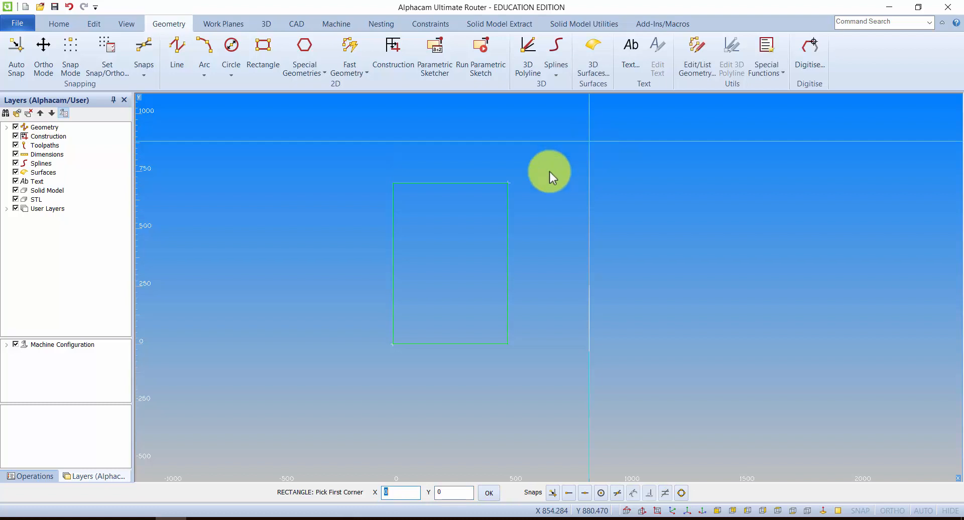
# Draw a circle of diameter 10 inside the rectangle's upper-left corner, centred at X 10, Y 670
pyautogui.scroll(2, 422, 198)
pyautogui.scroll(2, 422, 197)
pyautogui.scroll(-2, 335, 231)
pyautogui.scroll(3, 327, 264)
pyautogui.scroll(-1, 327, 264)
pyautogui.scroll(-2, 375, 212)
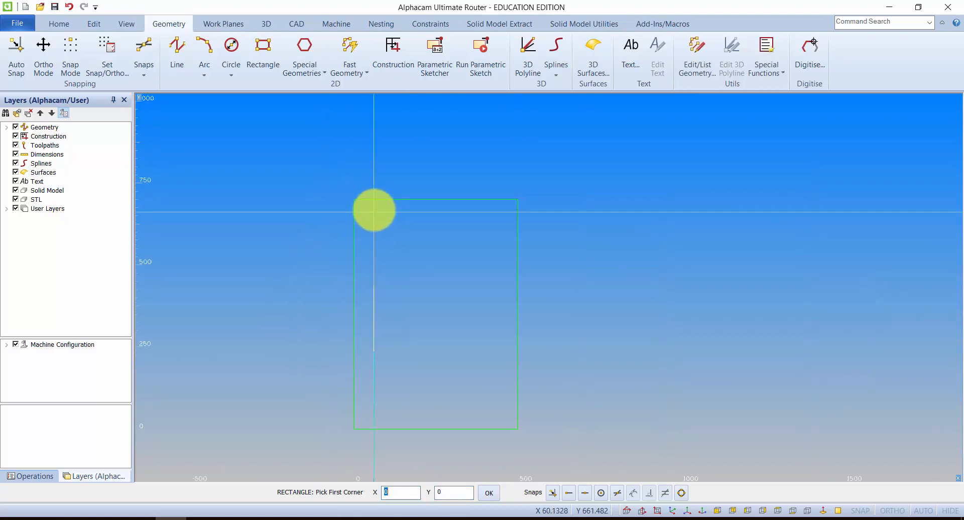
pyautogui.click(229, 67)
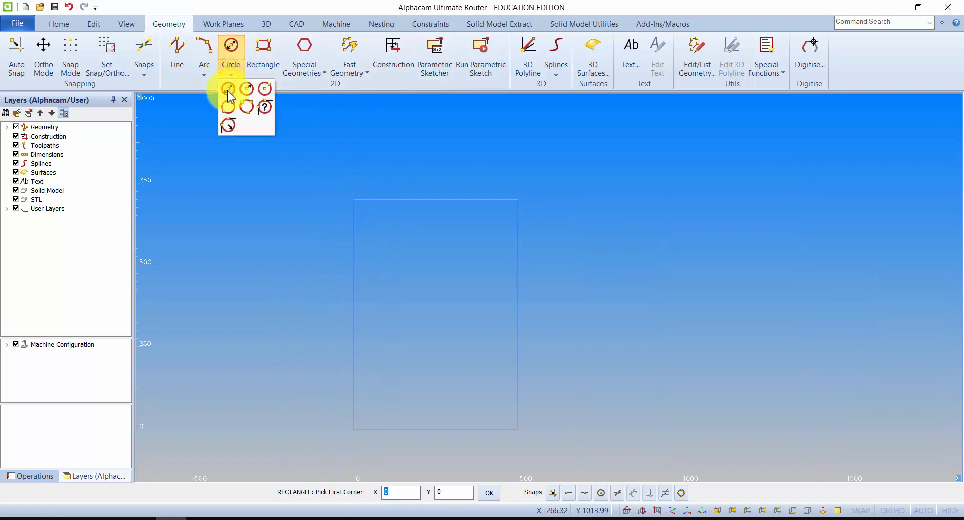
pyautogui.click(228, 91)
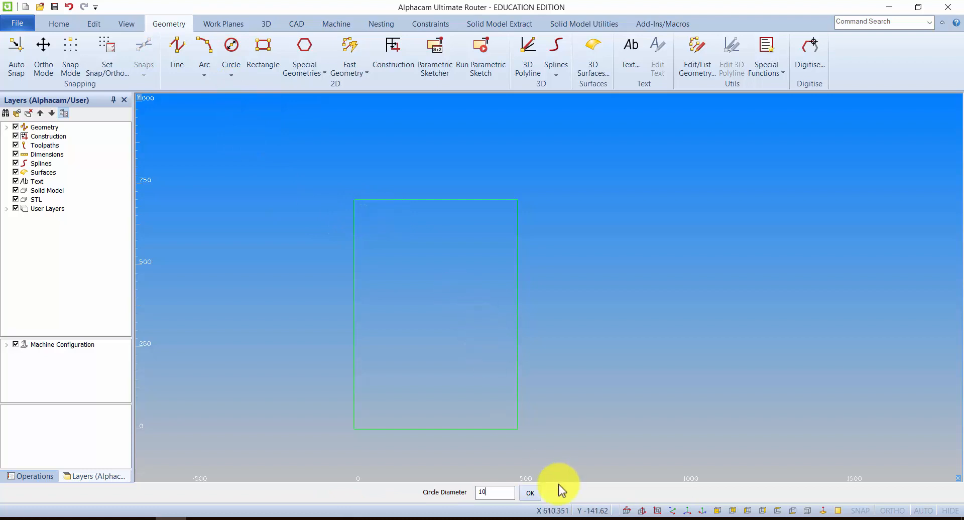
pyautogui.click(530, 492)
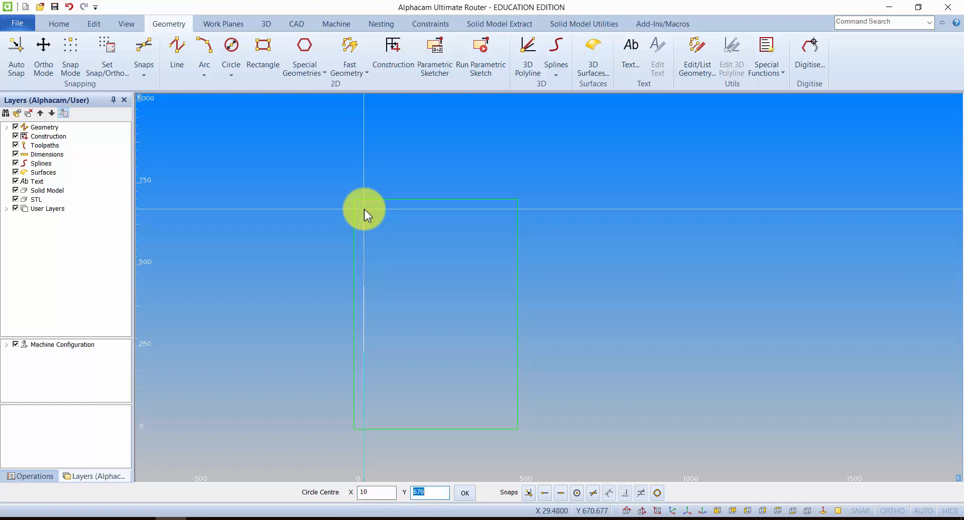
pyautogui.write('90')
pyautogui.press('Return')
pyautogui.scroll(2, 364, 209)
pyautogui.scroll(3, 364, 203)
pyautogui.scroll(-3, 315, 197)
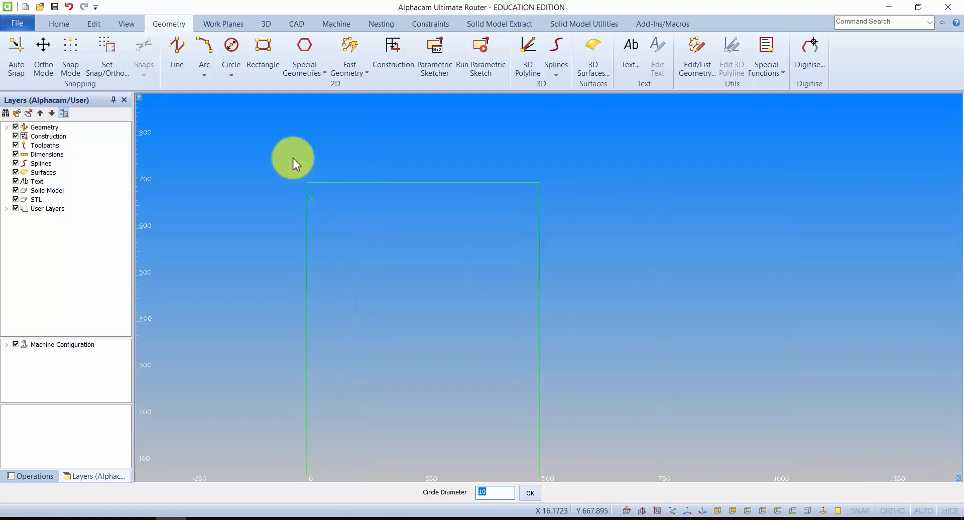
# Try repeating the circle with displacement X 50, Y 50 and 15 copies including the original, and undo the result
pyautogui.click(93, 23)
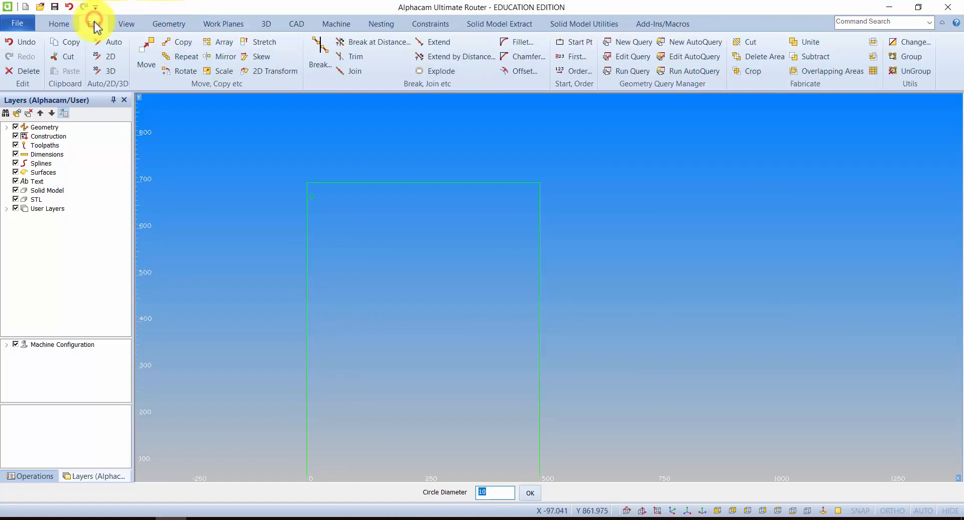
pyautogui.click(177, 56)
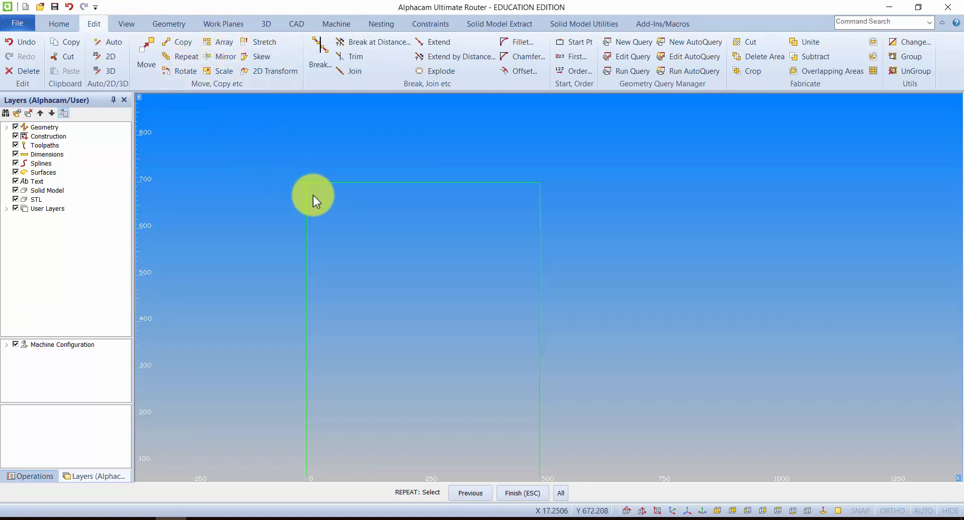
pyautogui.scroll(2, 357, 208)
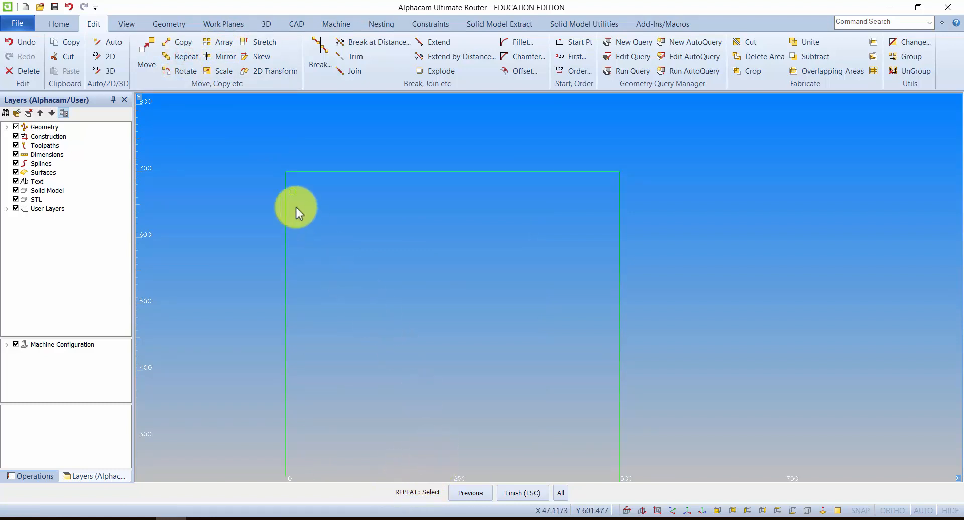
pyautogui.click(292, 194)
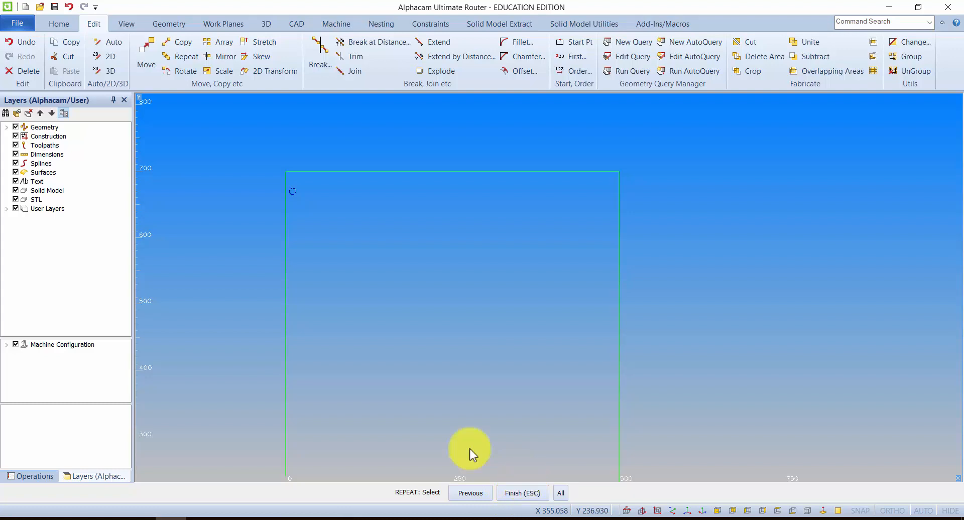
pyautogui.click(521, 494)
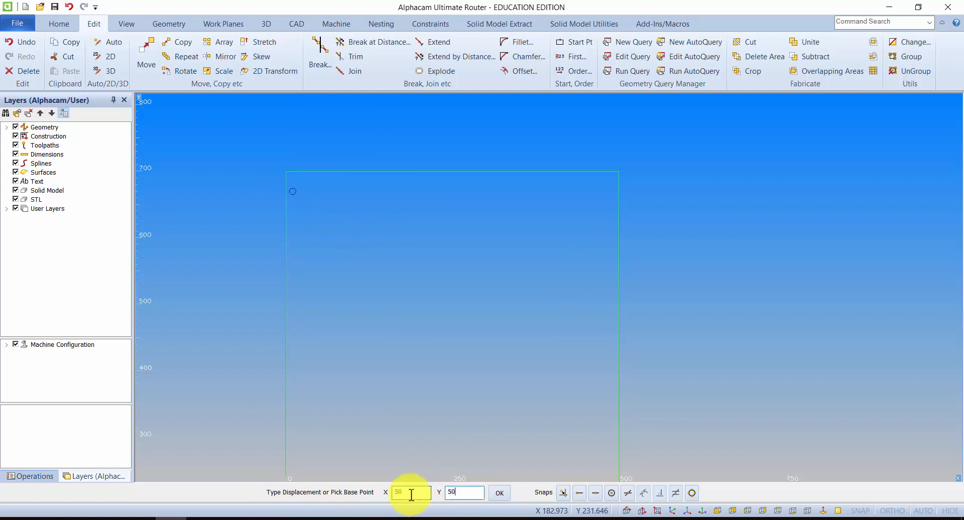
pyautogui.click(500, 492)
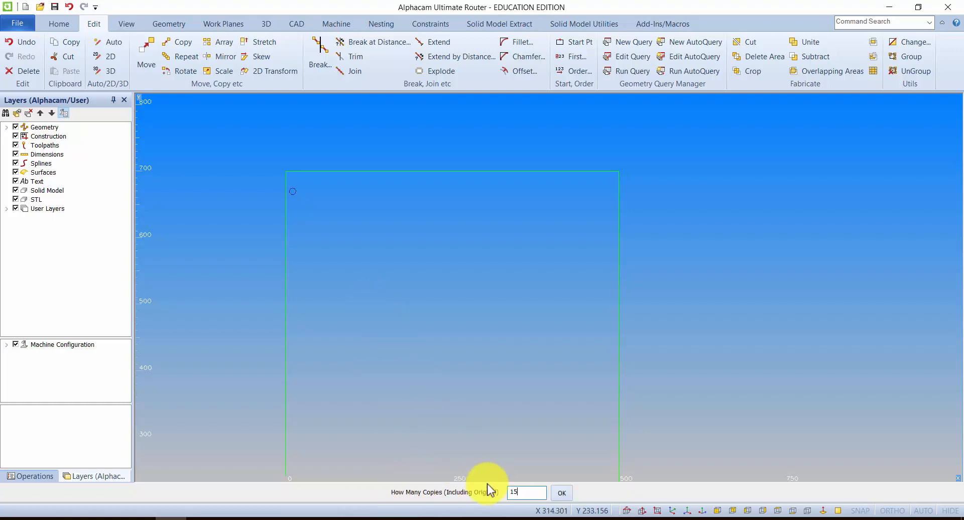
pyautogui.click(562, 493)
pyautogui.moveTo(406, 201); pyautogui.dragTo(420, 312, button='middle')
pyautogui.scroll(-3, 406, 200)
pyautogui.moveTo(413, 248); pyautogui.dragTo(401, 337, button='middle')
pyautogui.moveTo(417, 306); pyautogui.dragTo(404, 342, button='middle')
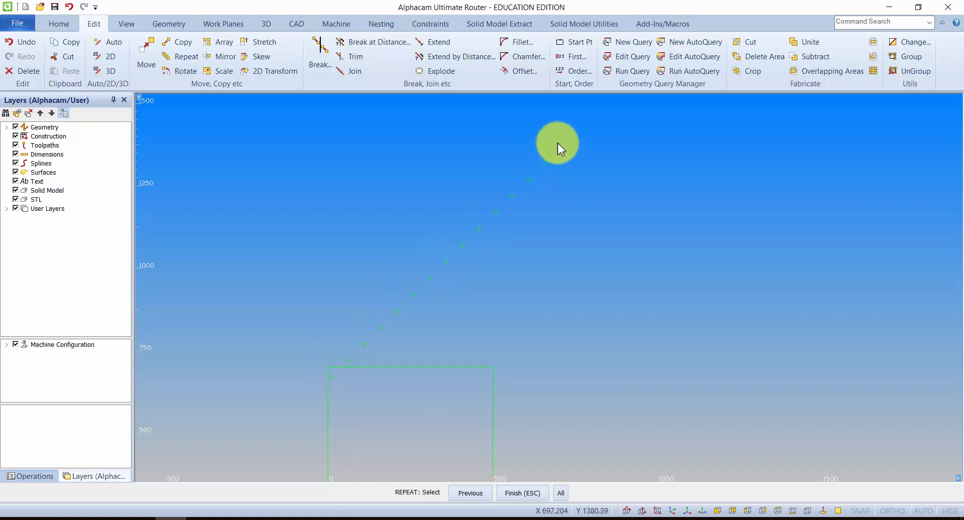
pyautogui.hotkey('ctrl', 'z')
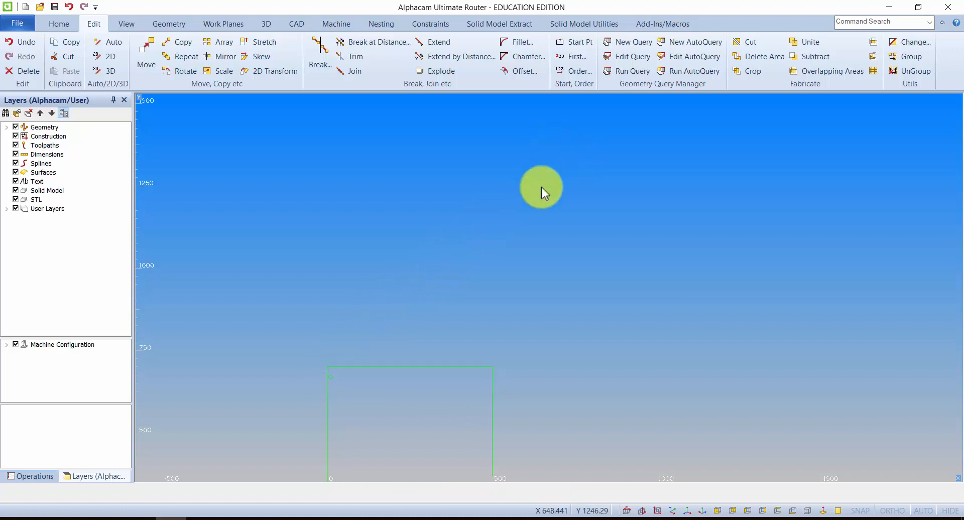
# Repeat the circle along the rectangle's upper edge with displacement X 50, Y 0 and 10 copies including the original
pyautogui.scroll(3, 362, 420)
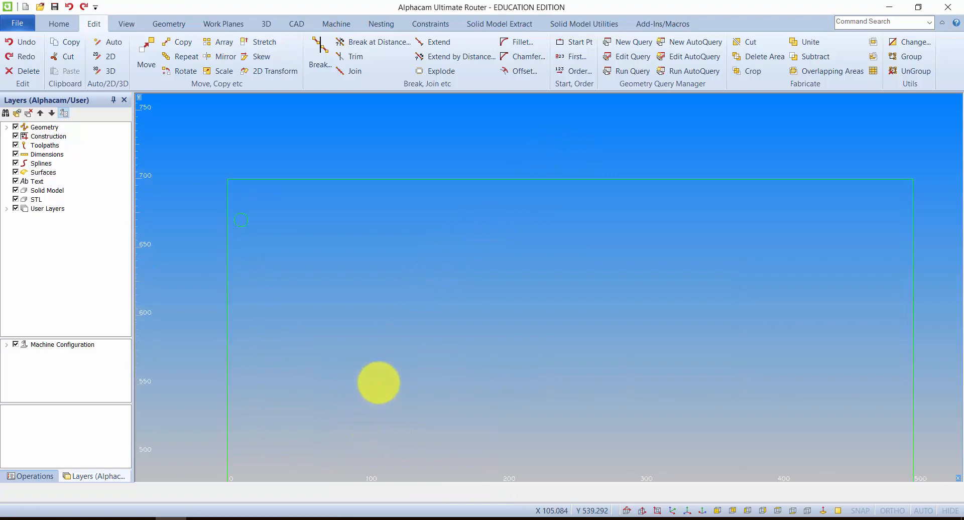
pyautogui.click(180, 56)
pyautogui.scroll(2, 316, 343)
pyautogui.click(294, 295)
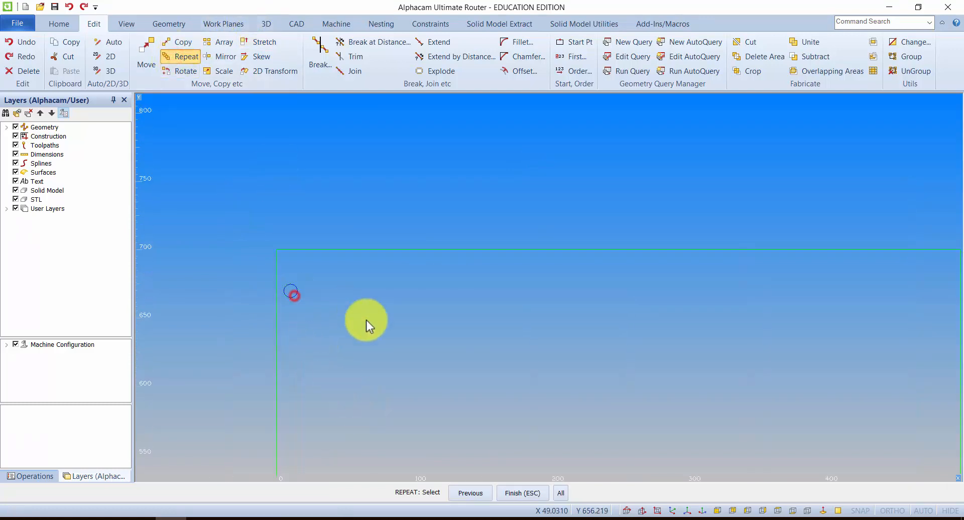
pyautogui.click(526, 494)
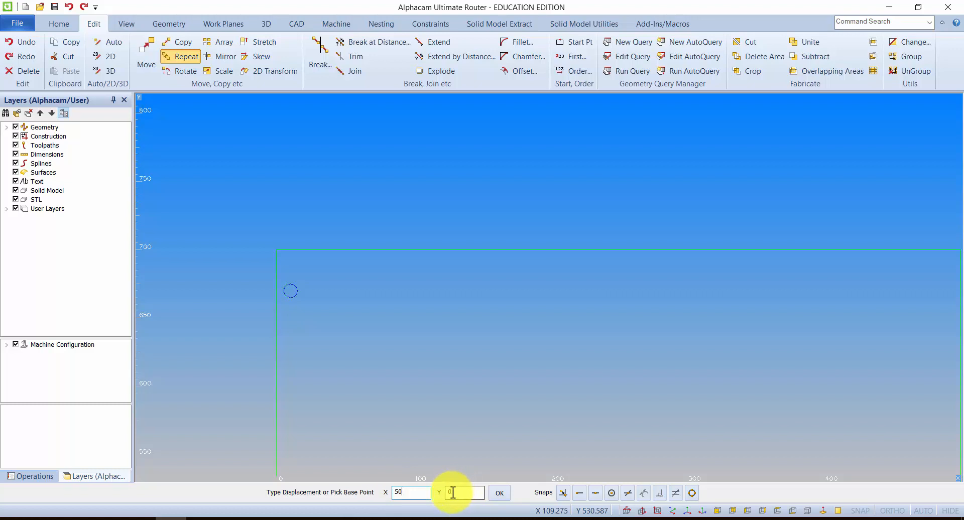
pyautogui.click(500, 495)
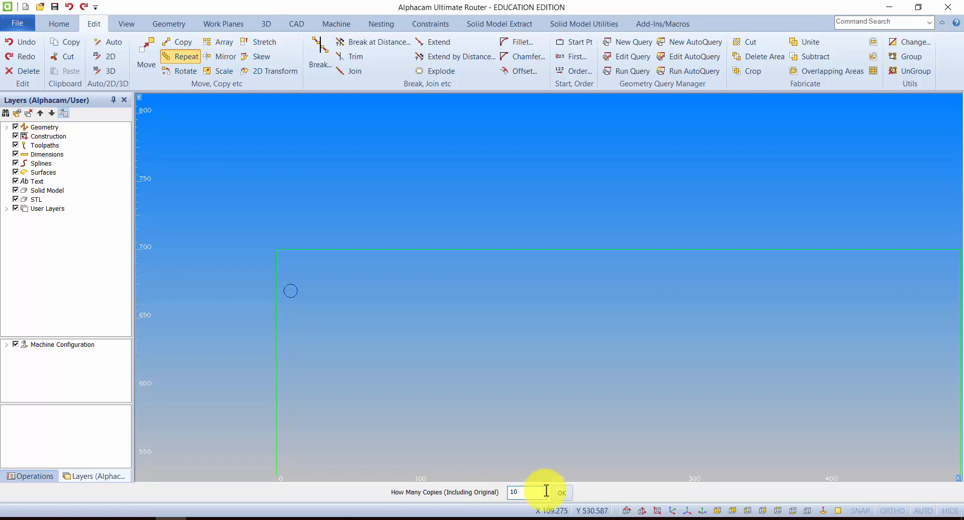
pyautogui.click(563, 494)
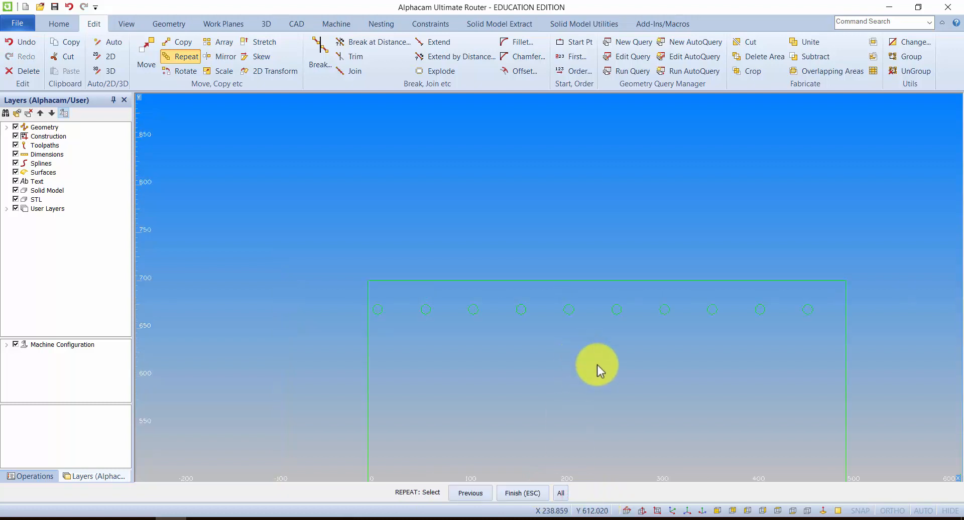
pyautogui.moveTo(597, 365); pyautogui.dragTo(519, 323, button='middle')
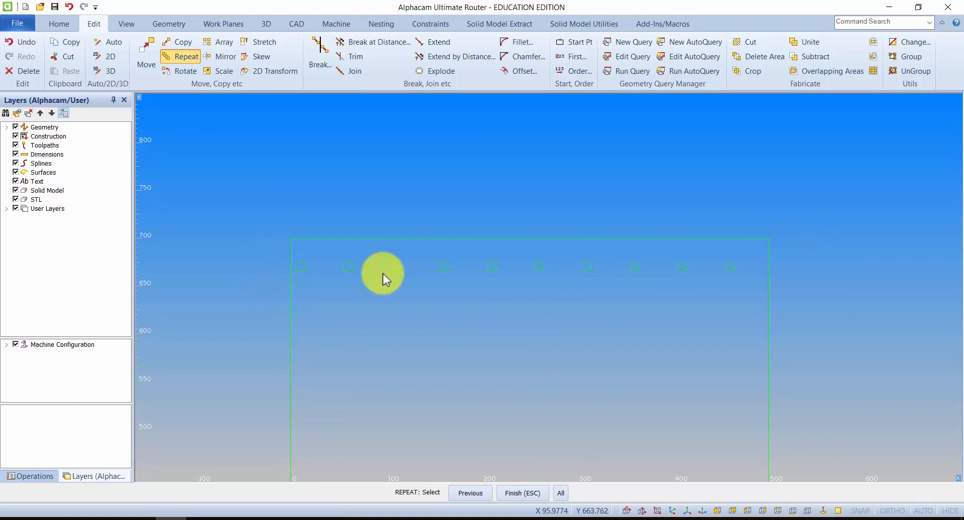
pyautogui.moveTo(596, 323); pyautogui.dragTo(637, 324, button='middle')
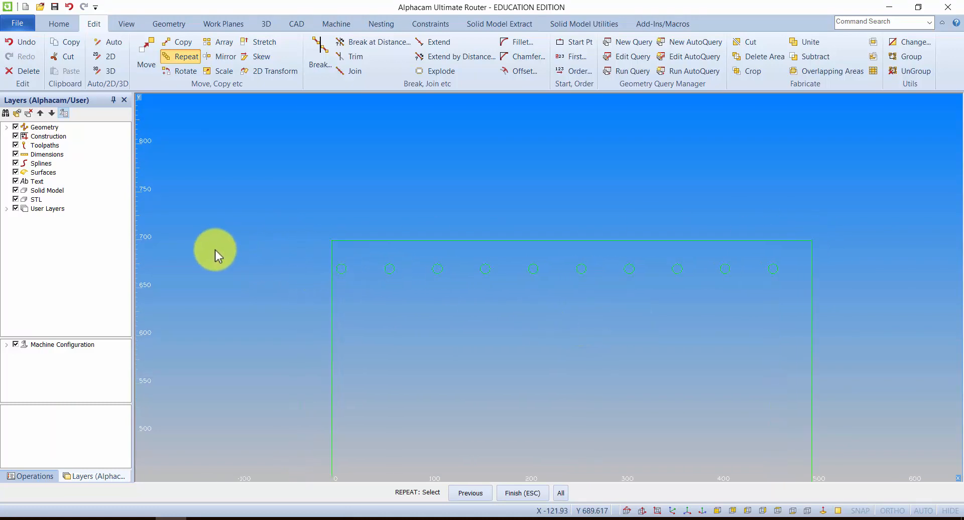
# Repeat every other circle of the row, starting with the first, with displacement X 0, Y -50 and 15 copies including the original
pyautogui.scroll(-1, 414, 254)
pyautogui.moveTo(383, 225); pyautogui.dragTo(340, 193, button='middle')
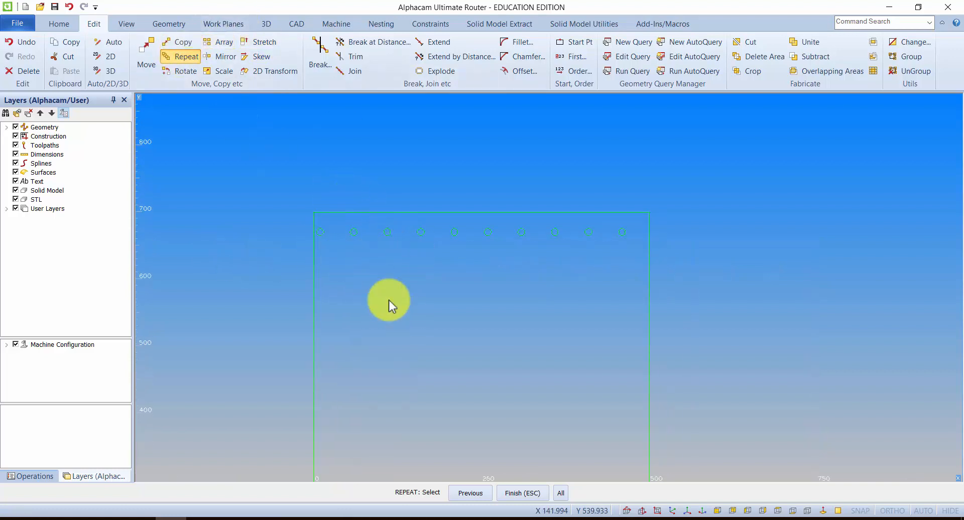
pyautogui.click(320, 233)
pyautogui.click(386, 233)
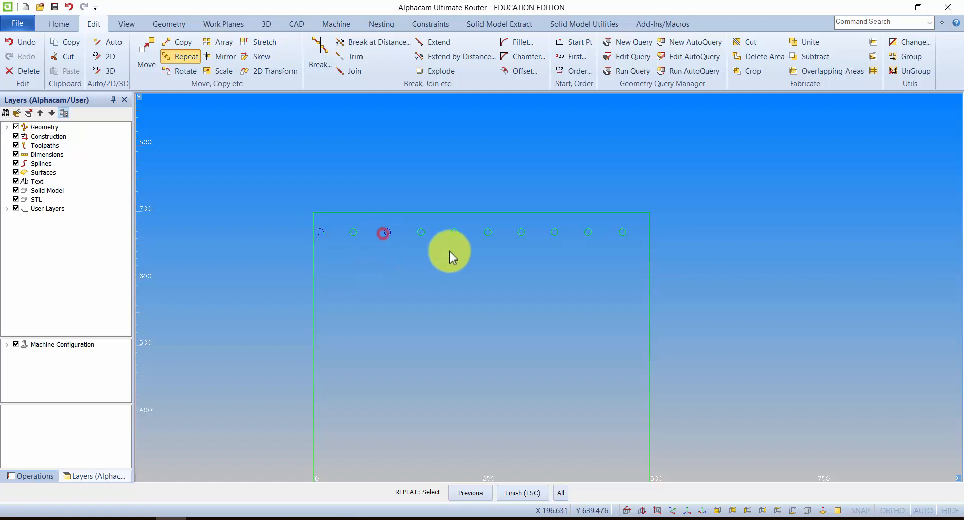
pyautogui.click(452, 235)
pyautogui.click(520, 234)
pyautogui.click(593, 236)
pyautogui.click(533, 493)
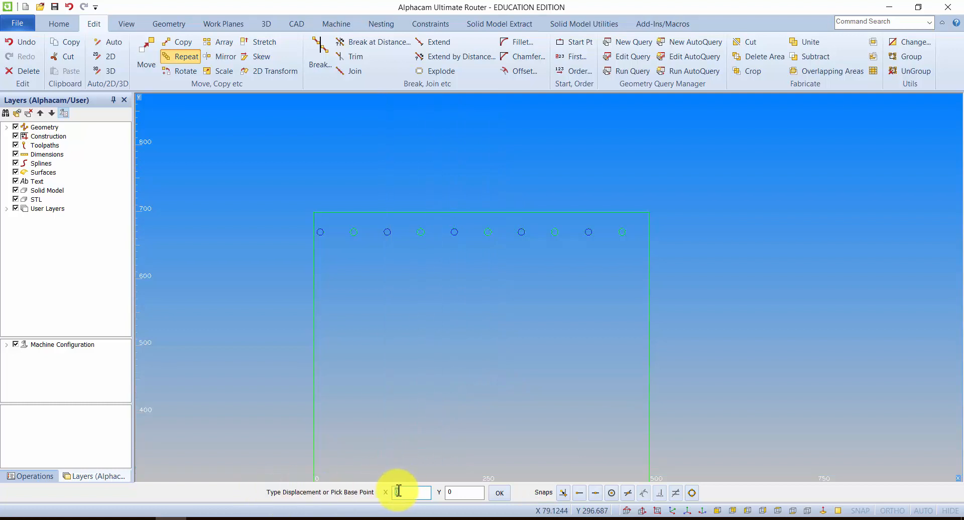
pyautogui.click(458, 492)
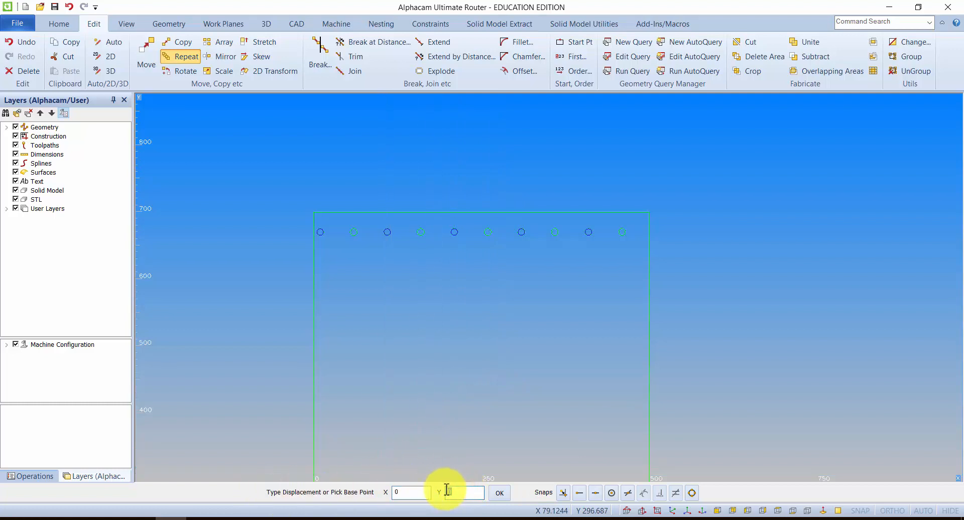
pyautogui.write('-50')
pyautogui.click(498, 493)
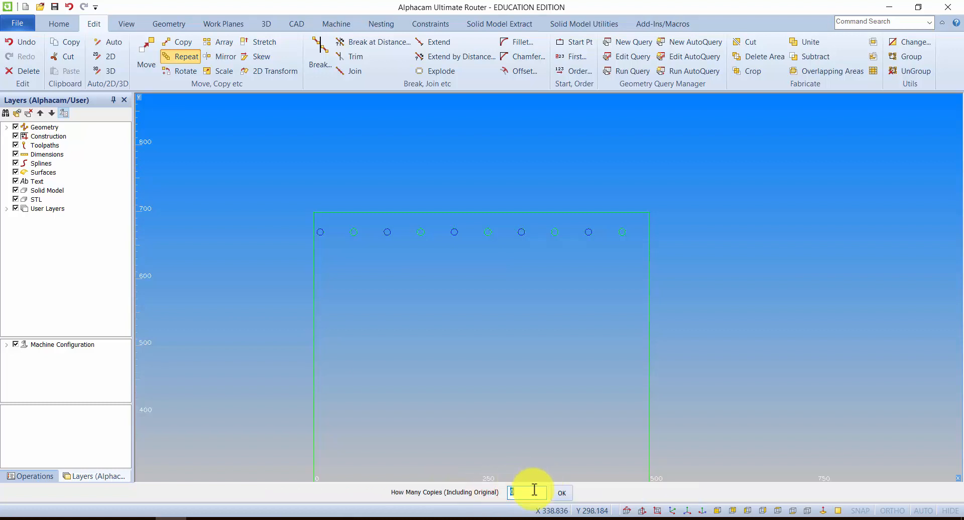
pyautogui.write('15')
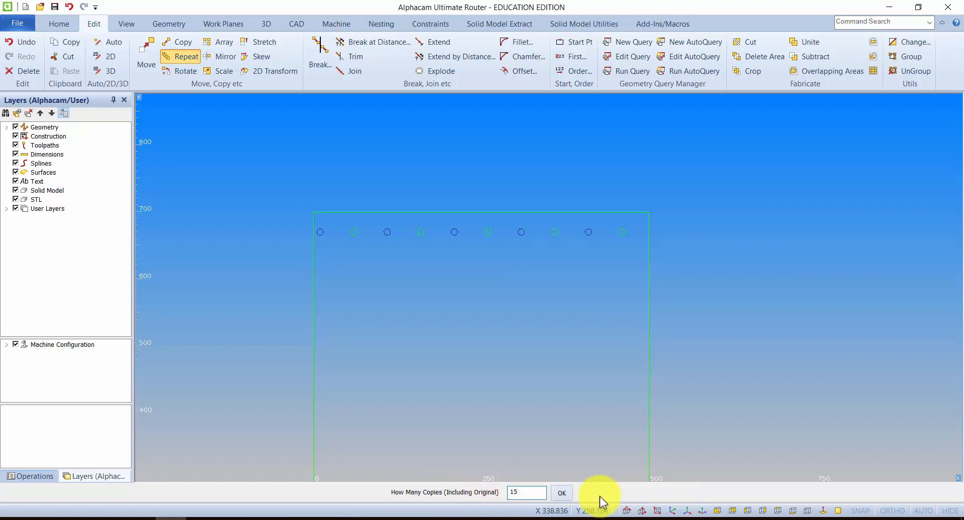
pyautogui.click(562, 493)
# Examine the repeated circle columns from the upper row down past the rectangle's lower edge
pyautogui.scroll(-3, 514, 331)
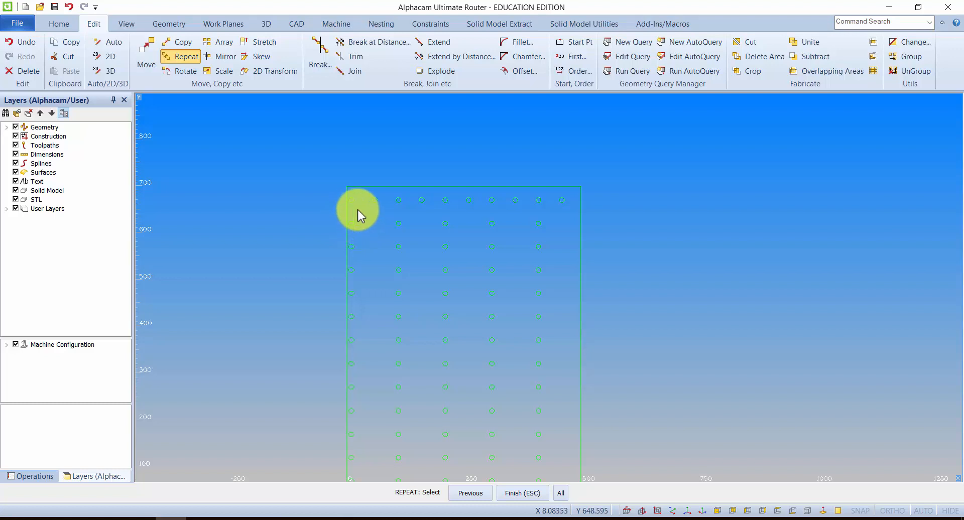
pyautogui.scroll(-1, 487, 353)
pyautogui.moveTo(487, 354); pyautogui.dragTo(417, 246, button='middle')
pyautogui.scroll(1, 483, 365)
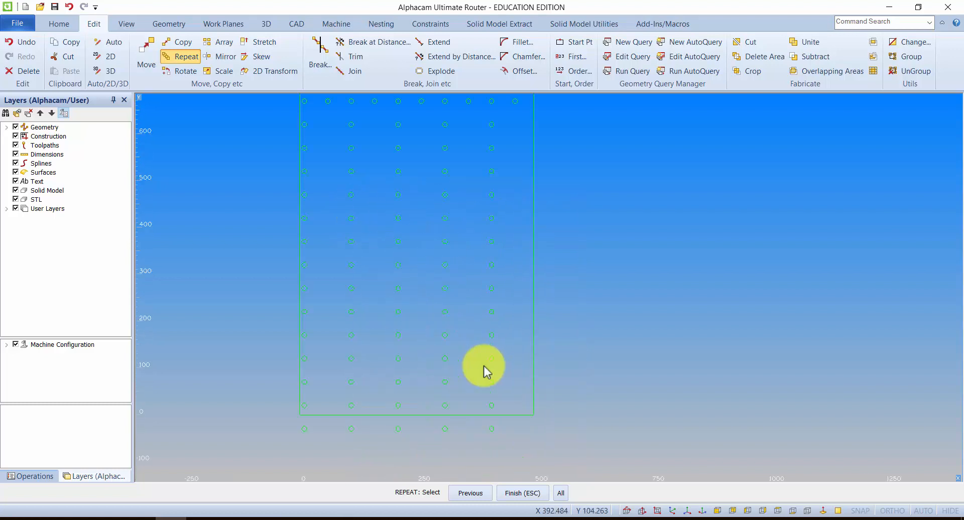
pyautogui.scroll(-1, 421, 301)
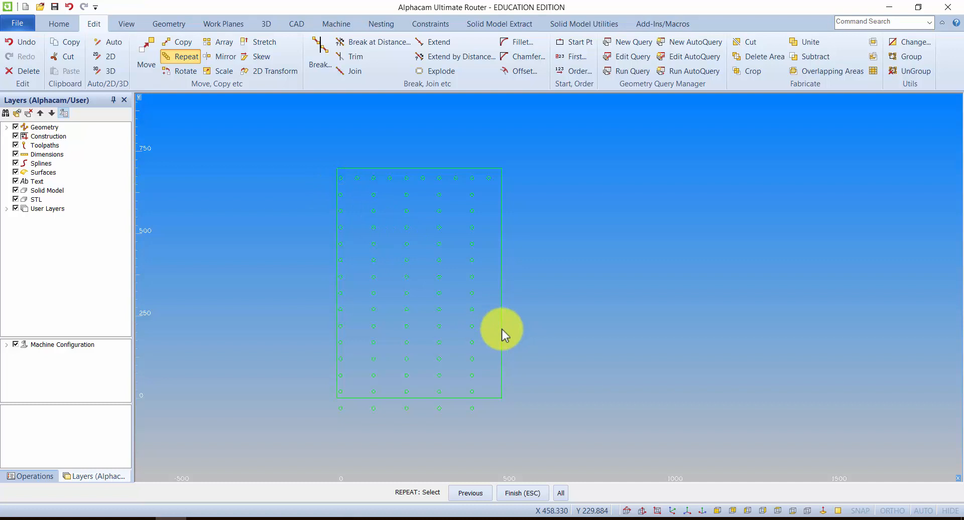
pyautogui.moveTo(431, 385); pyautogui.dragTo(351, 402, button='middle')
pyautogui.moveTo(428, 364); pyautogui.dragTo(467, 332, button='middle')
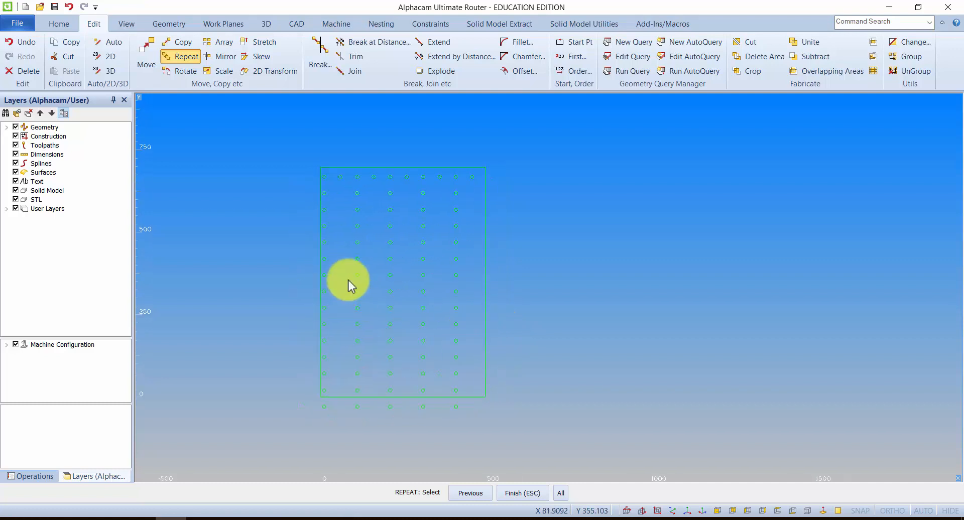
# Draw a small separate rectangle to the right of the hole-filled one, with its first corner at about X 611, Y 710
pyautogui.moveTo(565, 233)
pyautogui.mouseDown(button='middle')
pyautogui.moveTo(402, 260)
pyautogui.moveTo(276, 246)
pyautogui.moveTo(312, 233)
pyautogui.moveTo(325, 240)
pyautogui.mouseUp(button='middle')
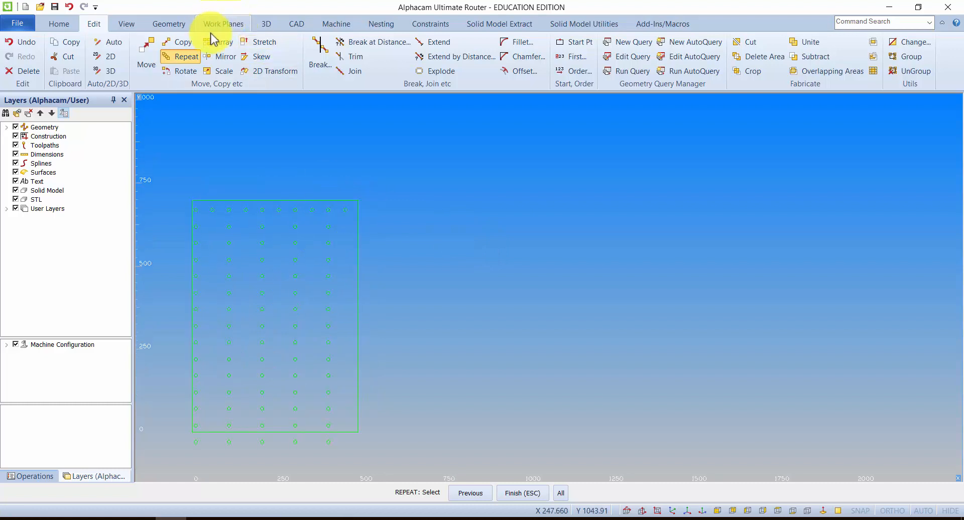
pyautogui.click(167, 24)
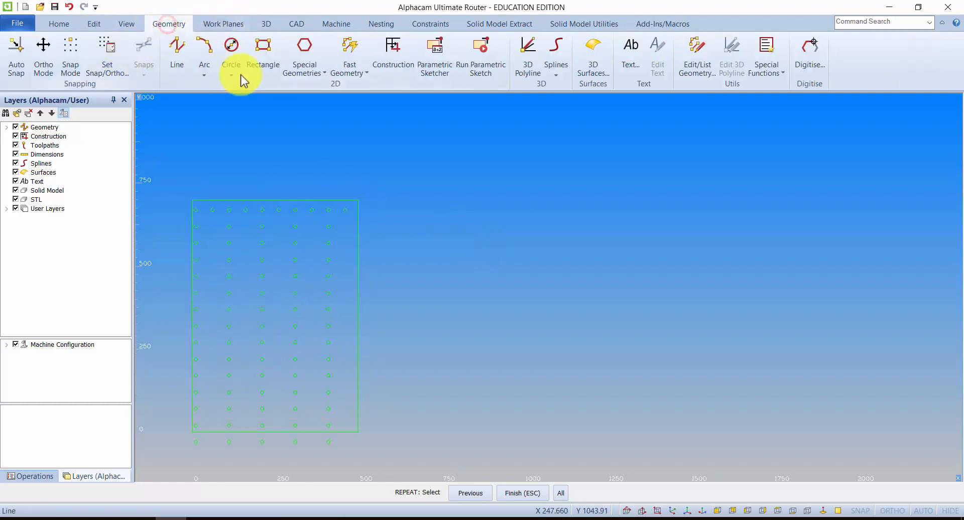
pyautogui.click(262, 56)
pyautogui.click(396, 197)
pyautogui.click(431, 233)
# Array the small rectangle with 5 in X at a displacement of 250 and 3 in Y at a displacement of -250
pyautogui.scroll(3, 431, 207)
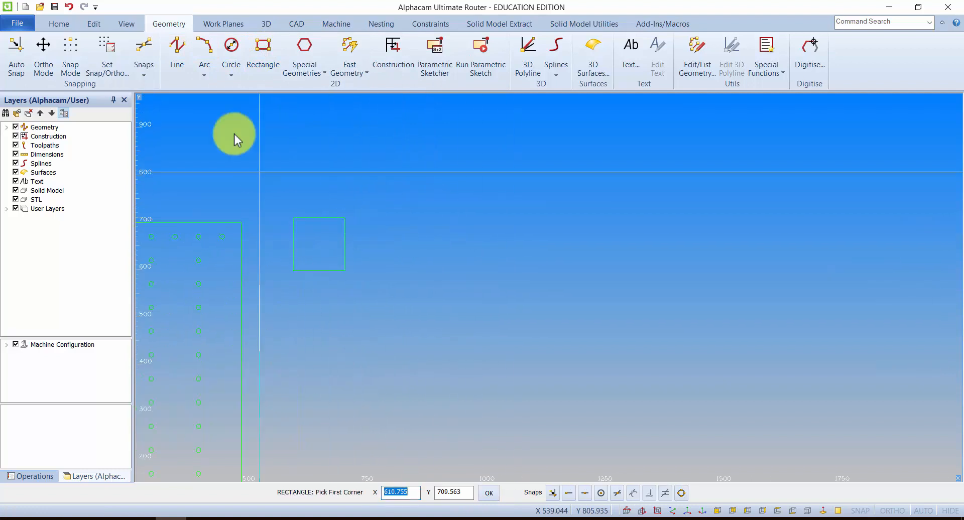
pyautogui.click(94, 23)
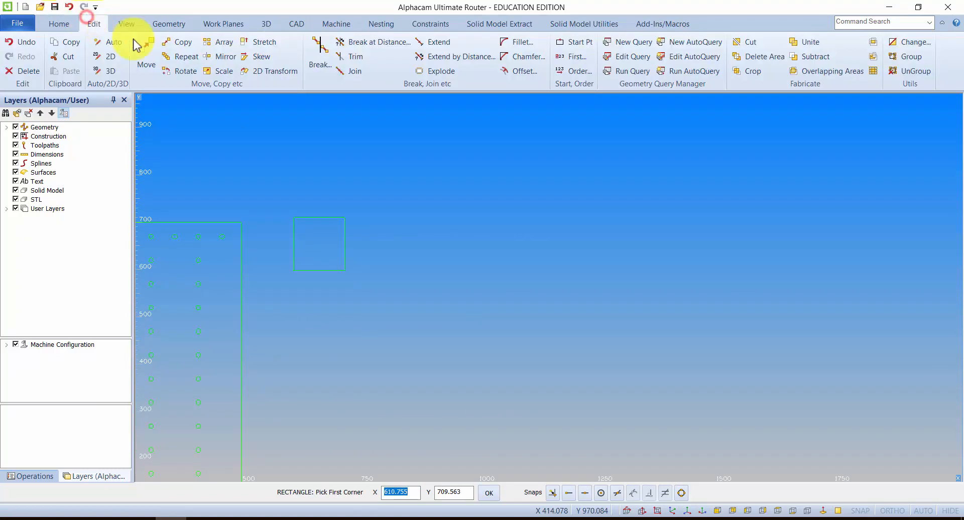
pyautogui.click(216, 46)
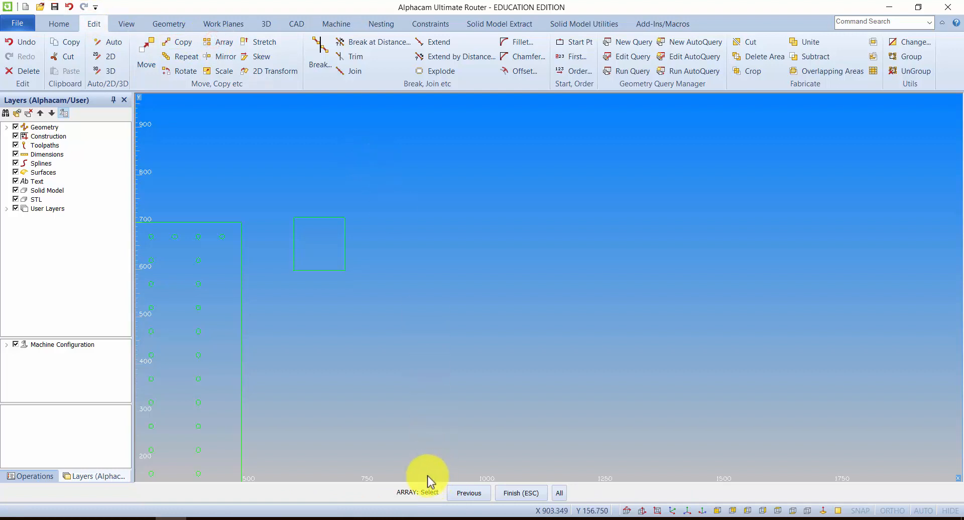
pyautogui.click(307, 272)
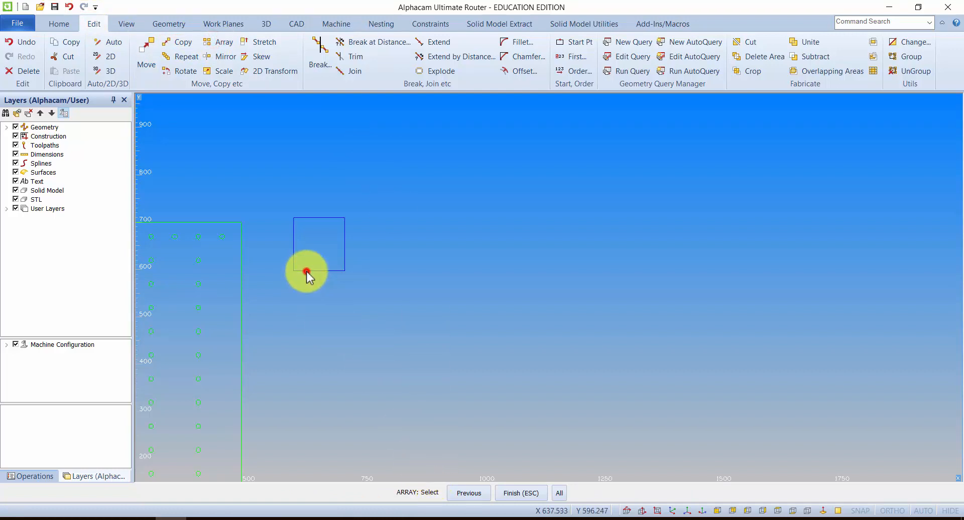
pyautogui.click(521, 494)
pyautogui.moveTo(468, 163); pyautogui.dragTo(574, 181)
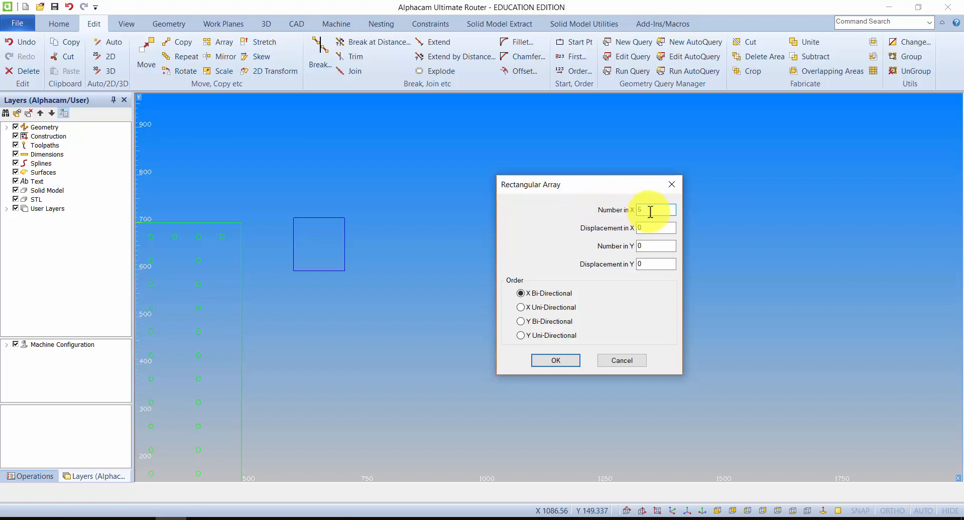
pyautogui.click(640, 228)
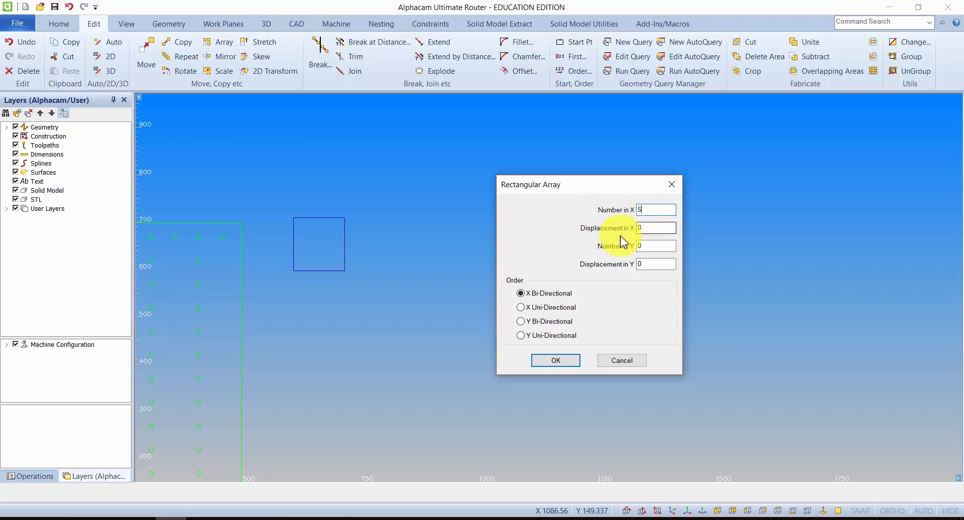
pyautogui.doubleClick(646, 229)
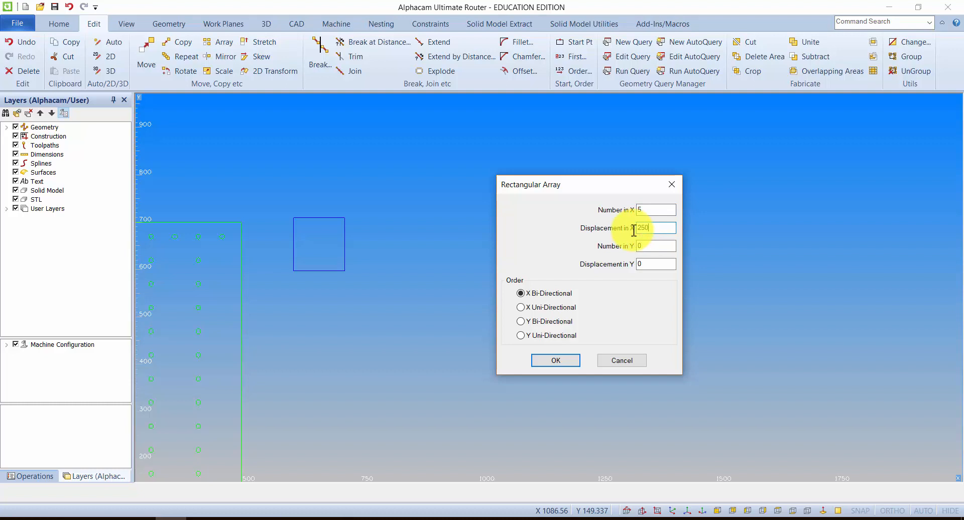
pyautogui.click(646, 244)
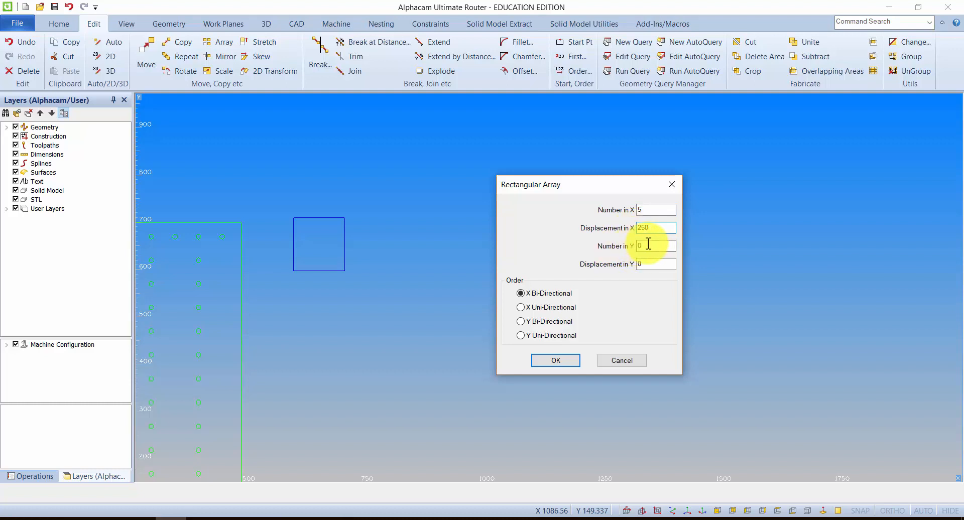
pyautogui.doubleClick(636, 247)
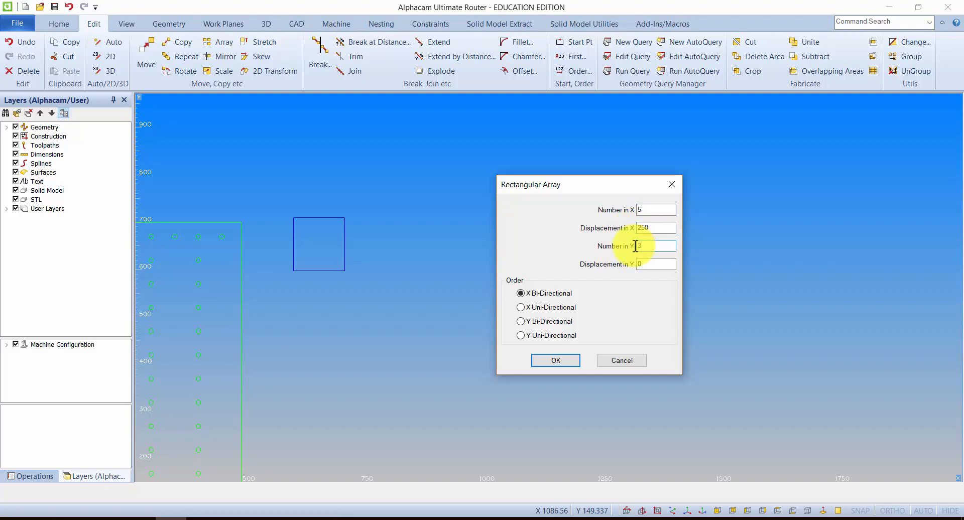
pyautogui.write('3')
pyautogui.doubleClick(650, 265)
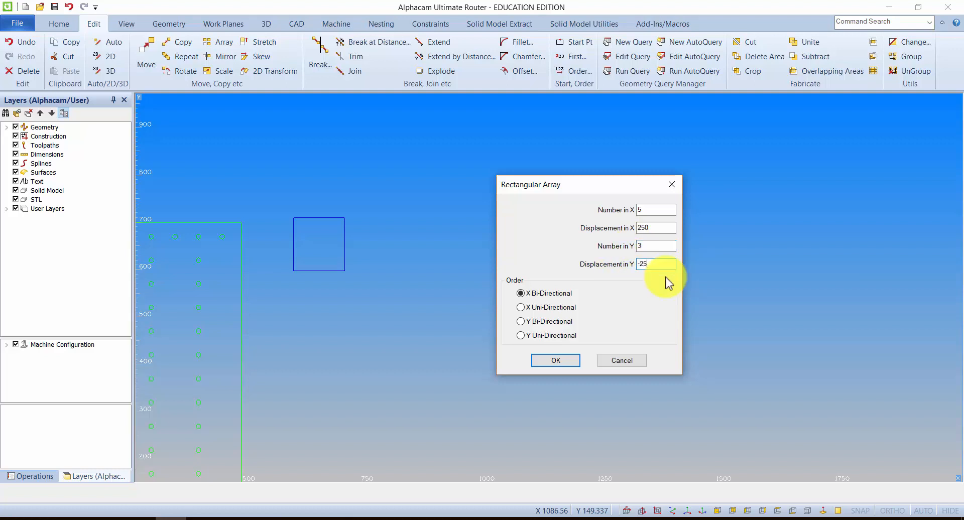
pyautogui.click(557, 361)
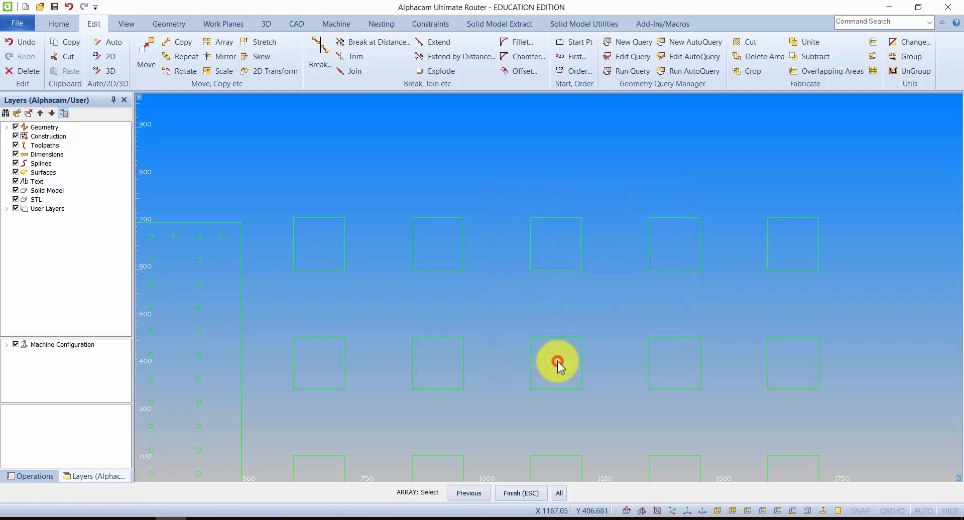
pyautogui.moveTo(482, 314); pyautogui.dragTo(443, 260, button='middle')
pyautogui.scroll(-2, 508, 343)
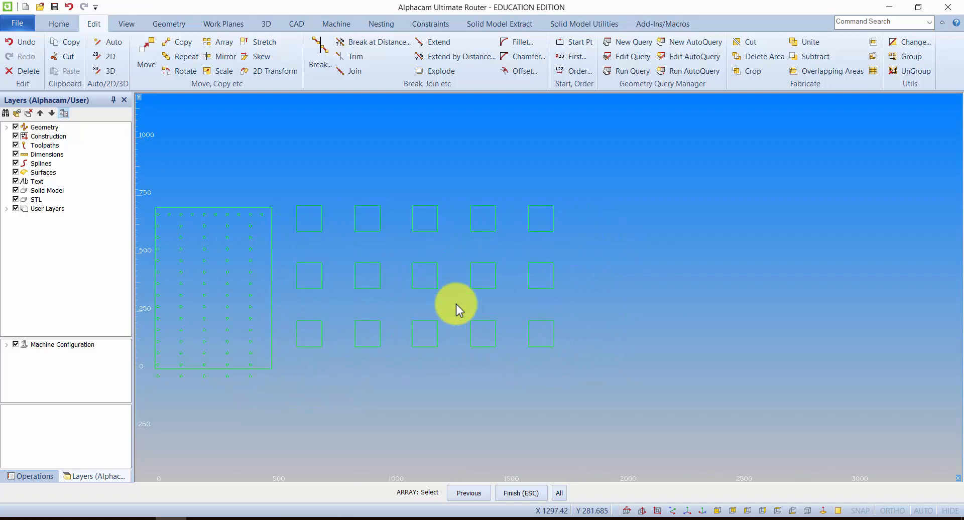
pyautogui.scroll(2, 303, 210)
pyautogui.scroll(2, 305, 209)
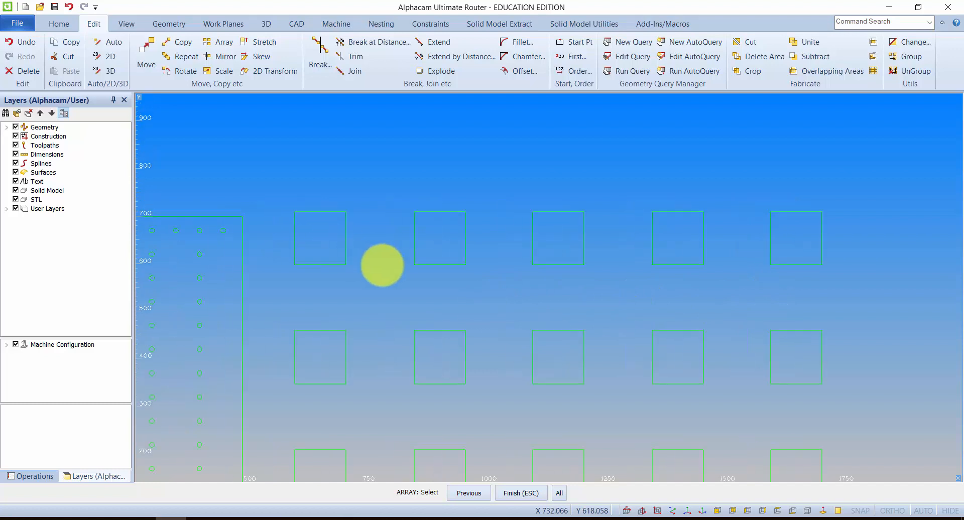
pyautogui.scroll(3, 302, 228)
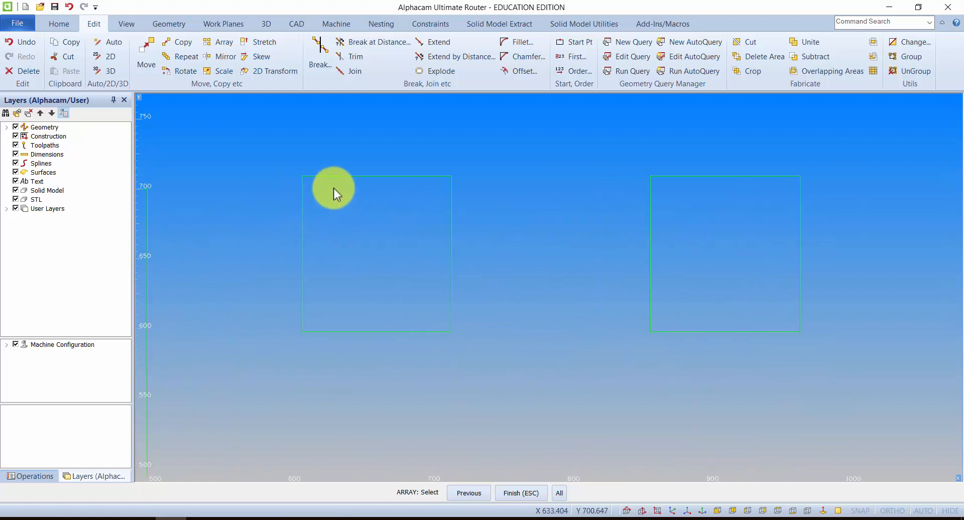
pyautogui.click(339, 176)
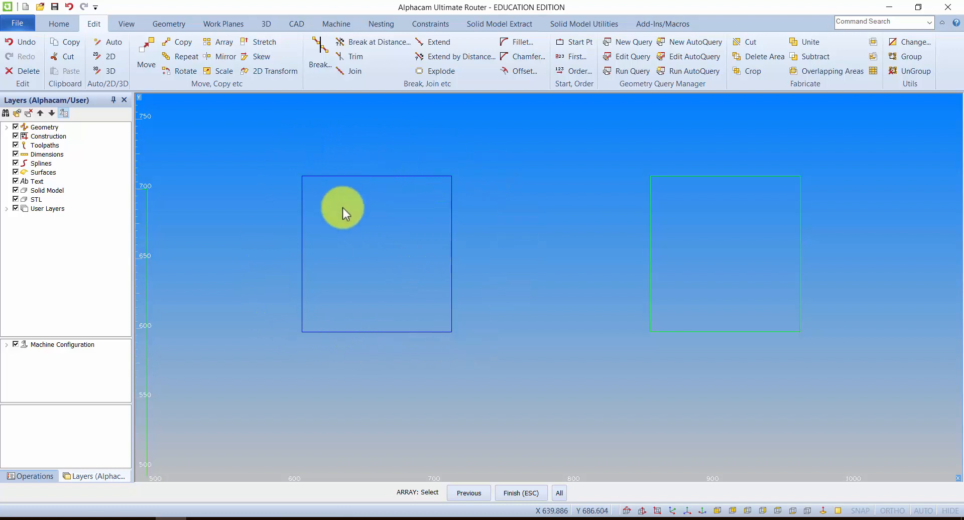
pyautogui.scroll(2, 343, 207)
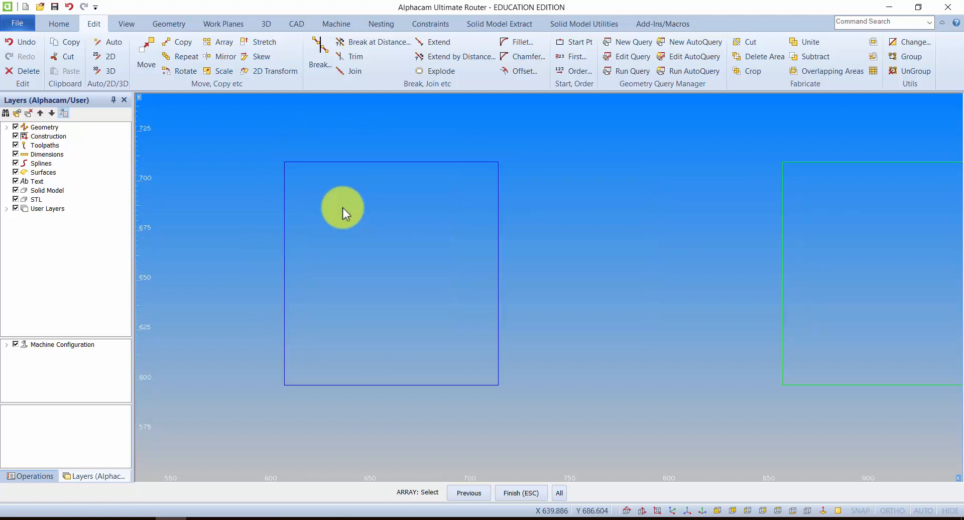
pyautogui.press('Escape')
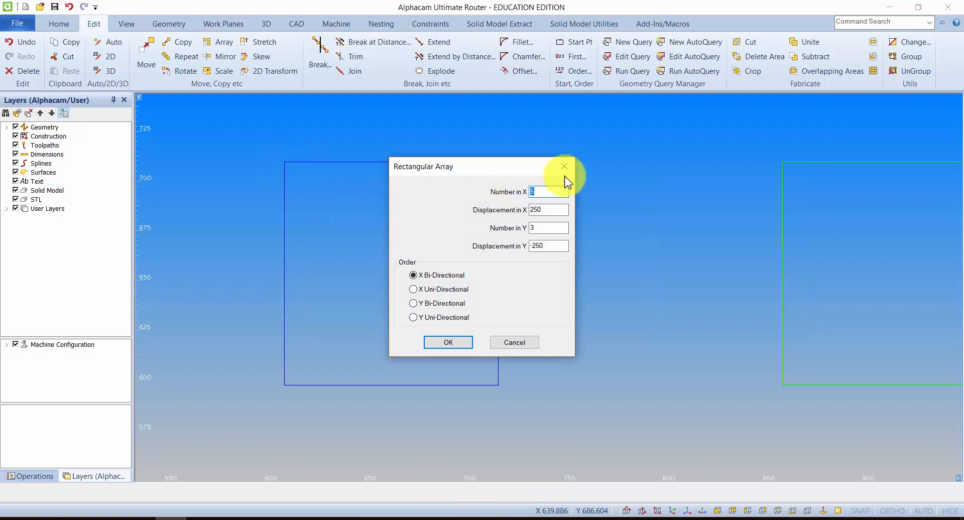
pyautogui.click(574, 166)
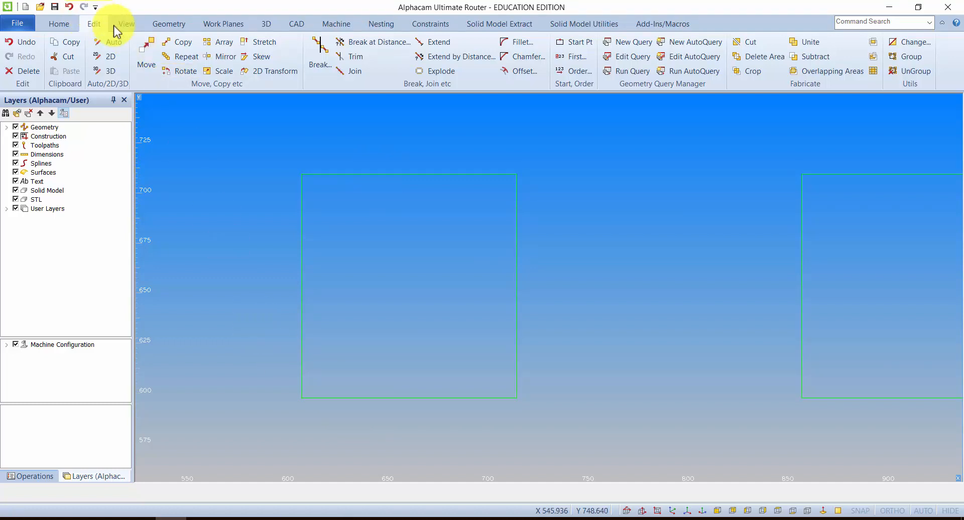
# Explode the first rectangle of the array's upper row into separate lines and check that its sides select individually
pyautogui.click(429, 69)
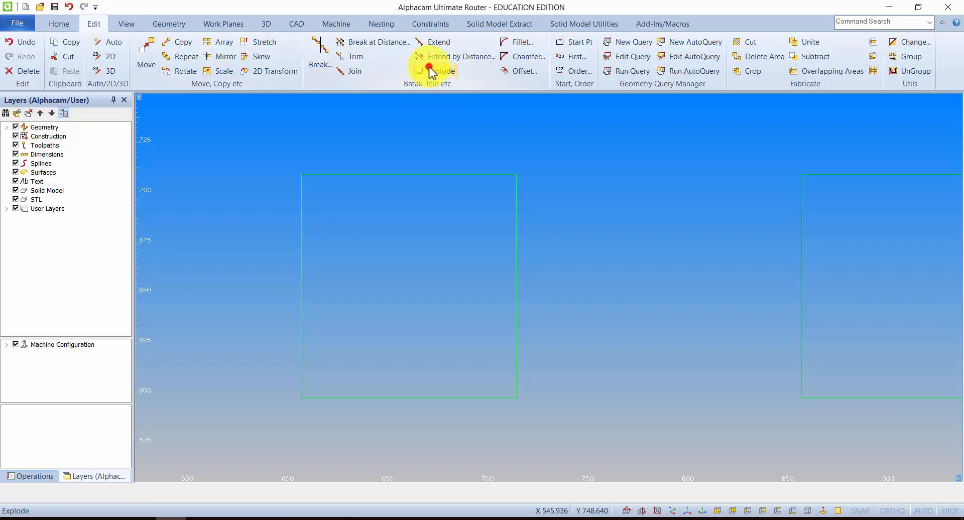
pyautogui.click(398, 174)
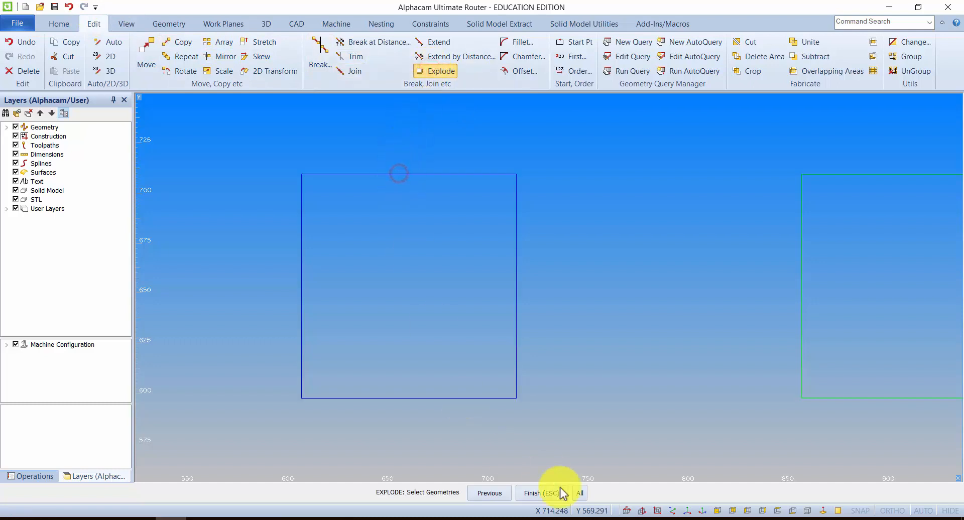
pyautogui.click(556, 495)
pyautogui.click(392, 175)
pyautogui.click(377, 397)
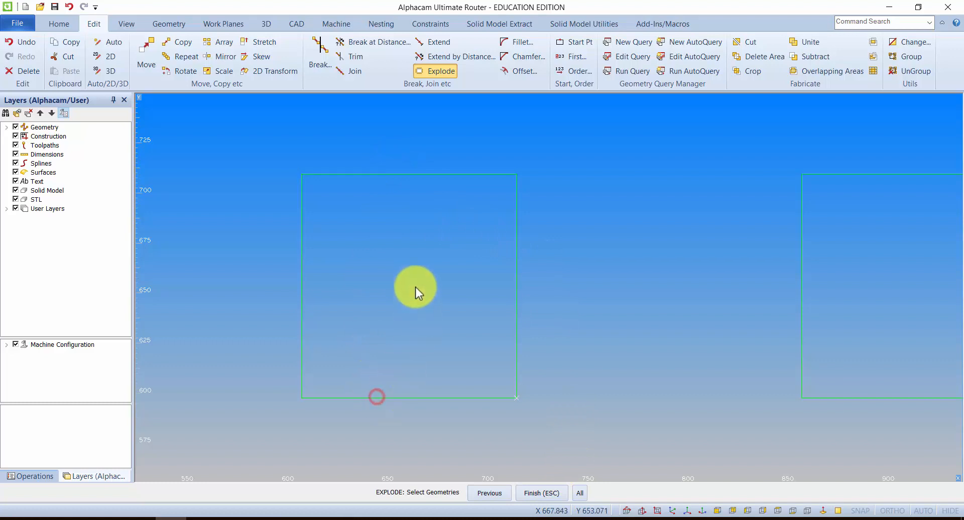
pyautogui.click(516, 227)
pyautogui.click(612, 237)
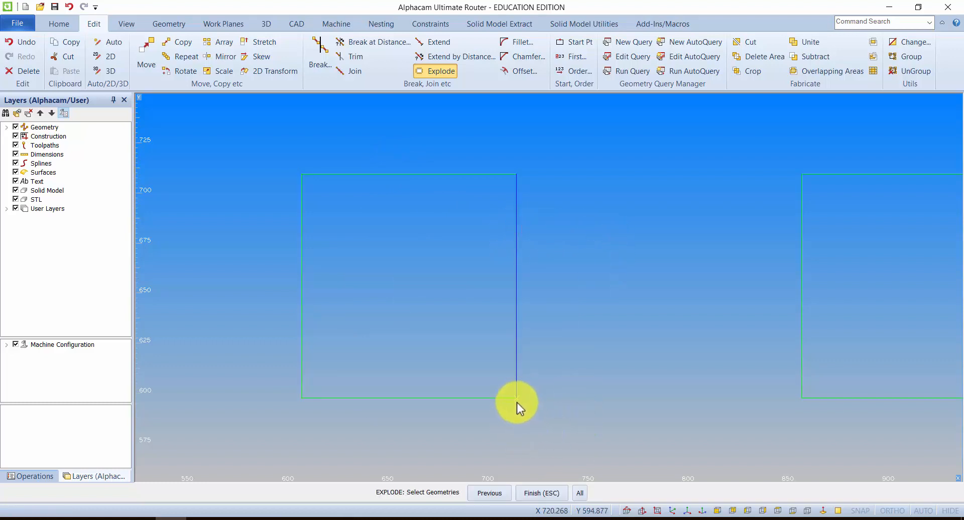
# Explode the second rectangle of the array's upper row into separate lines
pyautogui.moveTo(639, 370); pyautogui.dragTo(143, 347, button='middle')
pyautogui.moveTo(947, 287); pyautogui.dragTo(832, 307, button='middle')
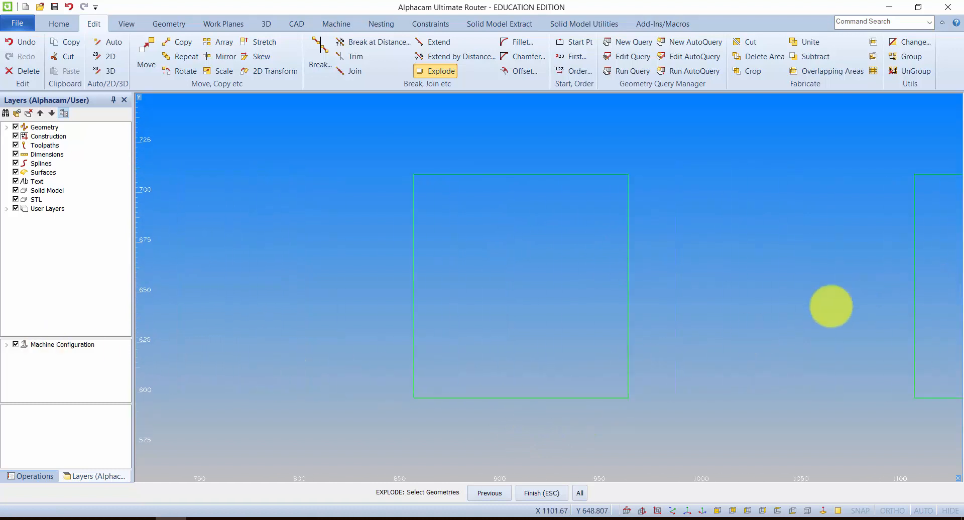
pyautogui.click(462, 178)
pyautogui.click(462, 177)
pyautogui.click(541, 493)
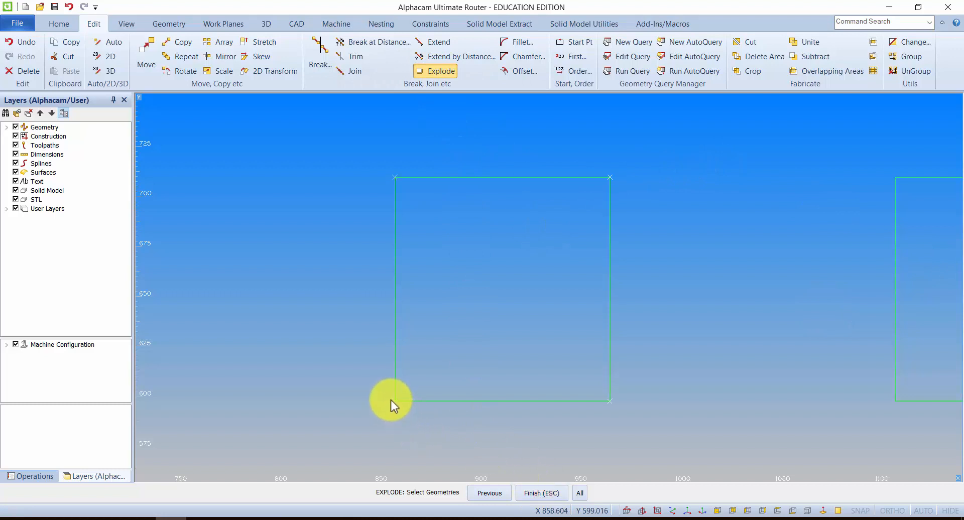
pyautogui.press('Escape')
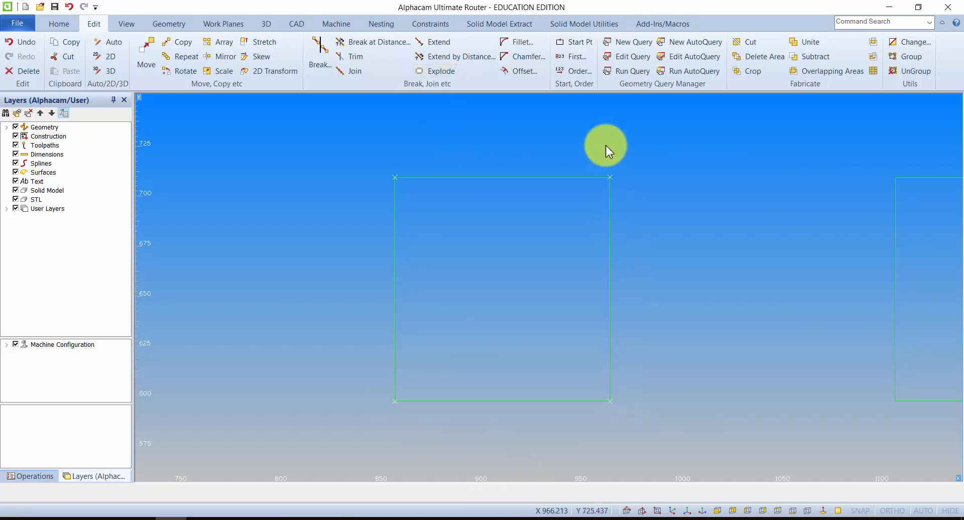
# Join all four sides of the exploded second rectangle in the array's upper row
pyautogui.scroll(-1, 599, 207)
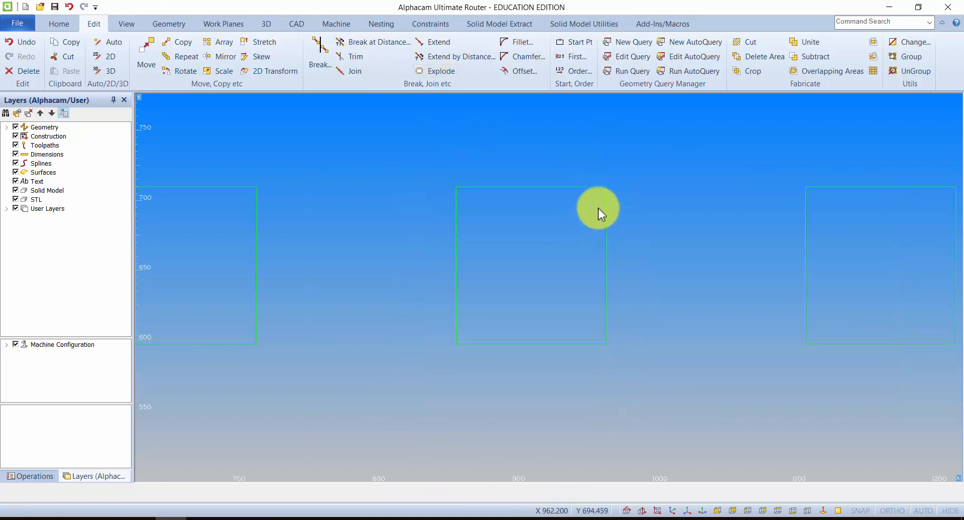
pyautogui.moveTo(540, 277); pyautogui.dragTo(295, 272, button='middle')
pyautogui.scroll(-1, 545, 269)
pyautogui.scroll(-2, 545, 268)
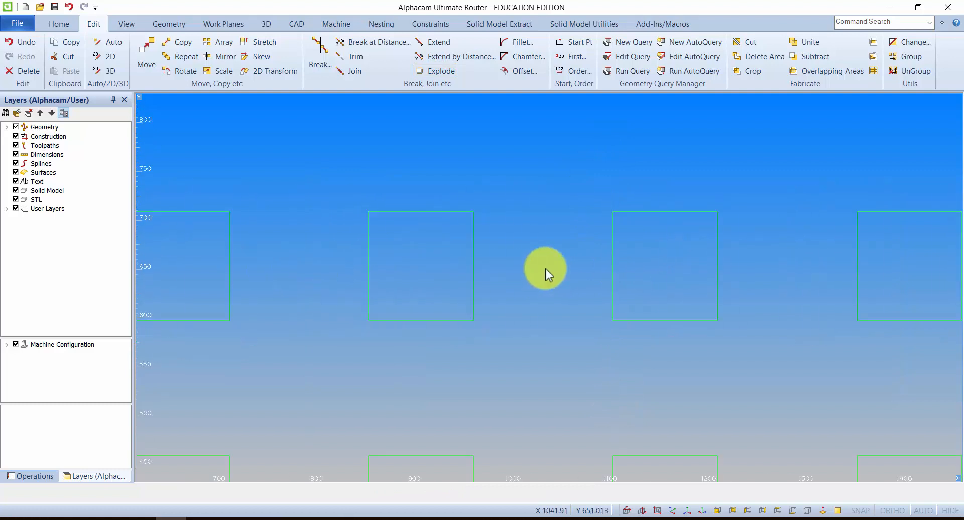
pyautogui.scroll(2, 326, 270)
pyautogui.scroll(1, 628, 260)
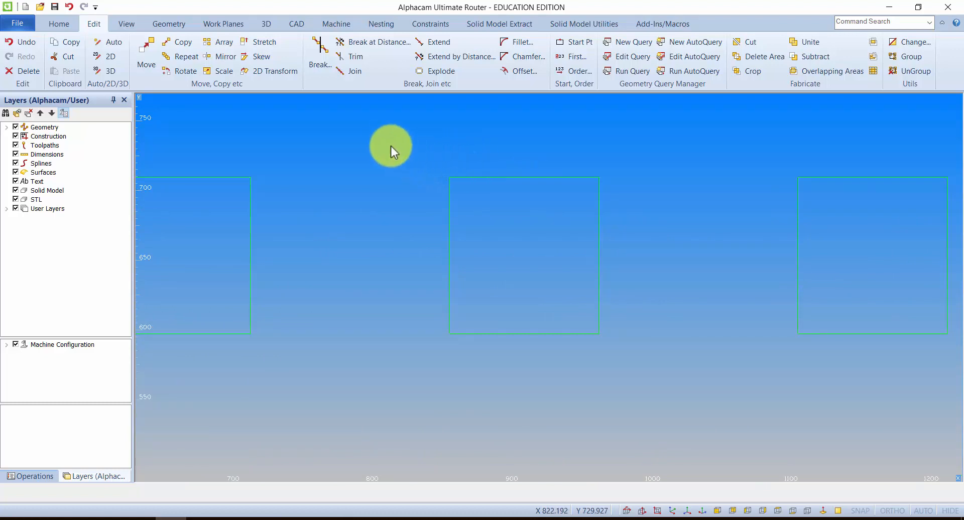
pyautogui.click(350, 72)
pyautogui.click(637, 160)
pyautogui.click(413, 351)
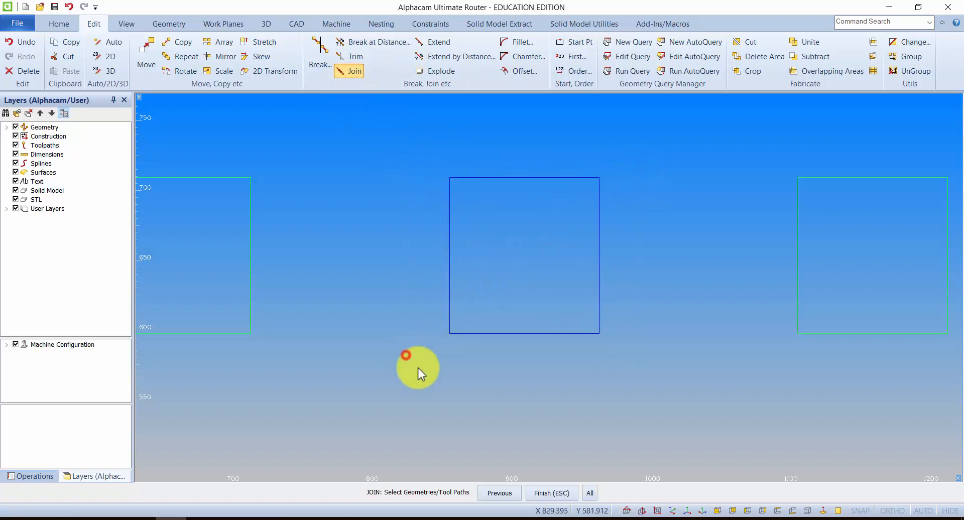
pyautogui.click(552, 491)
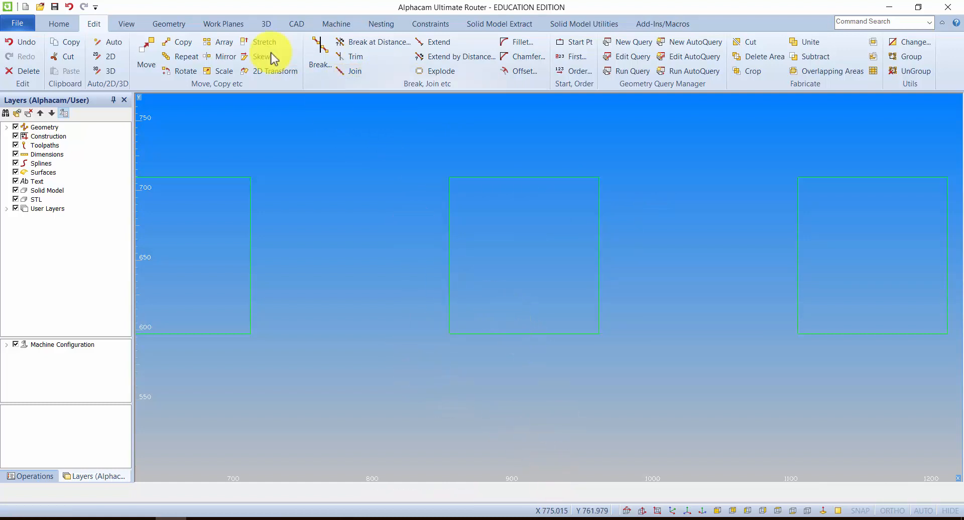
pyautogui.click(34, 72)
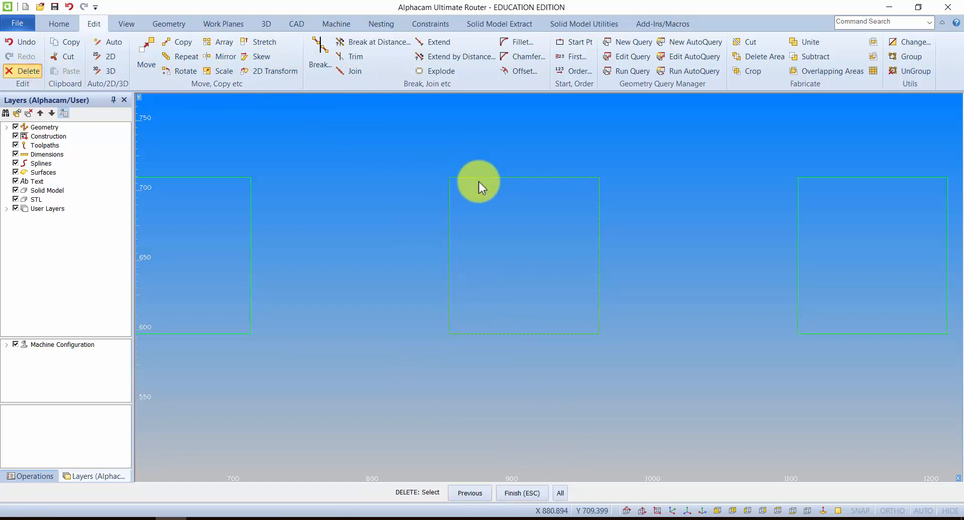
pyautogui.scroll(-5, 482, 177)
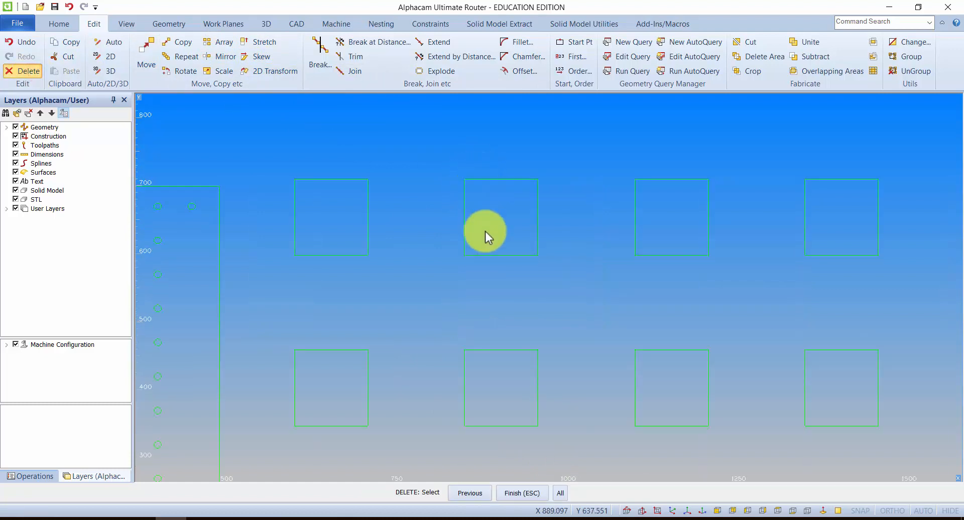
pyautogui.press('Escape')
# Close the Layers and Operations managers to give the drawing area the full width
pyautogui.moveTo(417, 253); pyautogui.dragTo(530, 218, button='middle')
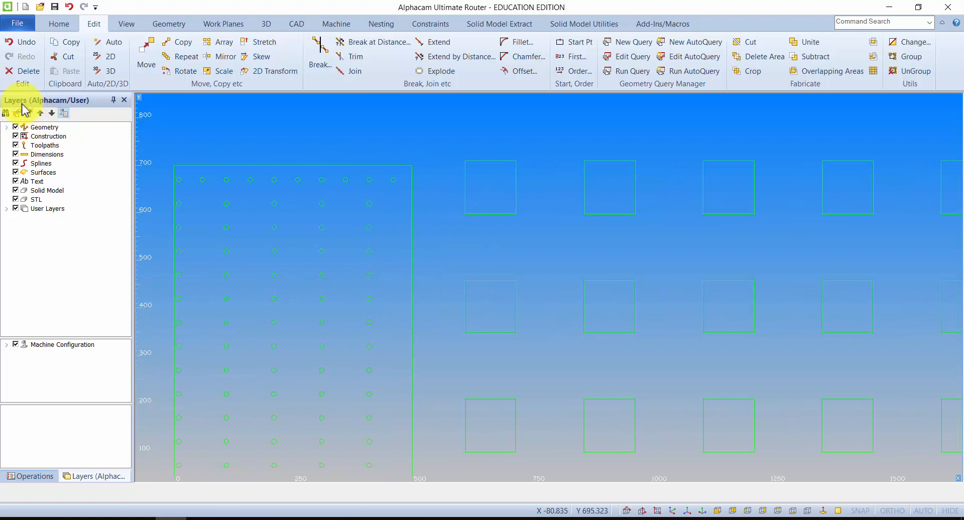
pyautogui.click(124, 105)
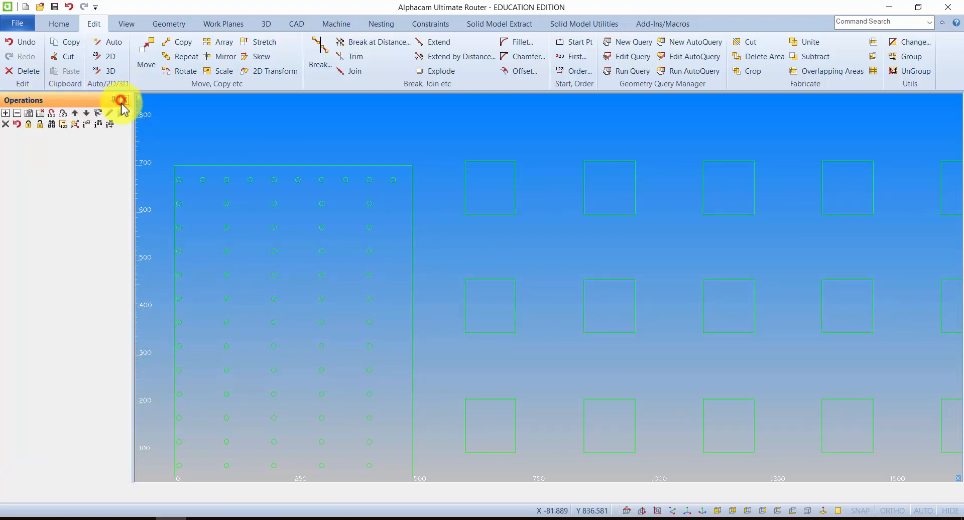
pyautogui.click(123, 100)
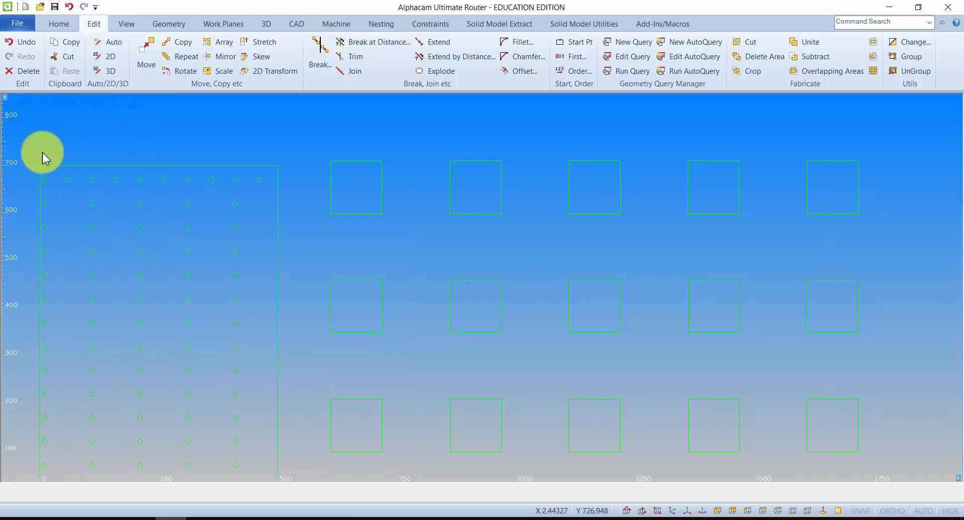
# Show the Layers page of the project manager and expand its Geometry branch
pyautogui.click(127, 24)
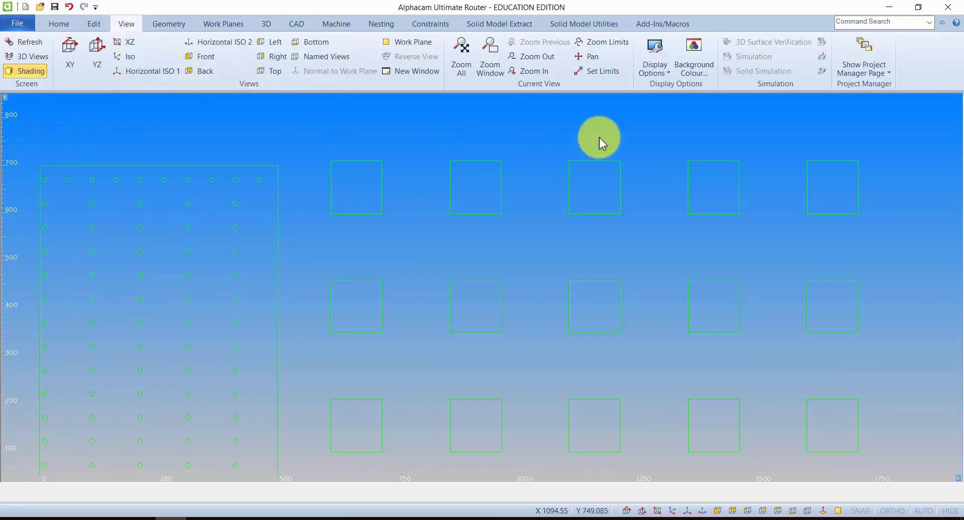
pyautogui.click(880, 73)
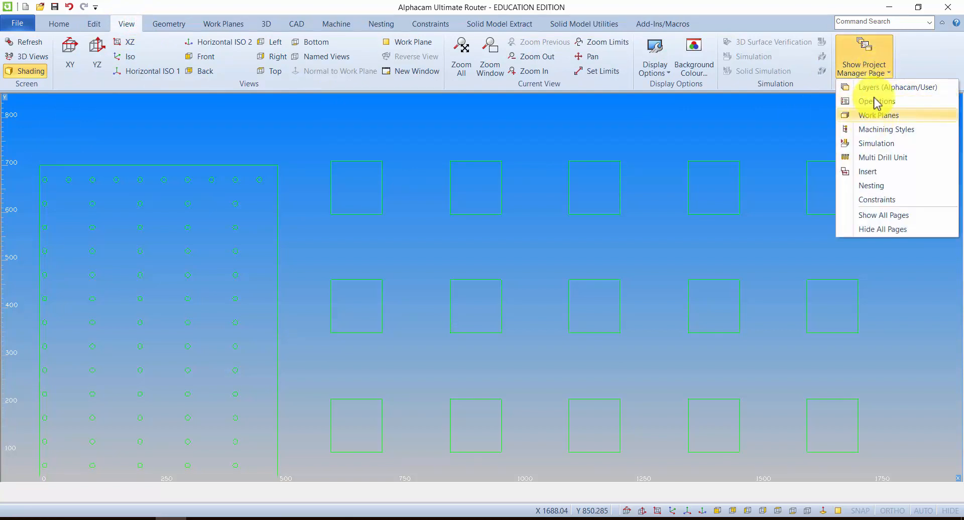
pyautogui.click(883, 89)
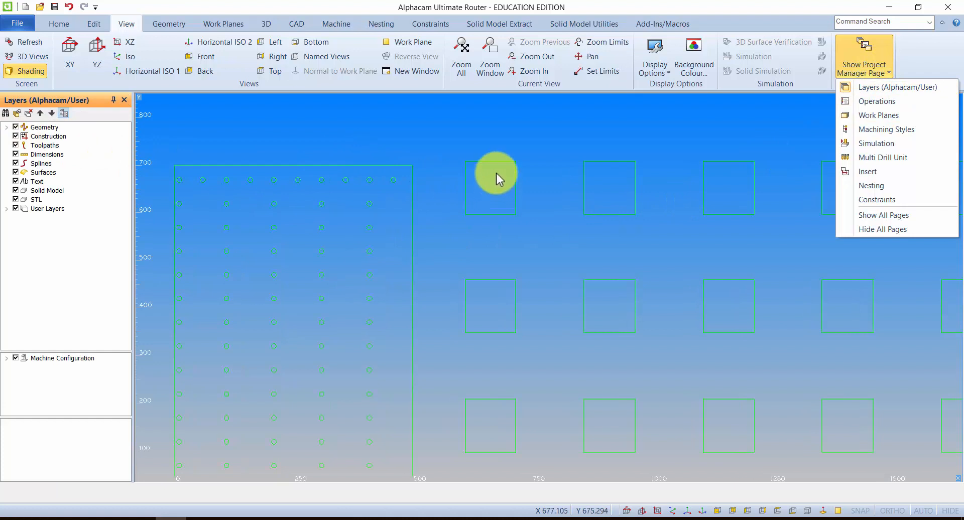
pyautogui.click(495, 153)
pyautogui.moveTo(506, 185)
pyautogui.mouseDown(button='middle')
pyautogui.moveTo(462, 185)
pyautogui.moveTo(482, 183)
pyautogui.moveTo(472, 184)
pyautogui.mouseUp(button='middle')
pyautogui.click(7, 127)
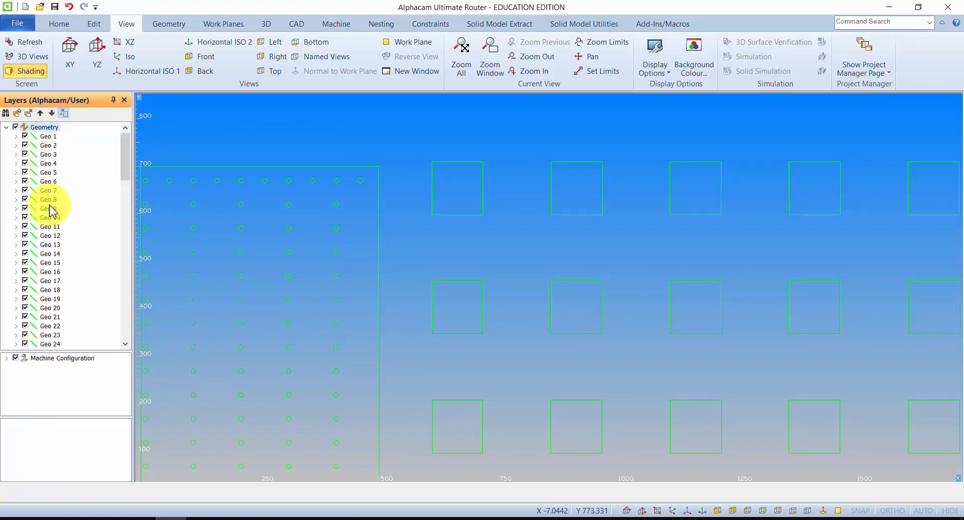
# Select Geo 99 and Geo 98 at the end of the geometry list to locate them in the drawing
pyautogui.moveTo(125, 150); pyautogui.dragTo(106, 326)
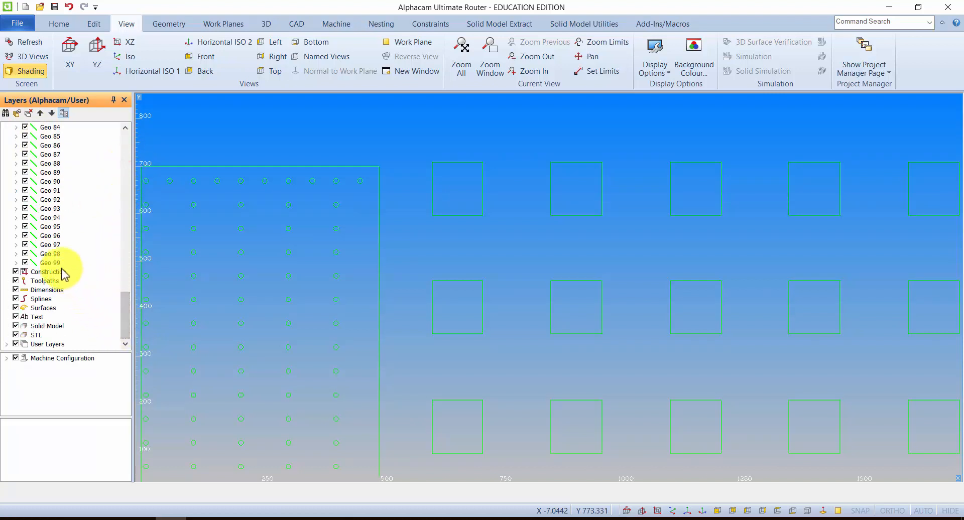
pyautogui.click(46, 263)
pyautogui.scroll(-2, 580, 219)
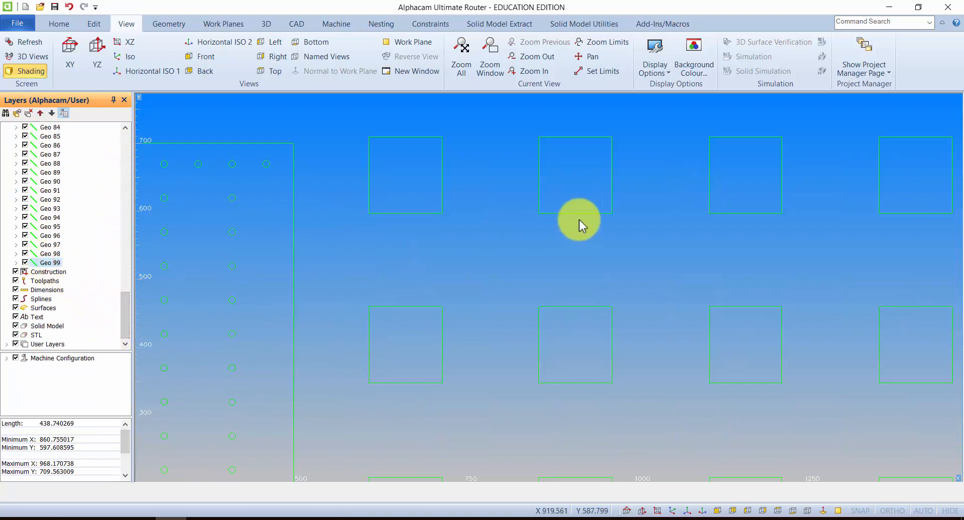
pyautogui.click(49, 254)
pyautogui.click(50, 263)
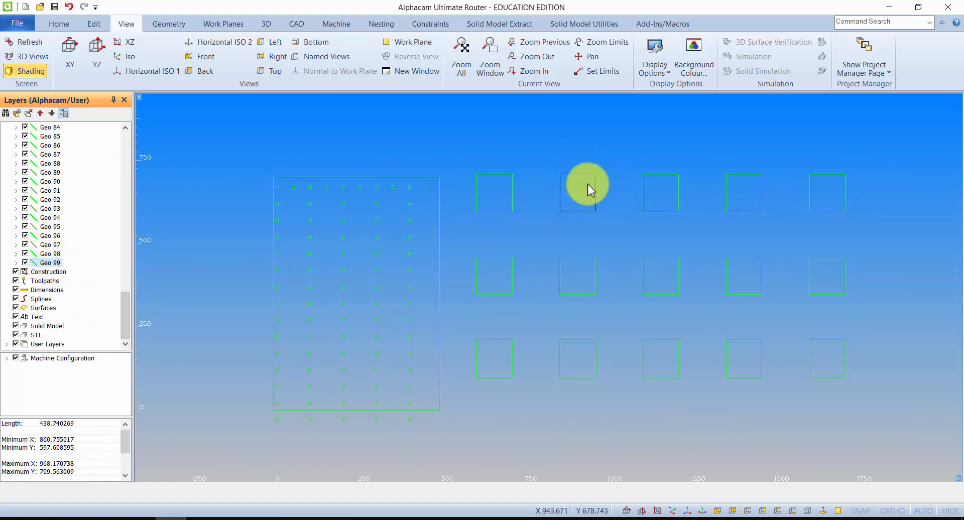
pyautogui.moveTo(555, 201); pyautogui.dragTo(540, 206, button='middle')
# Select Geo 98, 96, 94, 92, 90, 87 and 89 in turn to identify each one in the drawing
pyautogui.click(49, 254)
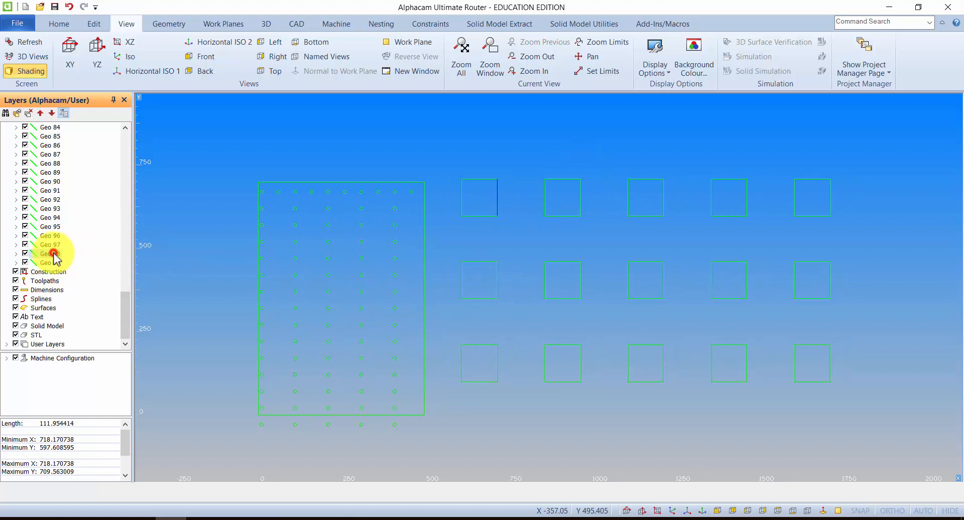
pyautogui.click(57, 235)
pyautogui.click(51, 220)
pyautogui.click(52, 201)
pyautogui.click(51, 182)
pyautogui.click(51, 155)
pyautogui.click(51, 172)
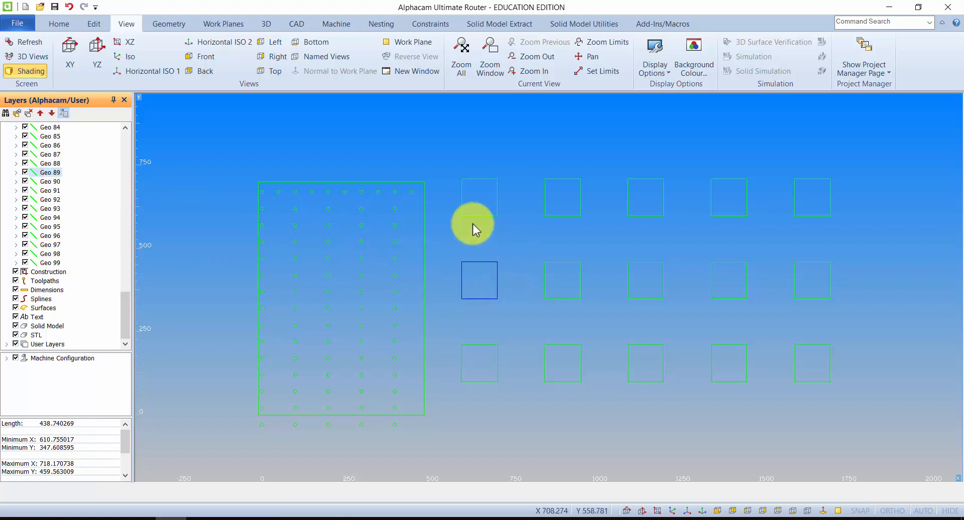
# Select Geo 74 and Geo 82 in the geometry list and examine where each lies in the drawing
pyautogui.scroll(4, 50, 189)
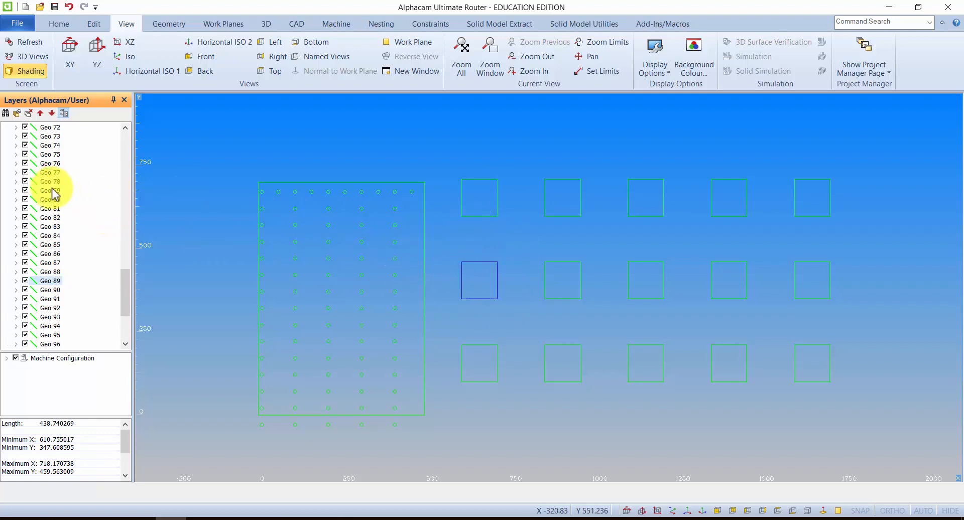
pyautogui.click(51, 145)
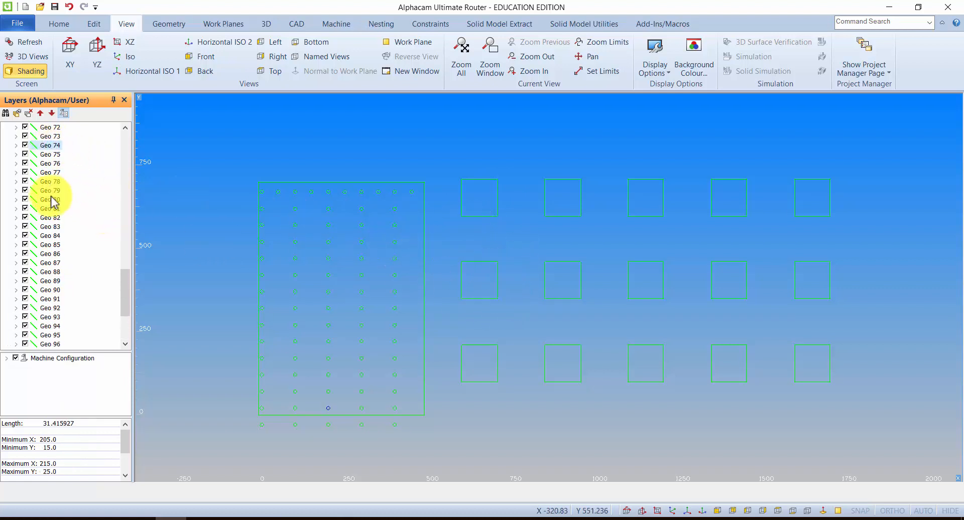
pyautogui.click(50, 217)
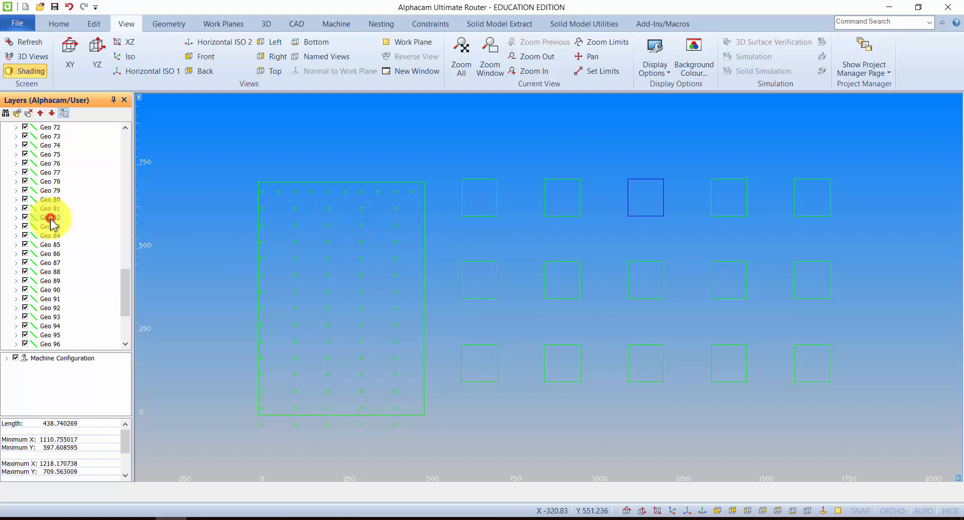
pyautogui.scroll(5, 667, 214)
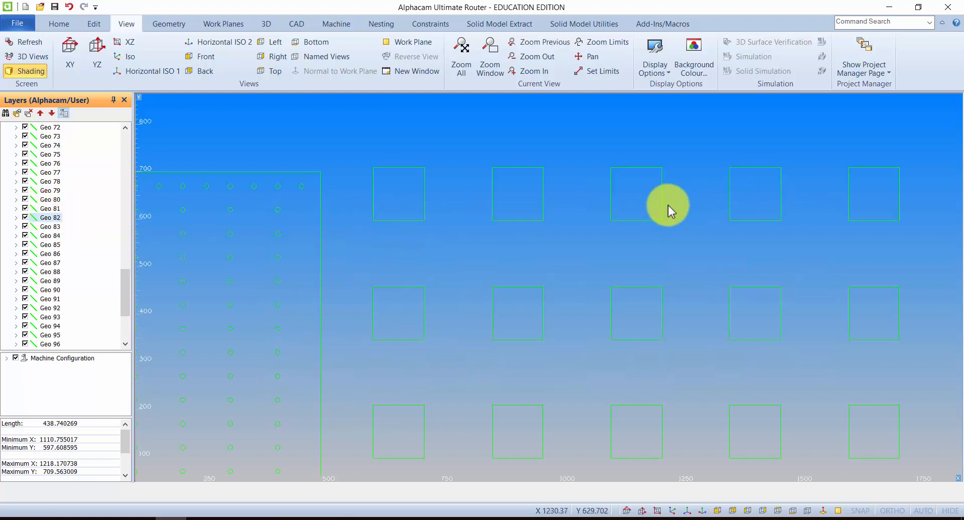
pyautogui.click(50, 218)
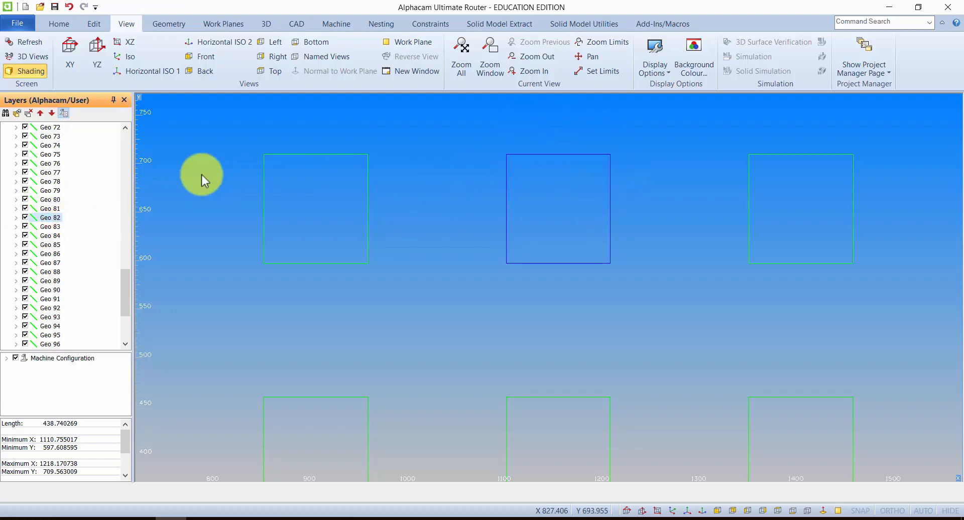
# Expand Geo 82 and select its individual elements to see which rectangle side each one represents
pyautogui.click(15, 218)
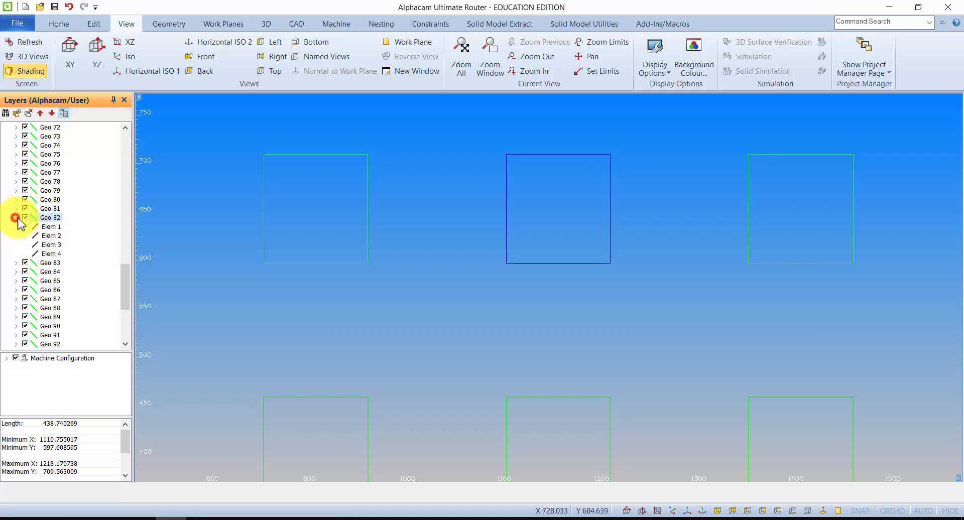
pyautogui.click(52, 227)
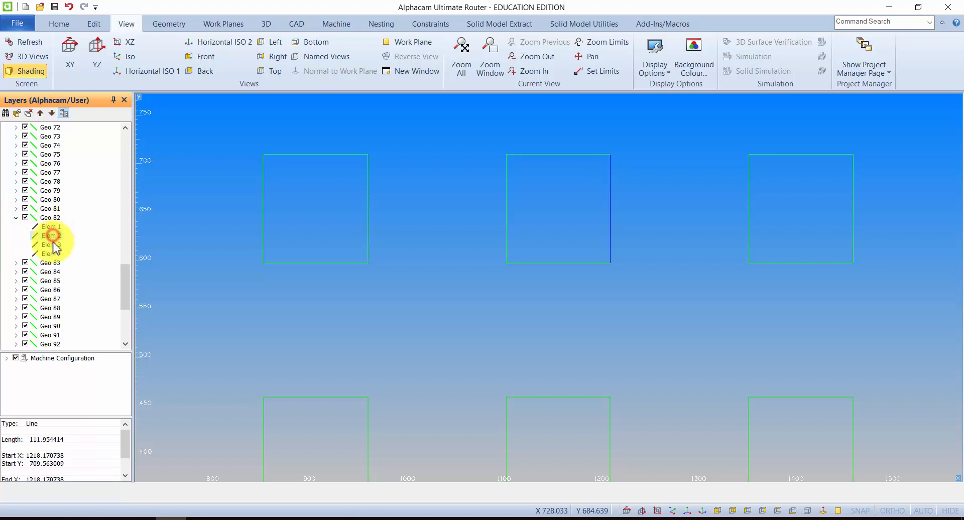
pyautogui.click(16, 218)
pyautogui.click(16, 218)
pyautogui.scroll(-5, 280, 203)
pyautogui.scroll(3, 280, 203)
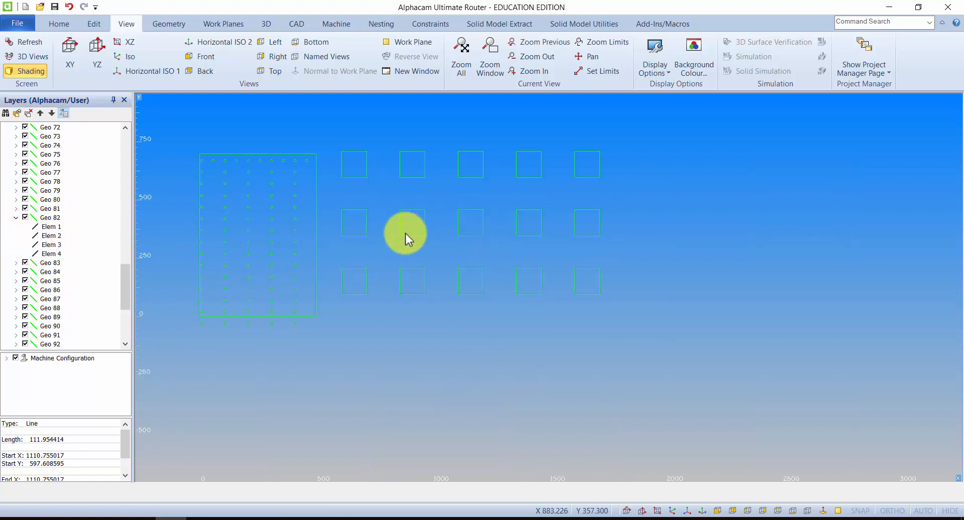
# Select Geo 99 and move it up the geometry list to directly after Geo 81
pyautogui.moveTo(411, 236); pyautogui.dragTo(450, 252, button='middle')
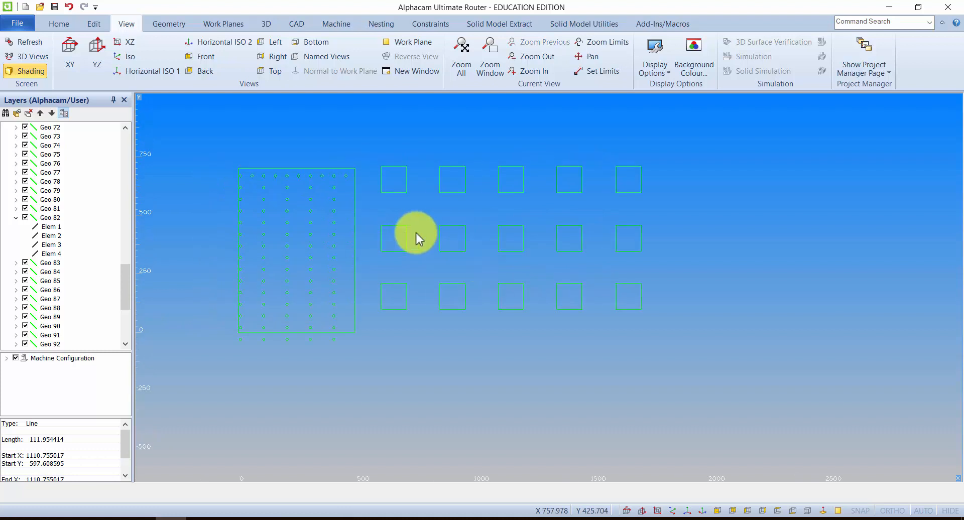
pyautogui.scroll(-5, 31, 251)
pyautogui.click(50, 263)
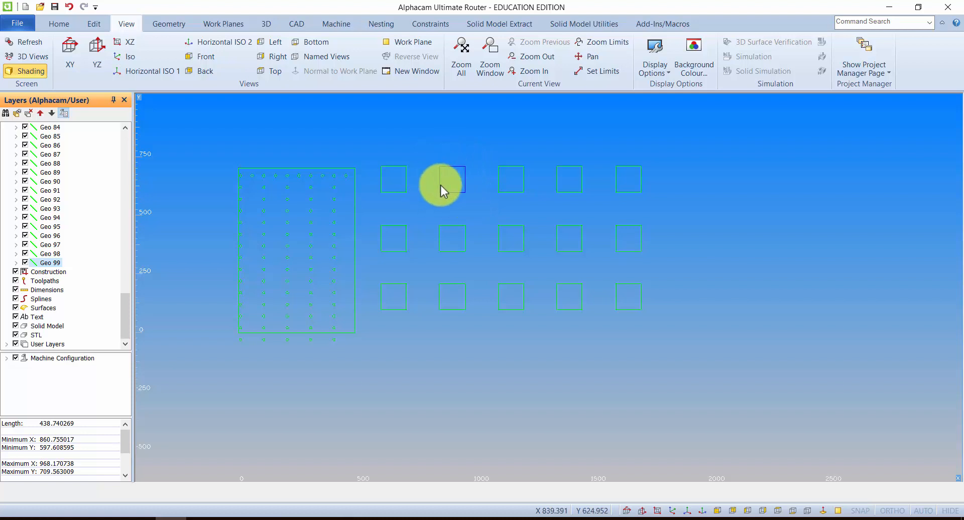
pyautogui.moveTo(126, 296); pyautogui.dragTo(123, 271)
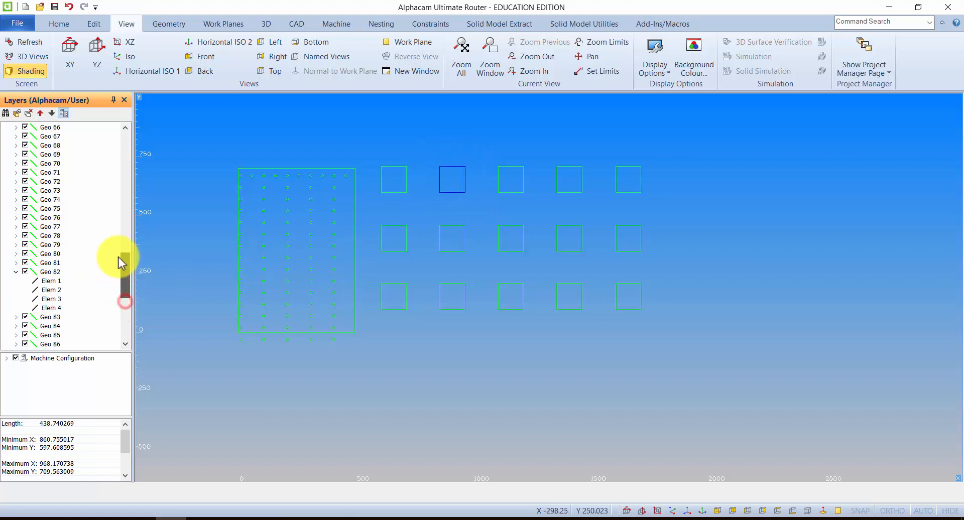
pyautogui.click(39, 115)
pyautogui.click(39, 114)
pyautogui.click(39, 115)
pyautogui.click(38, 114)
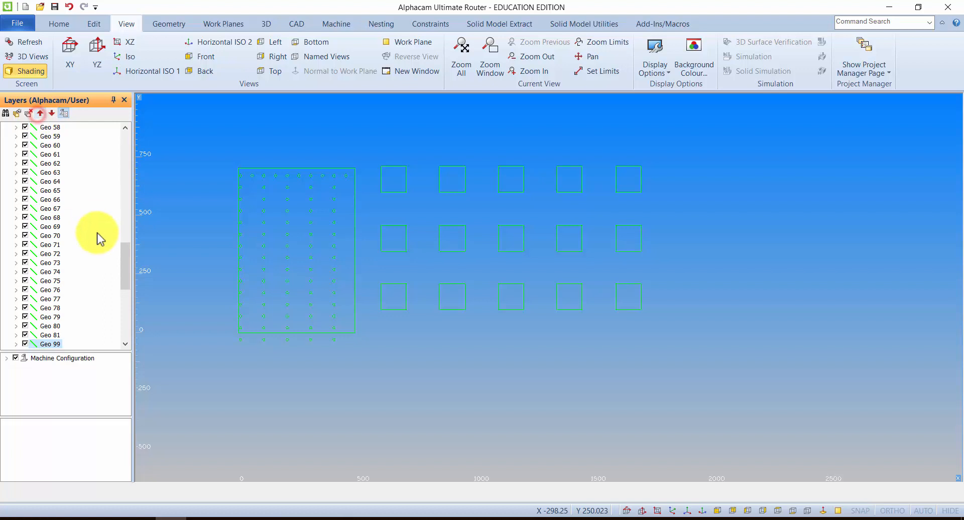
# Move Geo 99 further up the geometry list to between Geo 66 and Geo 67
pyautogui.moveTo(130, 256); pyautogui.dragTo(122, 323)
pyautogui.scroll(4, 119, 280)
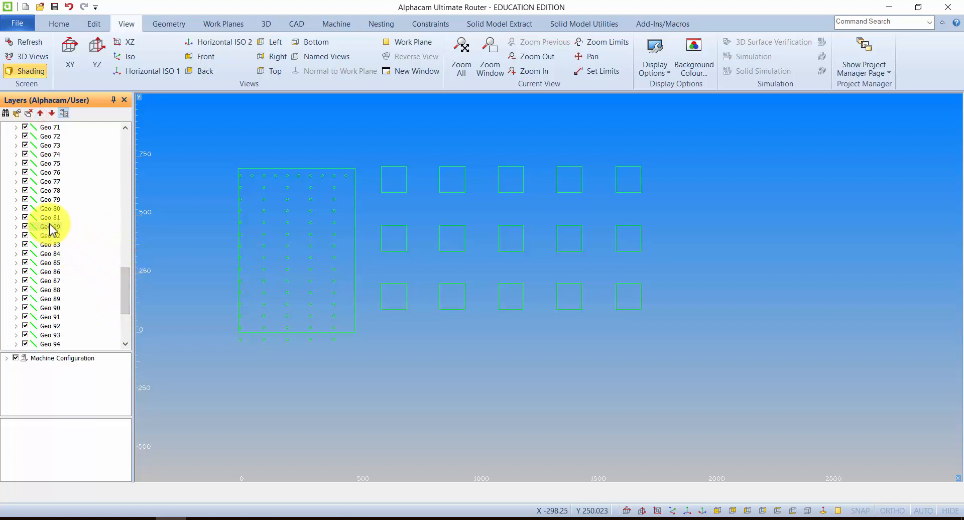
pyautogui.scroll(-2, 52, 236)
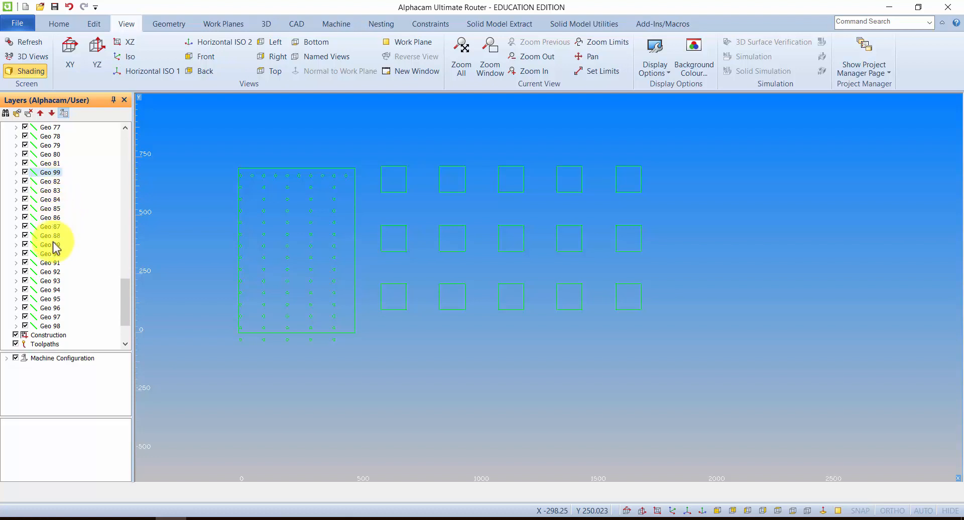
pyautogui.scroll(1, 54, 243)
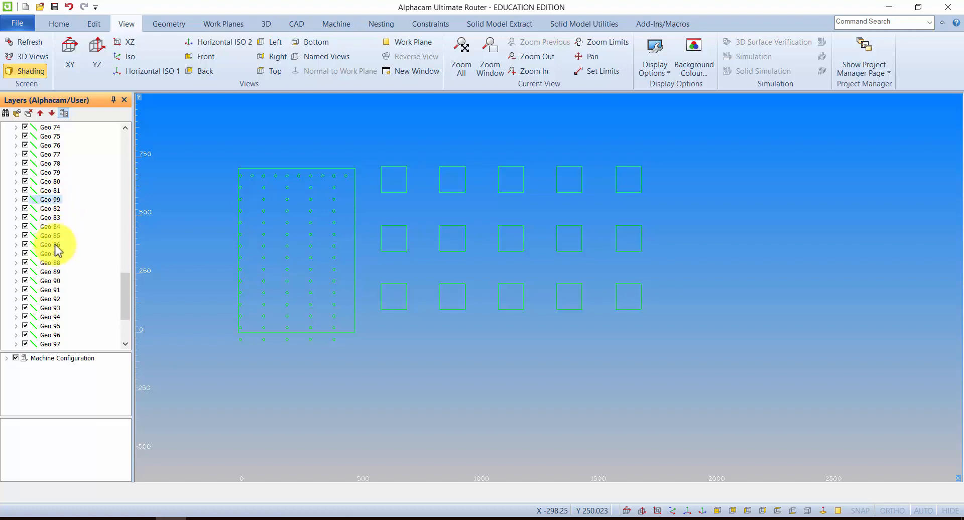
pyautogui.click(41, 113)
pyautogui.click(41, 113)
pyautogui.click(41, 113)
pyautogui.click(42, 113)
pyautogui.scroll(-10, 103, 215)
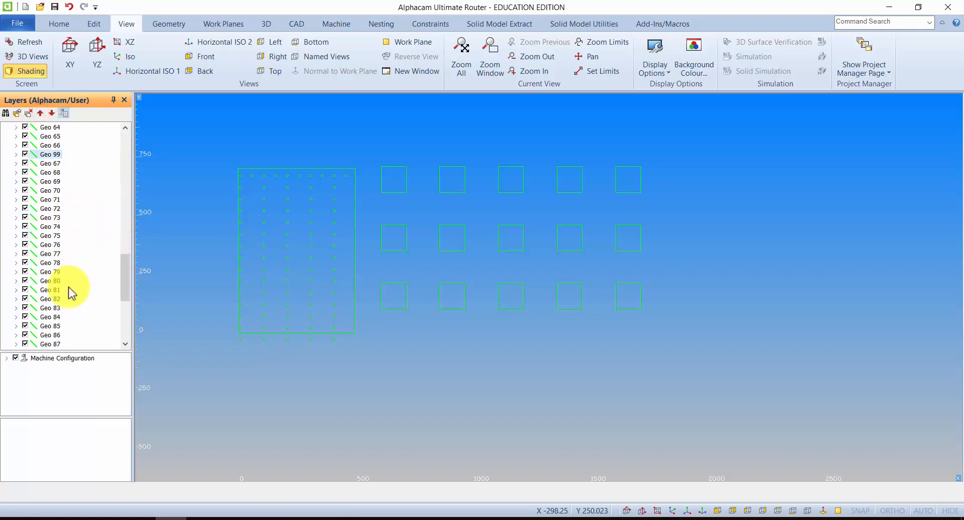
pyautogui.scroll(20, 25, 161)
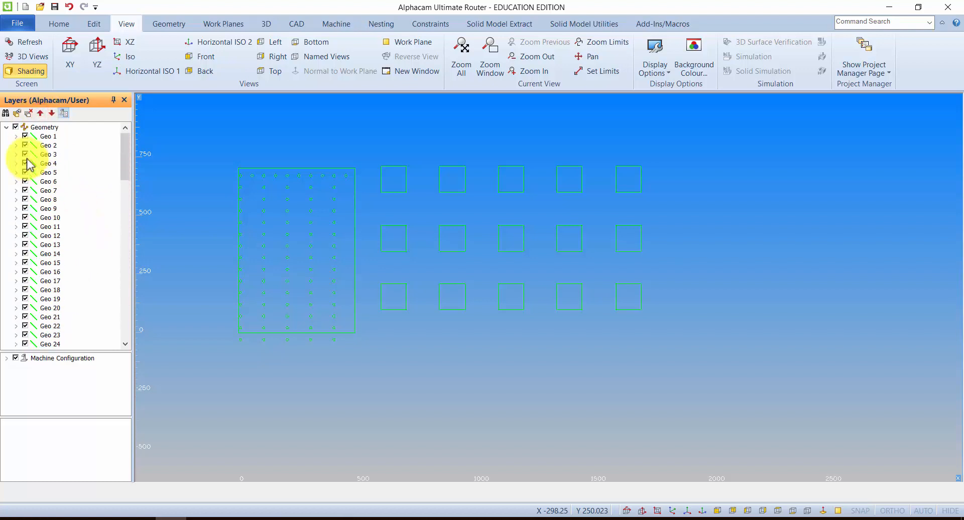
# Collapse the Geometry branch of the layers tree and bring the rectangle array into view
pyautogui.click(7, 127)
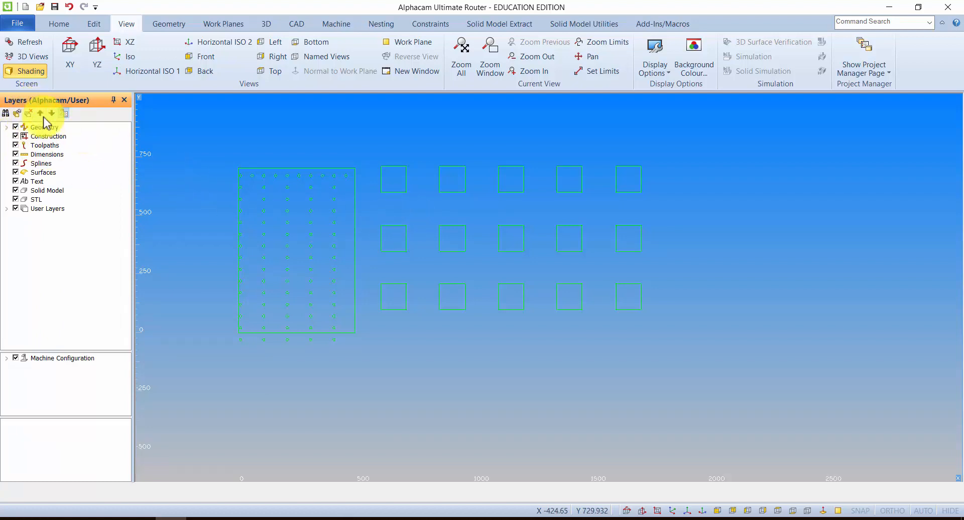
pyautogui.moveTo(586, 261); pyautogui.dragTo(579, 284, button='middle')
pyautogui.scroll(2, 580, 284)
pyautogui.moveTo(513, 232); pyautogui.dragTo(480, 253, button='middle')
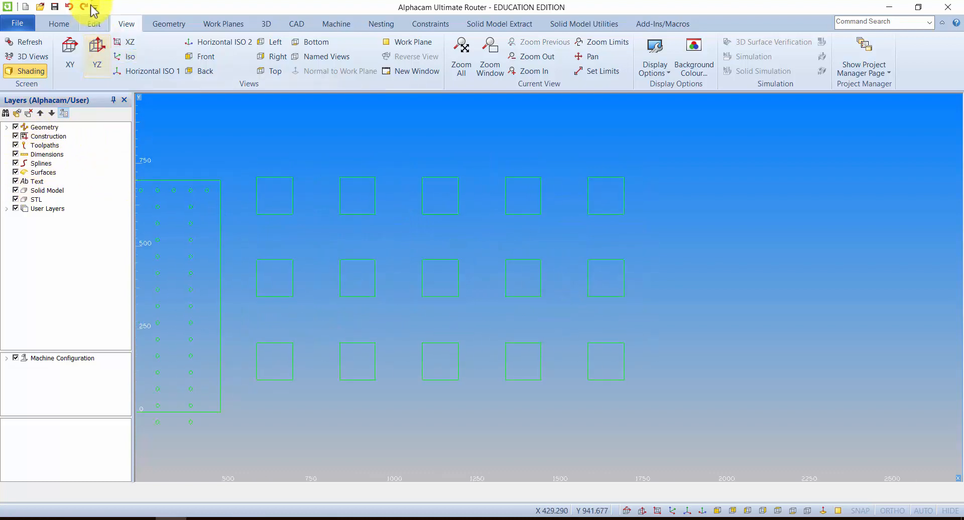
# Break the third rectangle of the array's upper row at its sides' midpoints, using Break with Geometries and the Individual method
pyautogui.click(94, 24)
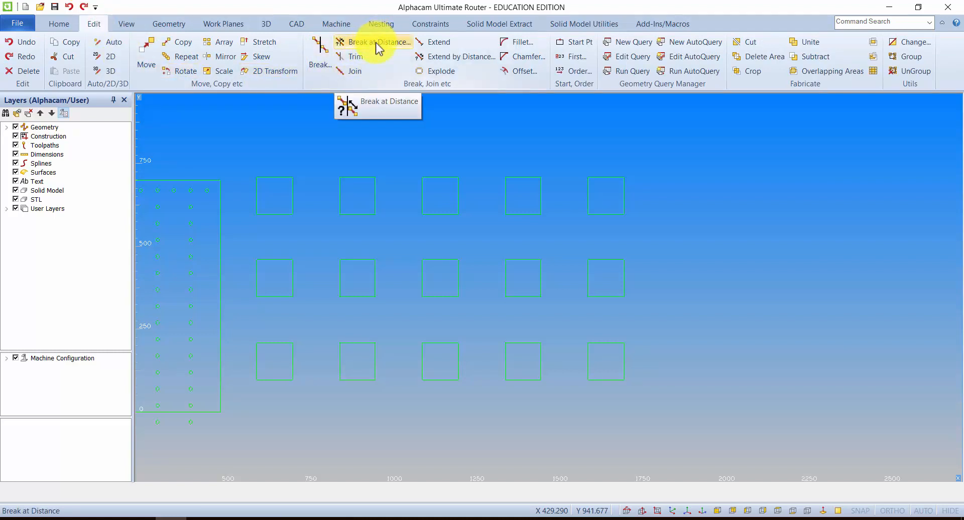
pyautogui.scroll(1, 352, 149)
pyautogui.scroll(-1, 323, 44)
pyautogui.click(94, 24)
pyautogui.moveTo(430, 176); pyautogui.dragTo(327, 156, button='middle')
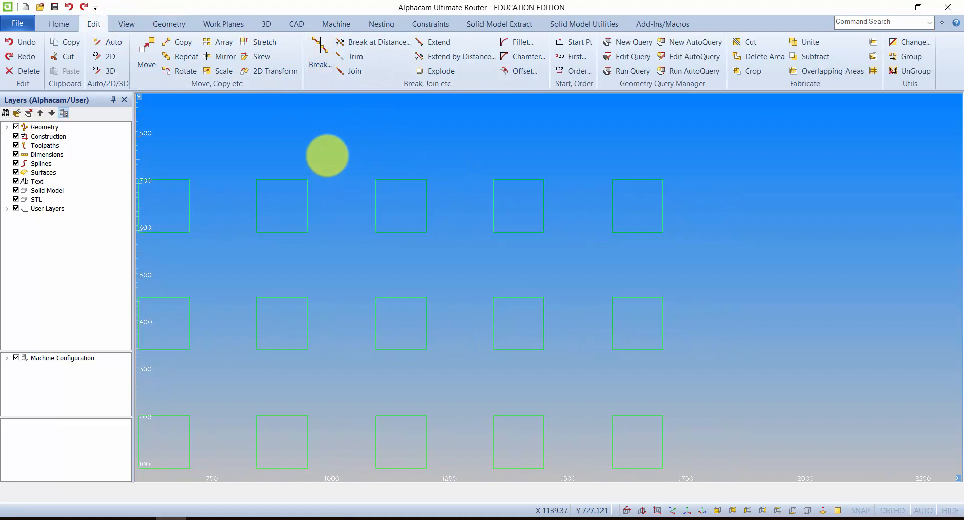
pyautogui.scroll(3, 424, 215)
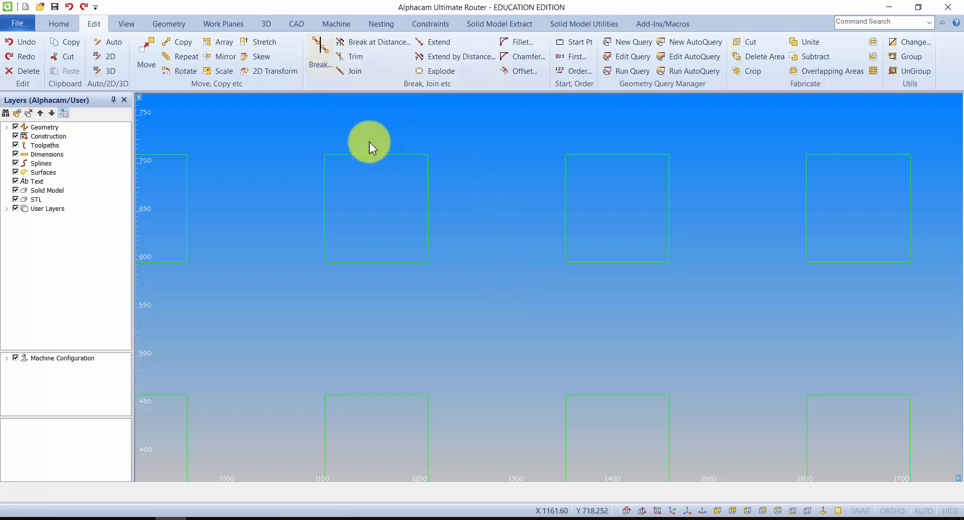
pyautogui.click(314, 51)
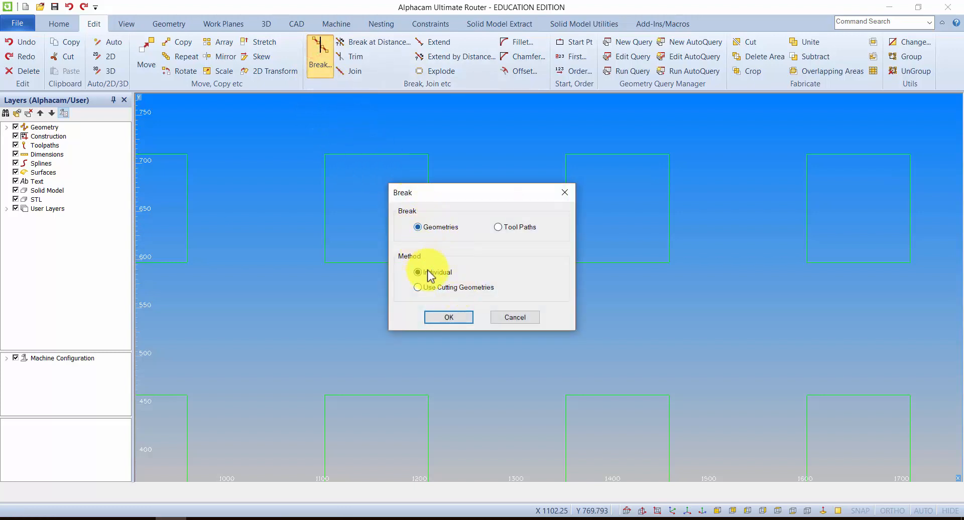
pyautogui.click(447, 318)
pyautogui.click(564, 493)
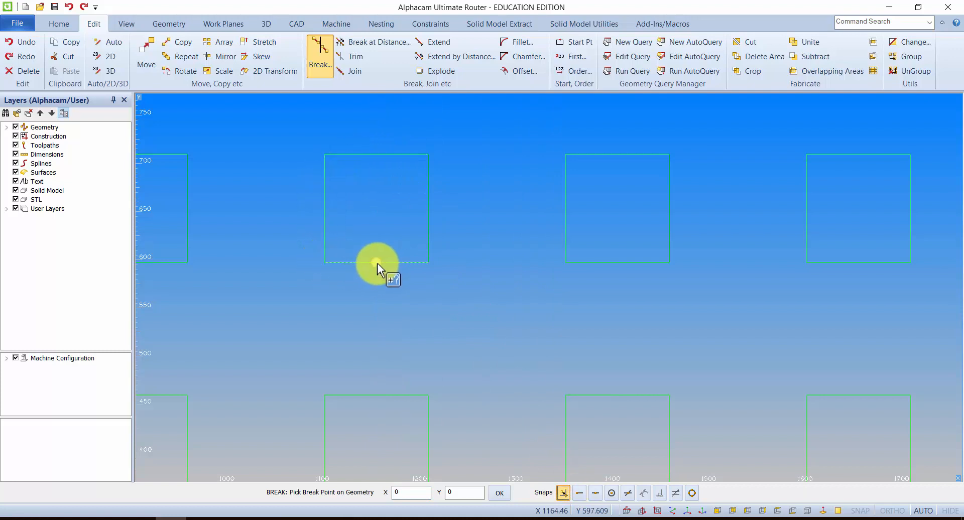
pyautogui.click(375, 160)
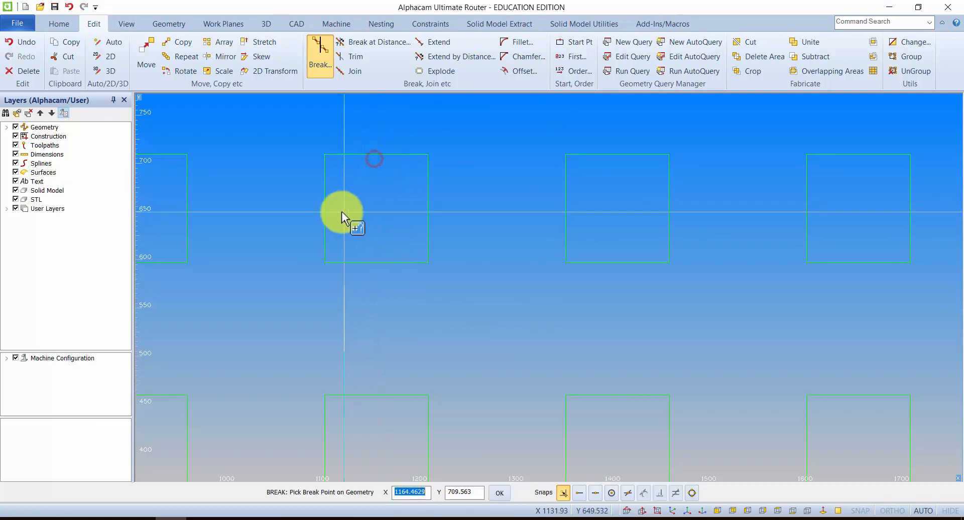
pyautogui.click(325, 207)
pyautogui.click(425, 213)
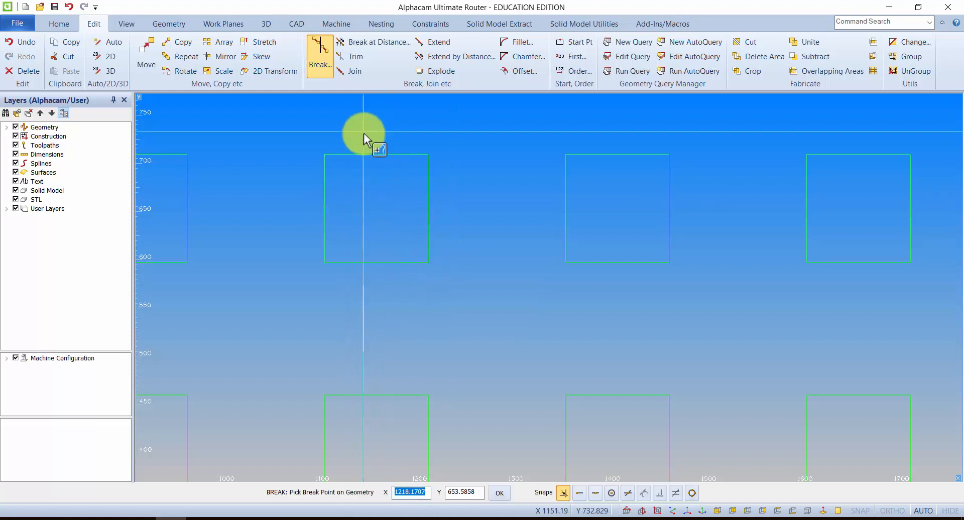
# Finish the break and turn on the cross markers at geometry start points, then view the broken rectangle's markers
pyautogui.click(499, 493)
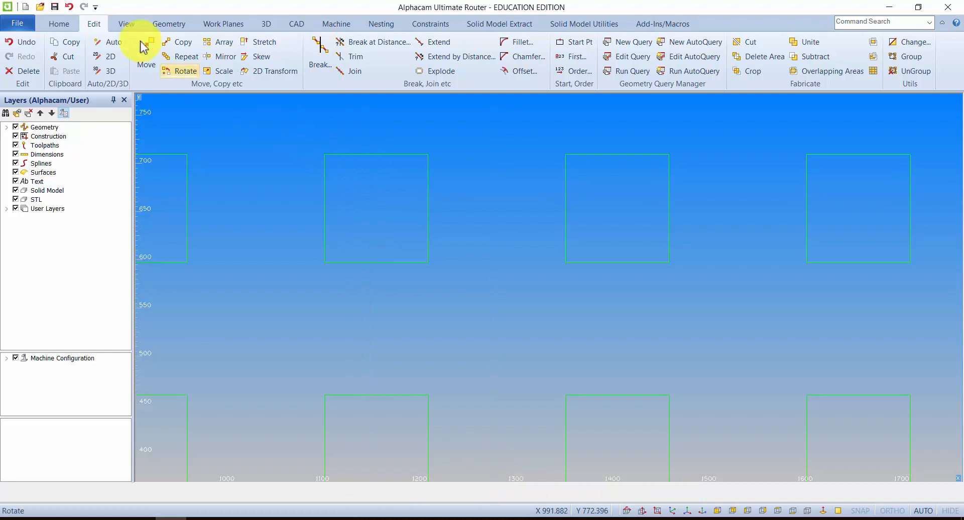
pyautogui.click(126, 23)
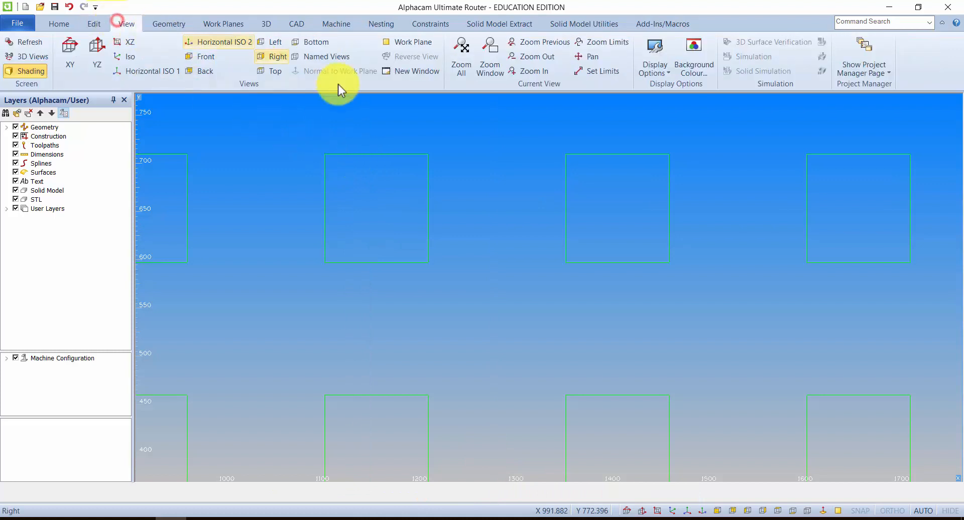
pyautogui.click(659, 71)
pyautogui.click(675, 243)
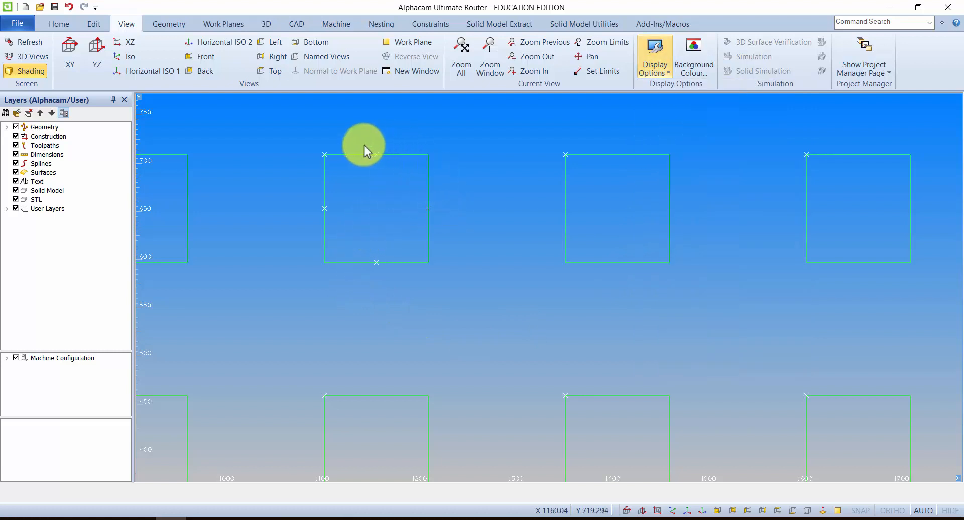
pyautogui.moveTo(418, 207); pyautogui.dragTo(403, 224, button='middle')
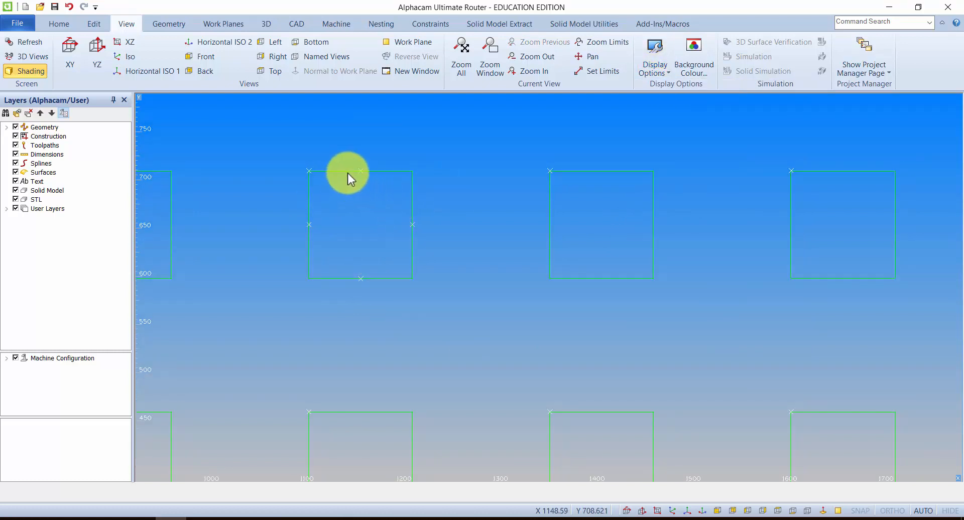
pyautogui.moveTo(485, 227); pyautogui.dragTo(314, 229, button='middle')
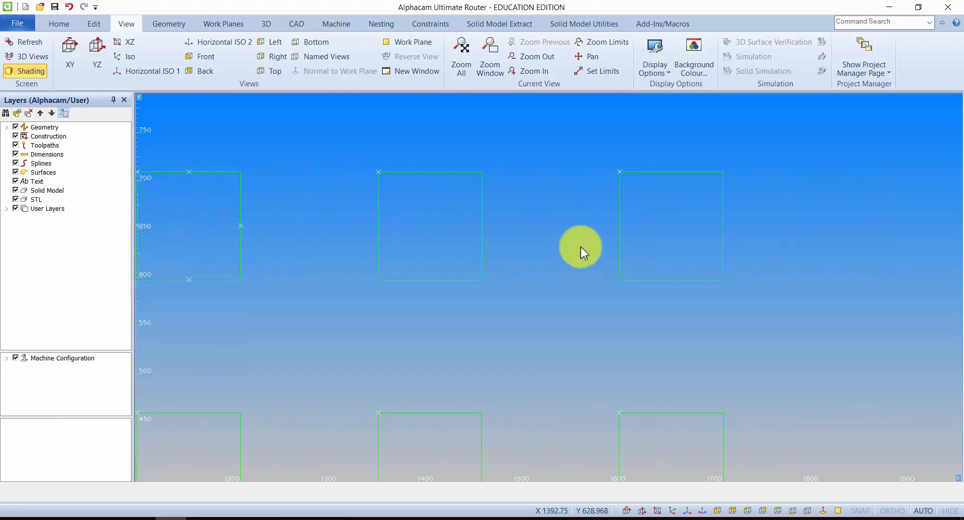
pyautogui.click(94, 23)
pyautogui.click(320, 53)
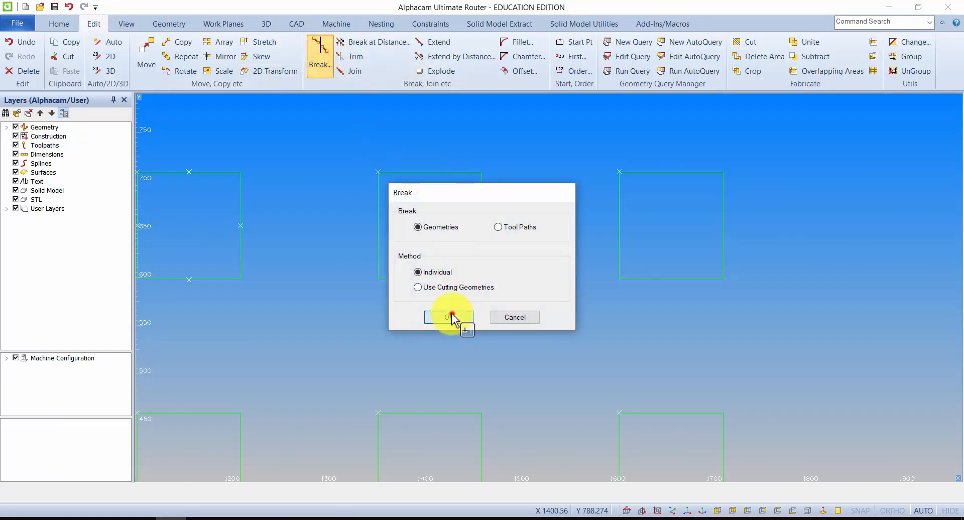
pyautogui.click(454, 319)
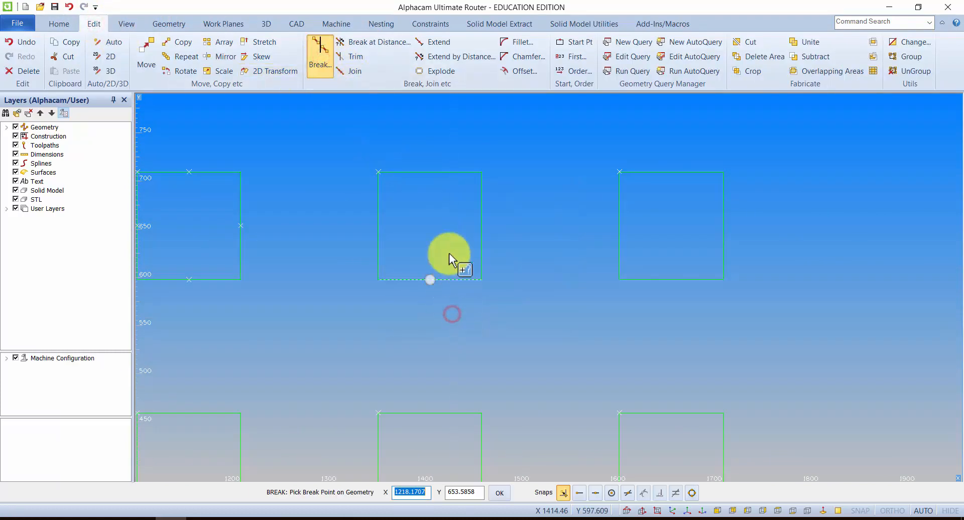
pyautogui.click(430, 173)
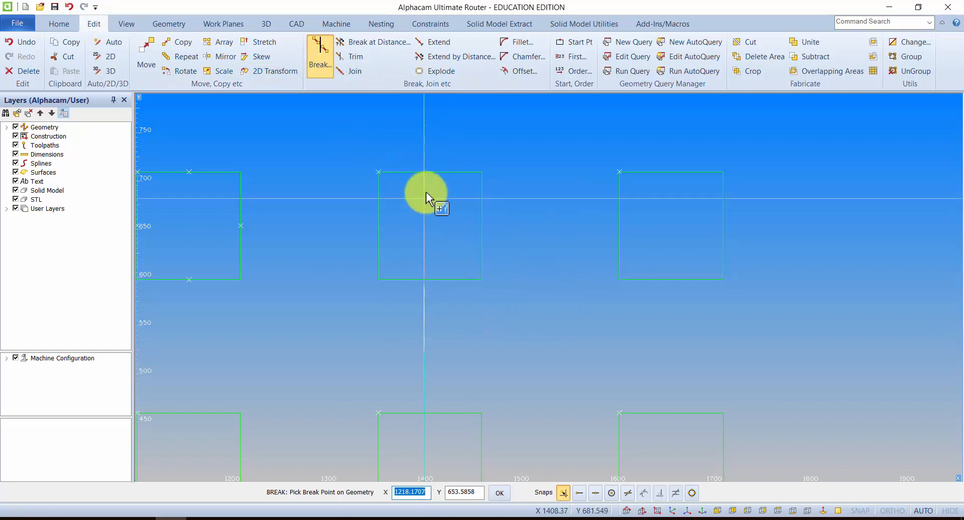
pyautogui.click(378, 172)
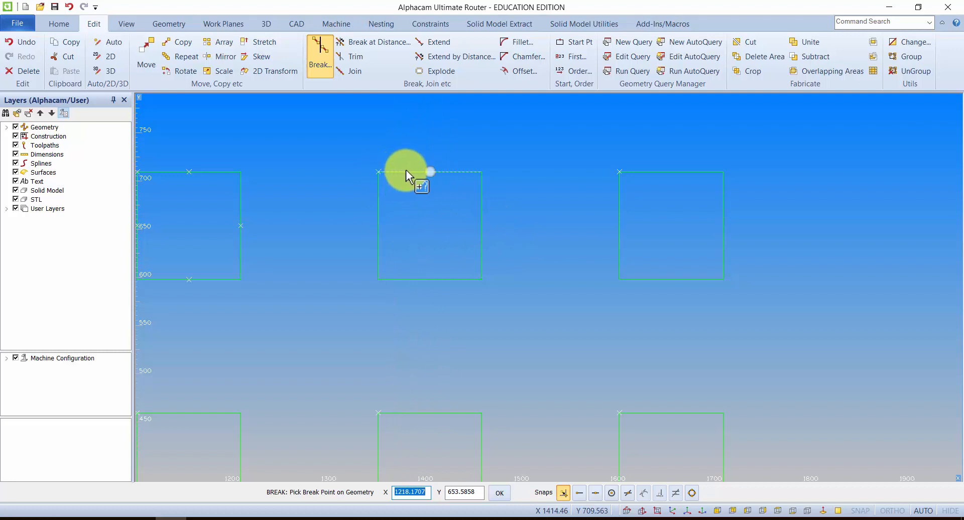
# Break the fourth rectangle of the array's upper row at successive distances of 25 along its perimeter, using Break at Distance
pyautogui.click(363, 44)
pyautogui.moveTo(466, 213); pyautogui.dragTo(598, 169)
pyautogui.moveTo(680, 190); pyautogui.dragTo(640, 192)
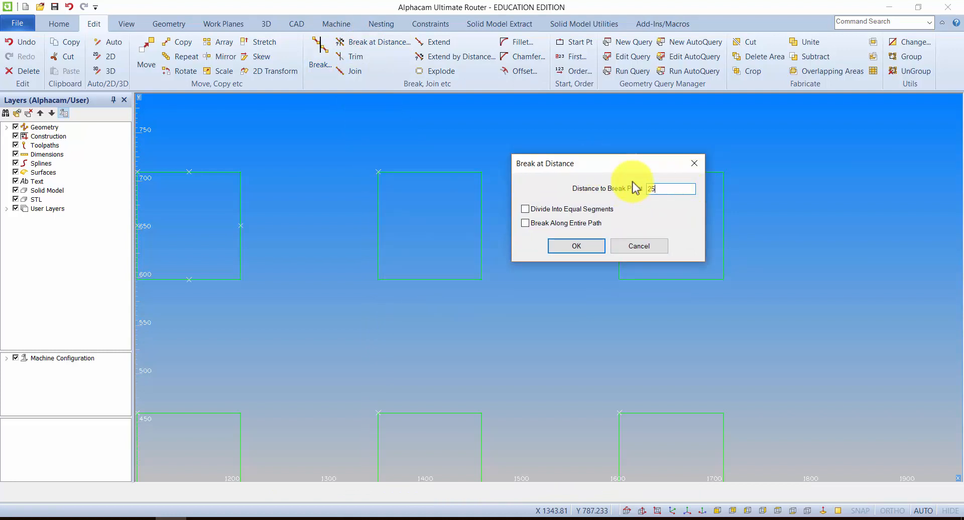
pyautogui.click(595, 245)
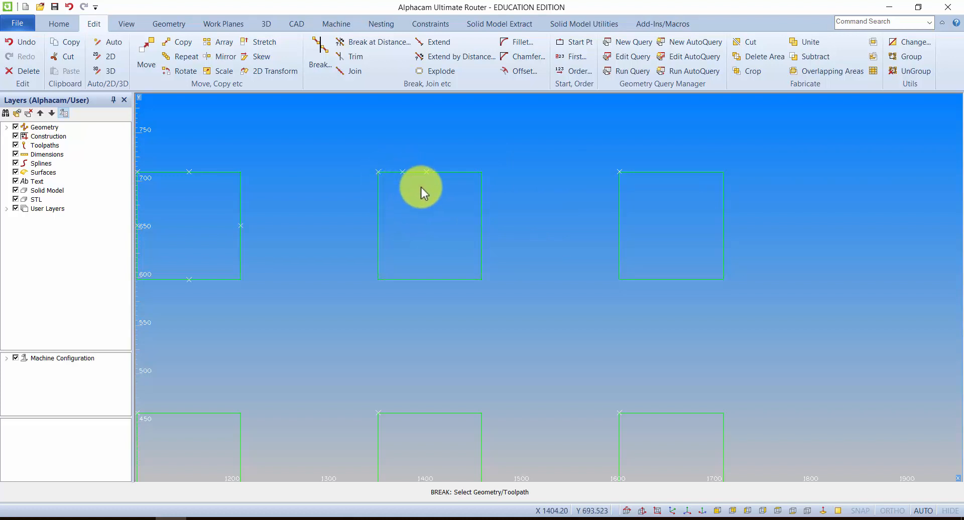
pyautogui.click(438, 173)
pyautogui.click(462, 172)
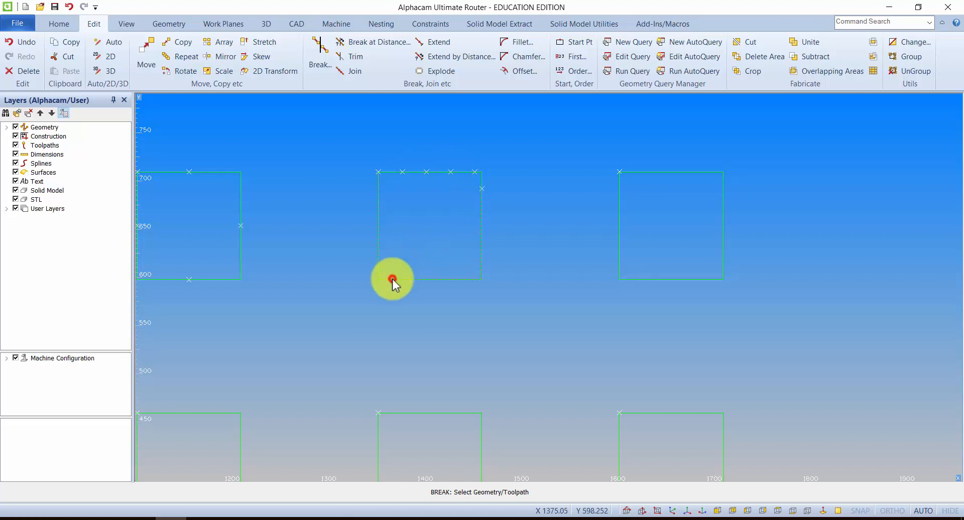
pyautogui.click(481, 230)
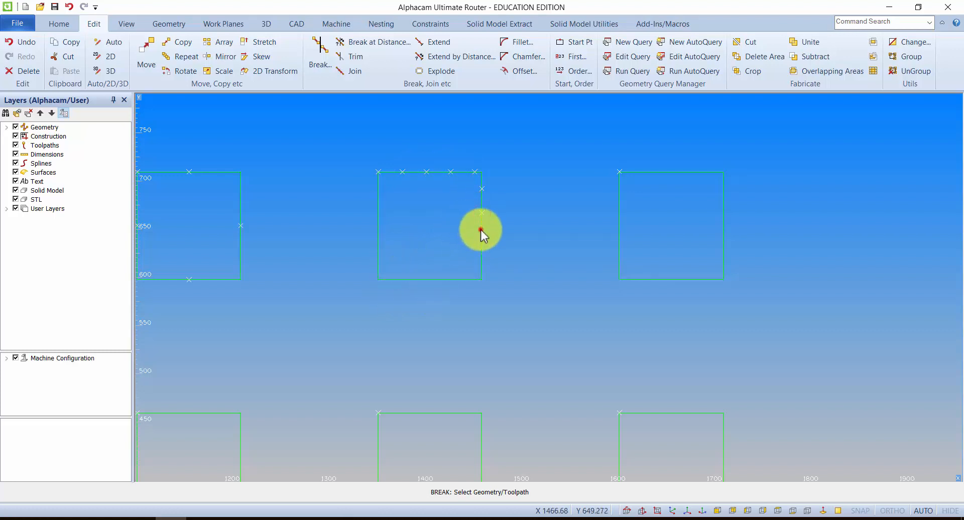
pyautogui.click(481, 253)
pyautogui.click(439, 279)
pyautogui.click(418, 279)
# Explode the last rectangle of the array's upper row into separate lines
pyautogui.moveTo(530, 247); pyautogui.dragTo(412, 249, button='middle')
pyautogui.scroll(1, 610, 229)
pyautogui.moveTo(609, 229); pyautogui.dragTo(514, 263, button='middle')
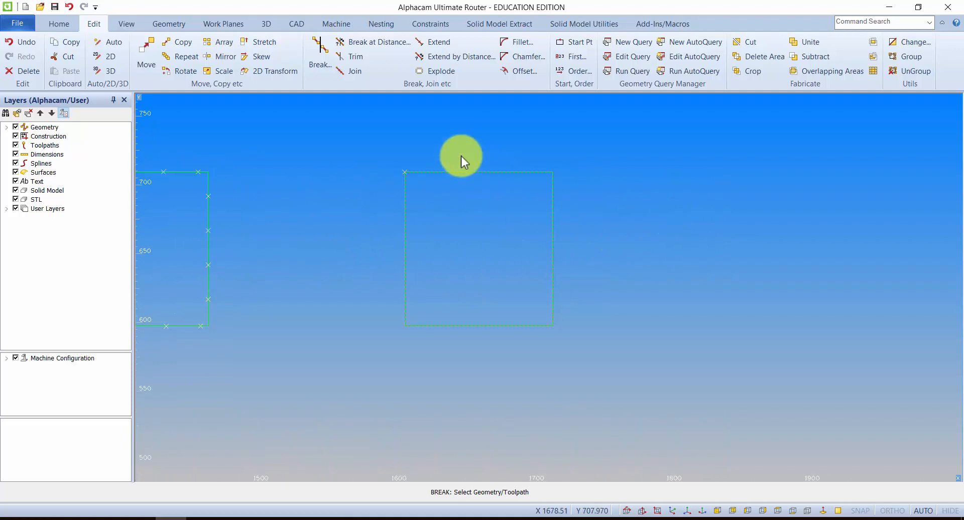
pyautogui.click(430, 71)
pyautogui.click(457, 171)
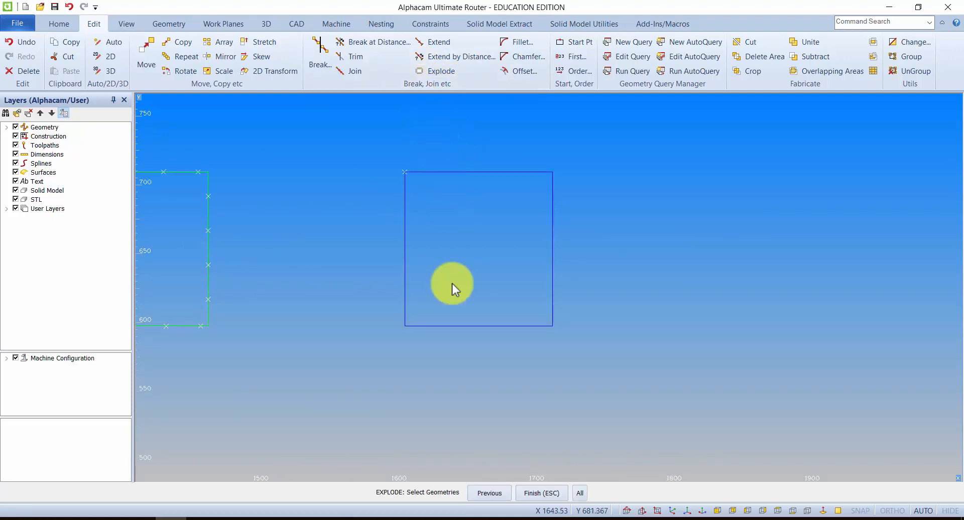
pyautogui.click(530, 493)
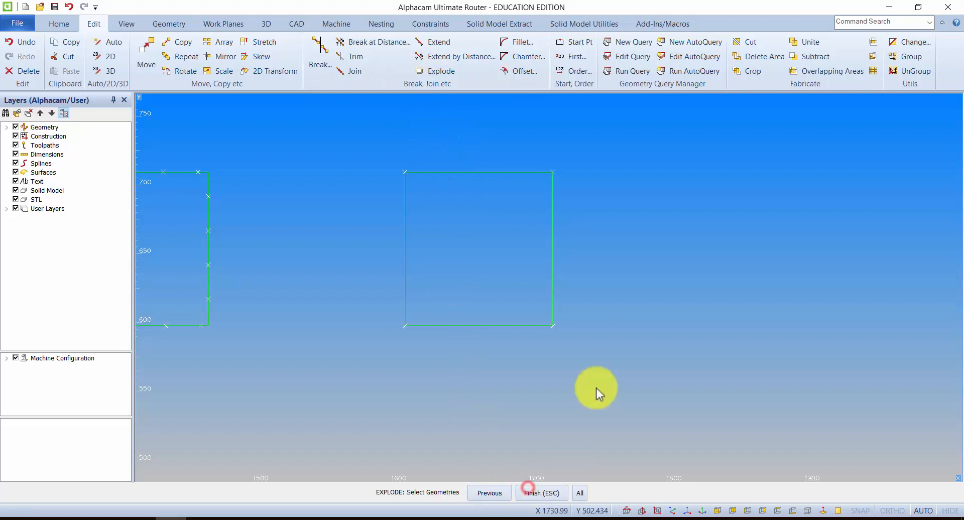
# Break the exploded rectangle's top and bottom lines at successive distances of 25 with Break at Distance
pyautogui.click(363, 45)
pyautogui.click(481, 303)
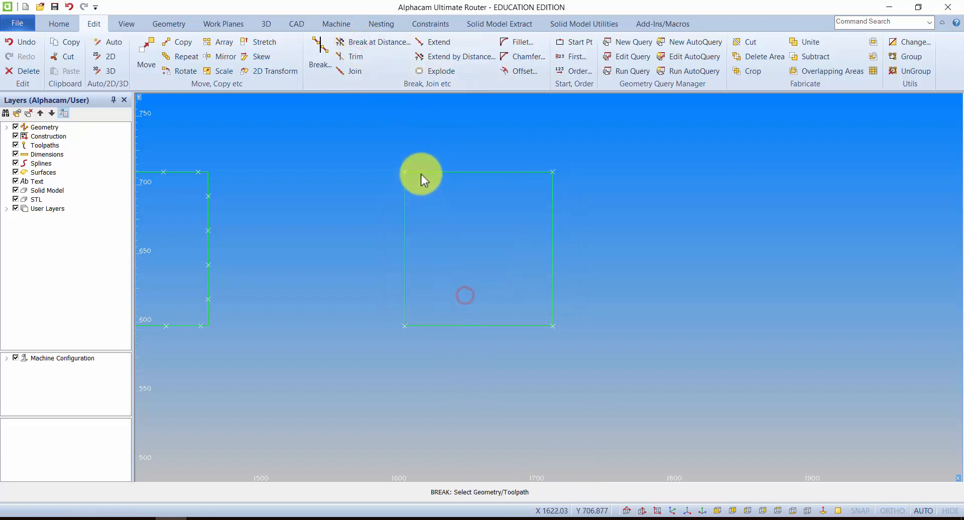
pyautogui.click(449, 173)
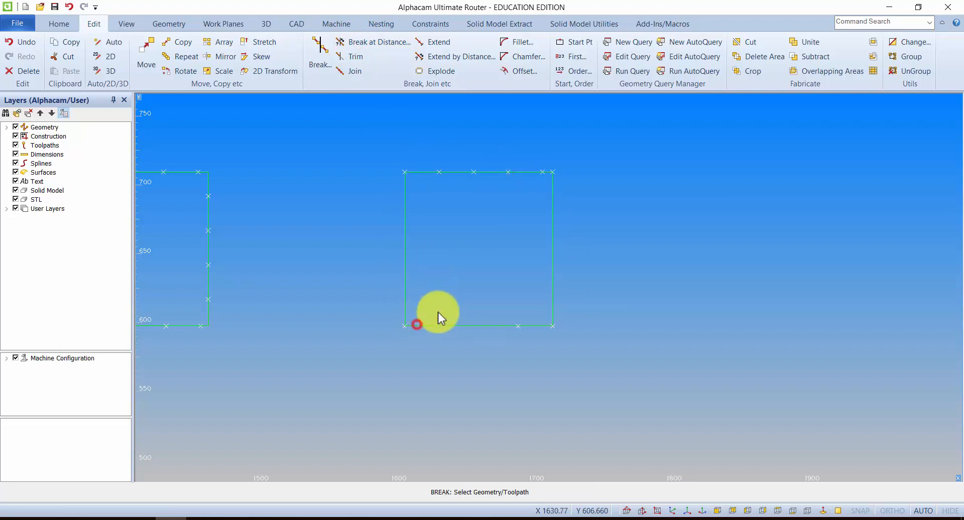
pyautogui.click(422, 327)
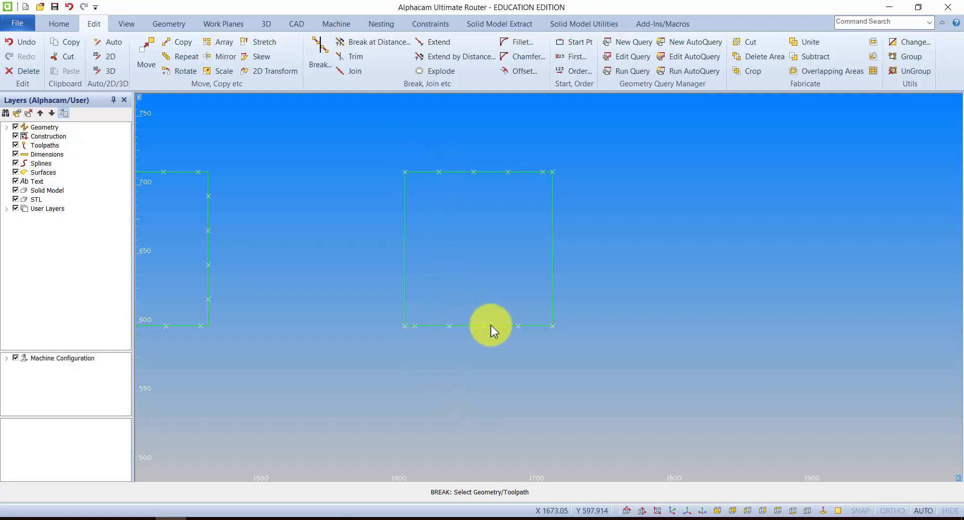
# Draw a slanted line rising to the right in the gap below the last upper-row rectangle
pyautogui.moveTo(461, 238); pyautogui.dragTo(487, 220, button='middle')
pyautogui.moveTo(550, 268); pyautogui.dragTo(615, 246, button='middle')
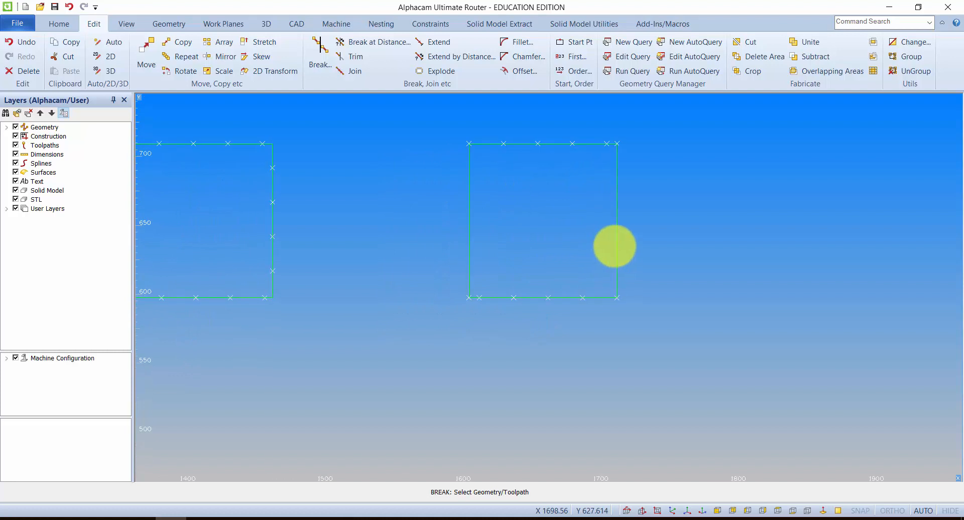
pyautogui.click(163, 23)
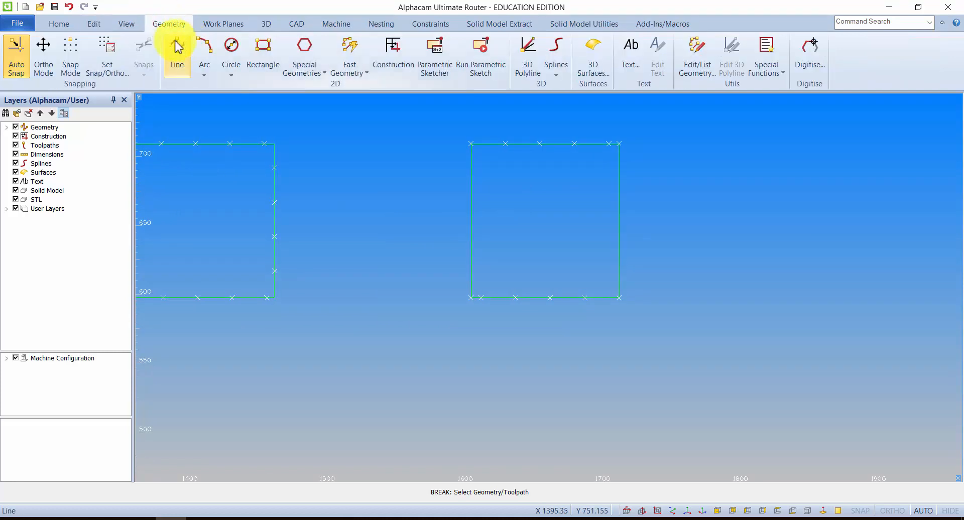
pyautogui.click(176, 44)
pyautogui.click(288, 417)
pyautogui.click(657, 341)
pyautogui.press('Escape')
pyautogui.moveTo(582, 369); pyautogui.dragTo(511, 300, button='middle')
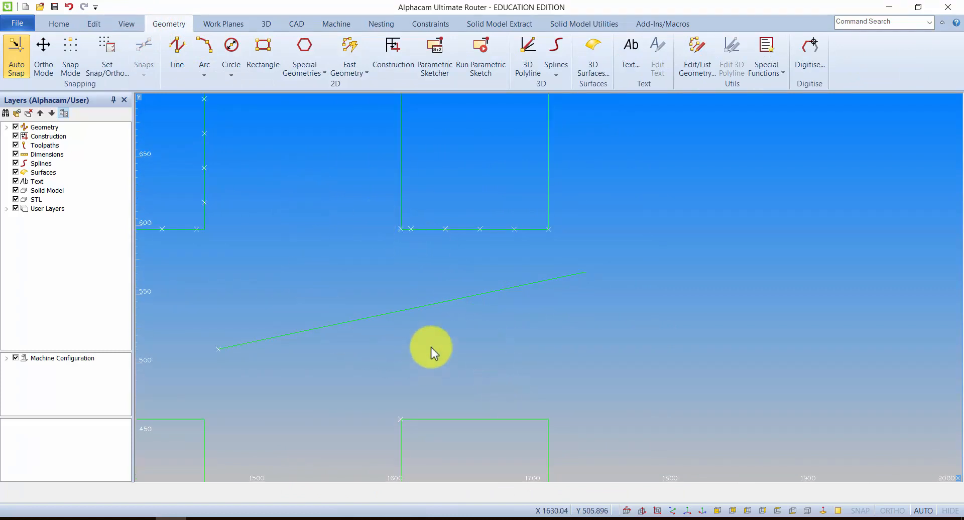
pyautogui.moveTo(483, 327); pyautogui.dragTo(484, 361, button='middle')
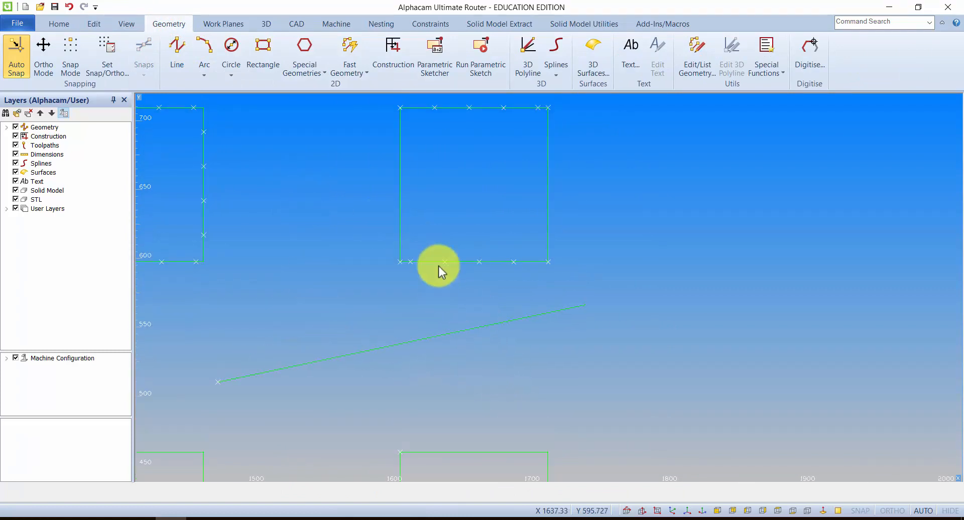
# Lengthen the slanted line several times from its upper right end, using Extend by Distance
pyautogui.click(94, 24)
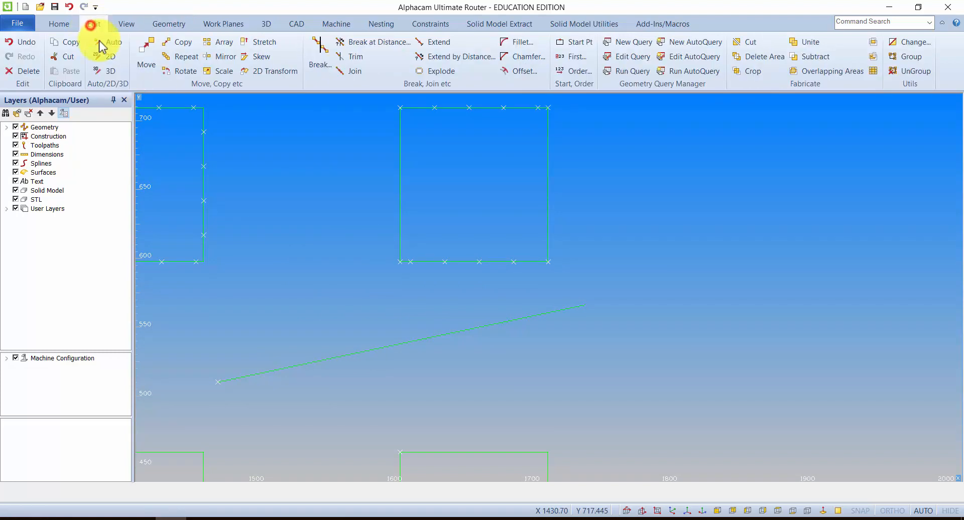
pyautogui.click(445, 56)
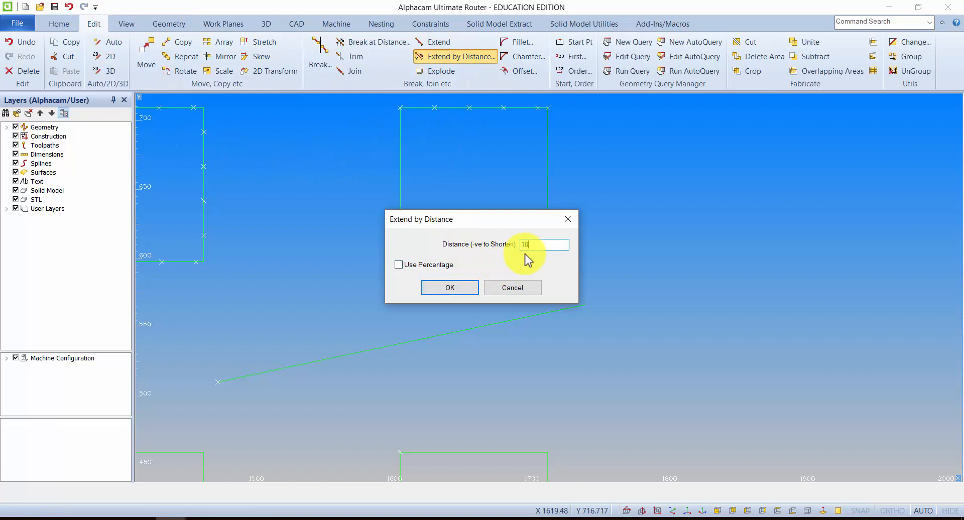
pyautogui.click(469, 287)
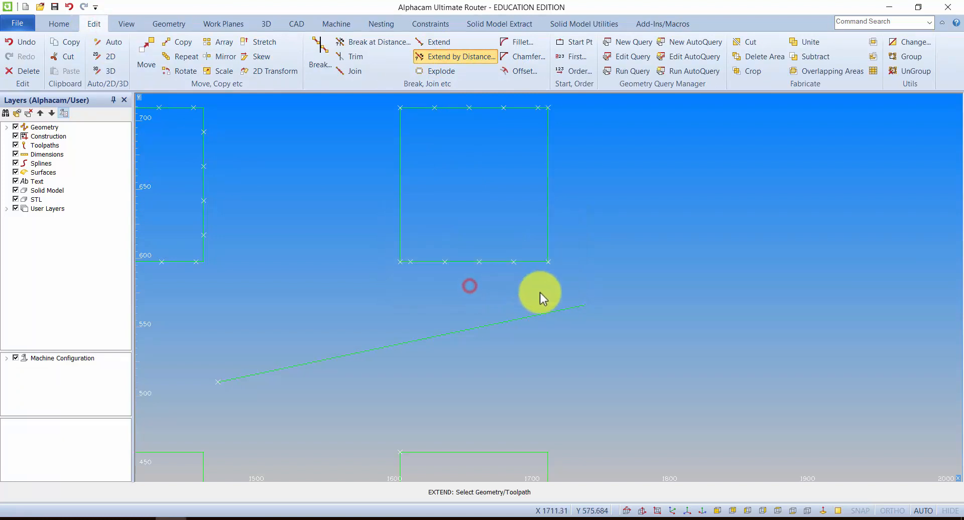
pyautogui.click(559, 309)
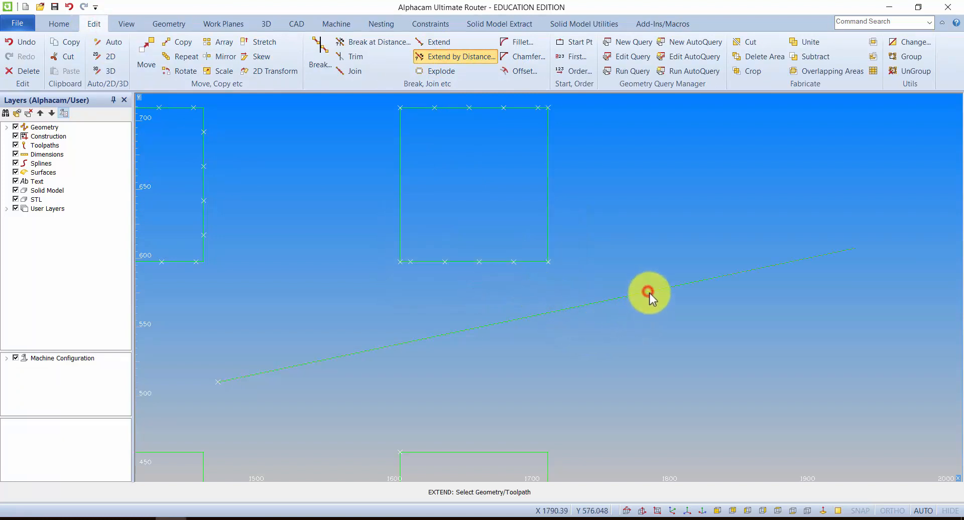
pyautogui.click(812, 258)
# Divide the fourth rectangle of the second row into 10 equal segments with Break at Distance
pyautogui.moveTo(665, 230); pyautogui.dragTo(596, 281, button='middle')
pyautogui.scroll(2, 662, 227)
pyautogui.scroll(-4, 662, 227)
pyautogui.moveTo(597, 227); pyautogui.dragTo(590, 137, button='middle')
pyautogui.moveTo(477, 452); pyautogui.dragTo(602, 386, button='middle')
pyautogui.moveTo(279, 418); pyautogui.dragTo(309, 392, button='middle')
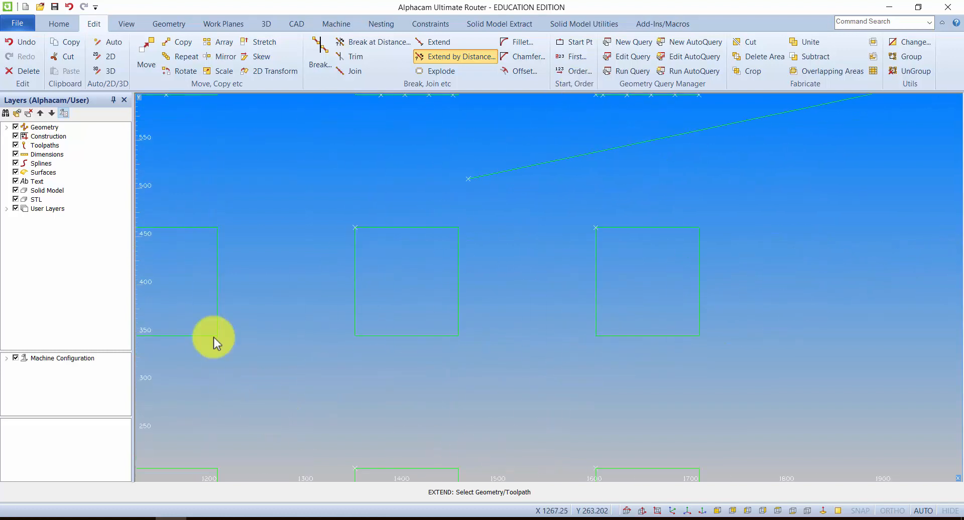
pyautogui.click(362, 42)
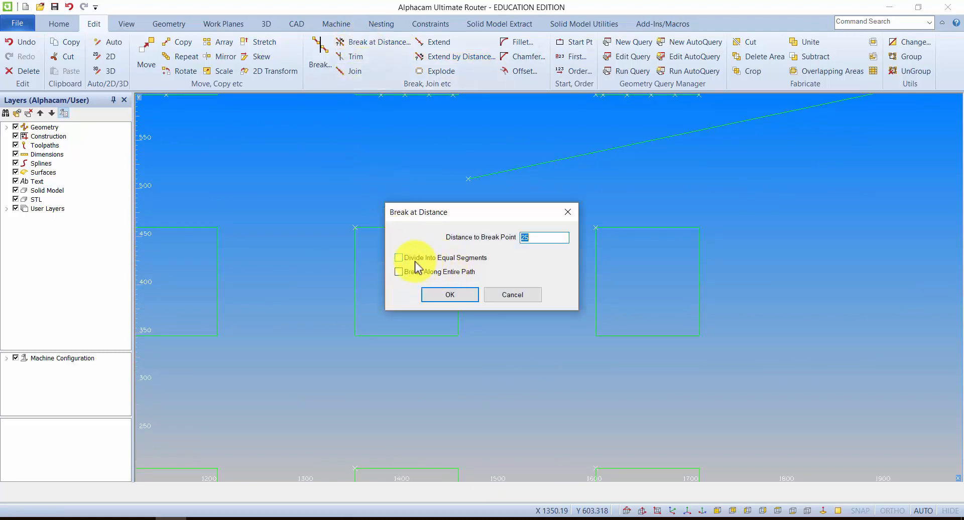
pyautogui.click(398, 258)
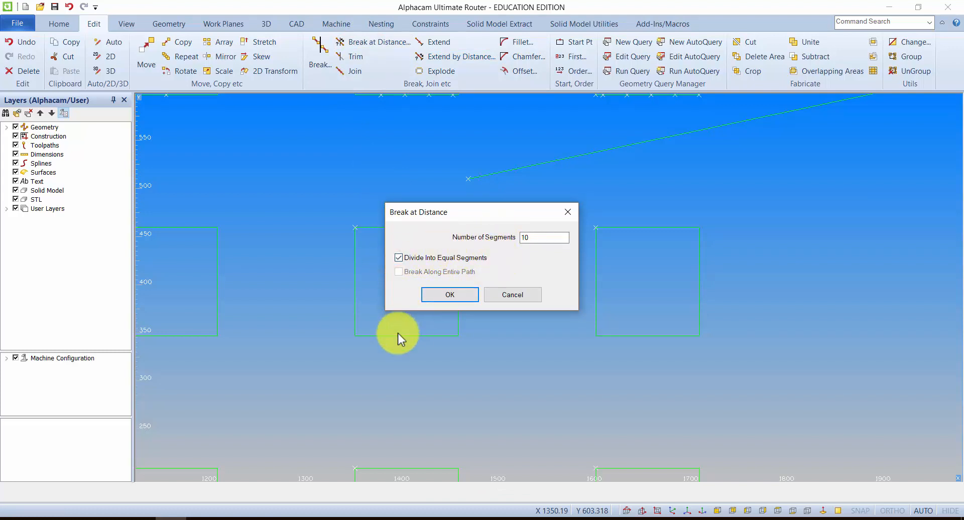
pyautogui.click(459, 295)
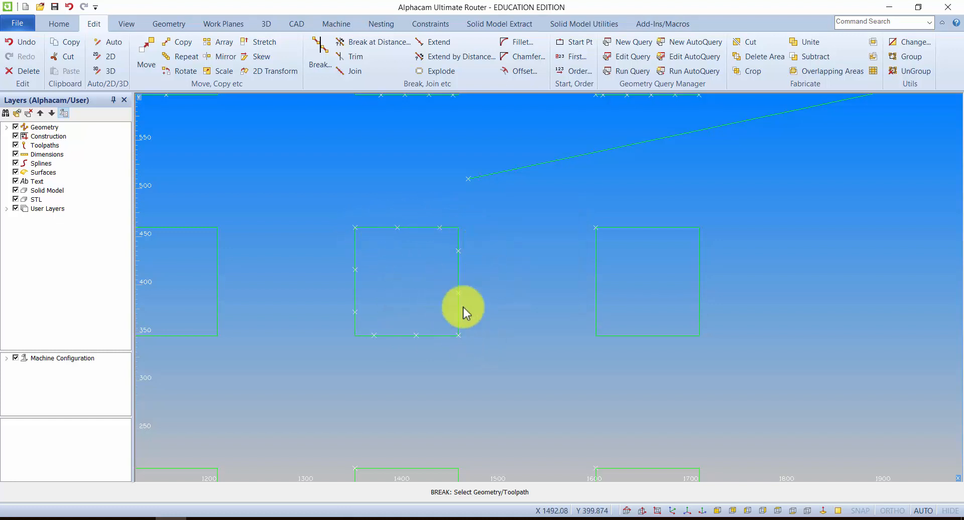
# Explode the last rectangle of the second row into separate lines
pyautogui.moveTo(507, 277); pyautogui.dragTo(359, 279, button='middle')
pyautogui.scroll(1, 543, 231)
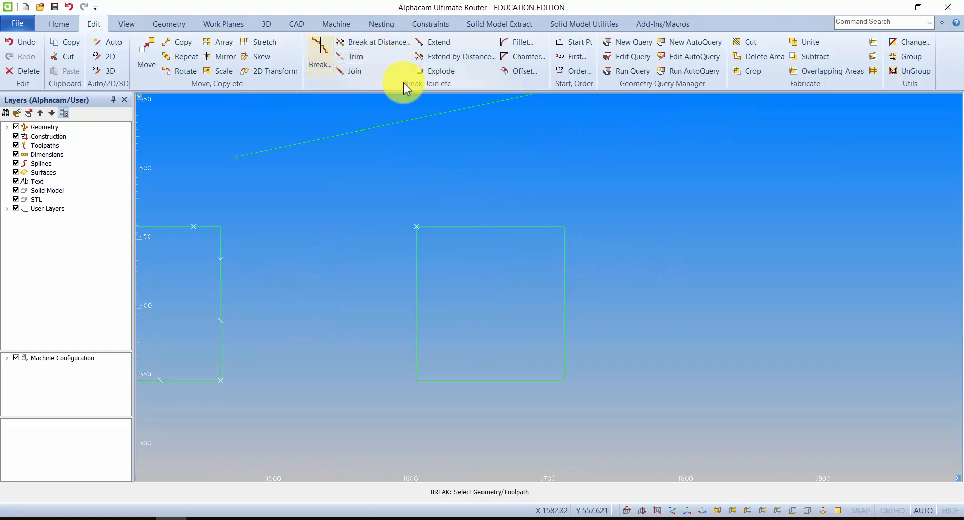
pyautogui.click(436, 71)
pyautogui.click(471, 229)
pyautogui.click(528, 493)
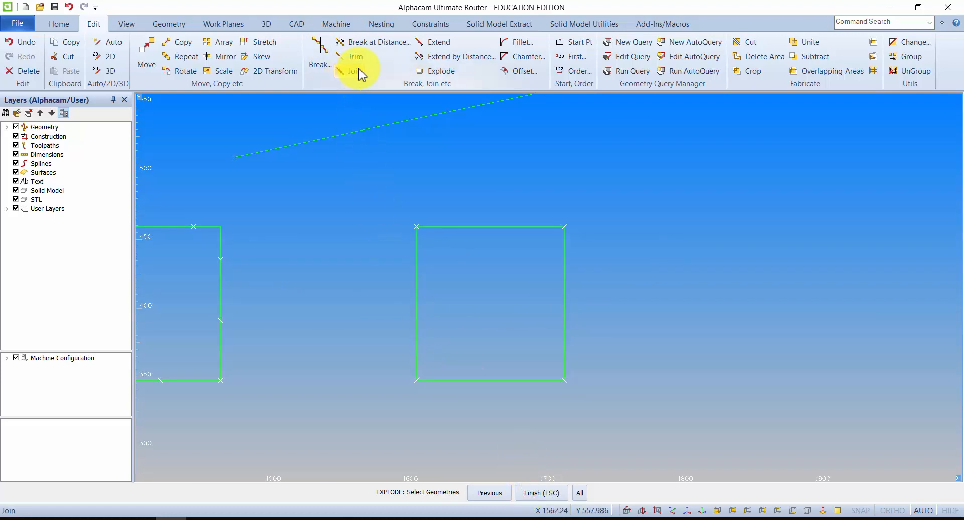
# Divide the top line of the exploded second-row rectangle into 10 equal segments with Break at Distance
pyautogui.click(392, 43)
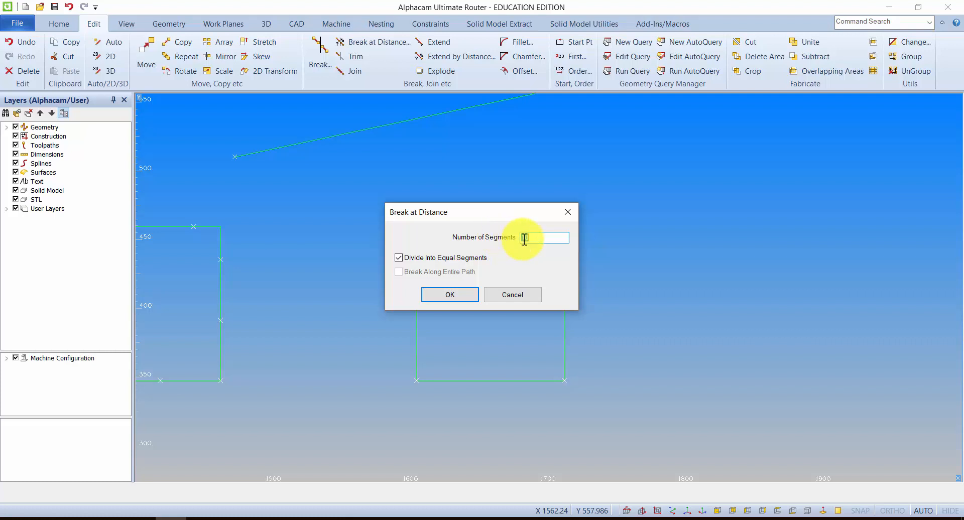
pyautogui.click(457, 297)
pyautogui.click(454, 227)
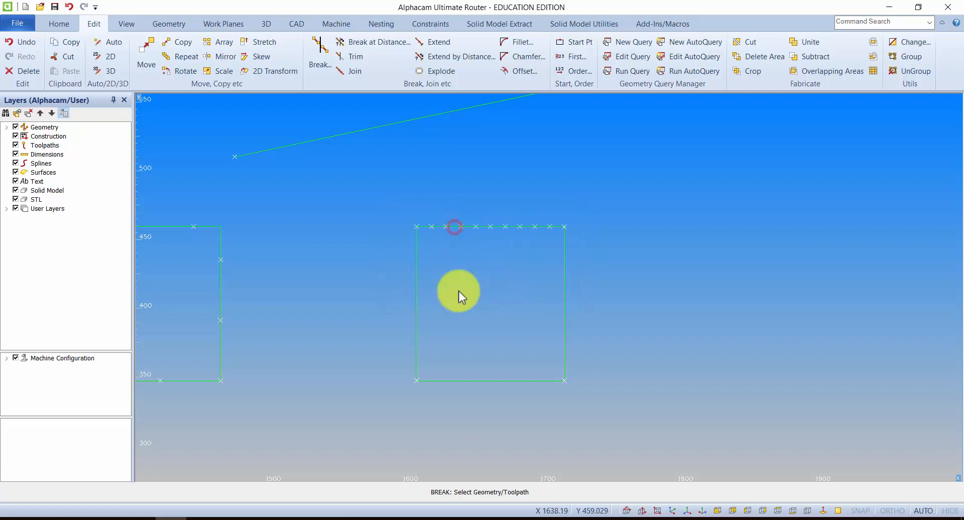
# Draw a line from the exploded rectangle's lower left corner, using the end-point snap, to the fourth break point along its top edge
pyautogui.moveTo(489, 293); pyautogui.dragTo(534, 299, button='middle')
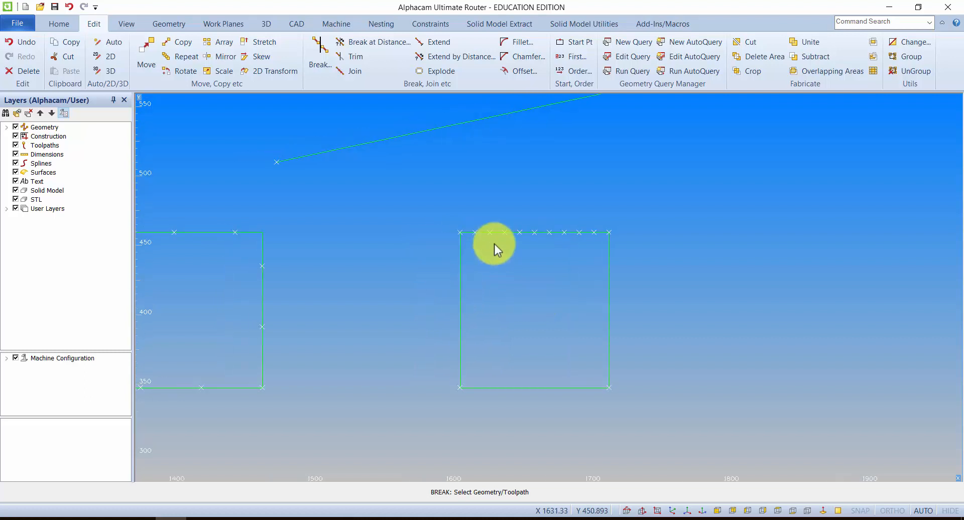
pyautogui.scroll(-3, 484, 244)
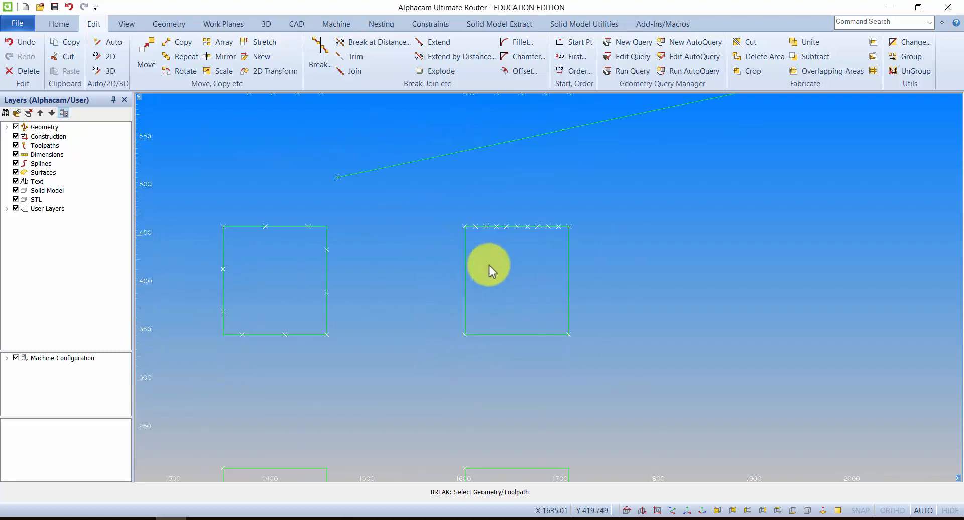
pyautogui.scroll(-1, 489, 264)
pyautogui.scroll(5, 503, 255)
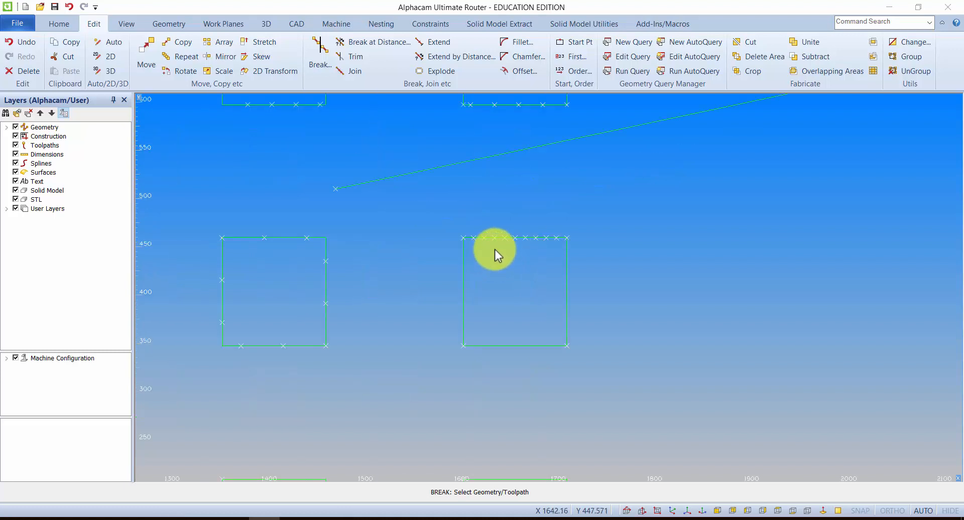
pyautogui.scroll(1, 523, 309)
pyautogui.scroll(-1, 502, 289)
pyautogui.click(159, 24)
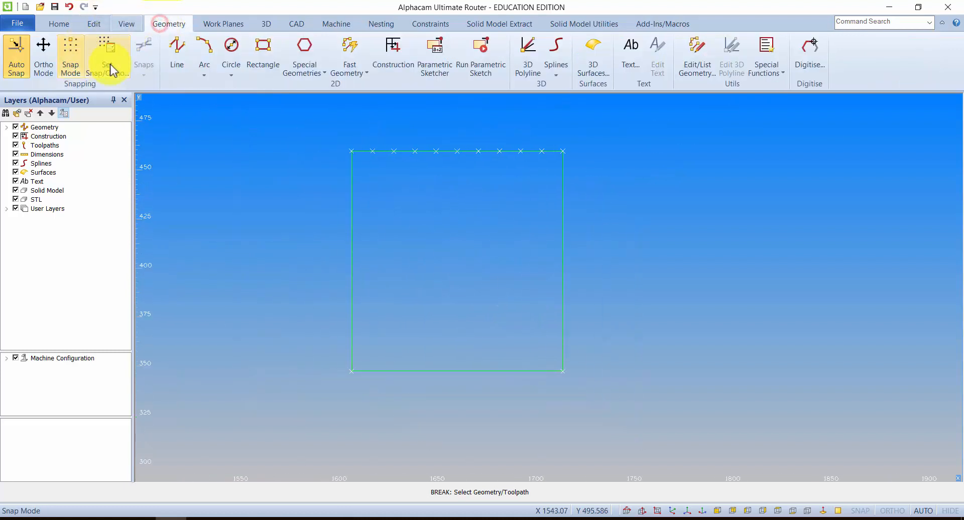
pyautogui.click(184, 50)
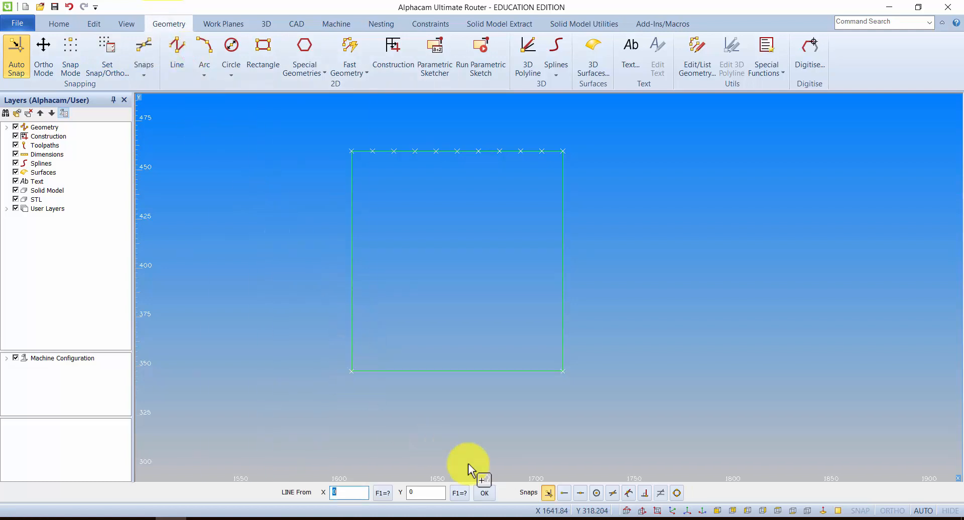
pyautogui.click(568, 499)
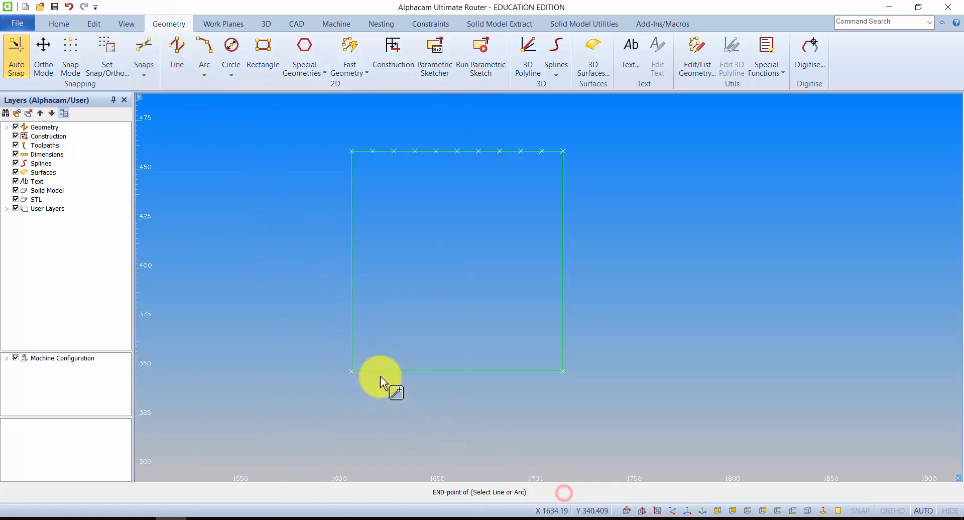
pyautogui.click(357, 373)
pyautogui.click(436, 151)
# Continue the line in a zigzag between the rectangle's lower right corner and the next three break points on its top edge
pyautogui.click(556, 363)
pyautogui.click(457, 151)
pyautogui.click(556, 369)
pyautogui.click(477, 153)
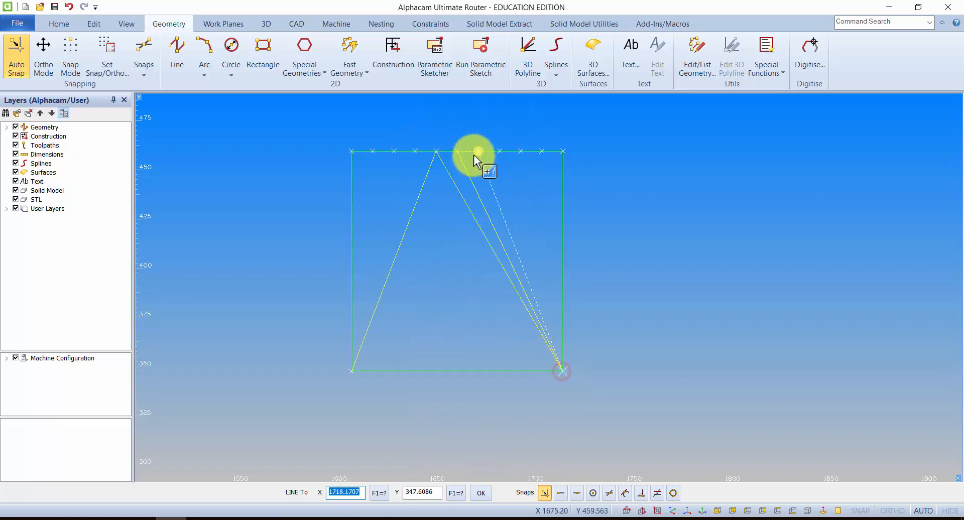
pyautogui.click(502, 152)
pyautogui.click(561, 365)
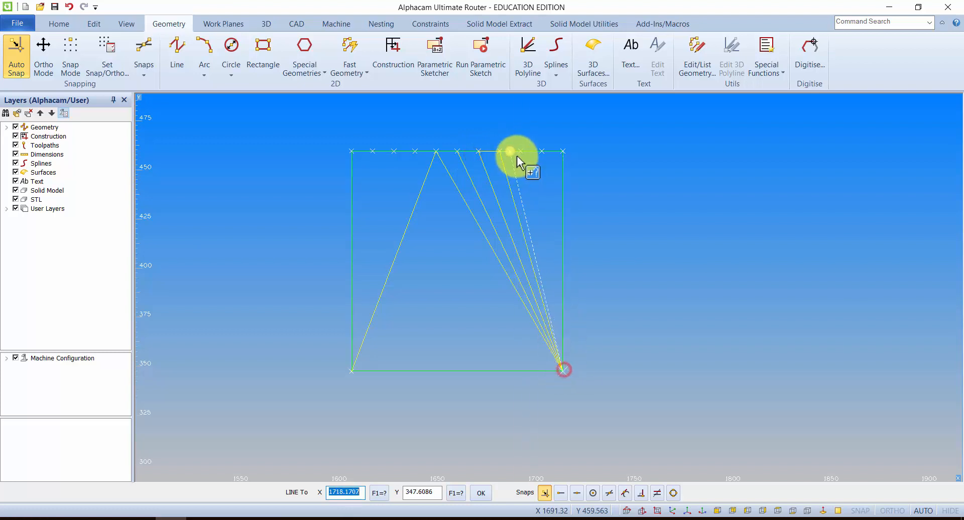
pyautogui.rightClick(543, 288)
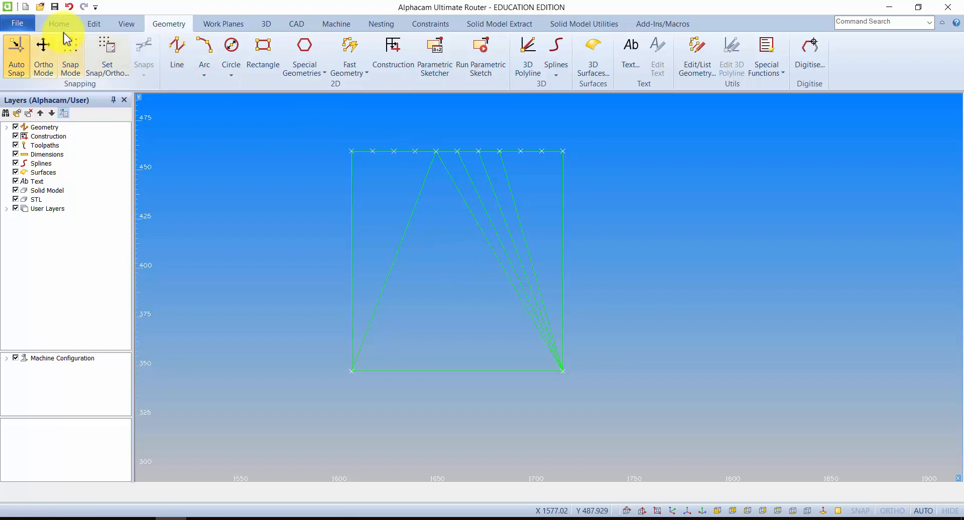
# Delete the slanted zigzag lines inside the exploded rectangle
pyautogui.click(83, 23)
pyautogui.click(31, 70)
pyautogui.click(527, 178)
pyautogui.click(388, 246)
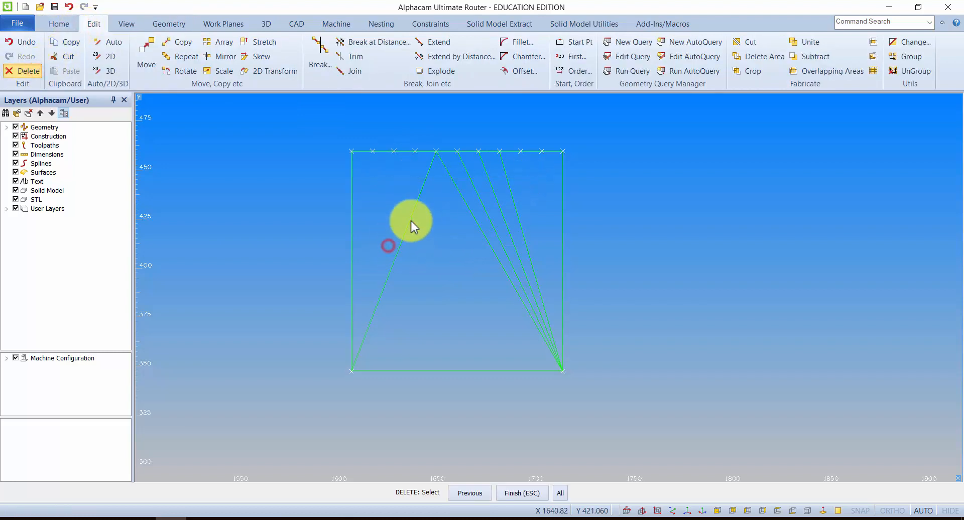
pyautogui.click(519, 494)
pyautogui.click(456, 290)
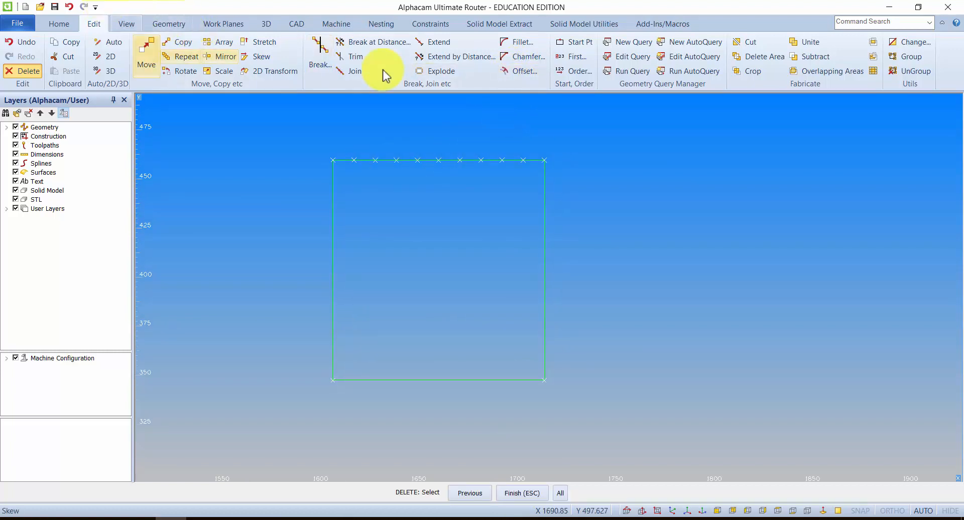
# Using Offset to Point, offset the rectangle's left line to the first top-edge break point, and that copy on to the sixth
pyautogui.click(515, 71)
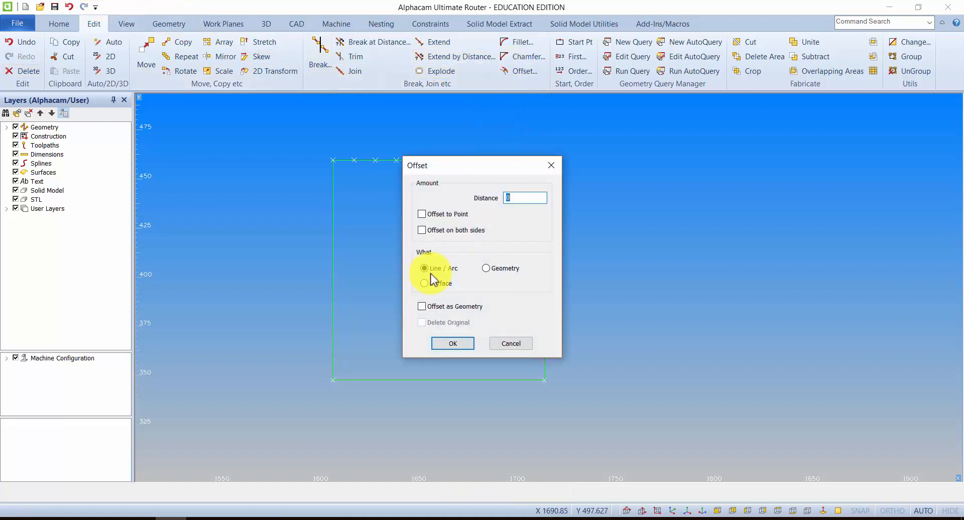
pyautogui.moveTo(456, 167); pyautogui.dragTo(640, 164)
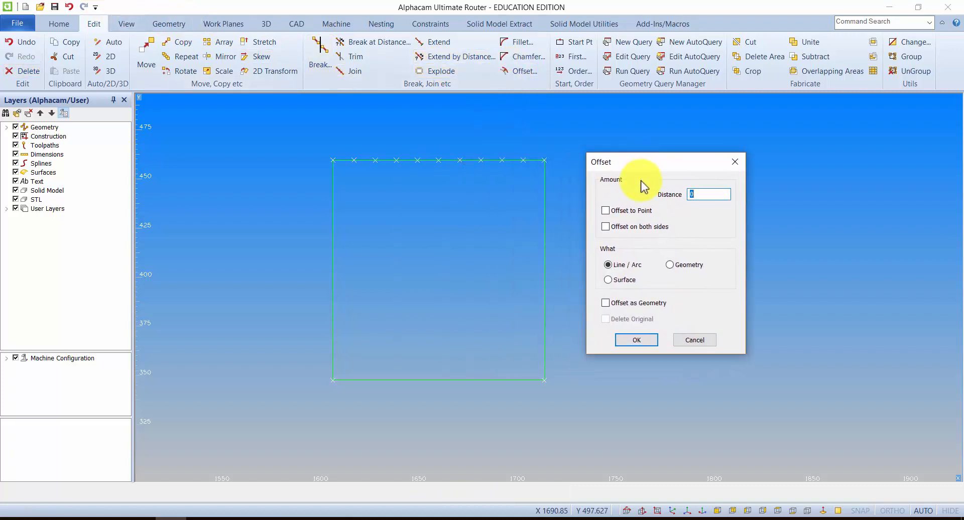
pyautogui.click(606, 211)
pyautogui.click(635, 341)
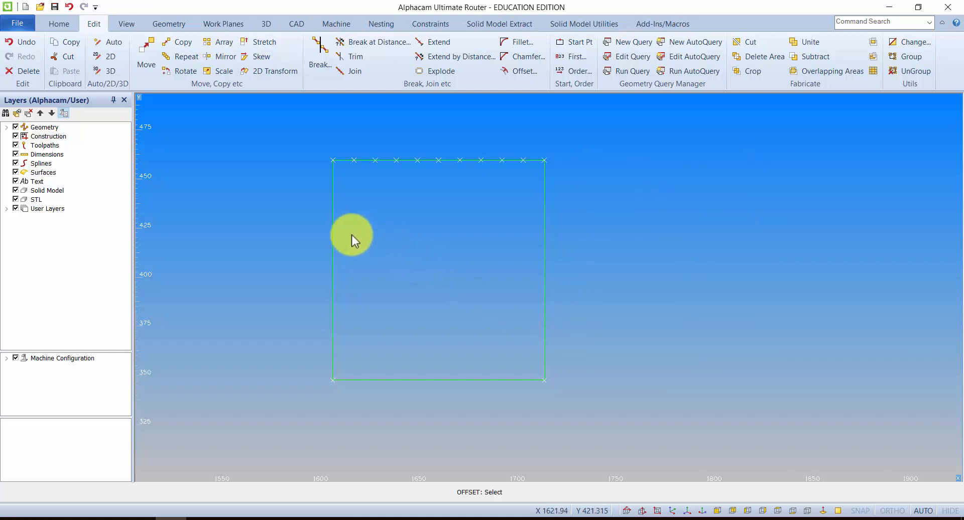
pyautogui.click(333, 235)
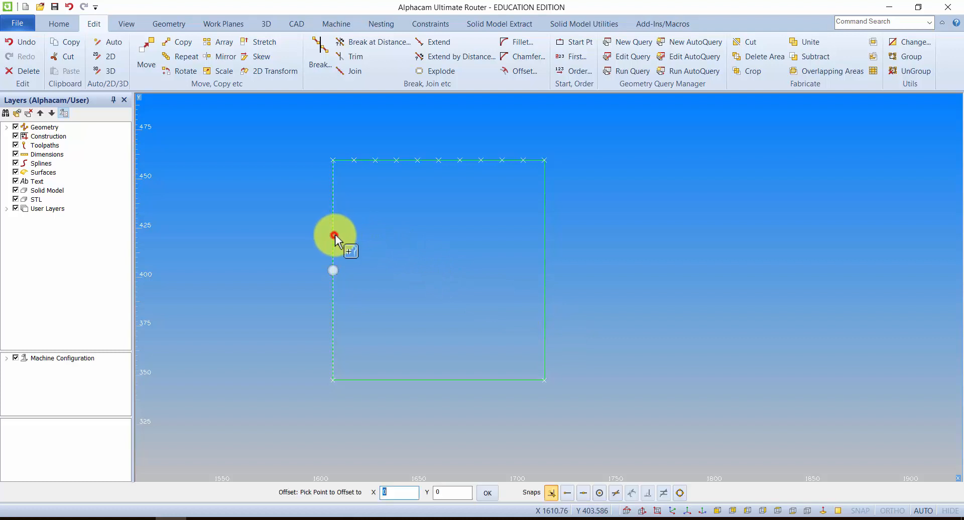
pyautogui.click(354, 160)
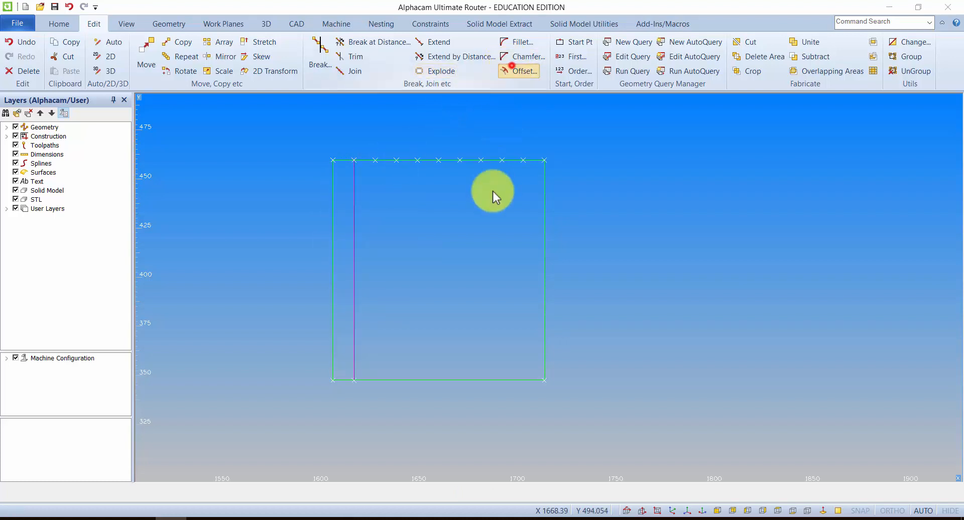
pyautogui.click(354, 251)
pyautogui.click(459, 163)
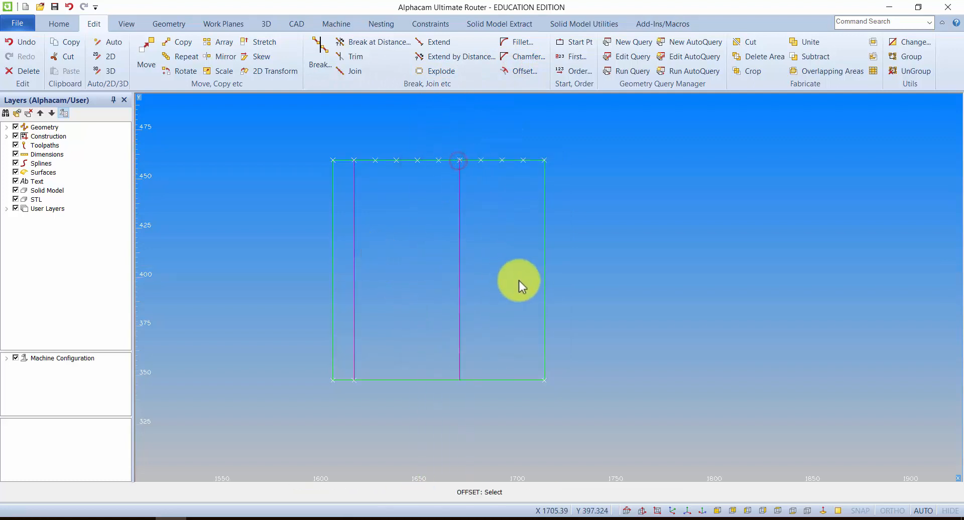
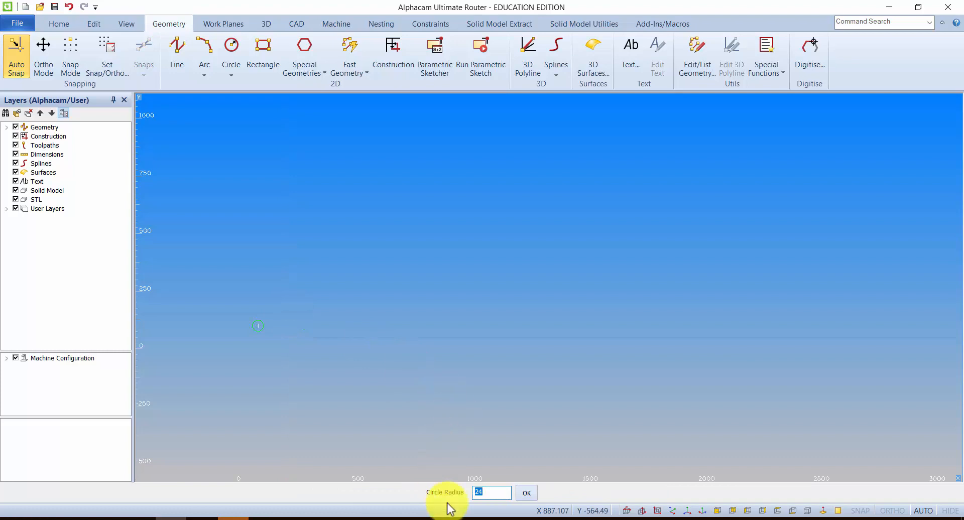
# Draw a circle of radius 31 concentric with the existing circle
pyautogui.scroll(-1, 222, 305)
pyautogui.scroll(10, 249, 327)
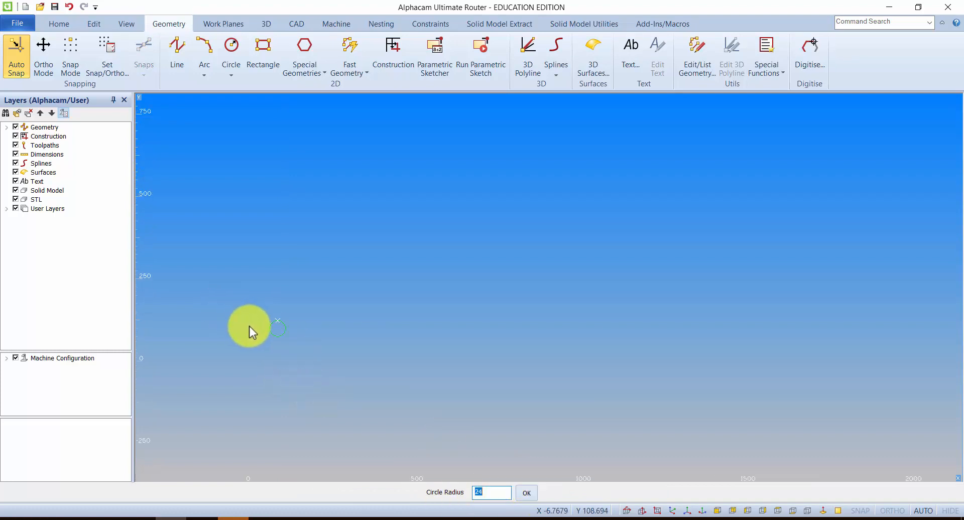
pyautogui.moveTo(285, 315); pyautogui.dragTo(330, 305, button='middle')
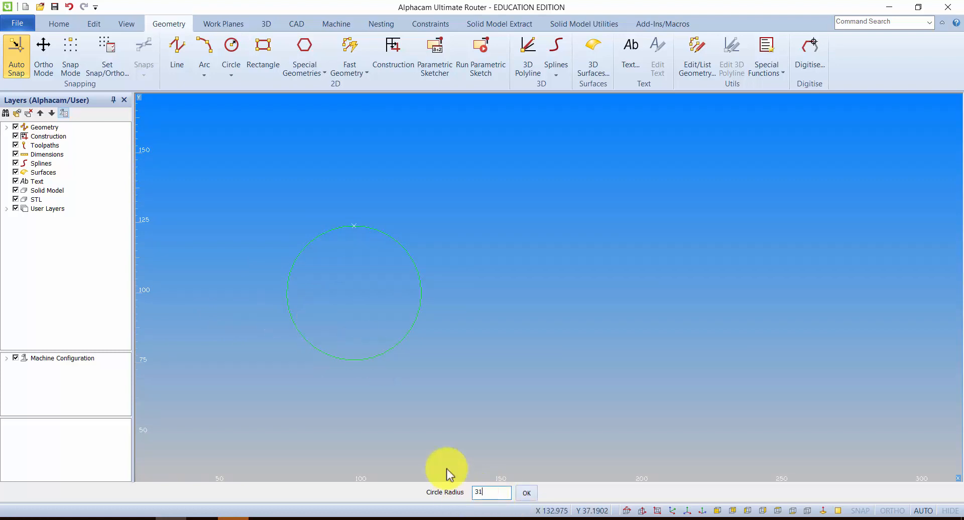
pyautogui.press('Return')
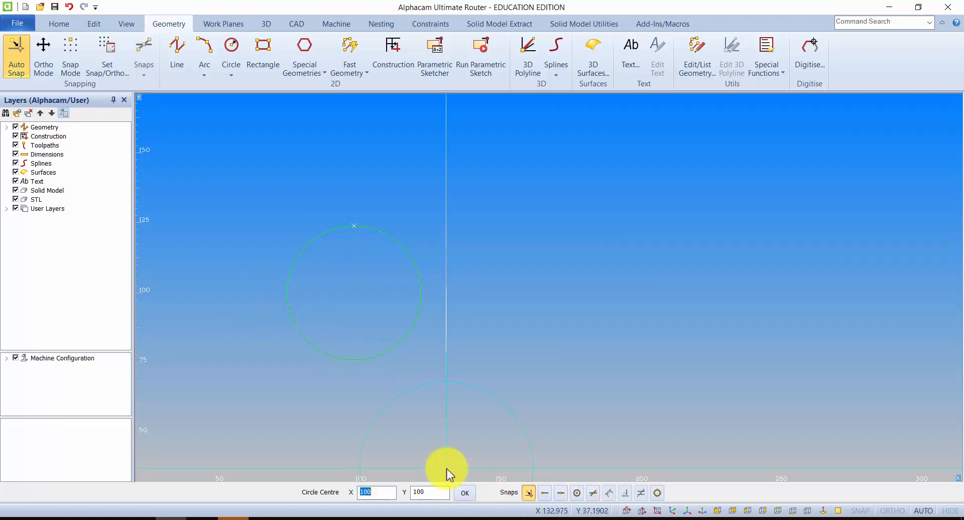
pyautogui.click(356, 291)
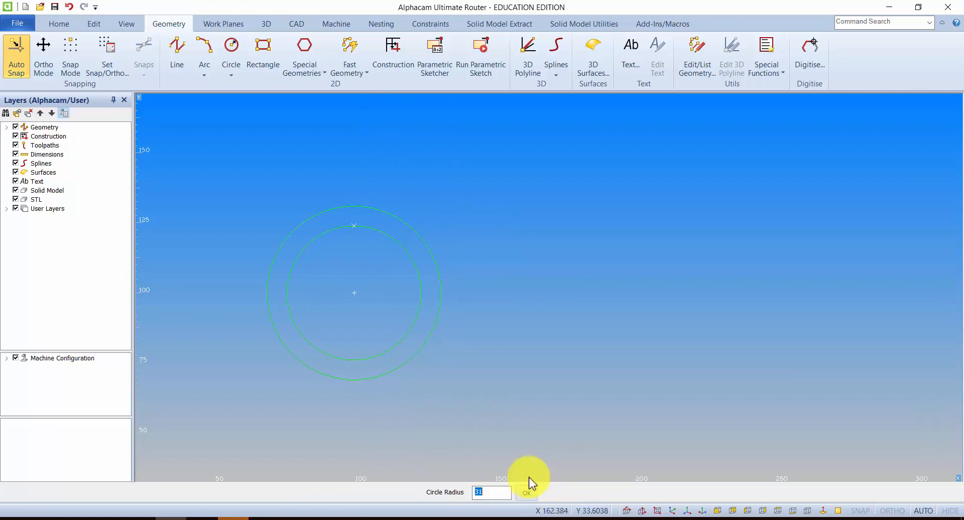
pyautogui.press('Escape')
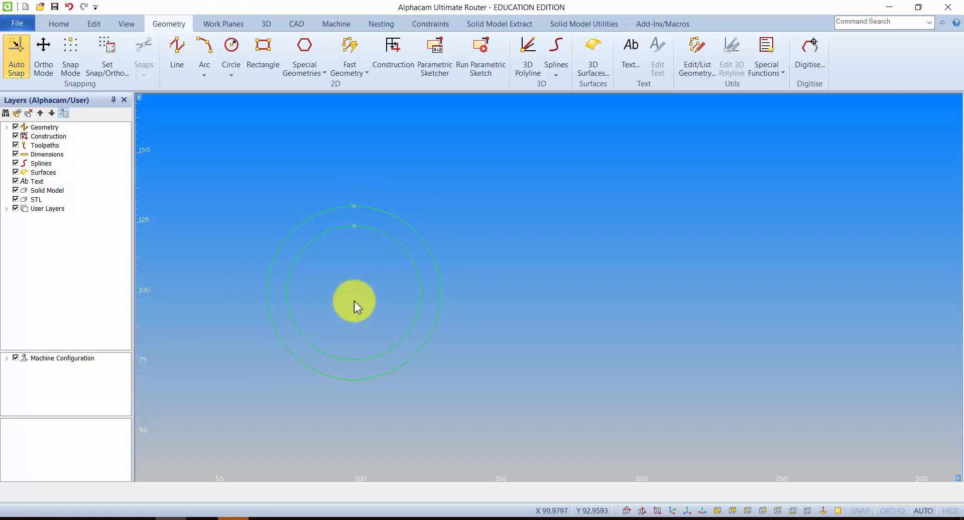
# Repeat both concentric circles with a displacement of X 41, Y 0 for 4 copies including the original
pyautogui.scroll(2, 357, 289)
pyautogui.scroll(-3, 359, 307)
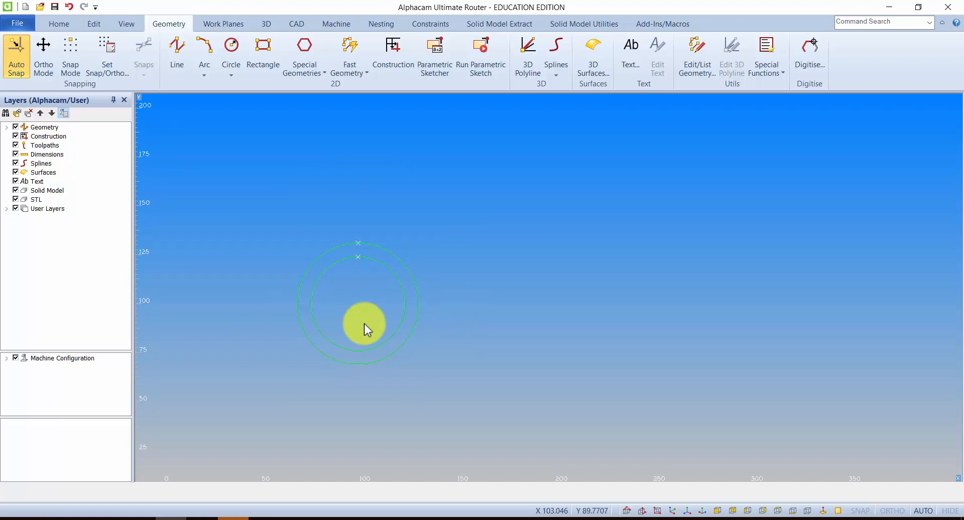
pyautogui.moveTo(537, 306)
pyautogui.mouseDown(button='middle')
pyautogui.moveTo(468, 269)
pyautogui.moveTo(496, 286)
pyautogui.mouseUp(button='middle')
pyautogui.click(95, 23)
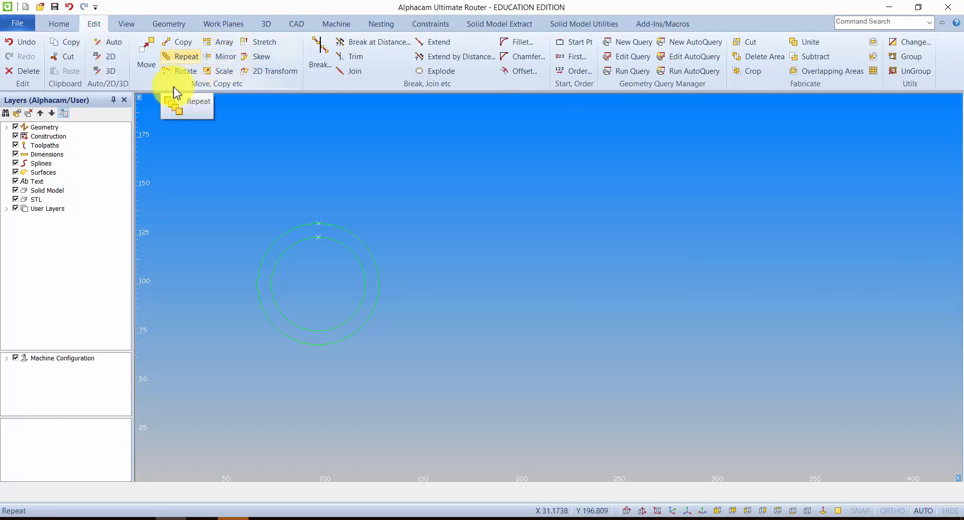
pyautogui.click(176, 58)
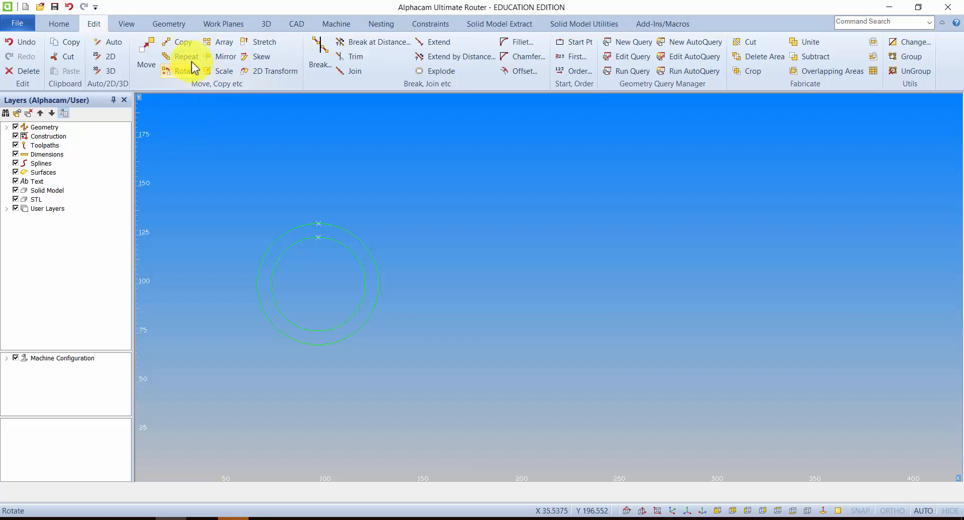
pyautogui.click(357, 238)
pyautogui.click(350, 249)
pyautogui.click(518, 493)
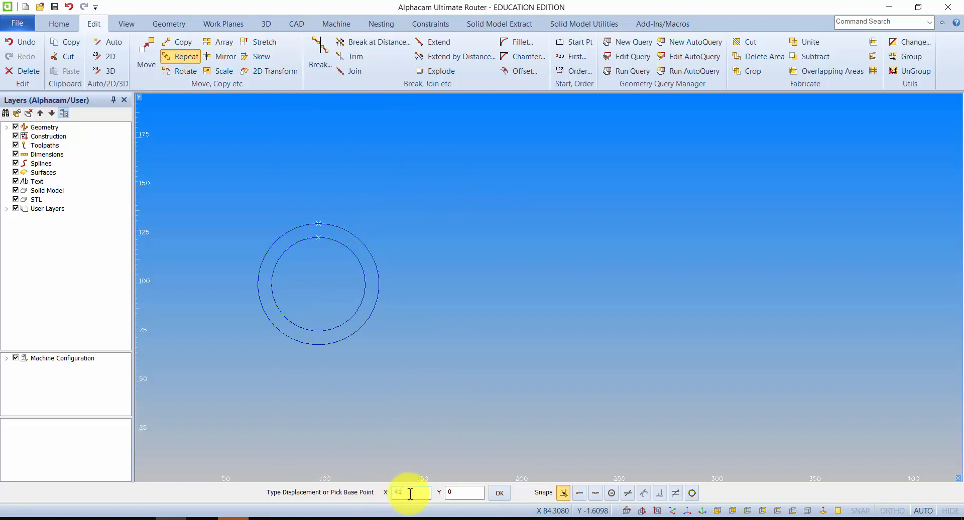
pyautogui.click(499, 493)
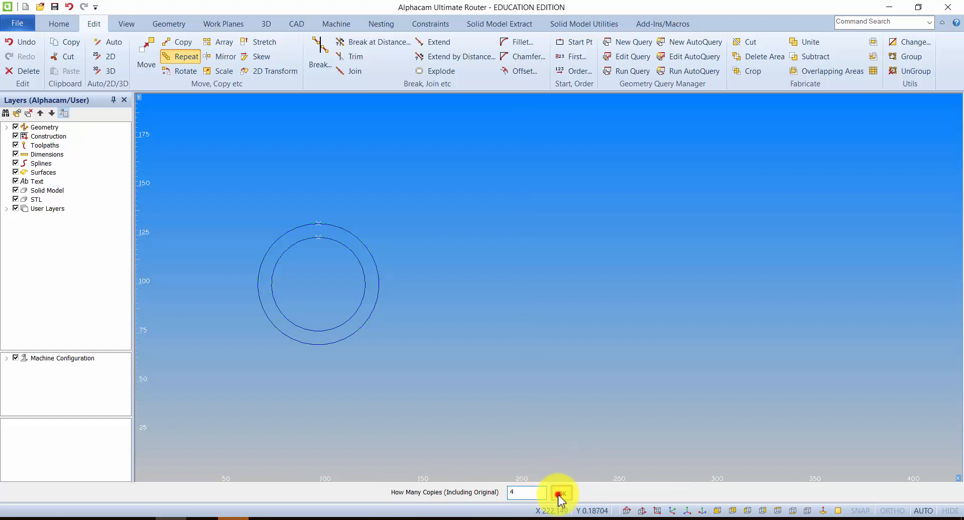
pyautogui.click(562, 493)
# With all circles as cutting geometries, trim the overlapping arc pieces at the lower crossing of the third and fourth rings
pyautogui.scroll(2, 412, 259)
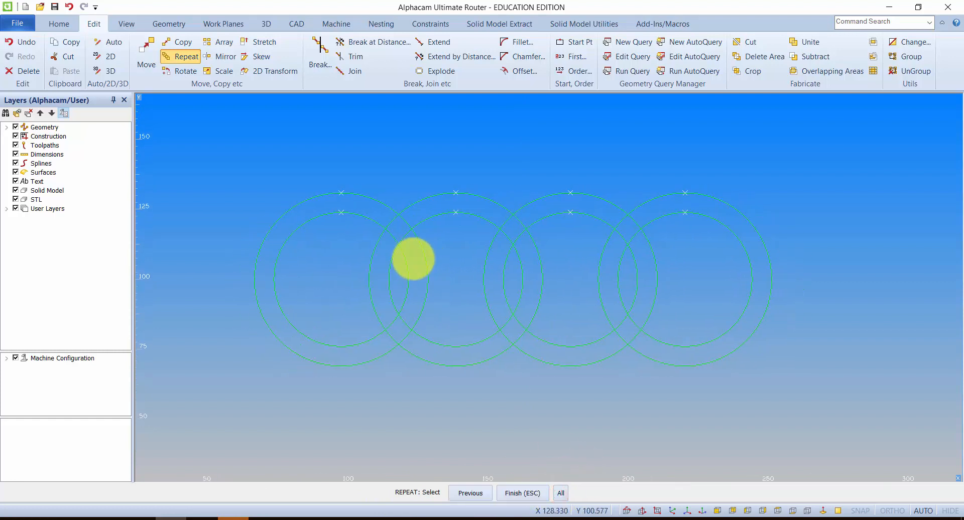
pyautogui.scroll(-2, 393, 289)
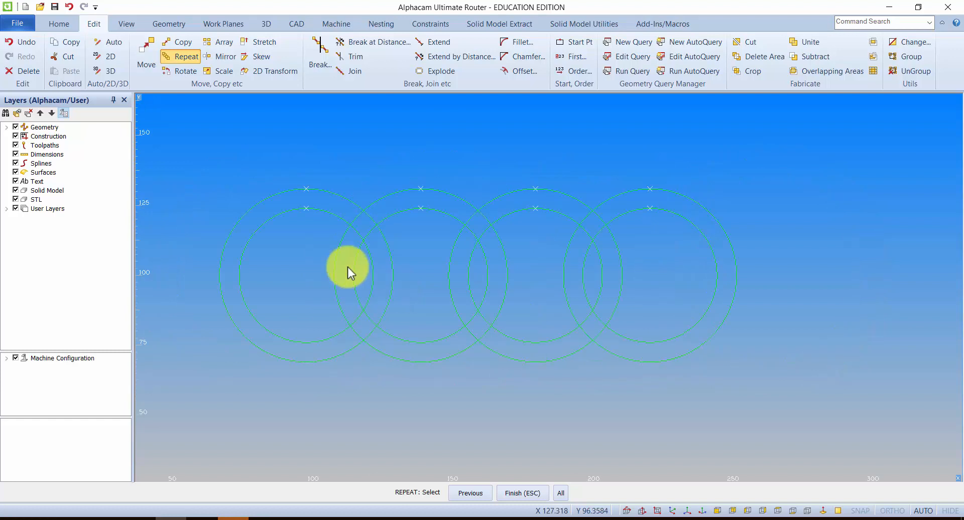
pyautogui.click(96, 21)
pyautogui.click(353, 56)
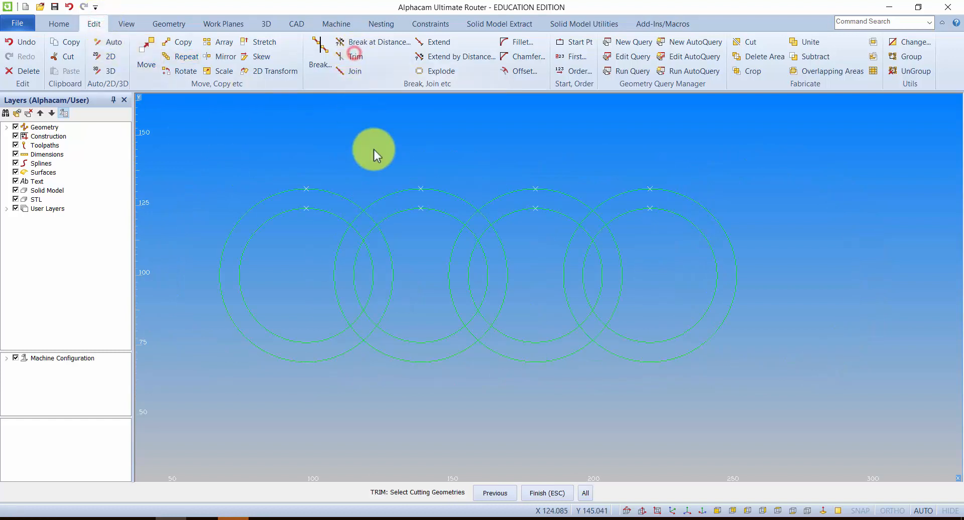
pyautogui.click(586, 493)
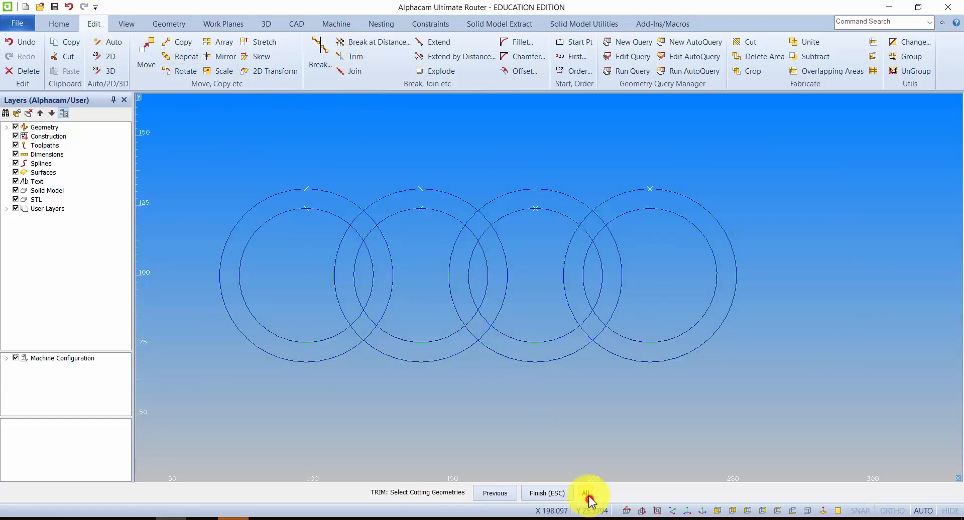
pyautogui.click(558, 493)
pyautogui.scroll(3, 572, 347)
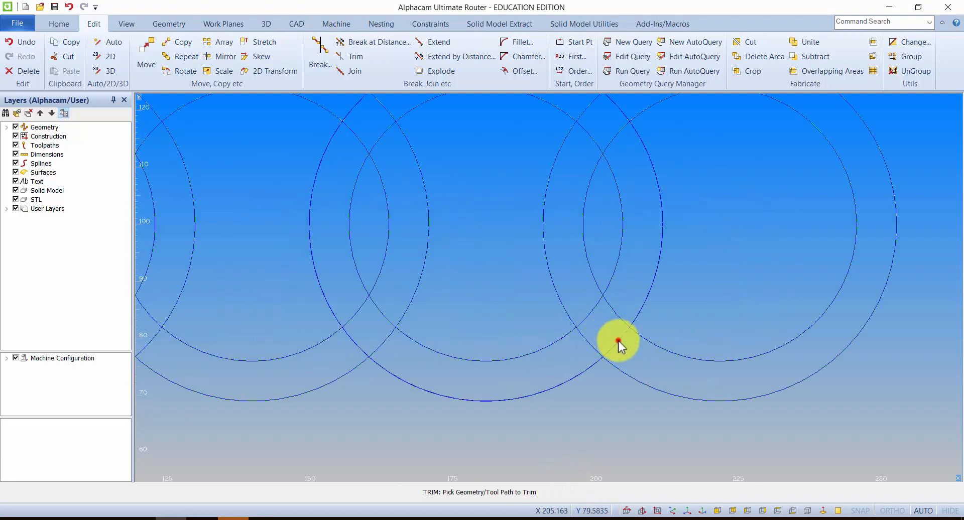
pyautogui.click(618, 340)
pyautogui.click(592, 312)
pyautogui.click(585, 339)
pyautogui.click(612, 309)
# Trim the overlapping arc pieces at the upper crossing of the third and fourth rings
pyautogui.scroll(-1, 613, 302)
pyautogui.scroll(1, 613, 206)
pyautogui.click(588, 168)
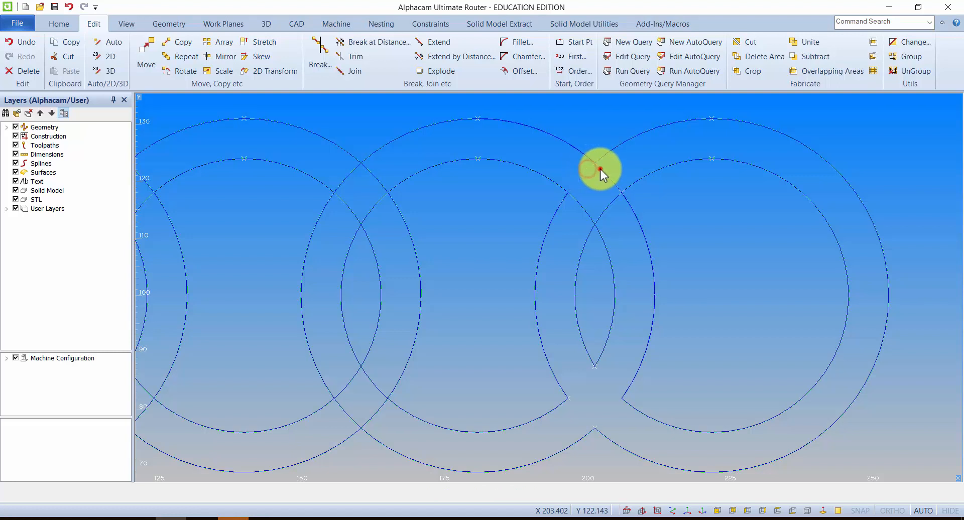
pyautogui.click(601, 169)
pyautogui.click(612, 206)
pyautogui.click(580, 207)
pyautogui.moveTo(277, 182); pyautogui.dragTo(355, 179, button='middle')
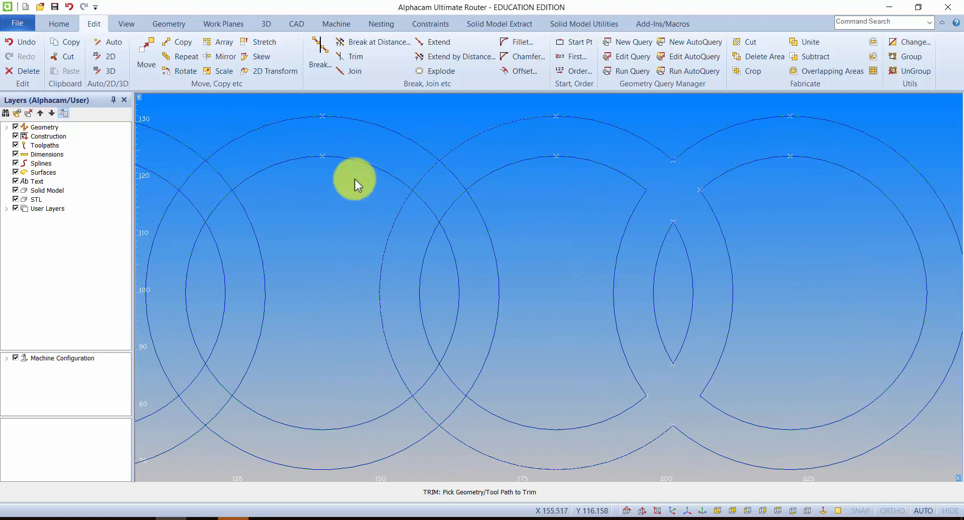
# Trim the overlapping arc pieces at the upper and lower crossings of the second and third rings
pyautogui.click(425, 177)
pyautogui.click(449, 205)
pyautogui.click(452, 175)
pyautogui.click(428, 200)
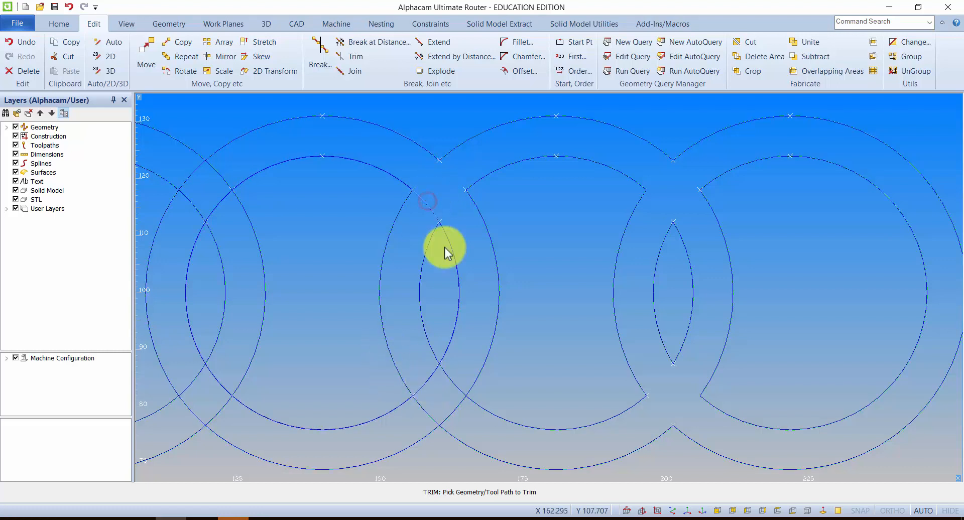
pyautogui.click(434, 372)
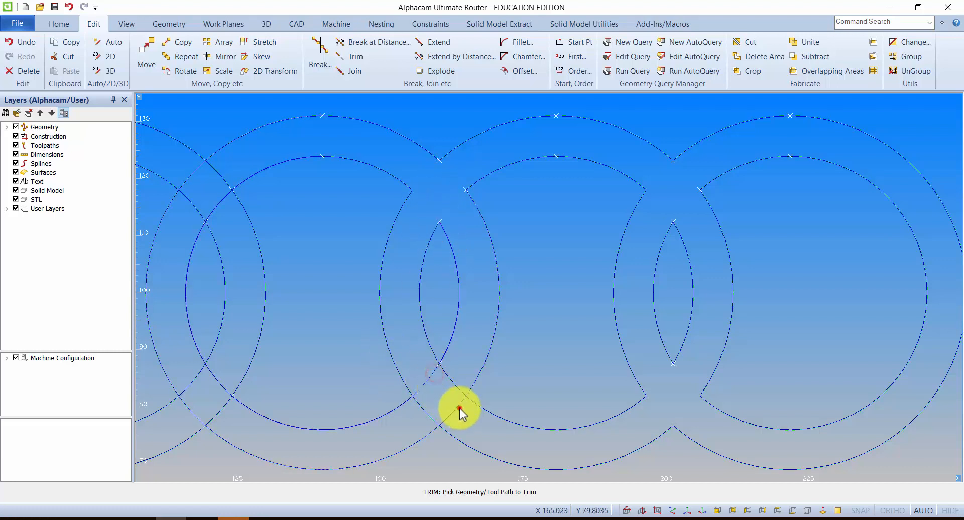
pyautogui.click(454, 382)
pyautogui.click(424, 408)
# Trim the overlapping arc pieces at the upper and lower crossings of the first and second rings and finish trimming
pyautogui.moveTo(378, 336); pyautogui.dragTo(517, 309, button='middle')
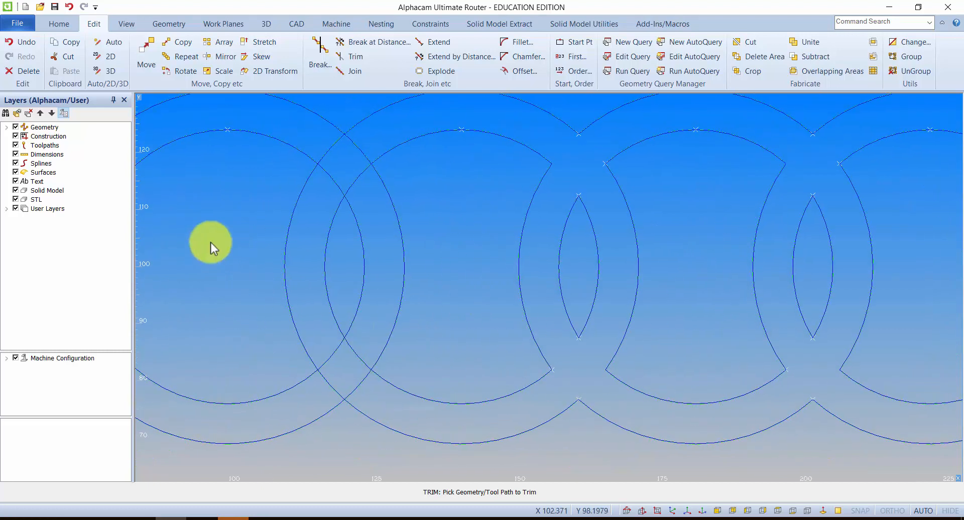
pyautogui.click(329, 146)
pyautogui.click(355, 178)
pyautogui.click(358, 148)
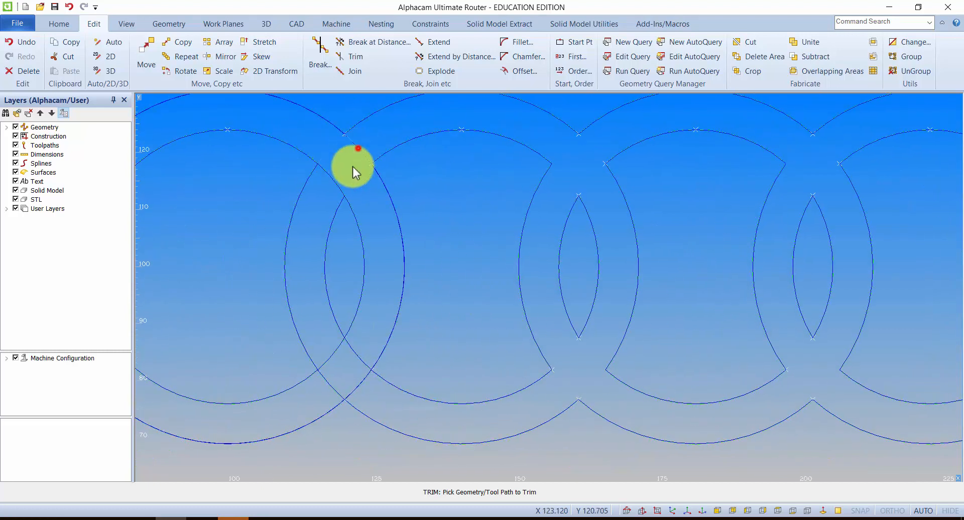
pyautogui.click(337, 180)
pyautogui.click(326, 360)
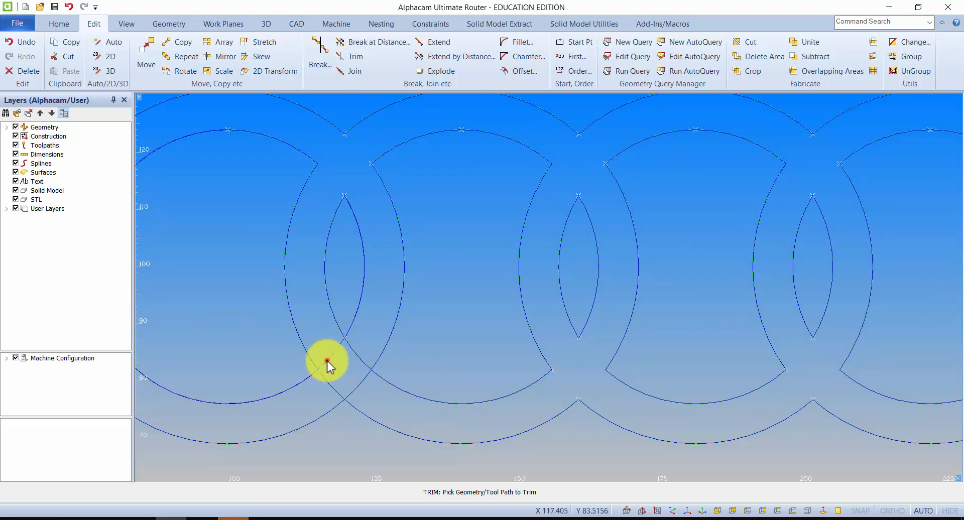
pyautogui.click(359, 385)
pyautogui.click(356, 355)
pyautogui.scroll(3, 363, 335)
pyautogui.scroll(-5, 364, 336)
pyautogui.press('Escape')
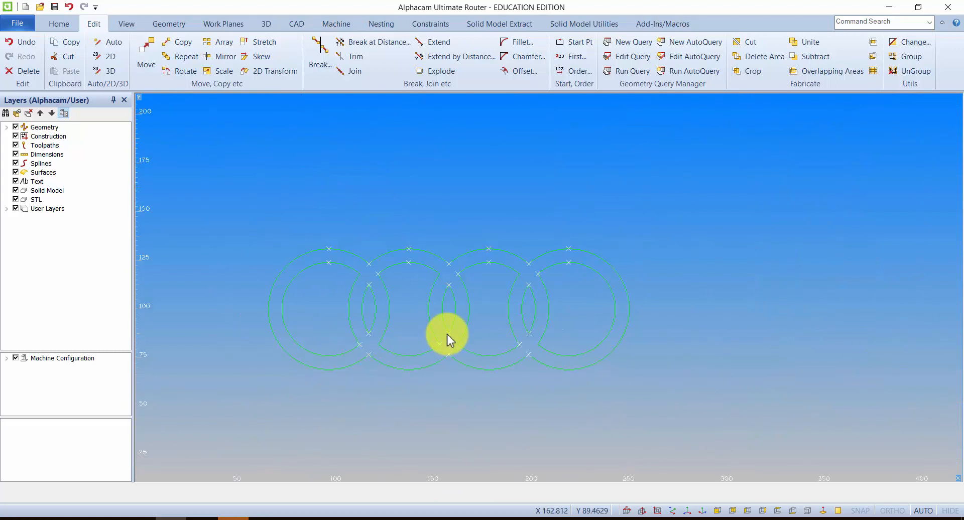
# Join all the trimmed ring geometries with the Join command
pyautogui.scroll(-1, 439, 333)
pyautogui.scroll(3, 409, 333)
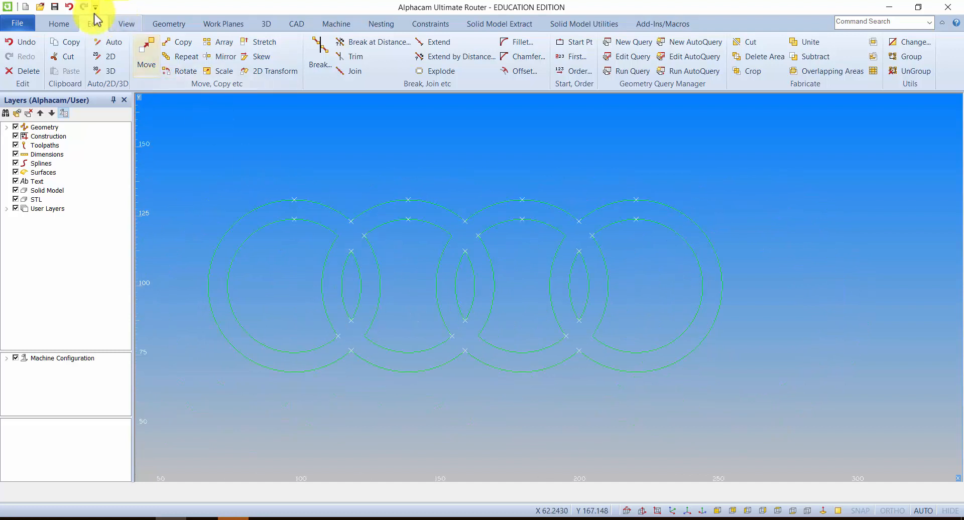
pyautogui.click(360, 74)
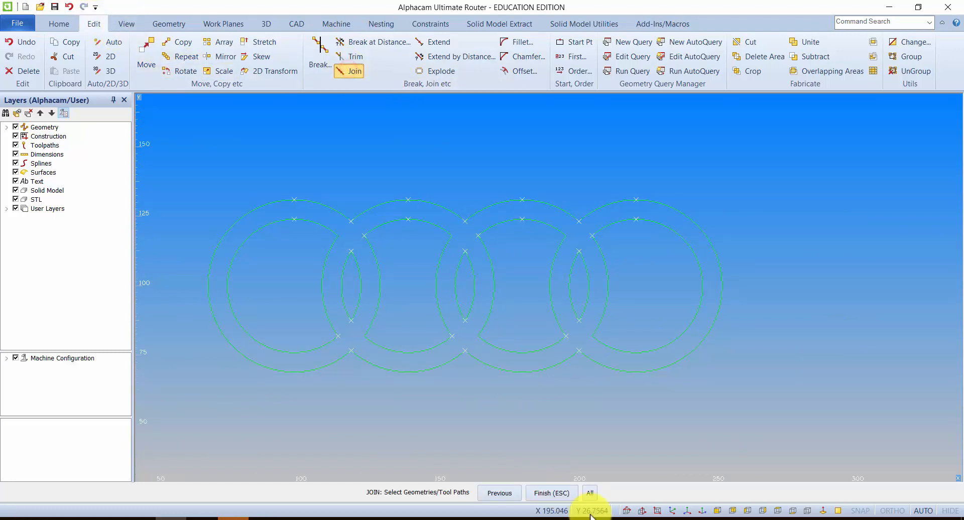
pyautogui.click(590, 492)
pyautogui.click(561, 494)
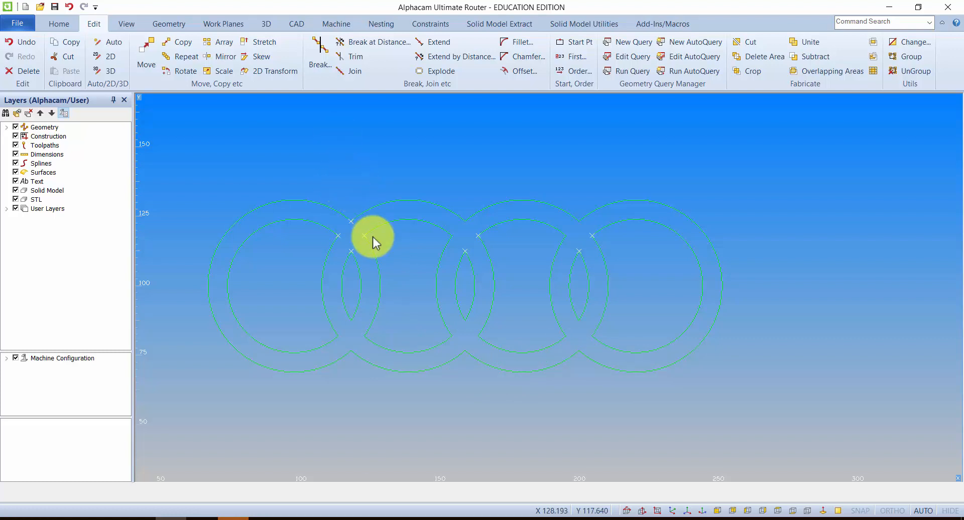
pyautogui.scroll(1, 373, 237)
pyautogui.scroll(-2, 372, 238)
pyautogui.moveTo(391, 301); pyautogui.dragTo(423, 275, button='middle')
pyautogui.scroll(2, 370, 283)
pyautogui.scroll(-3, 385, 277)
pyautogui.scroll(2, 387, 262)
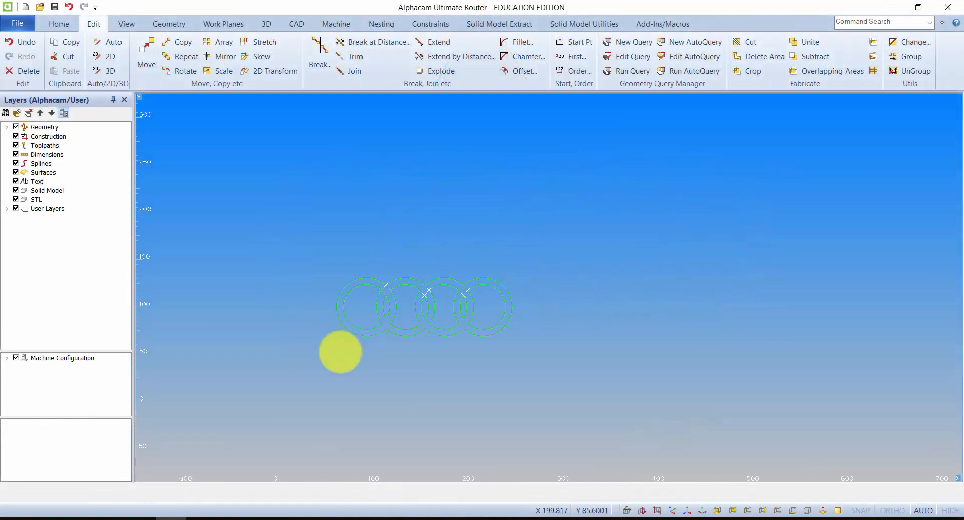
pyautogui.click(174, 22)
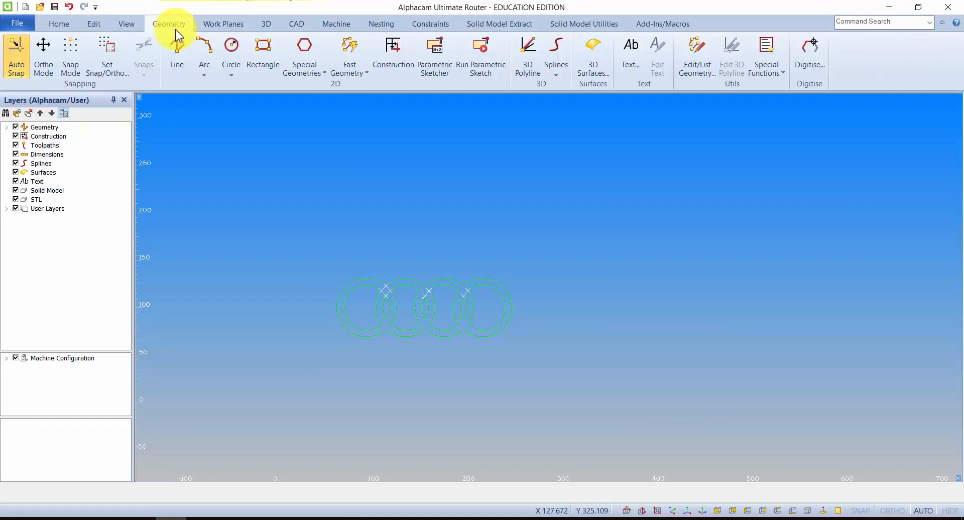
pyautogui.click(318, 72)
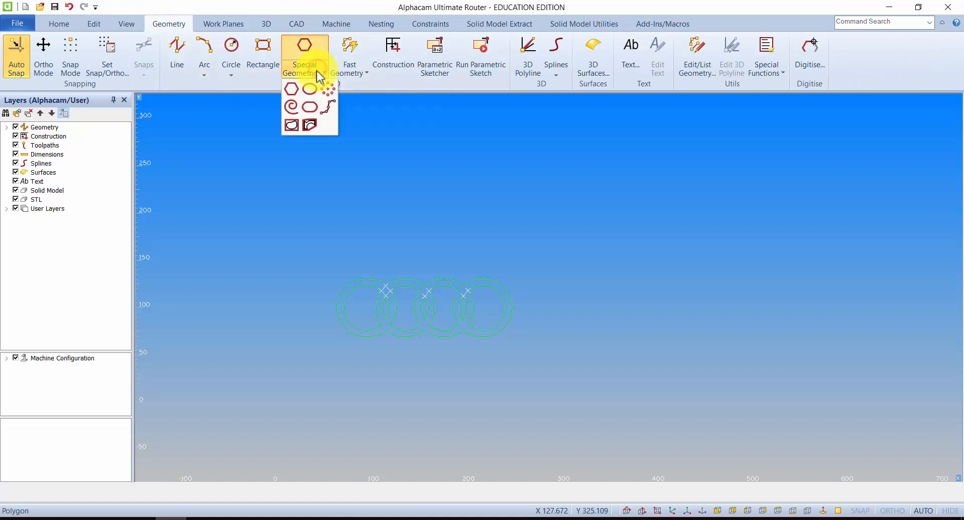
pyautogui.click(292, 89)
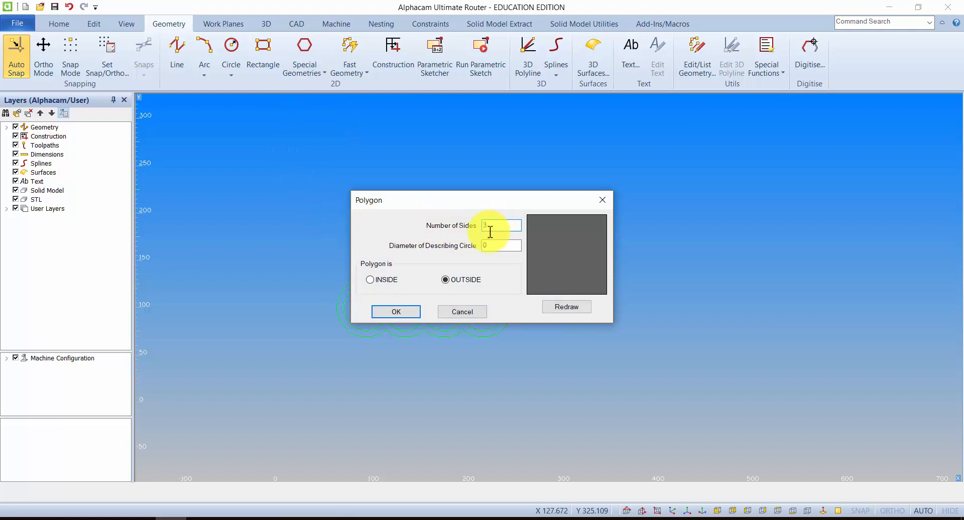
pyautogui.doubleClick(483, 246)
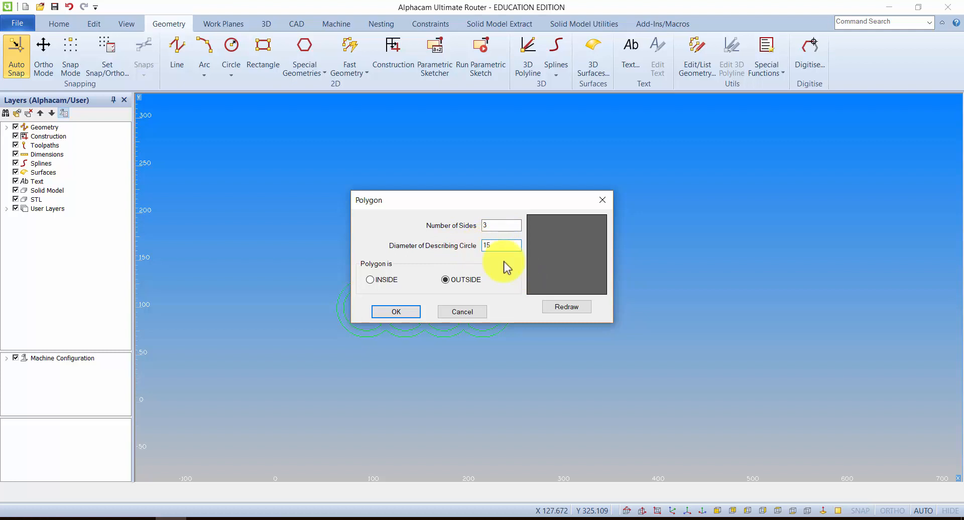
pyautogui.click(567, 311)
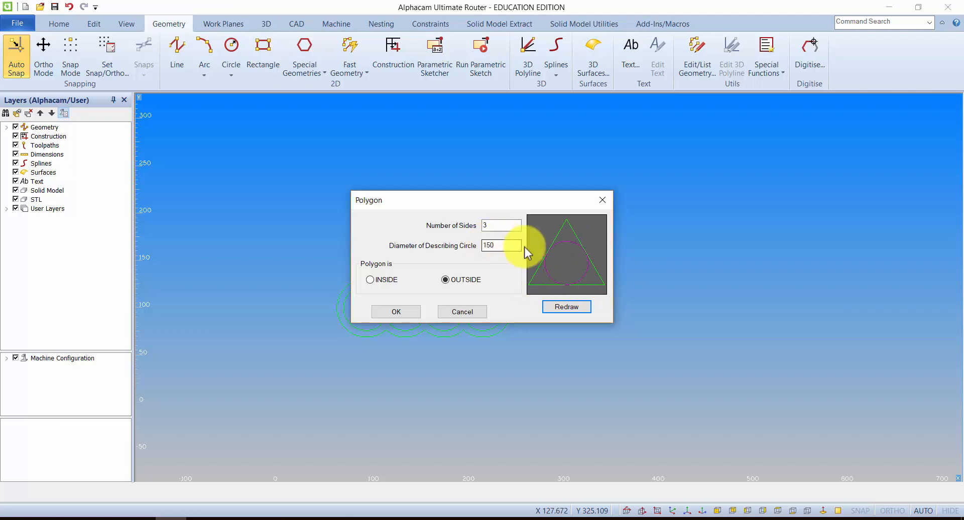
pyautogui.click(370, 280)
pyautogui.click(567, 307)
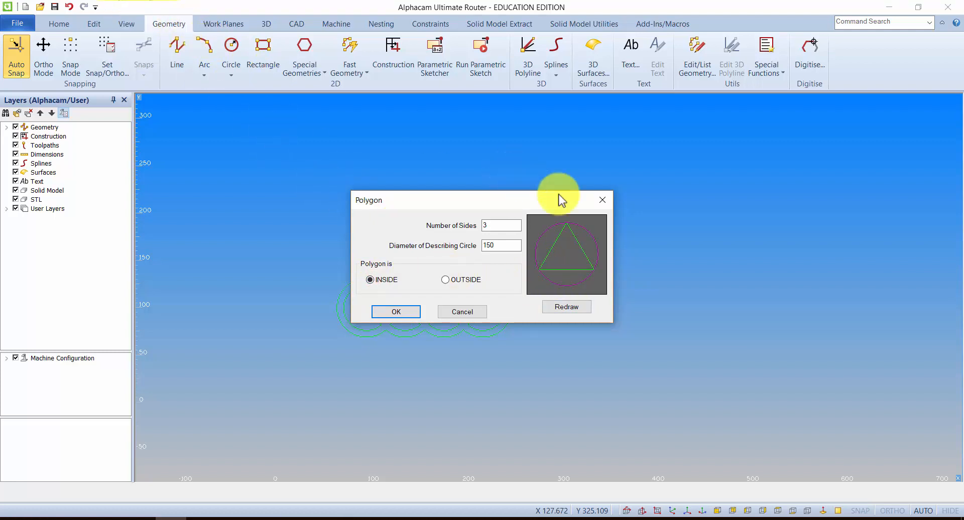
pyautogui.click(603, 199)
# Draw a horizontal line from X 300, Y 100 to X 450, Y 100 beside the ring logo
pyautogui.click(177, 50)
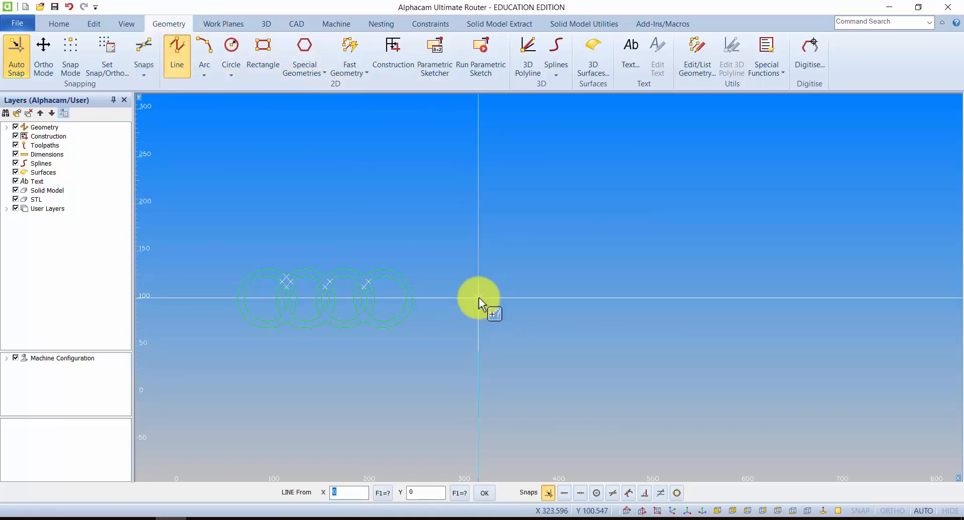
pyautogui.write('100')
pyautogui.press('Return')
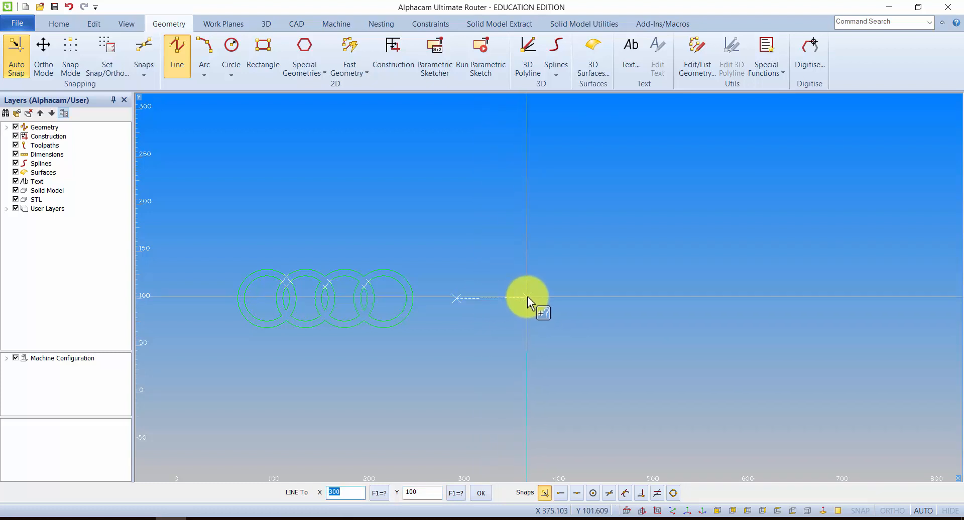
pyautogui.press('Tab')
pyautogui.press('Return')
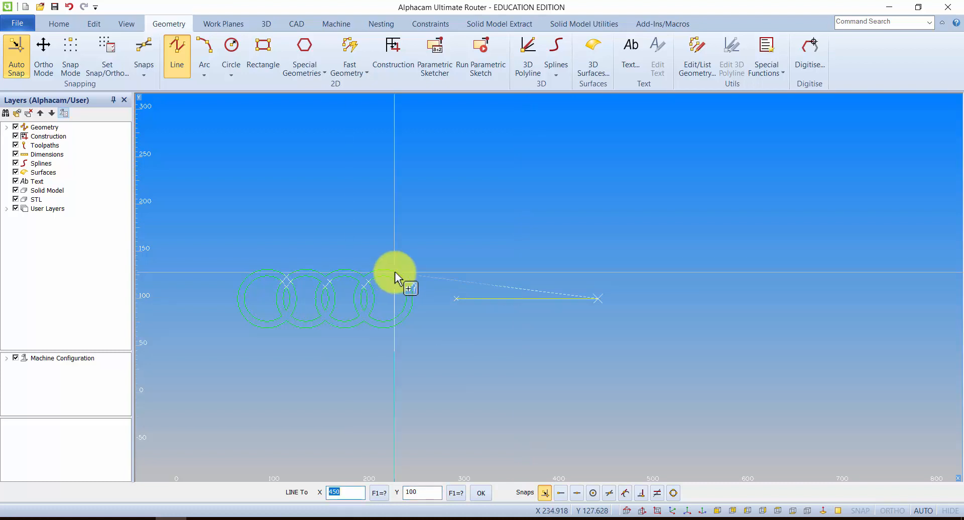
pyautogui.scroll(2, 531, 224)
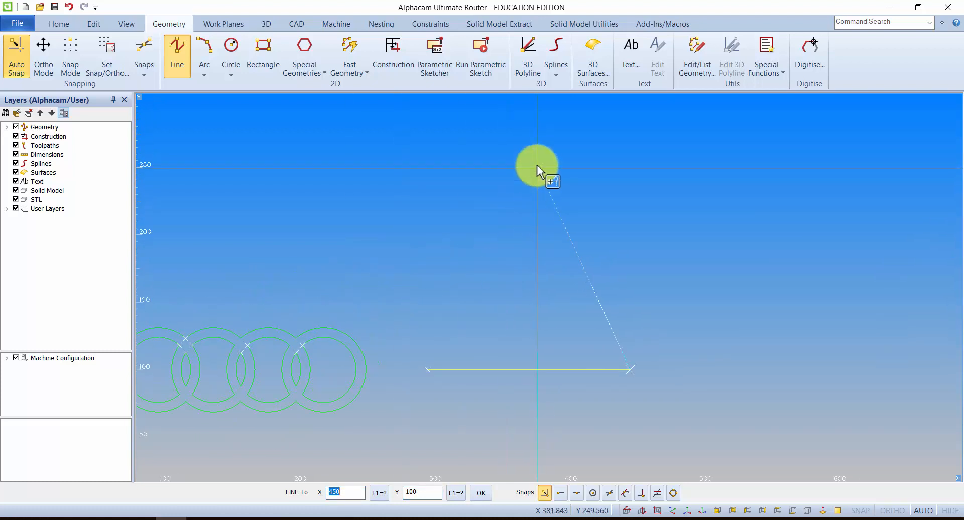
pyautogui.rightClick(520, 200)
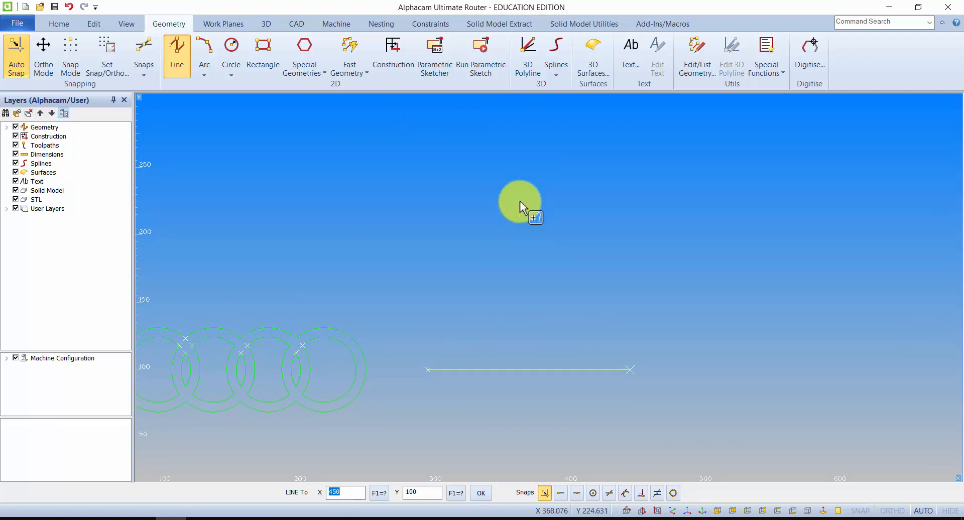
# Rotate the horizontal line about its right end to form an equilateral triangle's second side, with 2 copies including the original
pyautogui.click(92, 23)
pyautogui.click(180, 71)
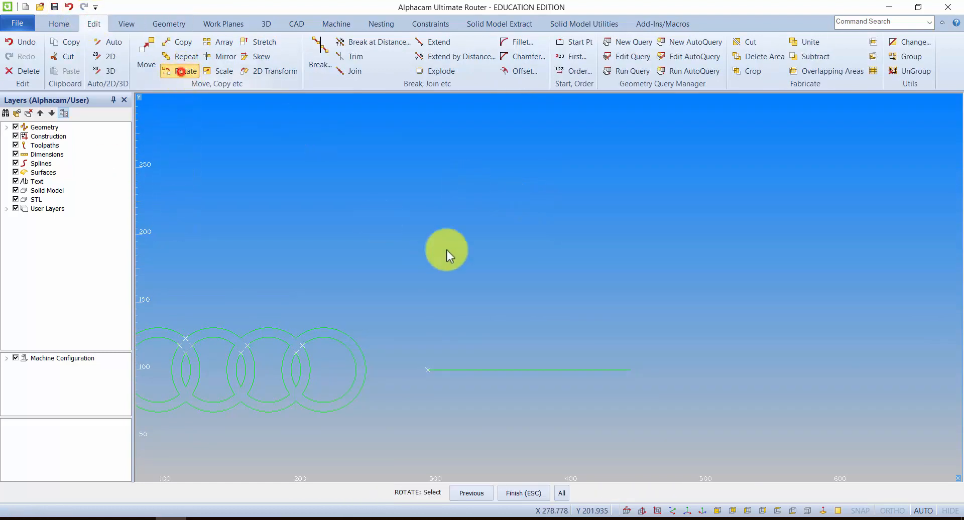
pyautogui.click(518, 370)
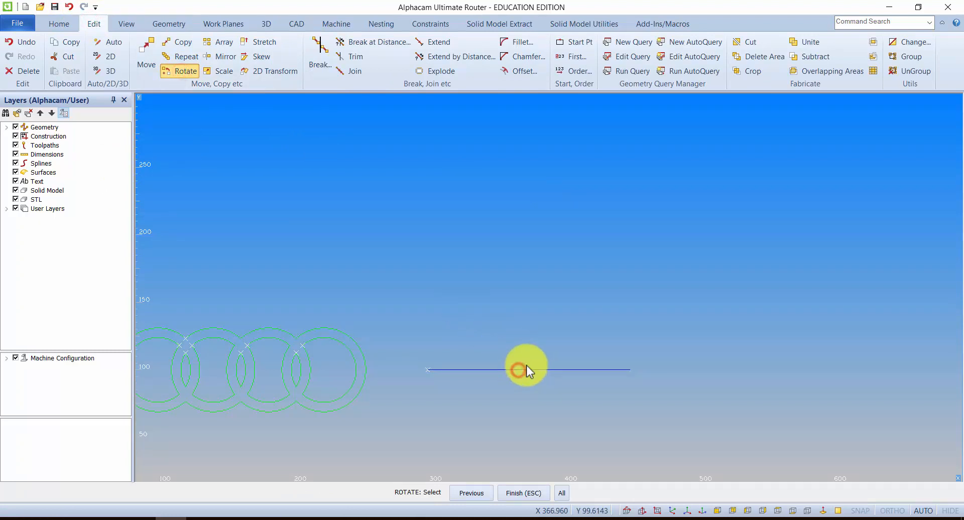
pyautogui.click(523, 493)
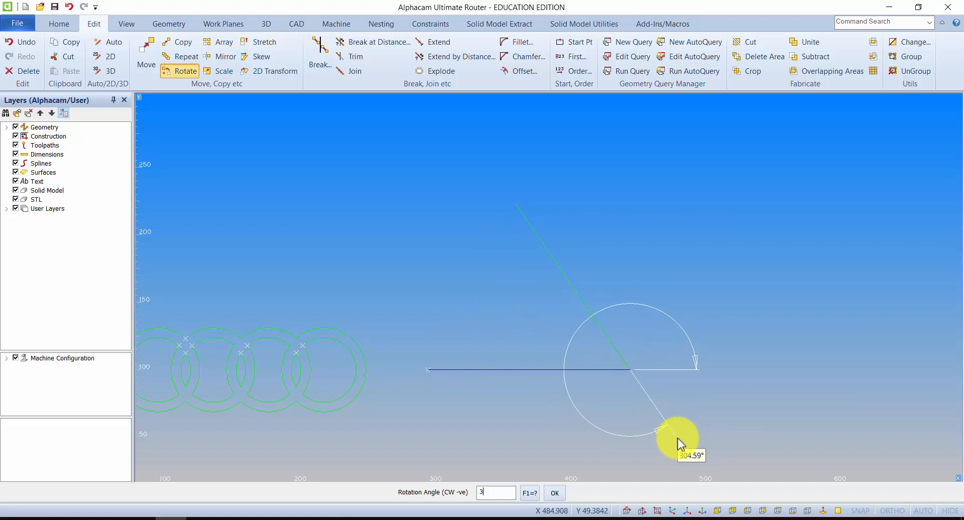
pyautogui.press('Return')
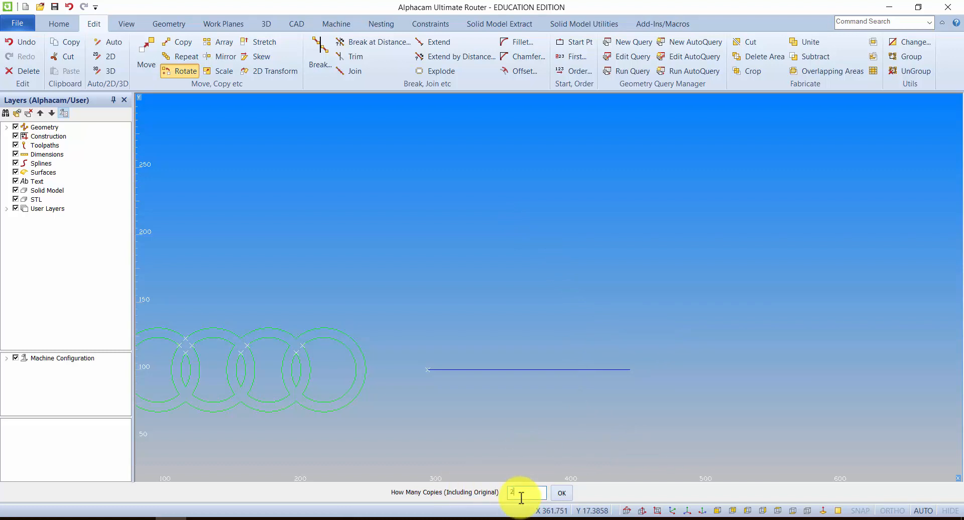
pyautogui.write('2')
pyautogui.press('Return')
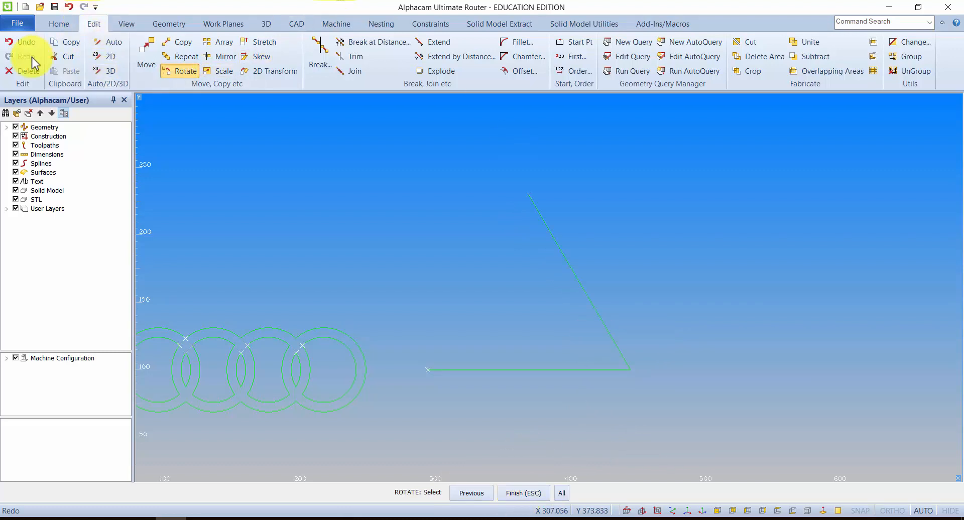
# Close the triangle with a line from its apex to the left end of the base line
pyautogui.click(156, 22)
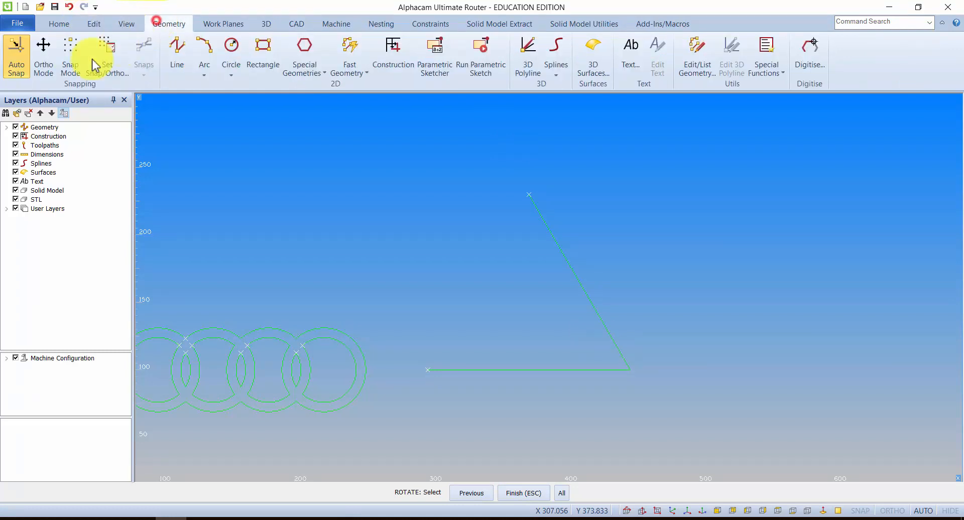
pyautogui.click(177, 55)
pyautogui.click(531, 194)
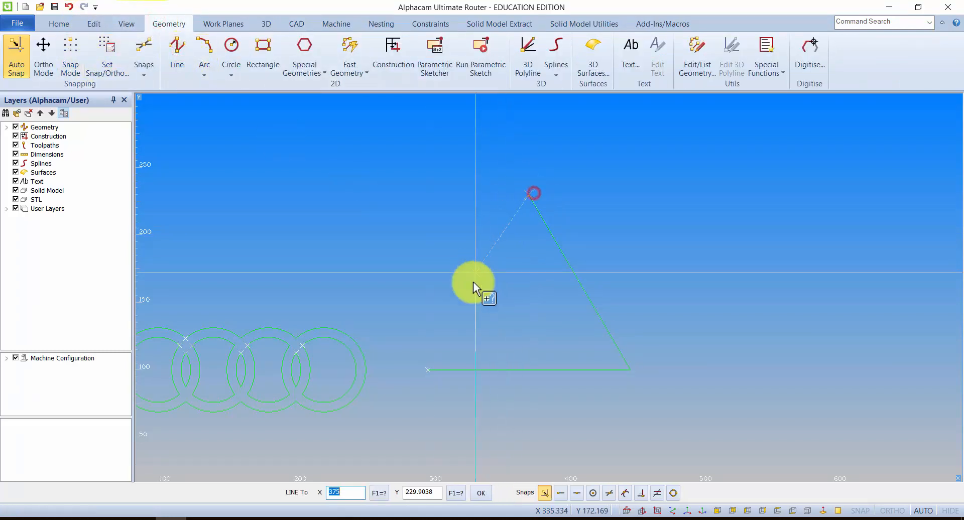
pyautogui.press('Escape')
# Start the Delete command for removing geometry from the drawing
pyautogui.moveTo(560, 385); pyautogui.dragTo(560, 400, button='middle')
pyautogui.scroll(2, 519, 361)
pyautogui.scroll(-4, 518, 360)
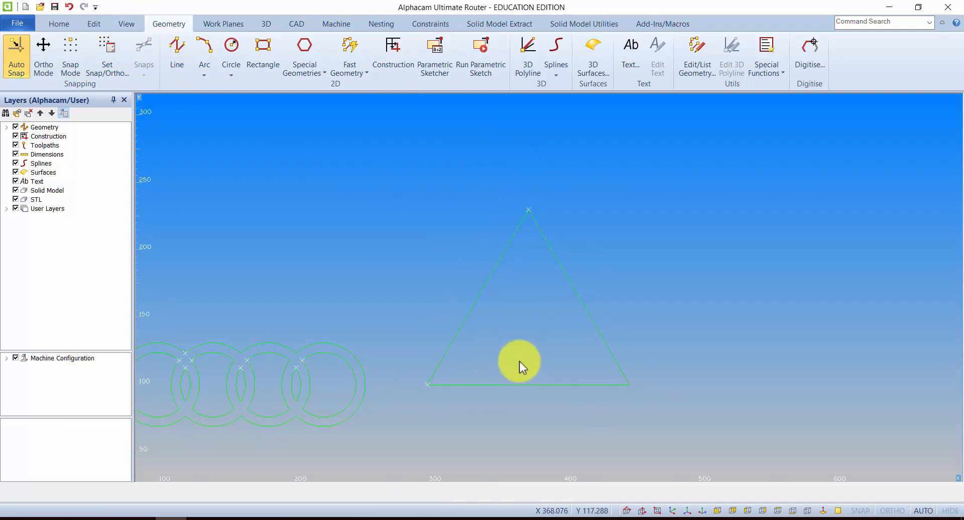
pyautogui.scroll(2, 519, 360)
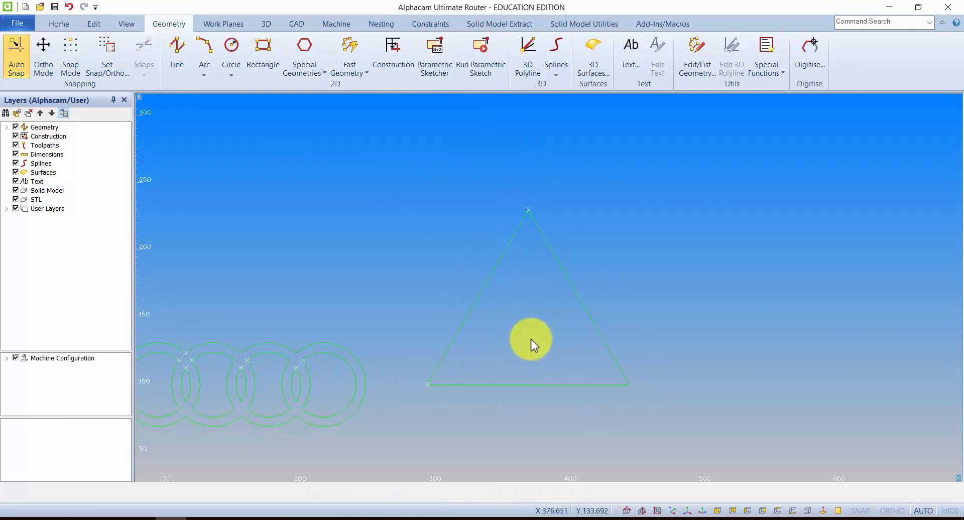
pyautogui.click(90, 24)
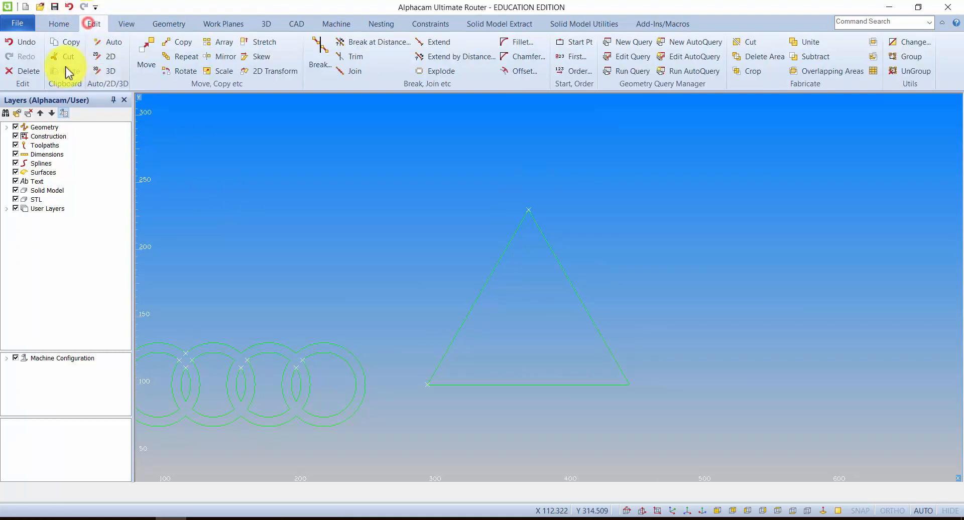
pyautogui.click(29, 72)
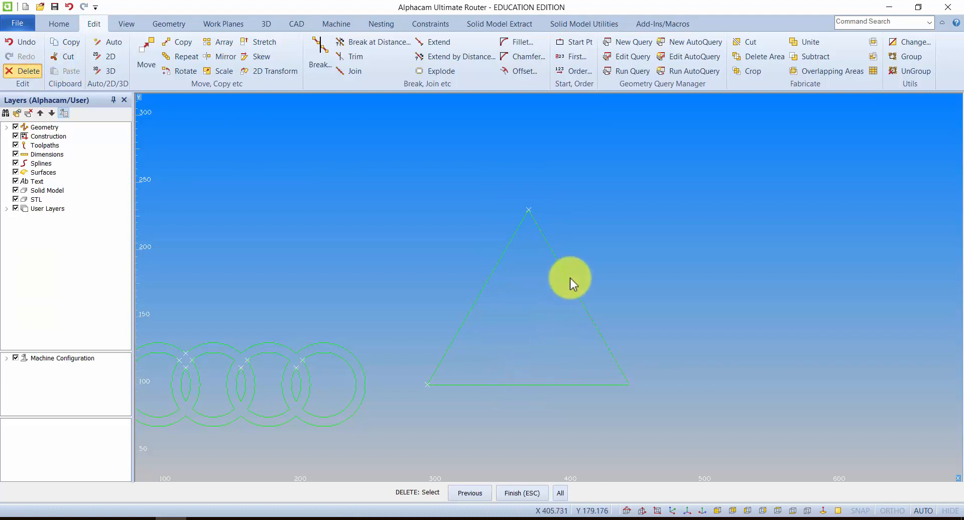
# Break each of the triangle's three sides into 3 equal segments
pyautogui.press('Escape')
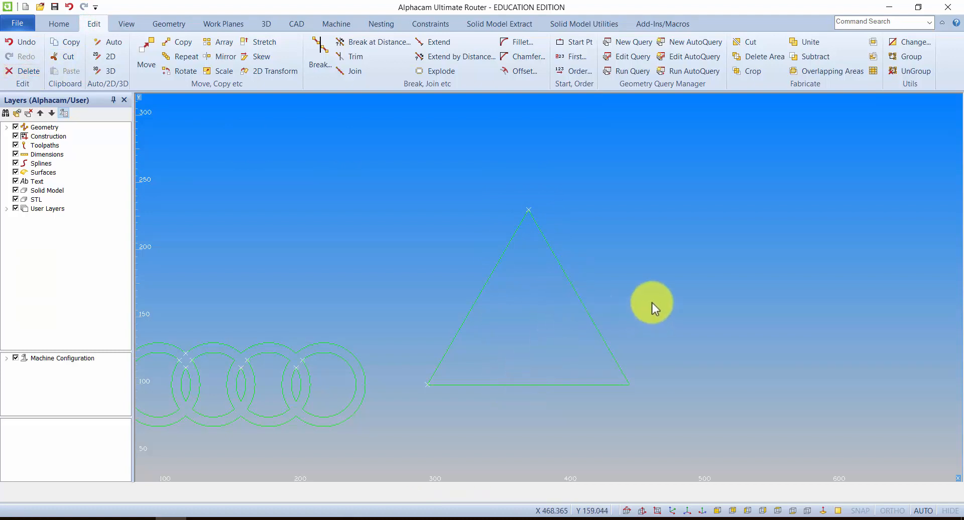
pyautogui.click(373, 45)
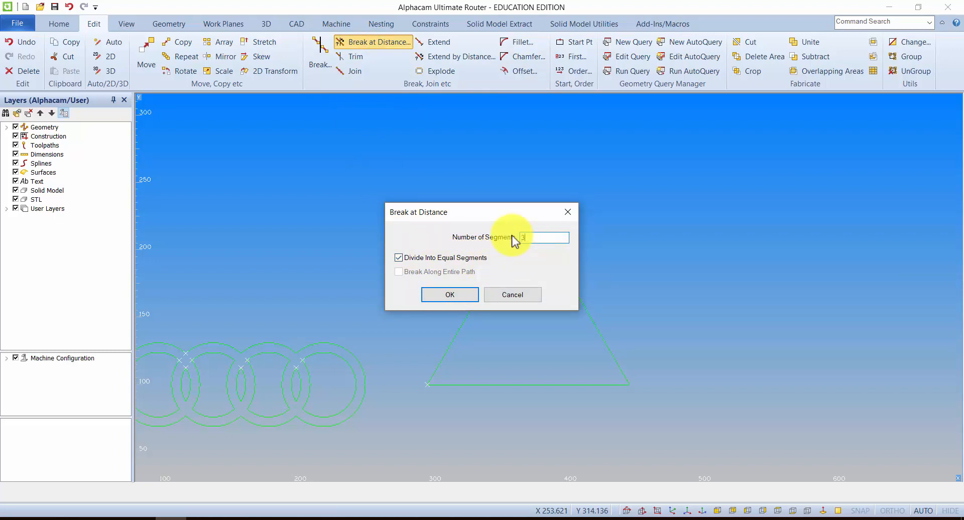
pyautogui.click(450, 295)
pyautogui.click(508, 385)
pyautogui.click(564, 271)
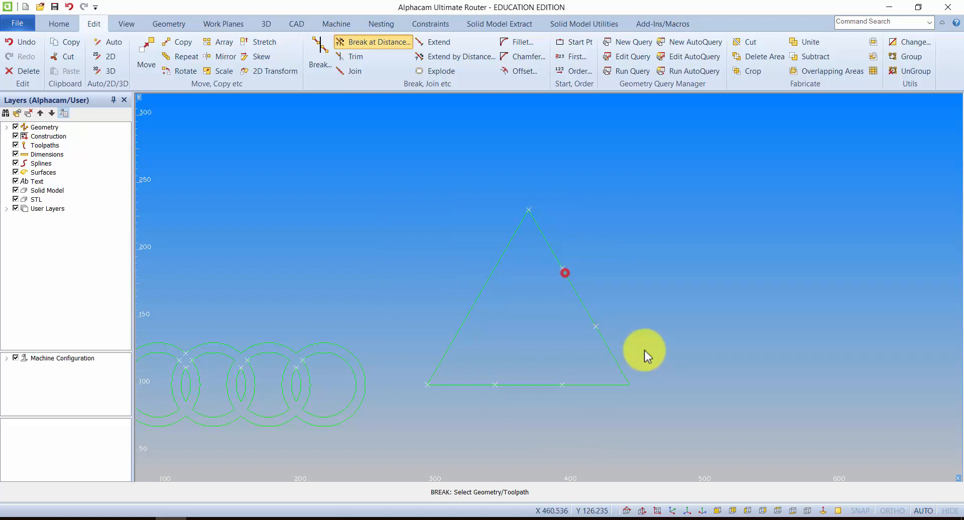
pyautogui.click(487, 286)
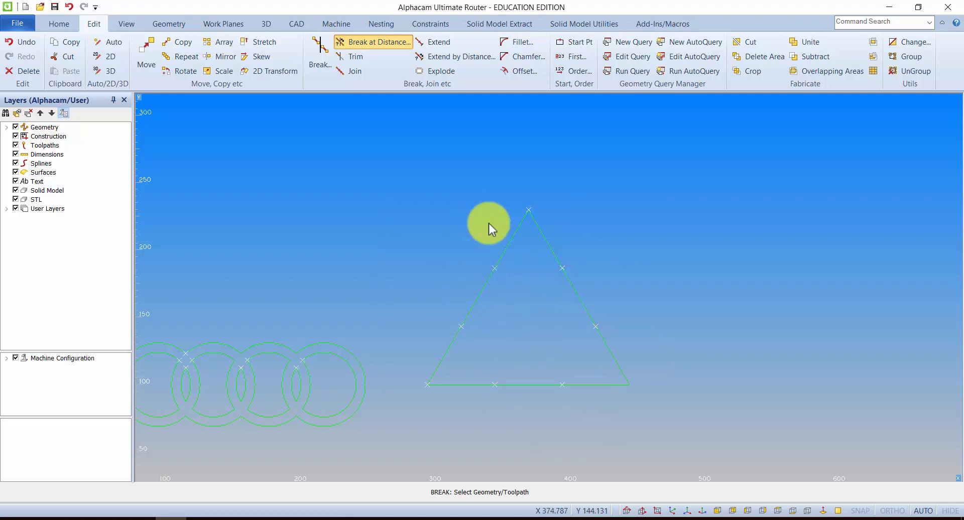
pyautogui.click(366, 42)
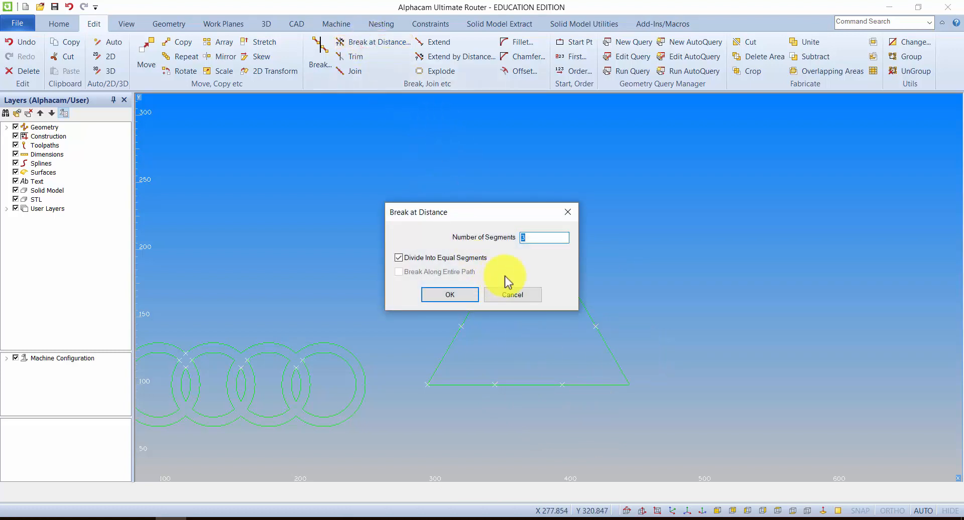
pyautogui.click(399, 257)
pyautogui.click(567, 212)
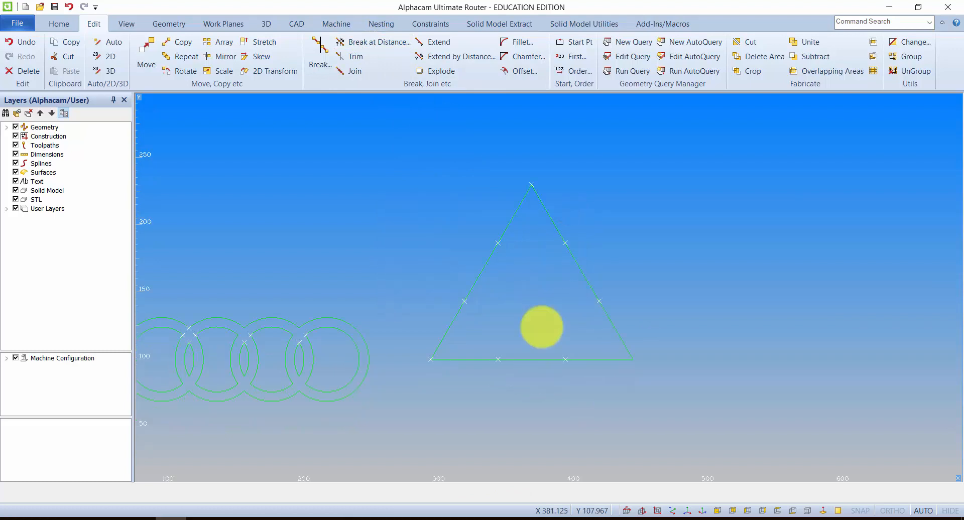
# Draw a horizontal line joining the lower division points of the triangle's two slanted sides
pyautogui.click(166, 24)
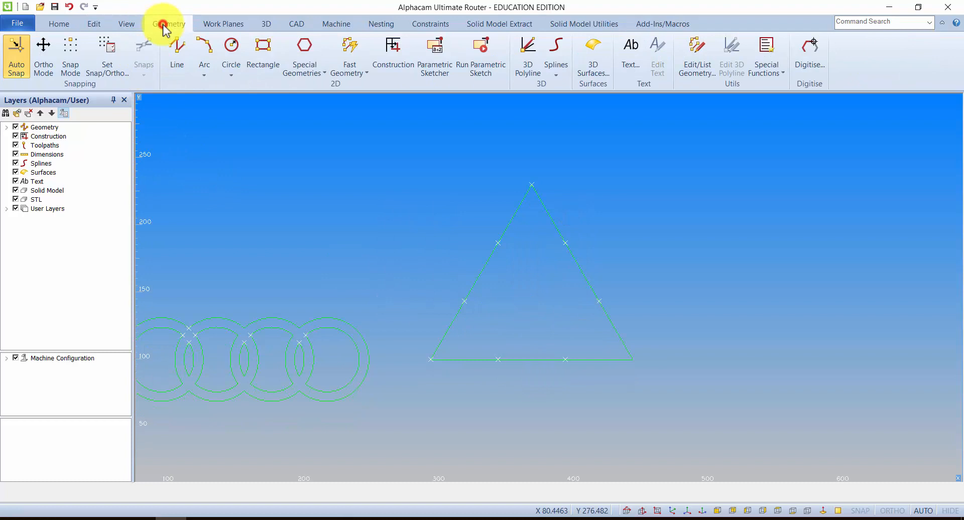
pyautogui.click(174, 50)
pyautogui.click(465, 305)
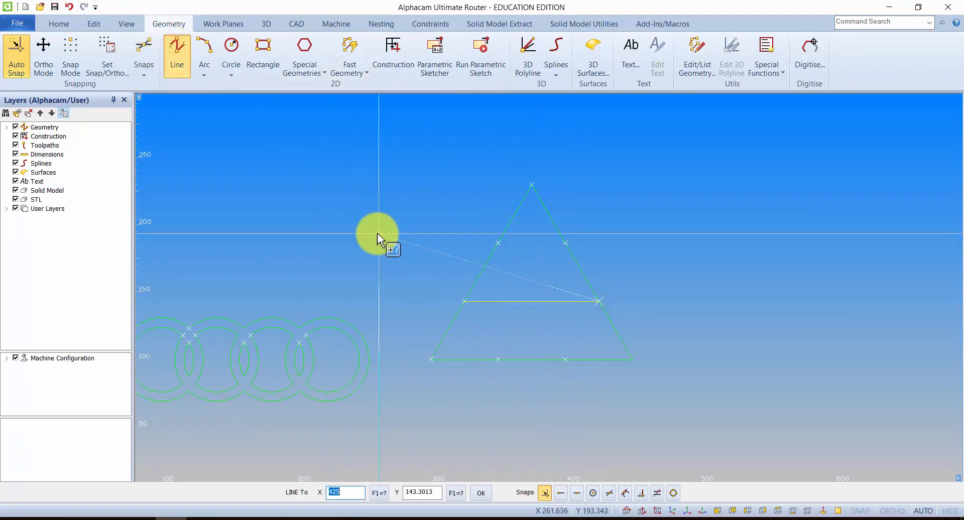
pyautogui.press('Escape')
# Draw two crossing diagonal lines from the upper division points of the slanted sides to the opposite division points on the base
pyautogui.click(178, 43)
pyautogui.click(499, 244)
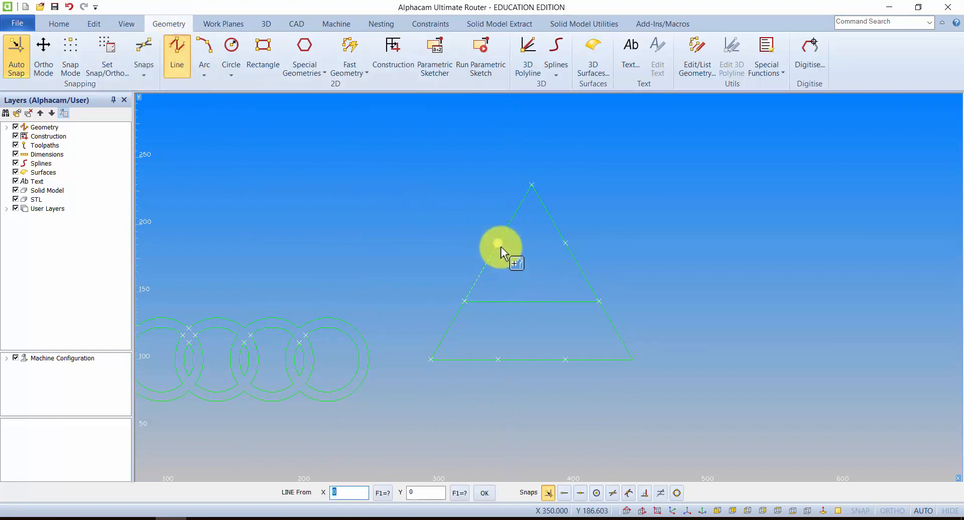
pyautogui.click(567, 360)
pyautogui.press('Escape')
pyautogui.click(185, 52)
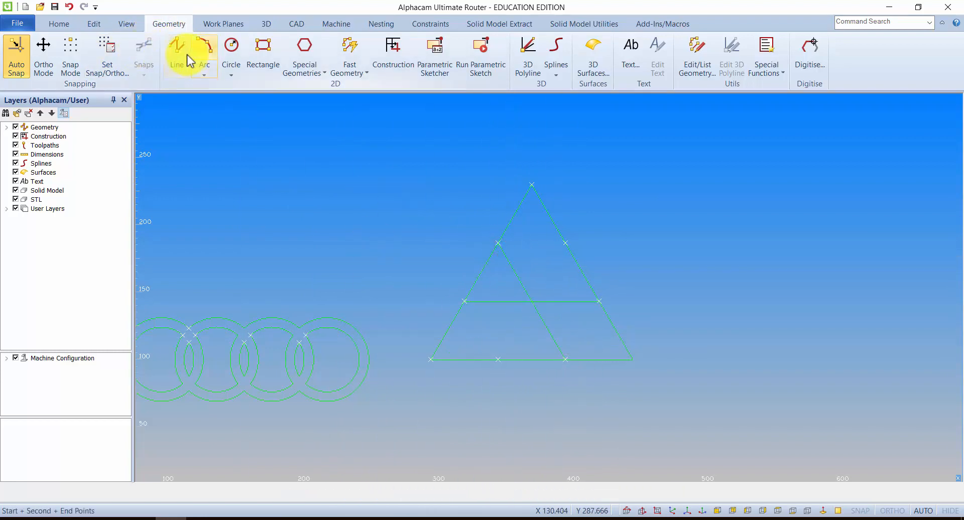
pyautogui.click(565, 243)
pyautogui.click(498, 359)
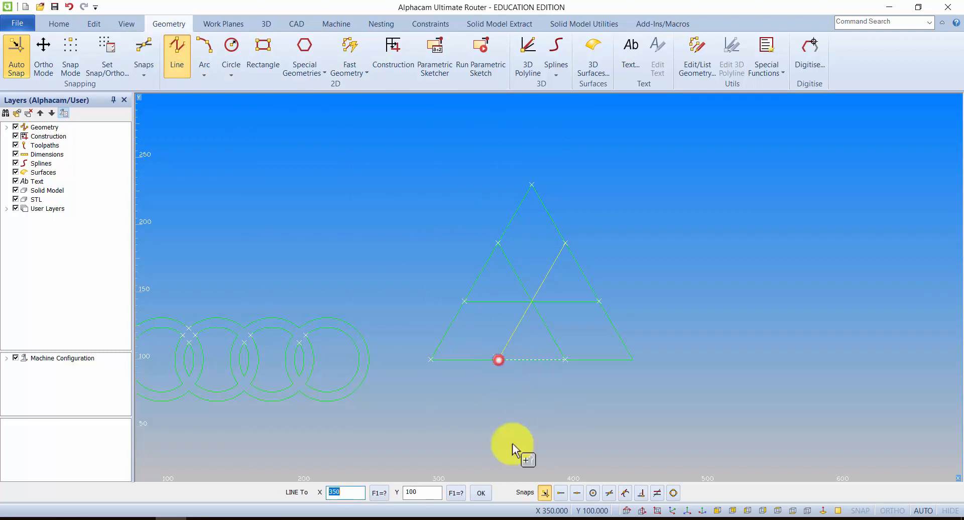
pyautogui.press('Escape')
# Try to trim away the middle segments of the triangle's three sides, using all geometries as cutting geometries
pyautogui.click(94, 24)
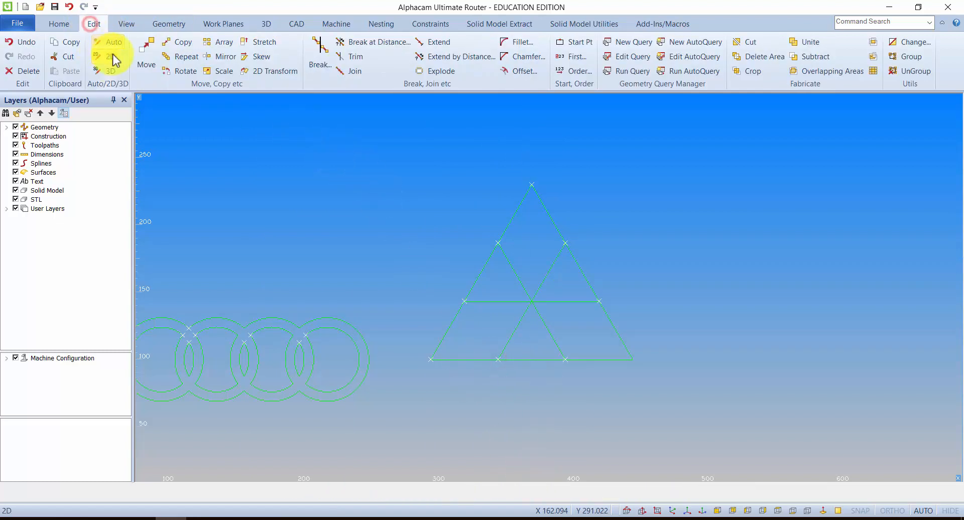
pyautogui.click(354, 57)
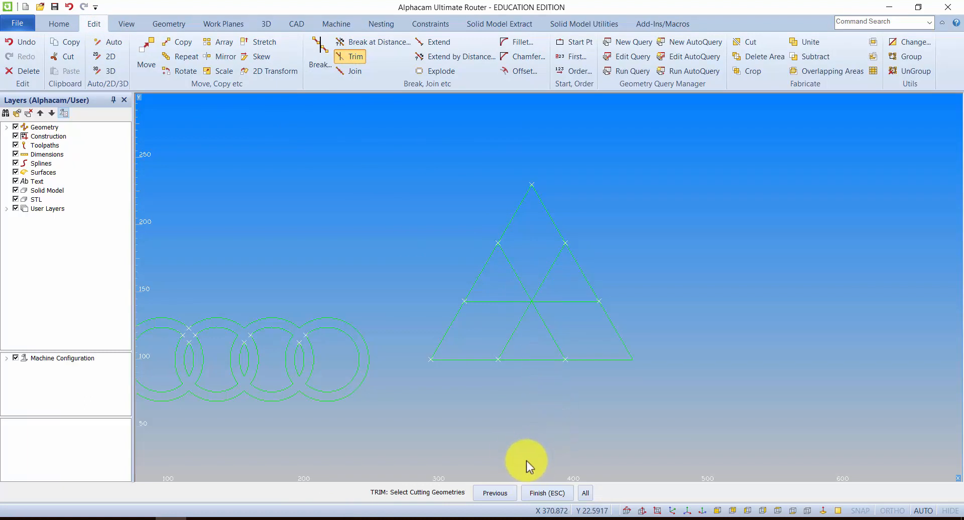
pyautogui.click(552, 493)
pyautogui.click(535, 359)
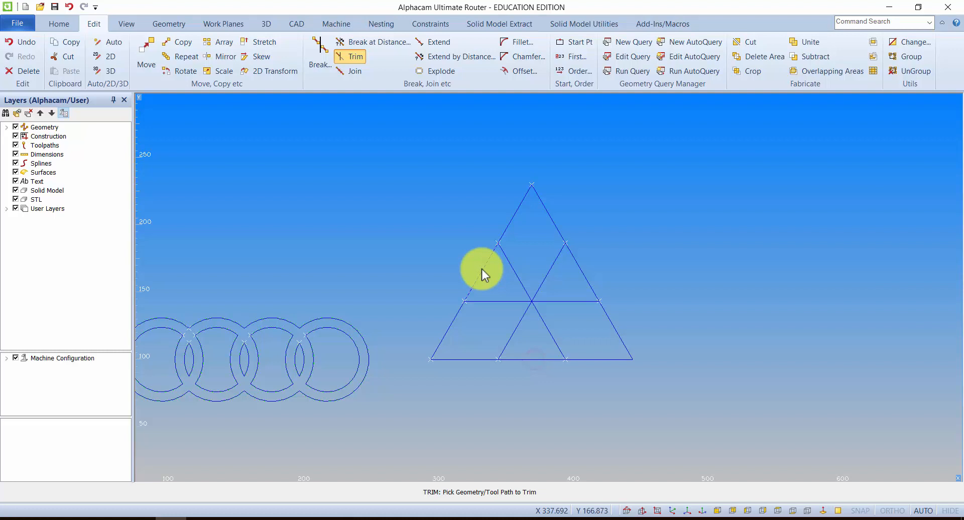
pyautogui.click(482, 269)
pyautogui.click(576, 265)
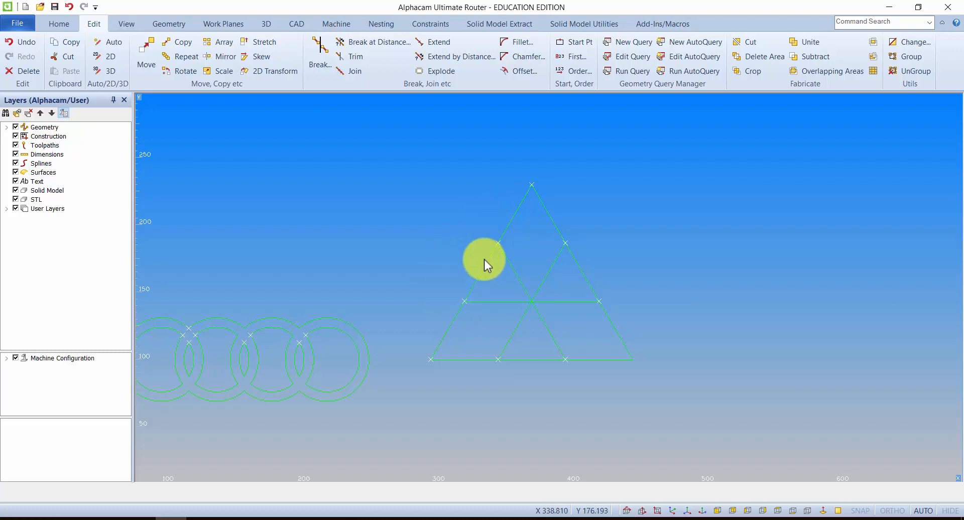
# Delete the middle segment of each of the triangle's three sides to leave three diamonds
pyautogui.scroll(3, 487, 266)
pyautogui.scroll(-2, 483, 274)
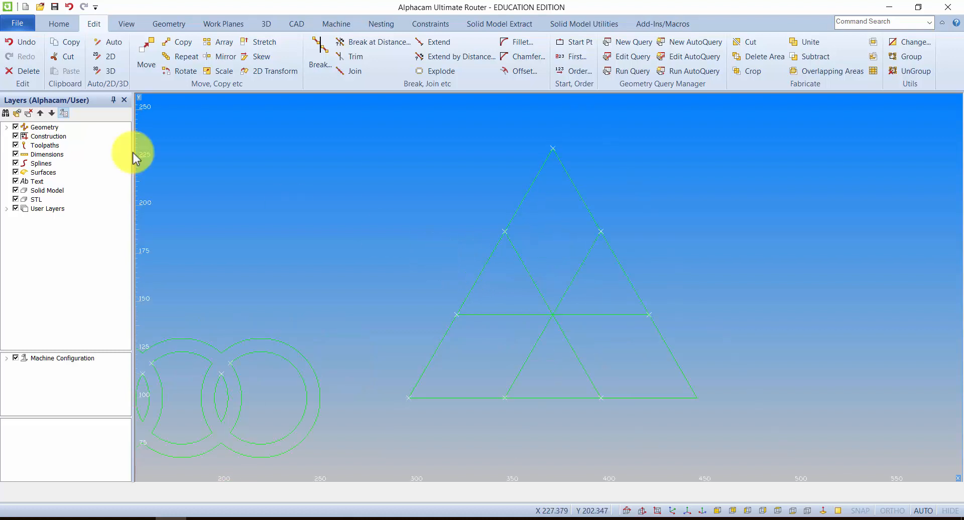
pyautogui.click(22, 71)
pyautogui.click(480, 273)
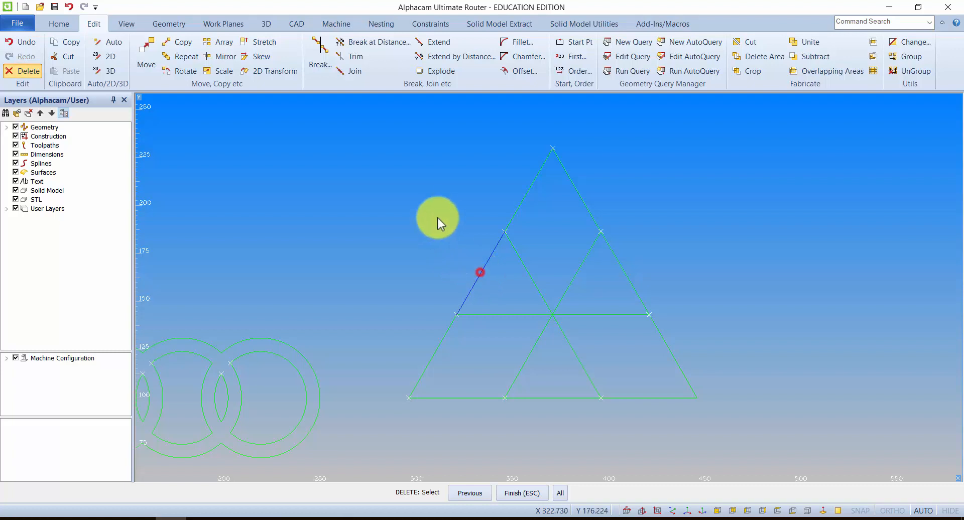
pyautogui.click(609, 248)
pyautogui.click(554, 398)
pyautogui.click(519, 493)
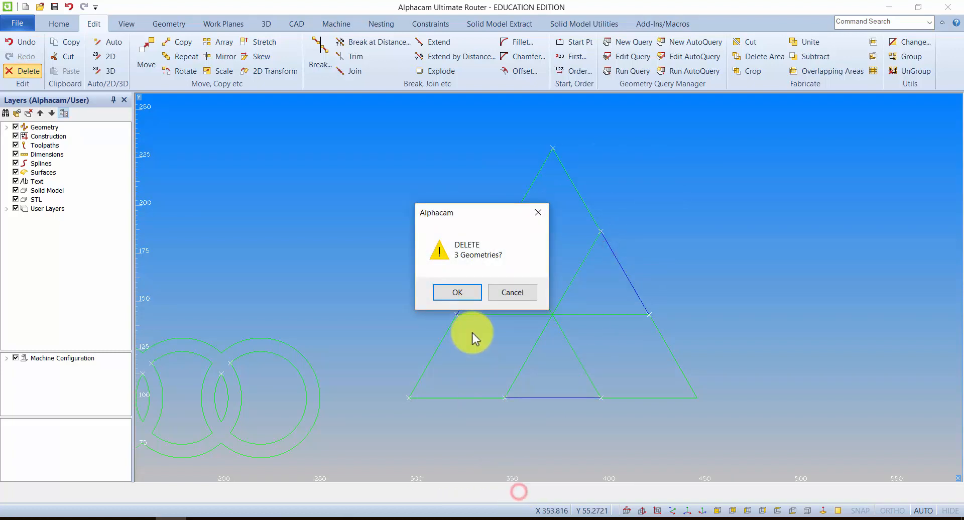
pyautogui.click(458, 289)
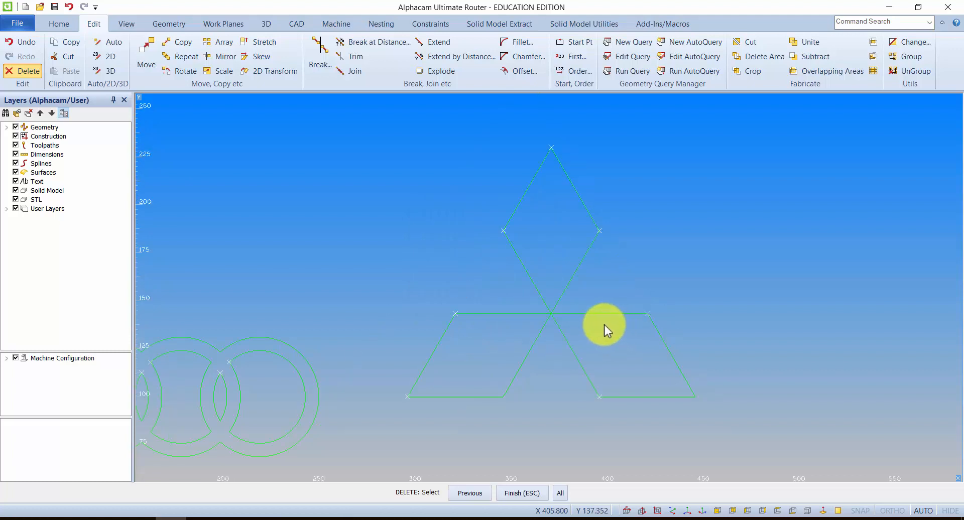
# Join all the lines of the three-diamond figure
pyautogui.moveTo(579, 322); pyautogui.dragTo(522, 324, button='middle')
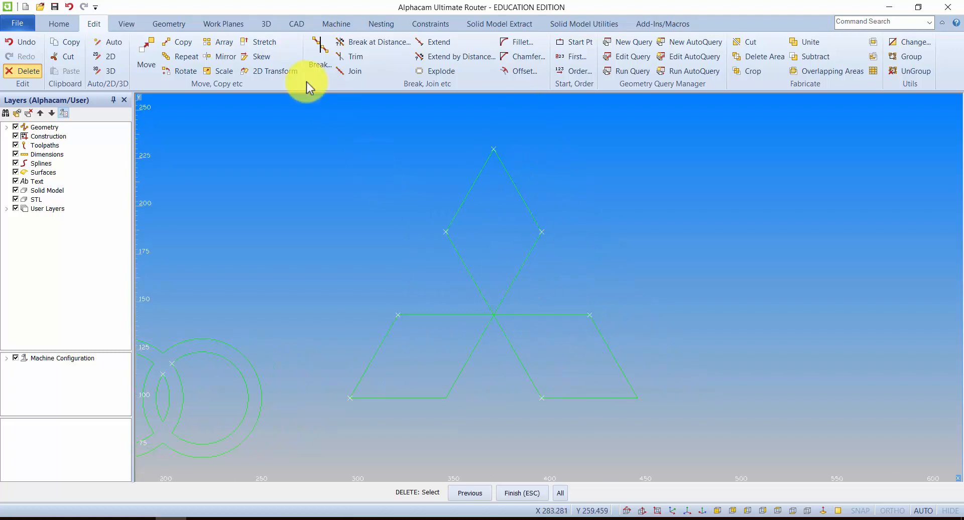
pyautogui.click(346, 69)
pyautogui.click(661, 115)
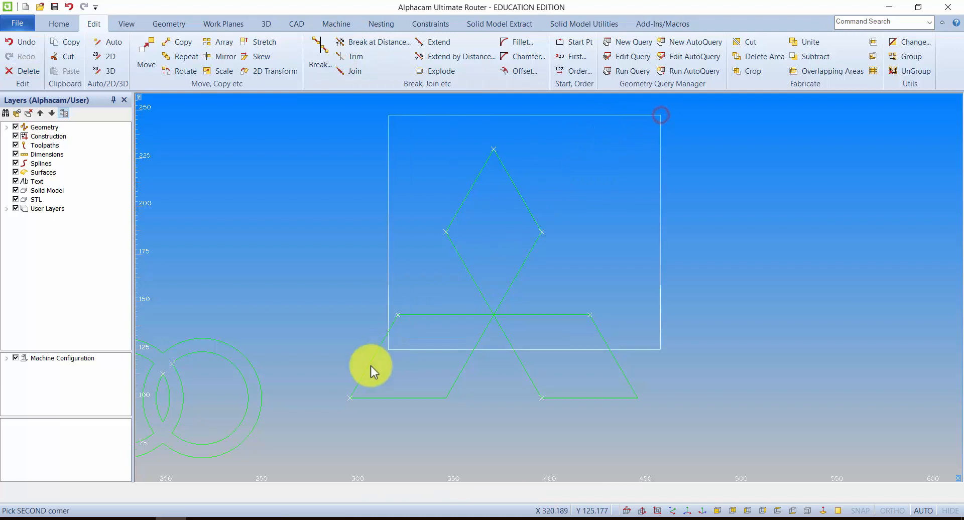
pyautogui.click(318, 436)
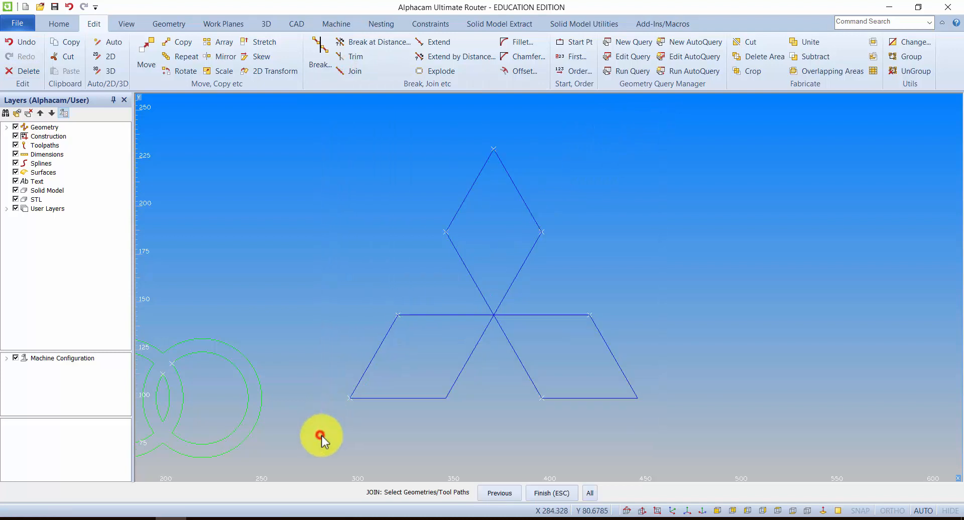
pyautogui.click(555, 491)
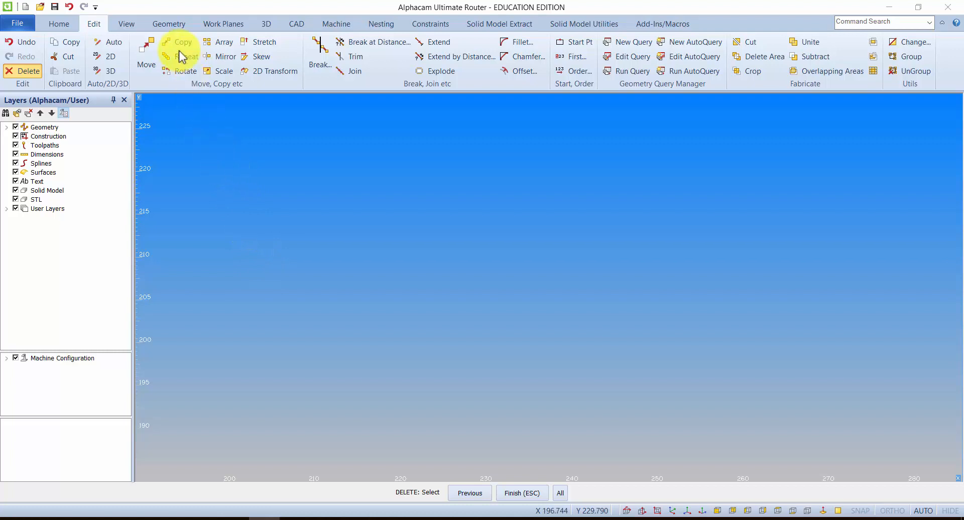
# Turn on construction mode and draw a circle of diameter 19 centred at X 200, Y 200
pyautogui.click(162, 24)
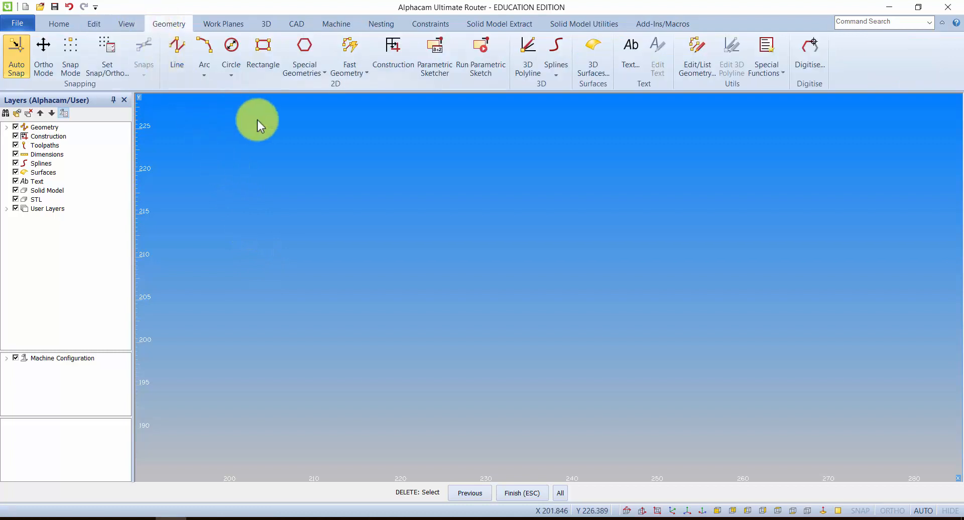
pyautogui.click(390, 59)
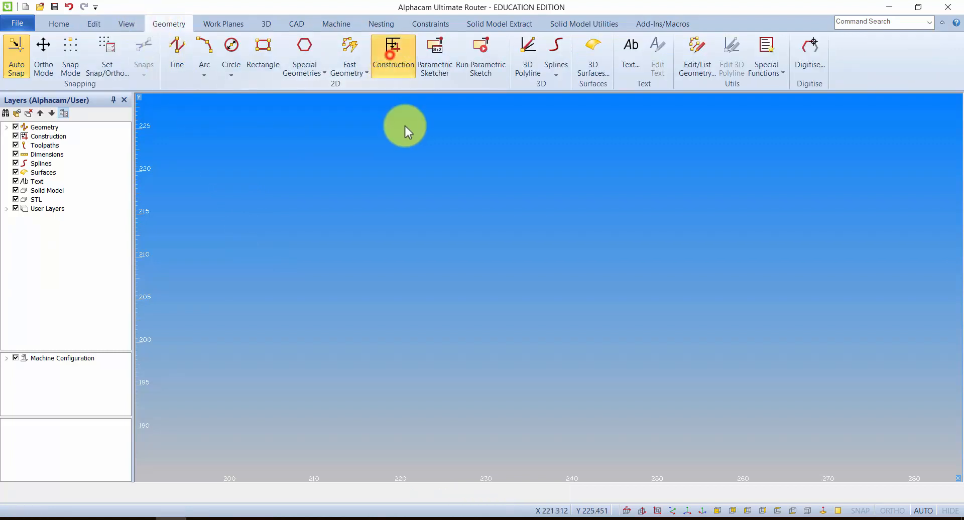
pyautogui.click(231, 44)
pyautogui.write('10')
pyautogui.press('Return')
pyautogui.scroll(2, 339, 240)
pyautogui.scroll(-4, 339, 240)
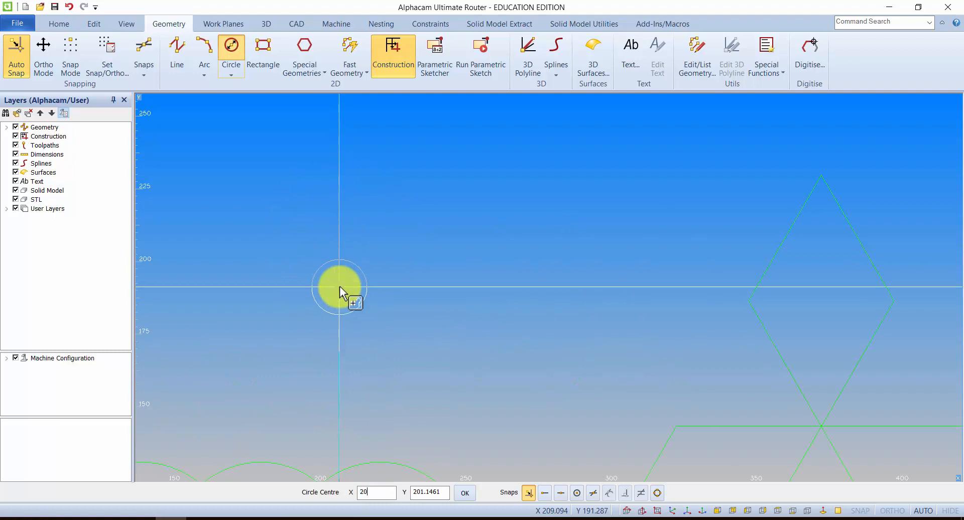
pyautogui.write('200')
pyautogui.press('Return')
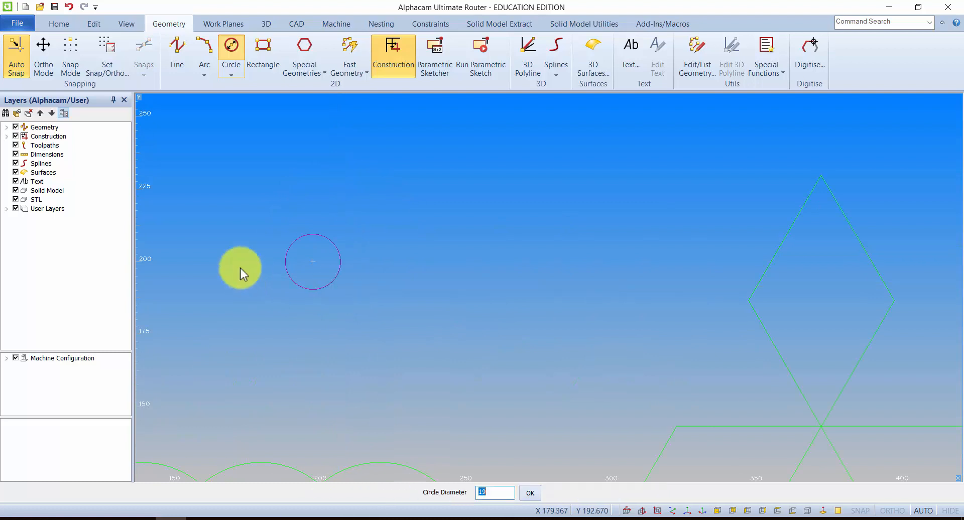
# Draw a concentric construction circle of diameter 16 inside the diameter 19 circle
pyautogui.scroll(2, 316, 262)
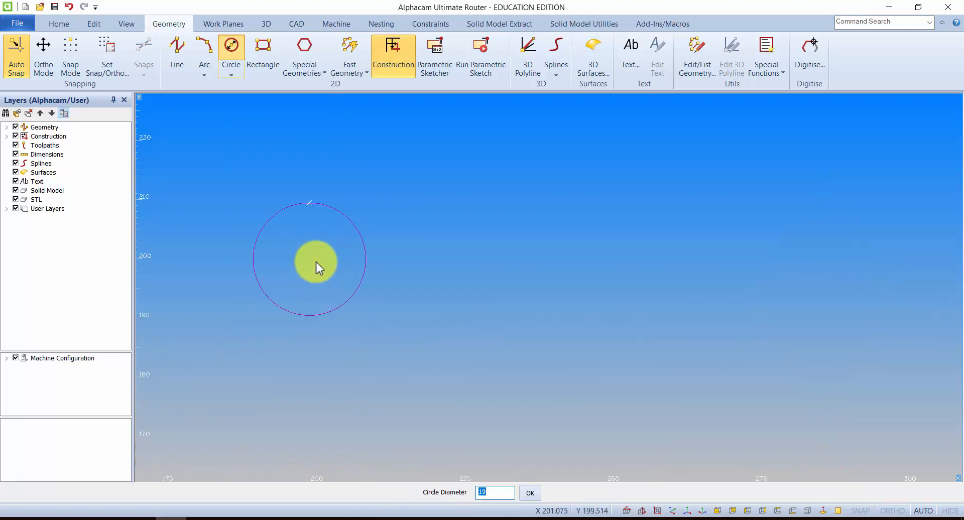
pyautogui.press('Return')
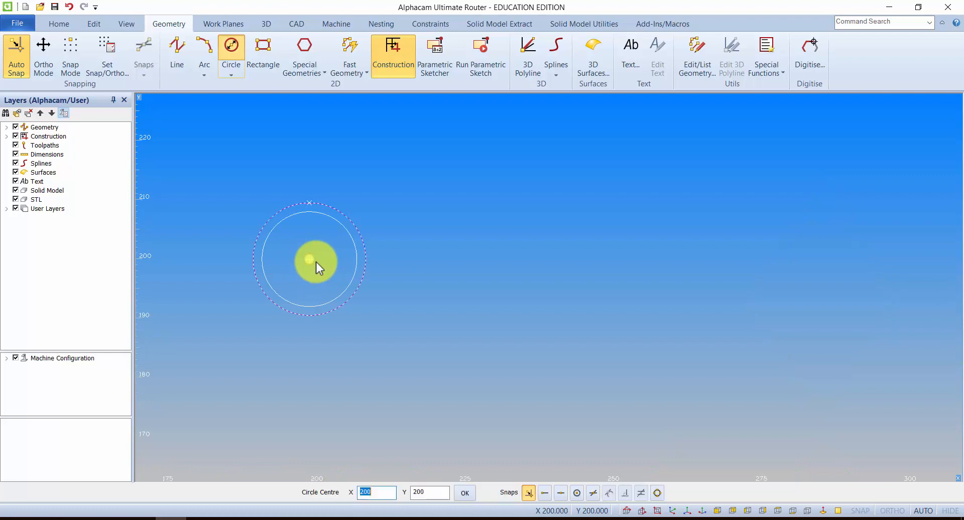
pyautogui.click(311, 260)
# Draw a horizontal construction line from the circles' centre to the rightmost point of the outer circle
pyautogui.scroll(3, 282, 243)
pyautogui.moveTo(300, 243); pyautogui.dragTo(344, 261, button='middle')
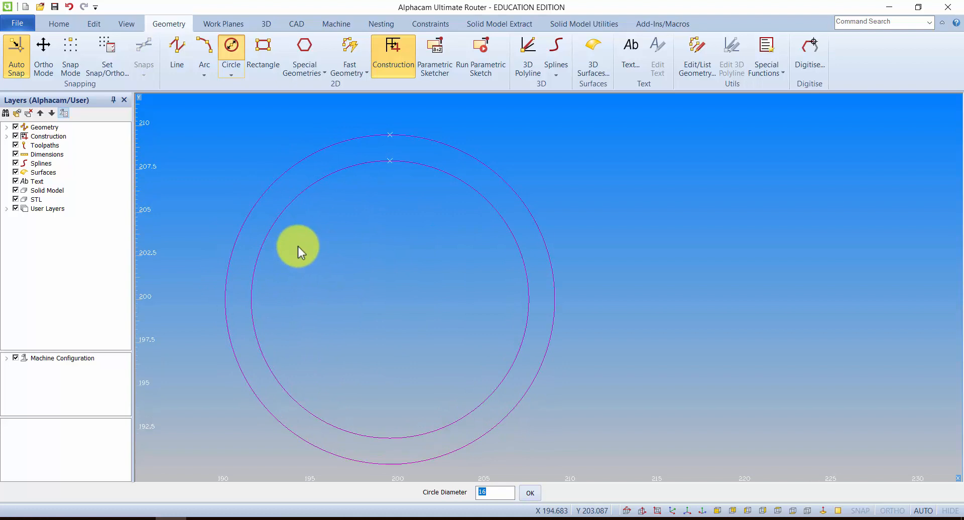
pyautogui.click(177, 47)
pyautogui.click(393, 302)
pyautogui.click(553, 299)
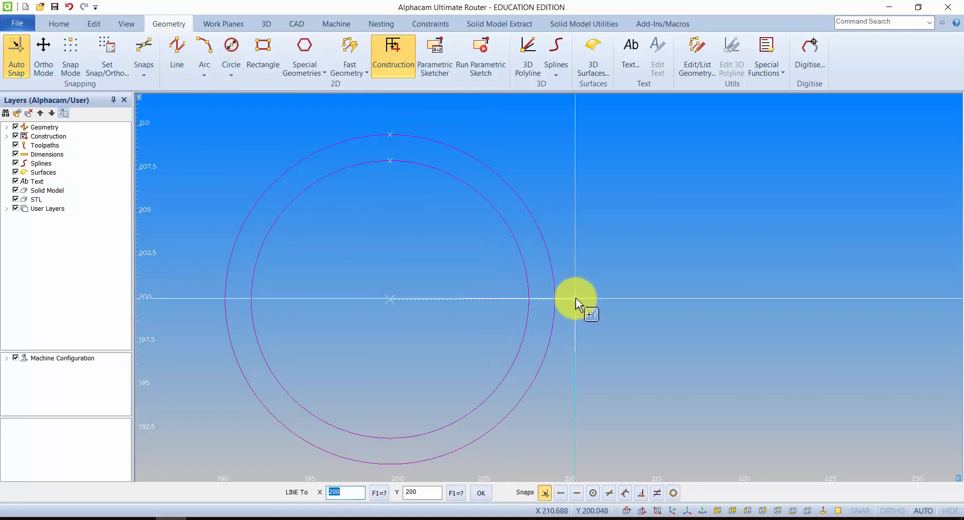
pyautogui.press('Escape')
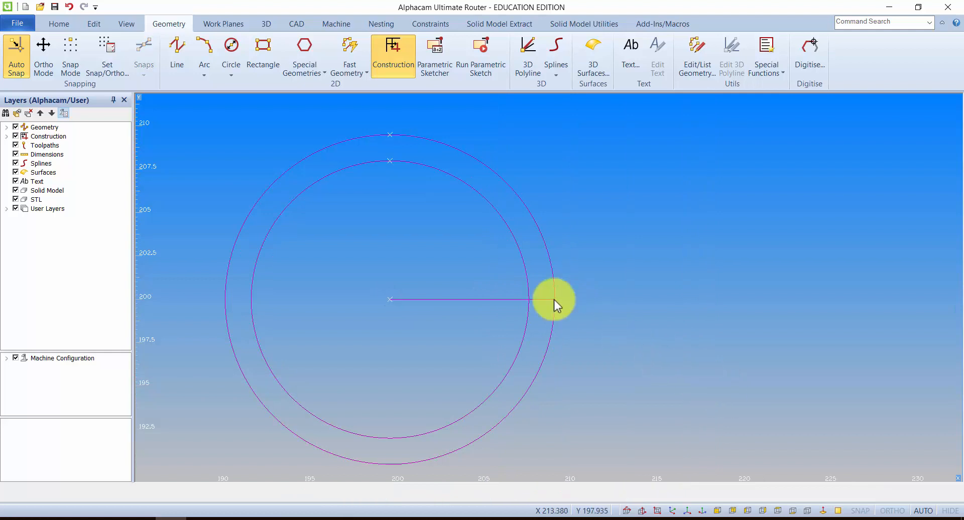
# Draw a construction circle of diameter 2 centred on the outer end of the horizontal line
pyautogui.click(231, 50)
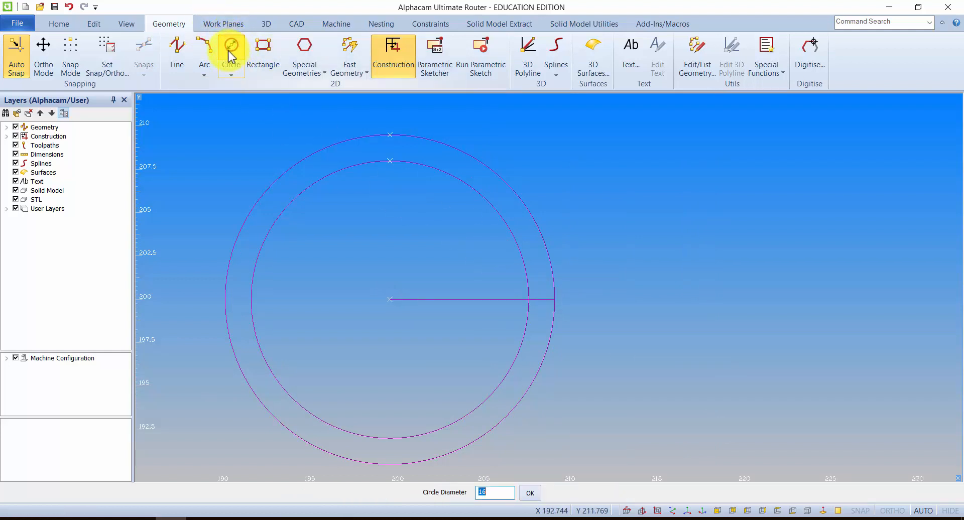
pyautogui.press('Return')
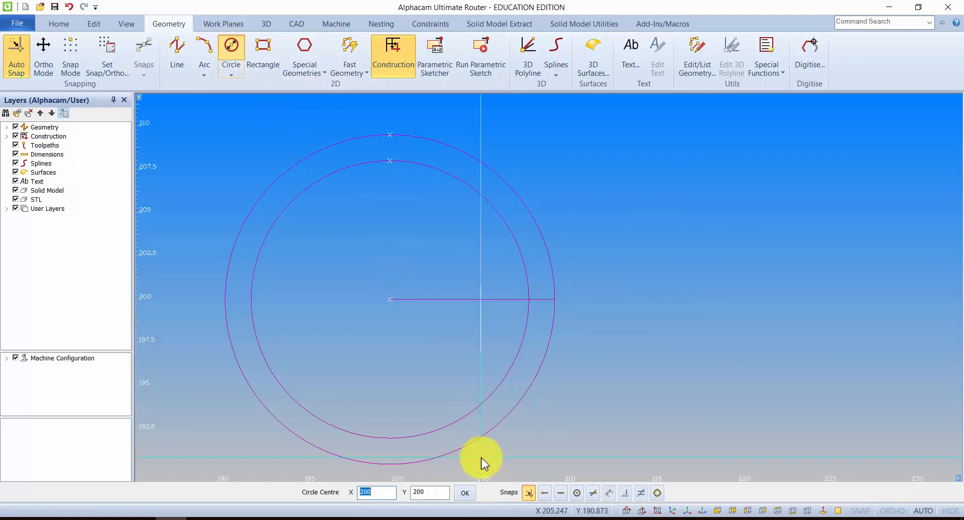
pyautogui.click(560, 300)
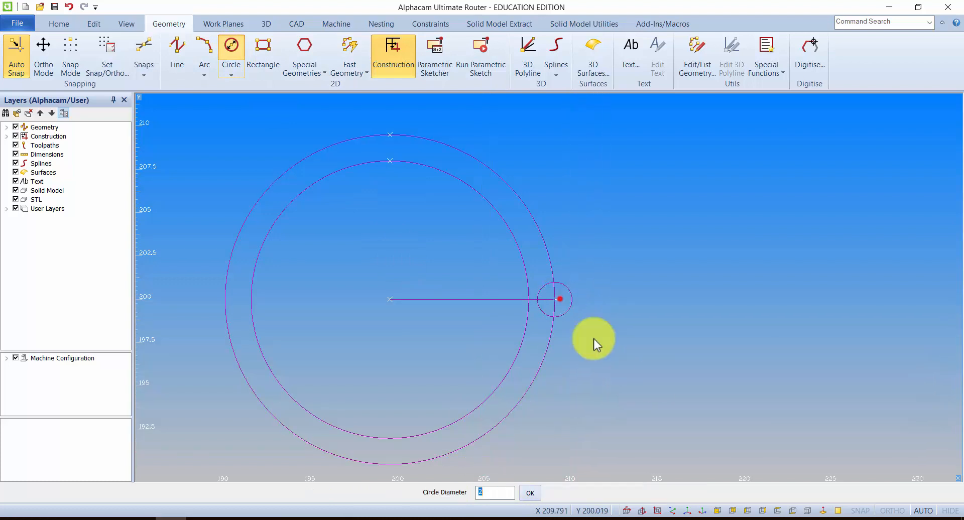
# Draw a construction circle of diameter 1 concentric with the diameter 2 circle on the line's outer end
pyautogui.write('1')
pyautogui.press('Return')
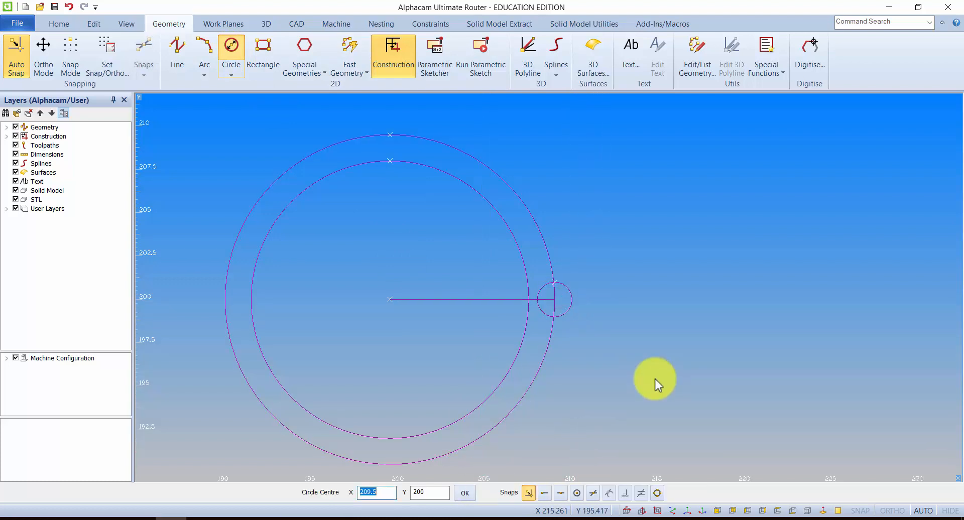
pyautogui.click(555, 298)
pyautogui.scroll(5, 593, 303)
pyautogui.scroll(2, 550, 252)
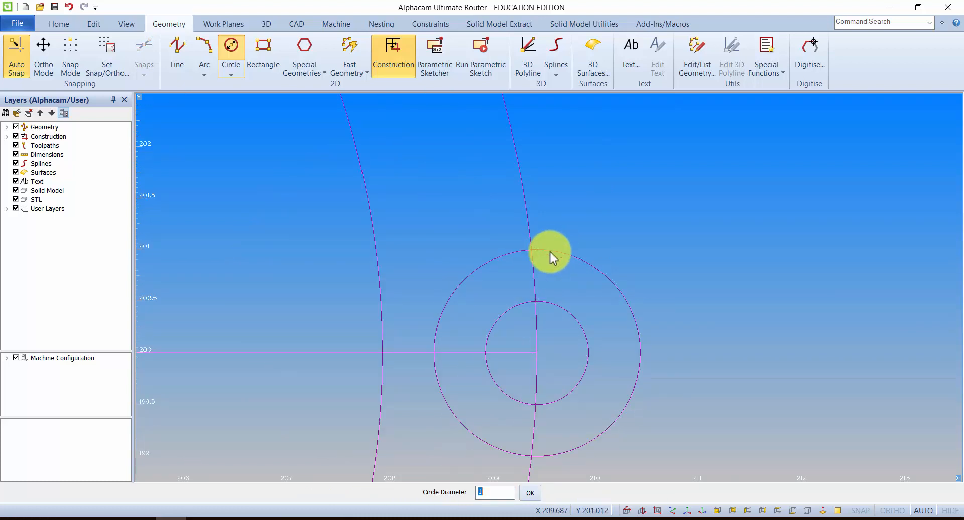
# Turn on ortho mode and draw a horizontal construction line from the diameter 2 circle's topmost point inward past the diameter 16 circle
pyautogui.click(179, 54)
pyautogui.scroll(10, 544, 251)
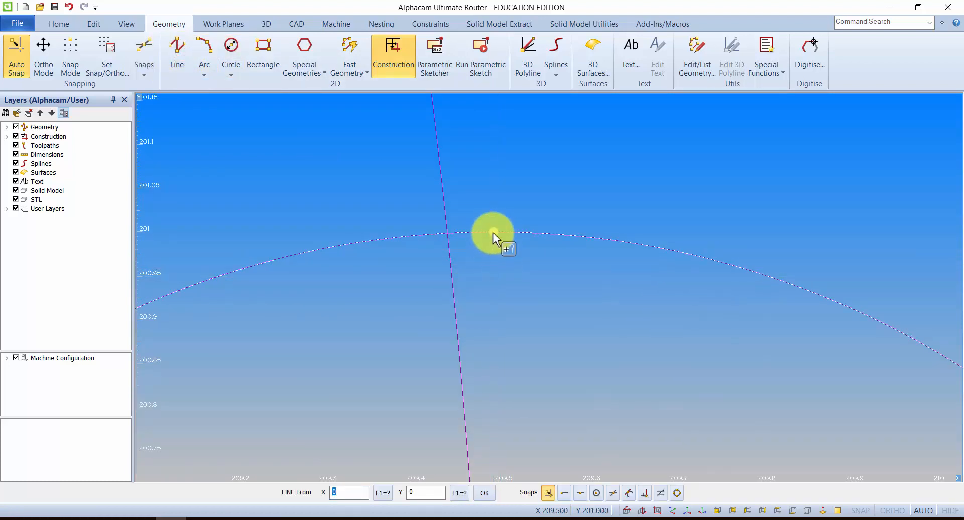
pyautogui.click(493, 233)
pyautogui.scroll(-6, 493, 233)
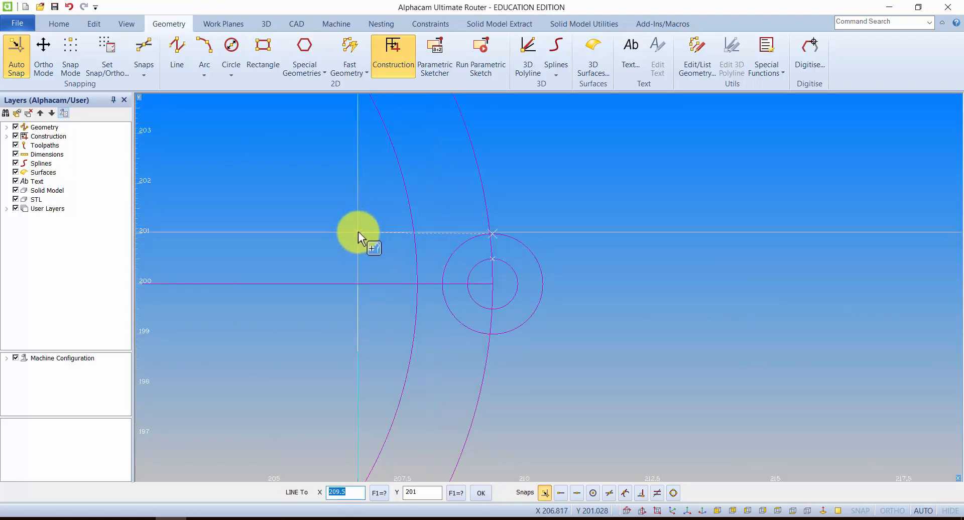
pyautogui.click(43, 50)
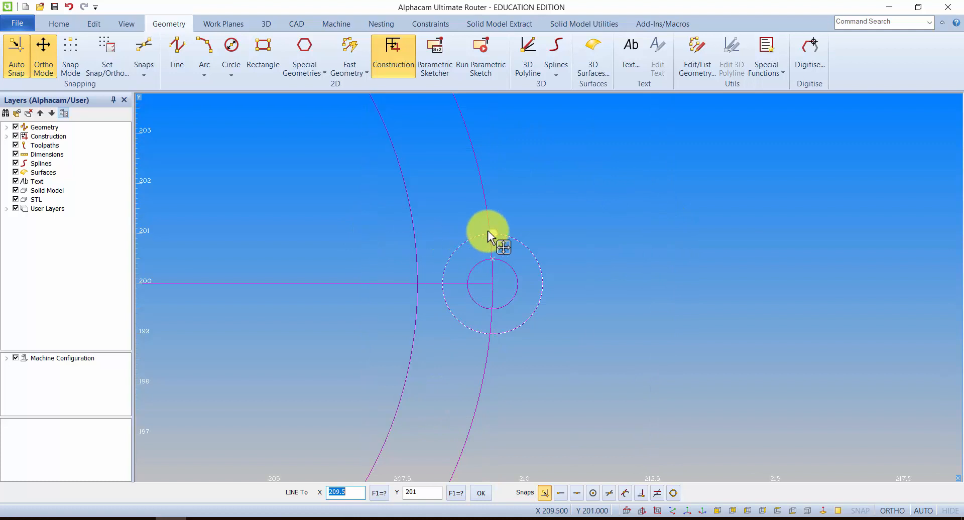
pyautogui.click(307, 233)
pyautogui.press('Escape')
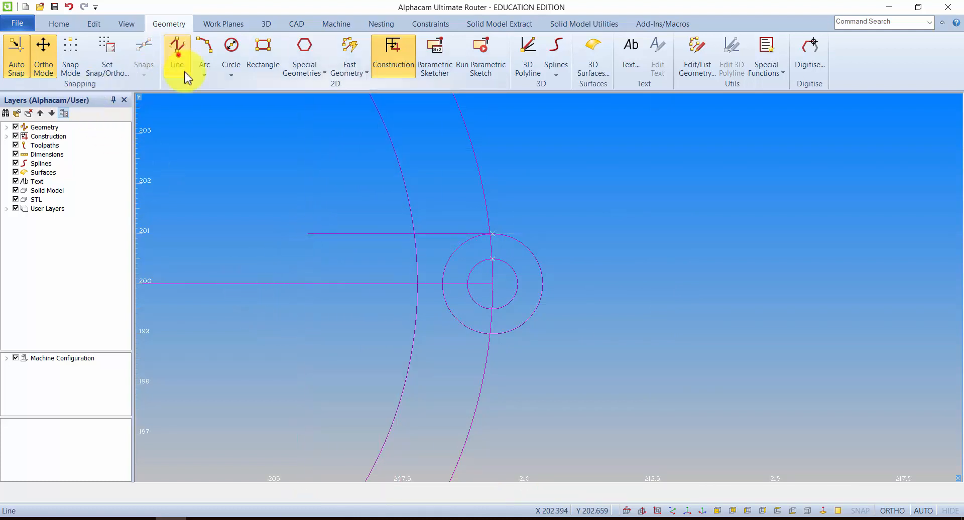
# Draw a horizontal construction line from the diameter 2 circle's lowest point inward past the diameter 16 circle
pyautogui.click(176, 56)
pyautogui.scroll(4, 494, 336)
pyautogui.click(466, 301)
pyautogui.scroll(-4, 461, 304)
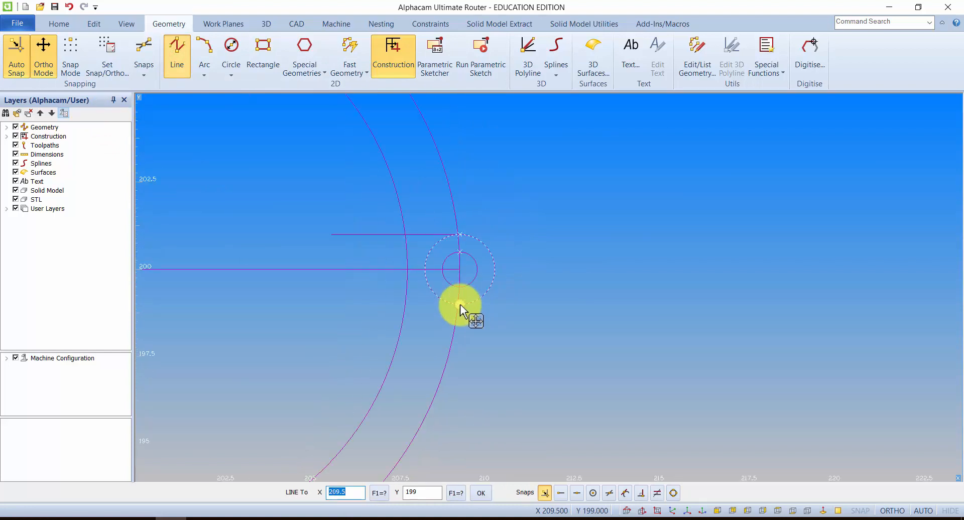
pyautogui.click(391, 304)
pyautogui.press('Escape')
pyautogui.scroll(-2, 415, 261)
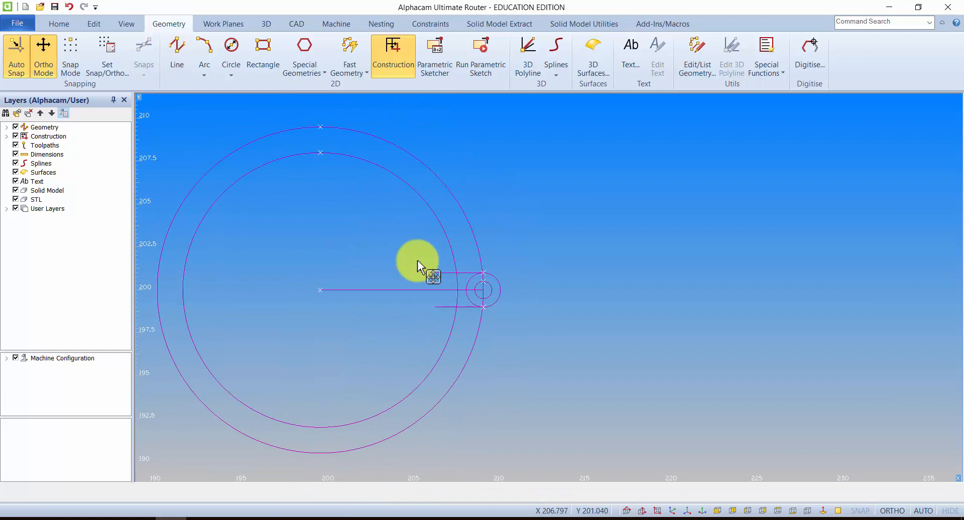
# Trim away the diameter 19 circle outside the diameter 2 circle, using all geometries as cutting edges
pyautogui.scroll(4, 471, 275)
pyautogui.moveTo(470, 284); pyautogui.dragTo(442, 273, button='middle')
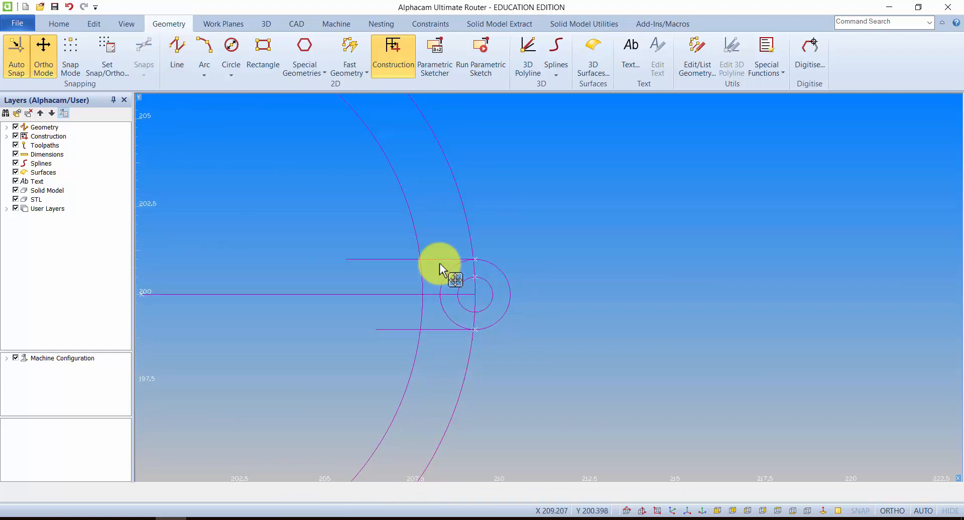
pyautogui.click(94, 24)
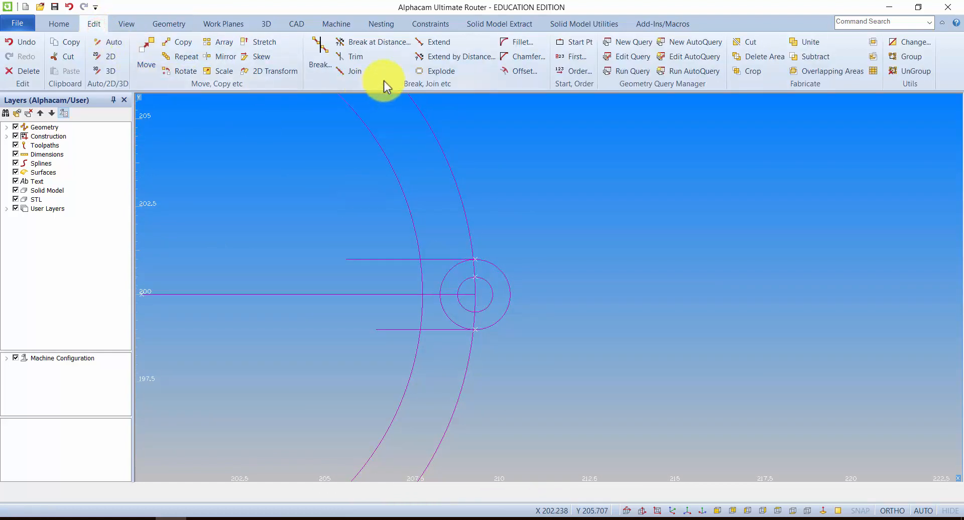
pyautogui.click(353, 56)
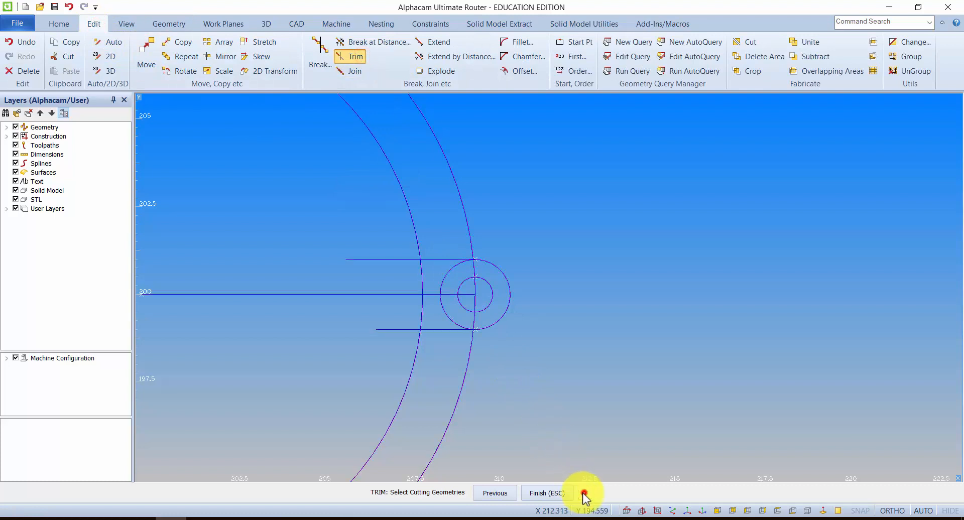
pyautogui.click(552, 493)
pyautogui.scroll(4, 478, 254)
pyautogui.click(476, 251)
pyautogui.scroll(-3, 477, 256)
pyautogui.scroll(3, 429, 264)
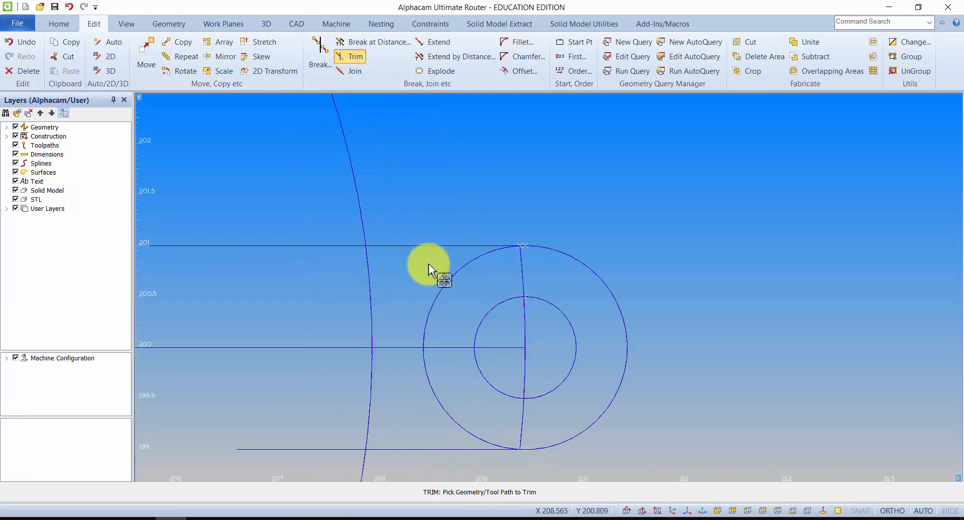
# Trim both lines' overhangs inside the diameter 16 circle, that circle's arc between the lines, and the inner half of the diameter 2 circle
pyautogui.click(343, 246)
pyautogui.click(366, 257)
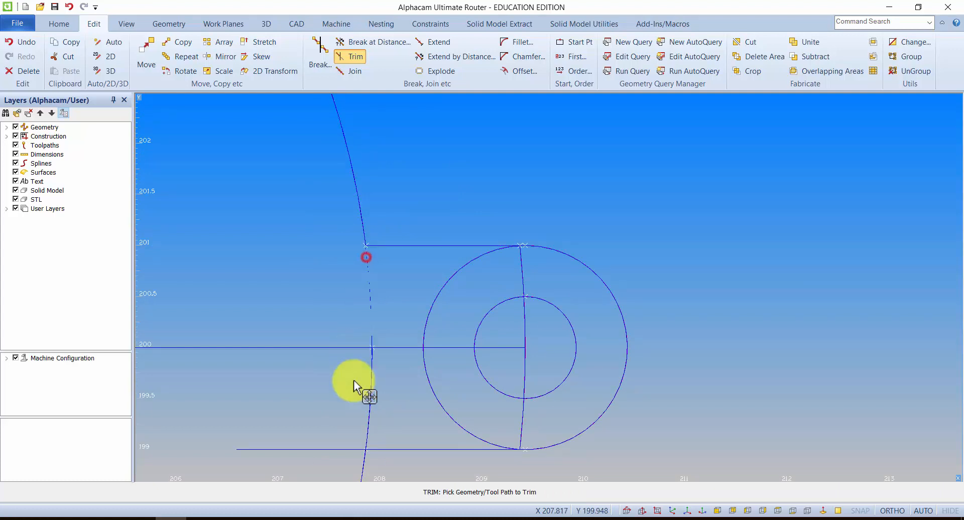
pyautogui.click(370, 394)
pyautogui.click(351, 449)
pyautogui.click(493, 252)
pyautogui.click(427, 375)
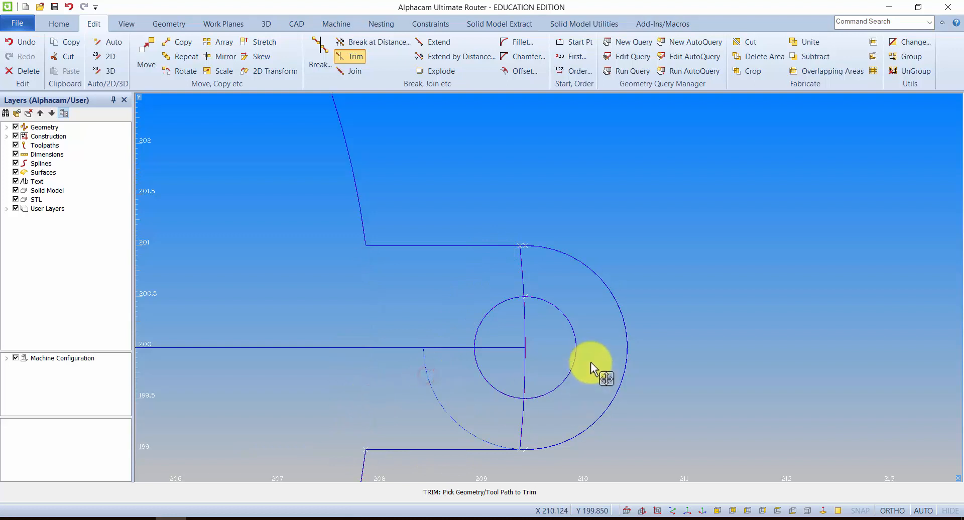
pyautogui.press('Escape')
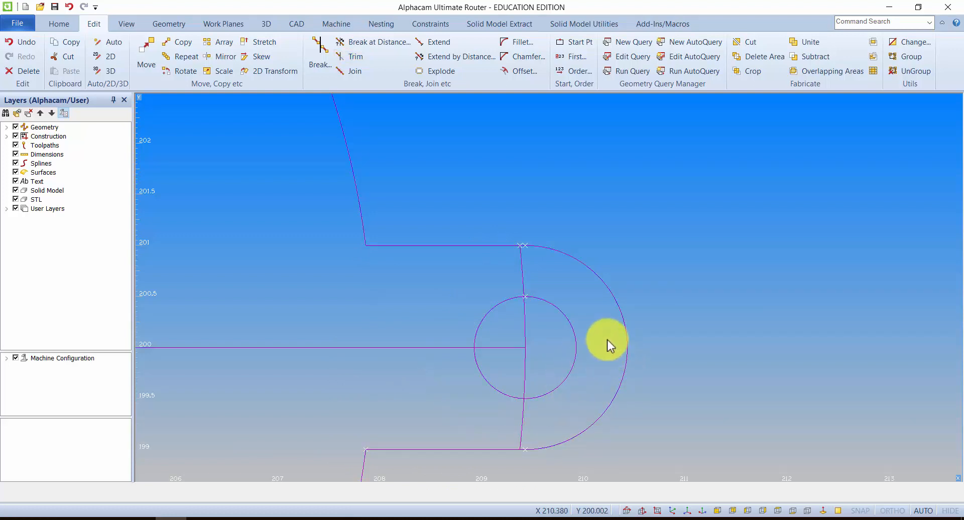
# Try to trim the leftover arc slivers where the rounded tab end meets the upper and lower horizontal lines
pyautogui.scroll(3, 522, 246)
pyautogui.scroll(9, 522, 245)
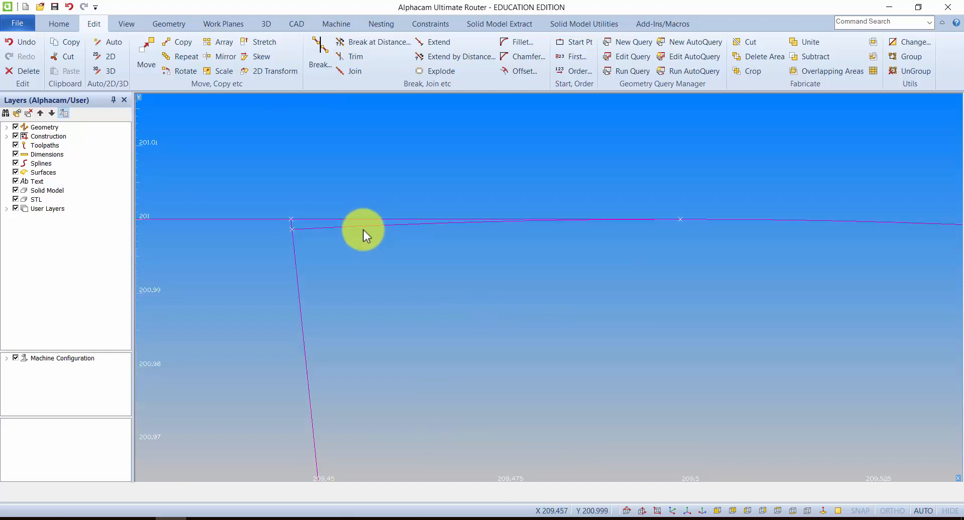
pyautogui.click(349, 57)
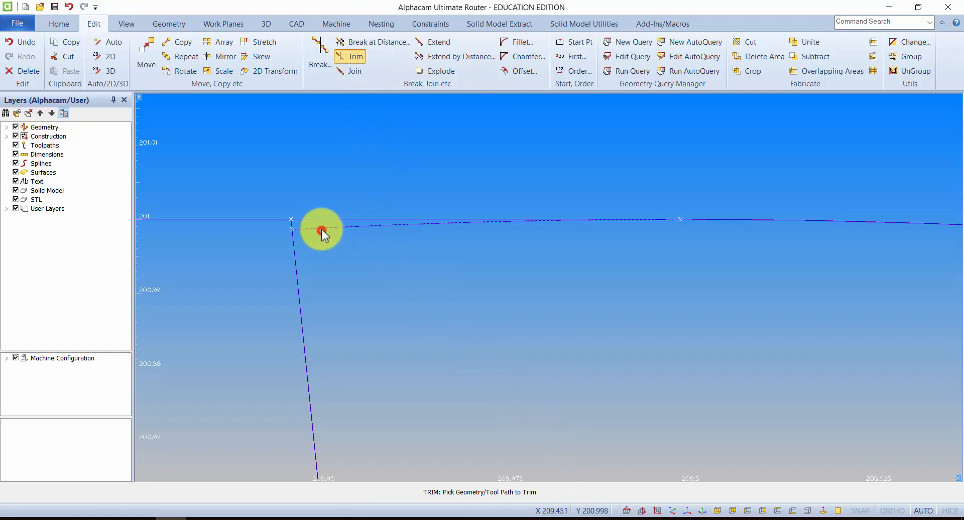
pyautogui.scroll(-6, 336, 233)
pyautogui.scroll(8, 388, 381)
pyautogui.scroll(3, 378, 436)
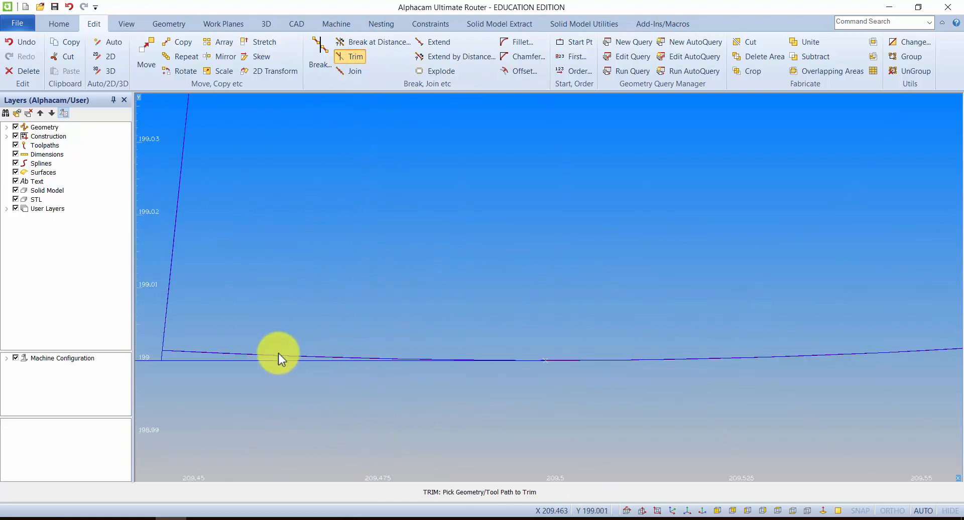
pyautogui.scroll(-1, 346, 328)
pyautogui.press('Escape')
pyautogui.scroll(-12, 378, 317)
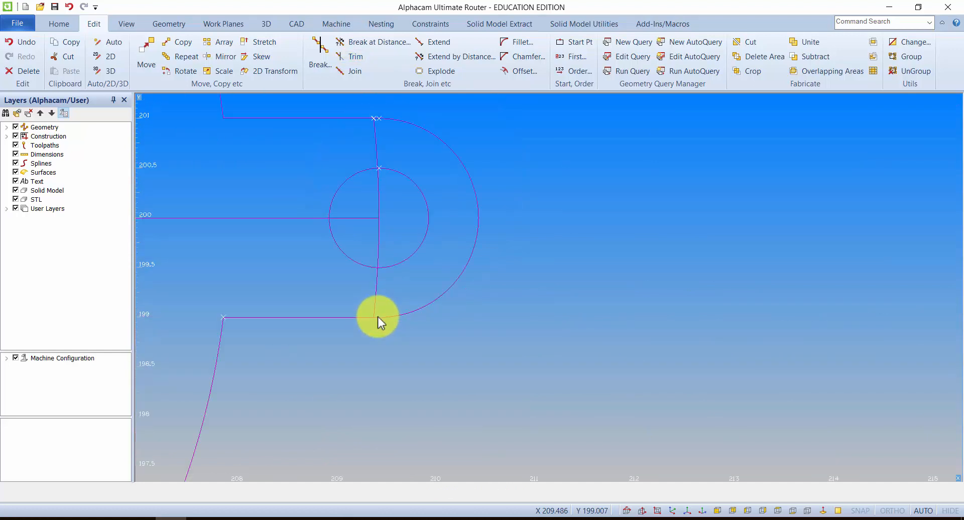
# Delete the leftover arc sliver beneath the upper horizontal line at the start of the rounded tab end
pyautogui.scroll(7, 381, 213)
pyautogui.scroll(8, 345, 242)
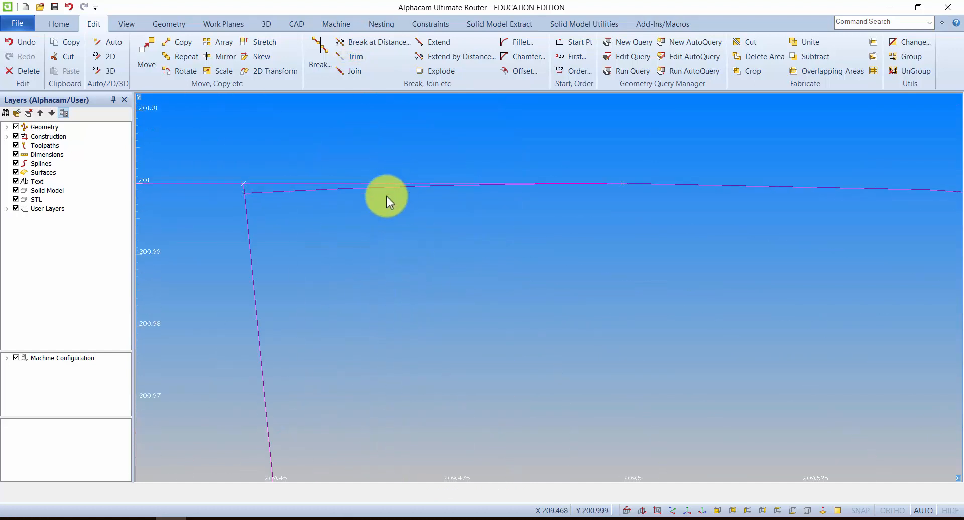
pyautogui.click(19, 71)
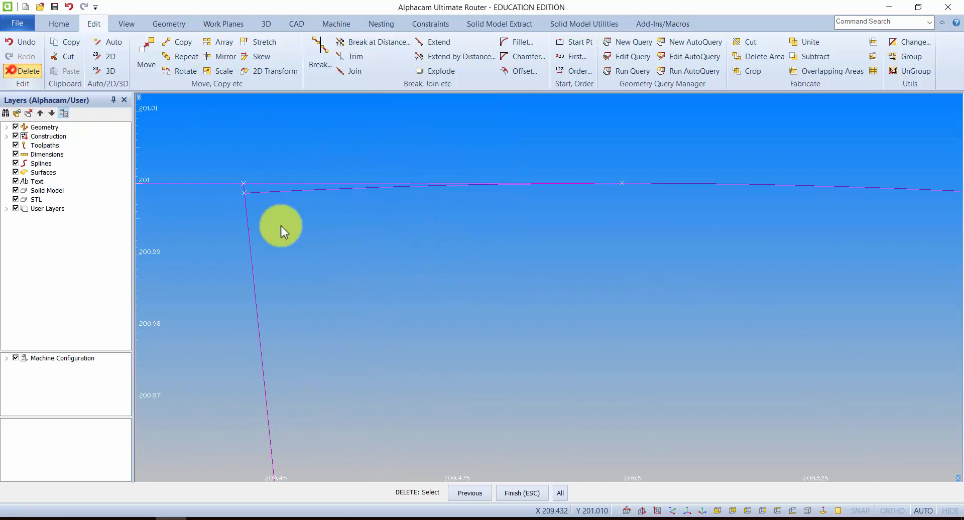
pyautogui.click(279, 191)
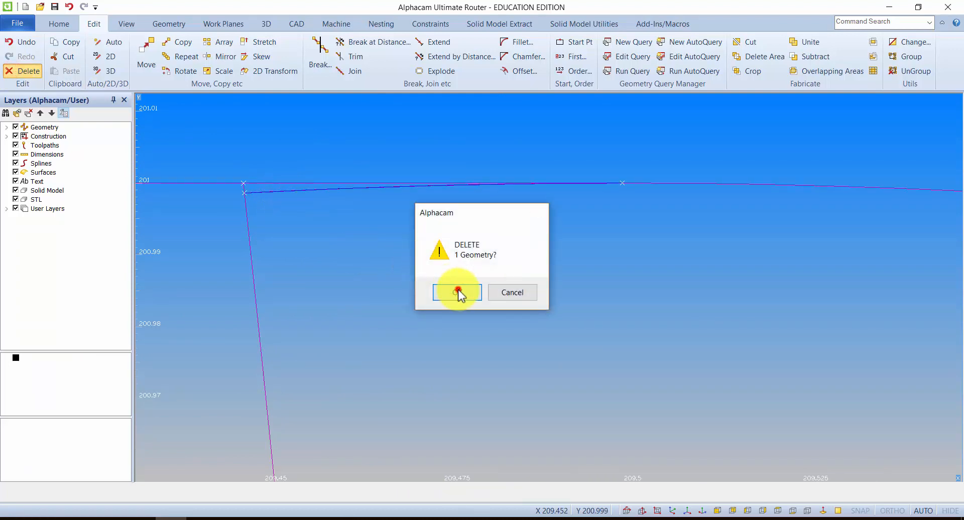
pyautogui.click(457, 292)
pyautogui.scroll(3, 341, 251)
pyautogui.scroll(-20, 340, 251)
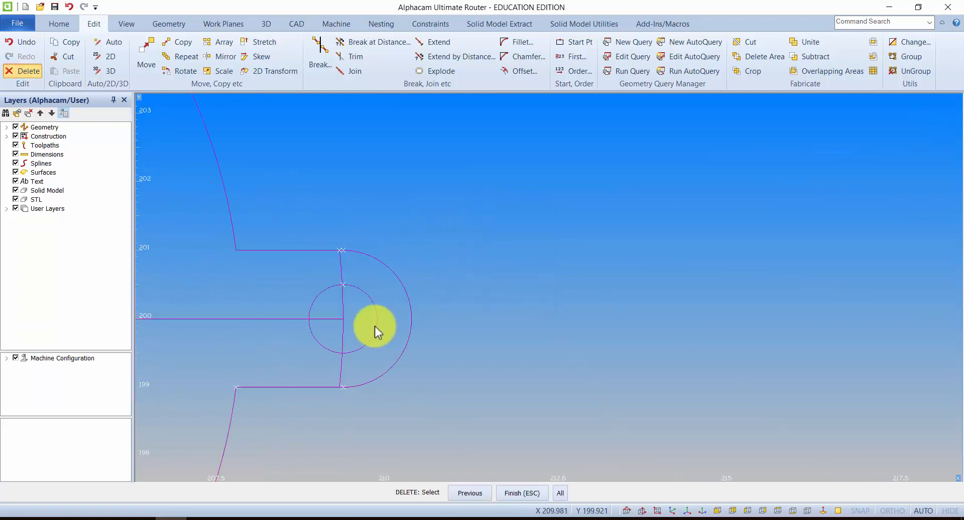
# Examine the junction of the upper horizontal line with the rounded tab end up close, leaving the geometry undeleted
pyautogui.scroll(15, 426, 296)
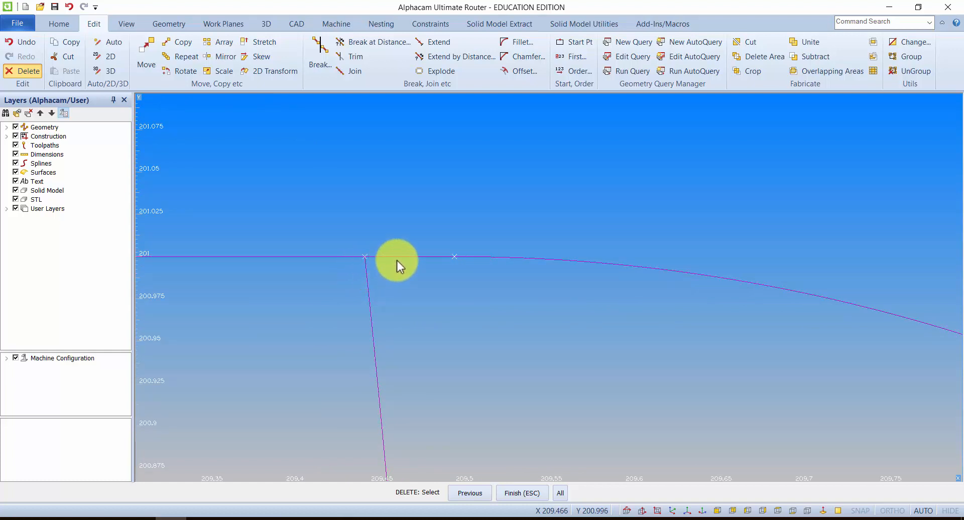
pyautogui.click(360, 255)
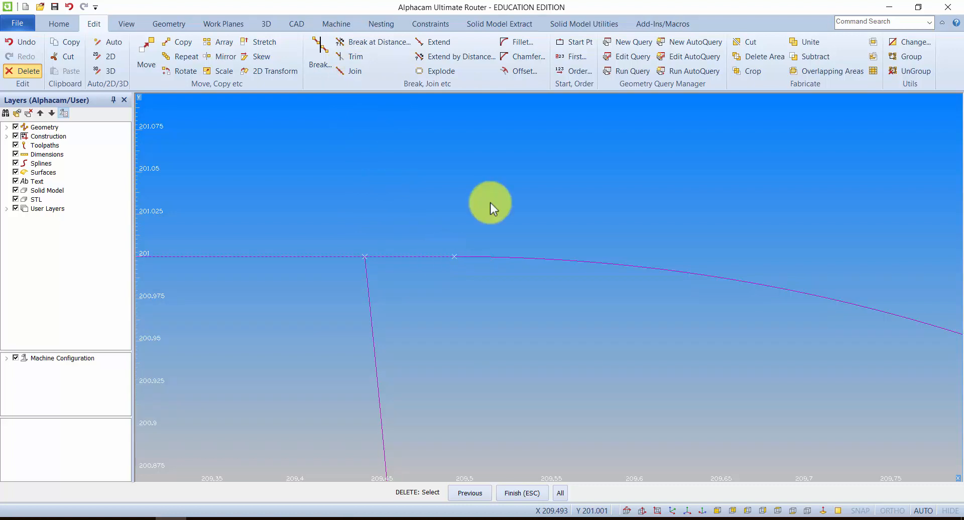
pyautogui.press('Escape')
pyautogui.scroll(-6, 565, 199)
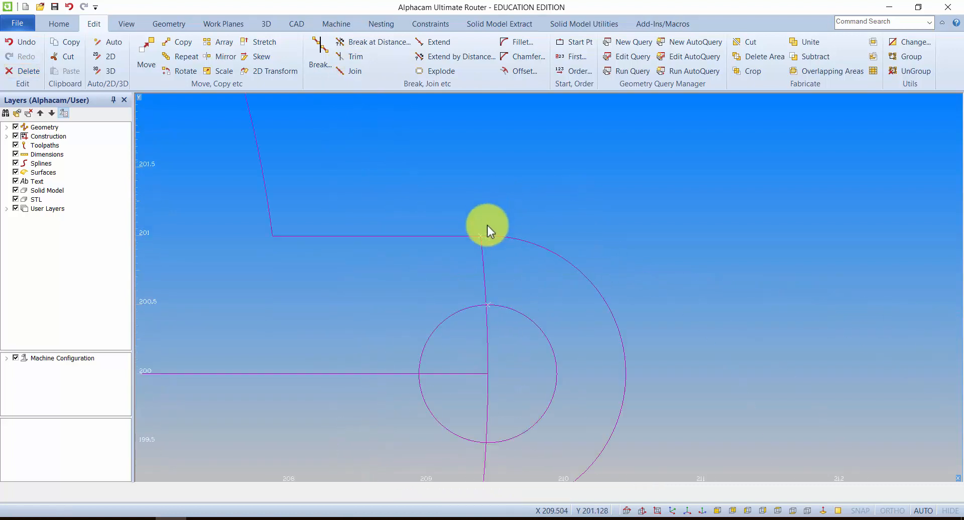
pyautogui.scroll(5, 487, 226)
pyautogui.scroll(5, 483, 240)
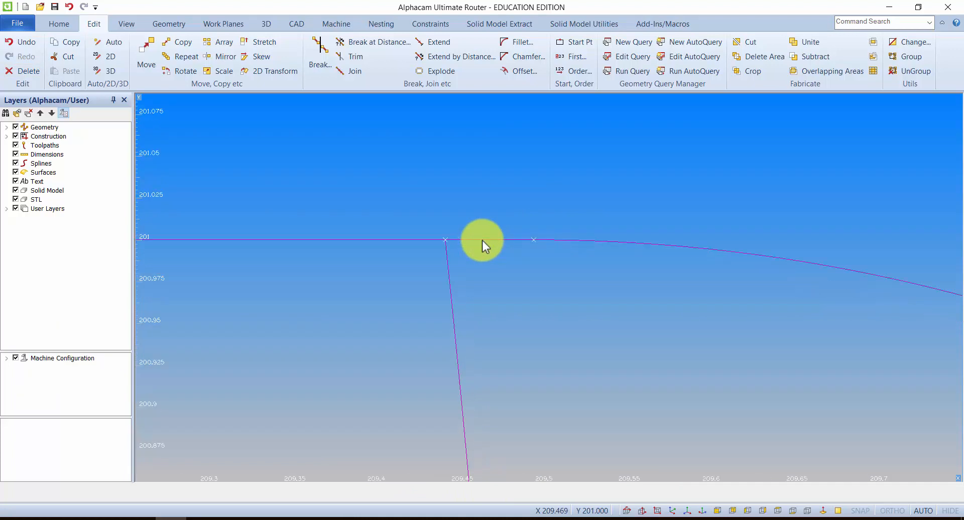
pyautogui.scroll(-15, 416, 298)
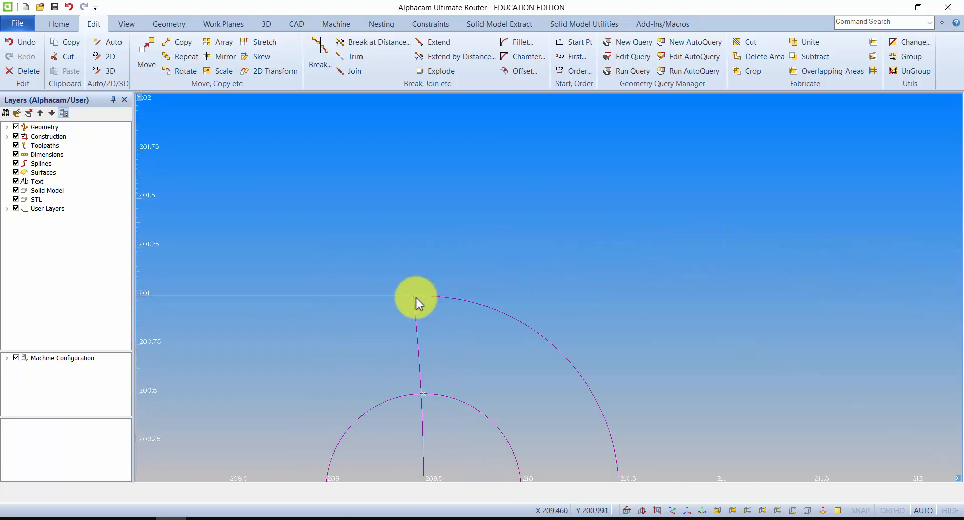
pyautogui.scroll(1, 406, 325)
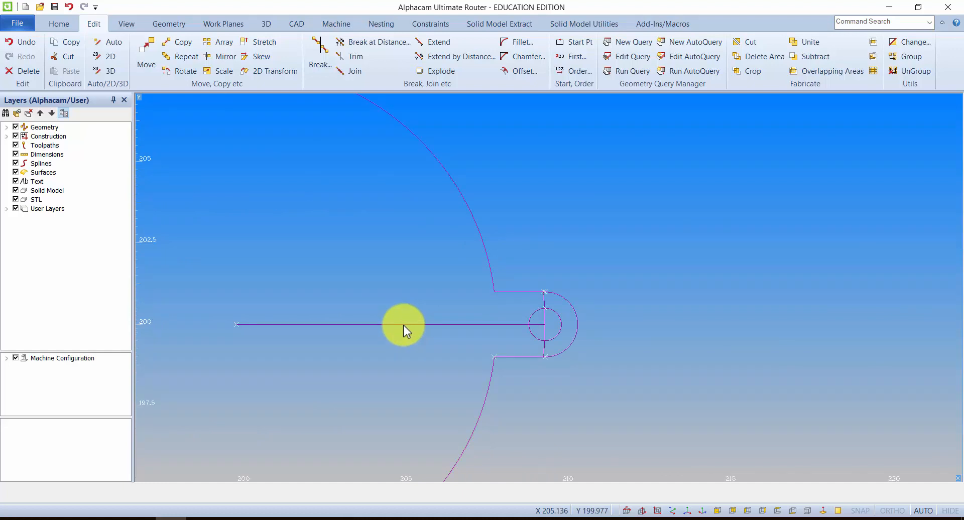
# Rotate the tab's lower horizontal line by 30 degrees about the large circle's centre, with 2 copies including the original
pyautogui.click(174, 69)
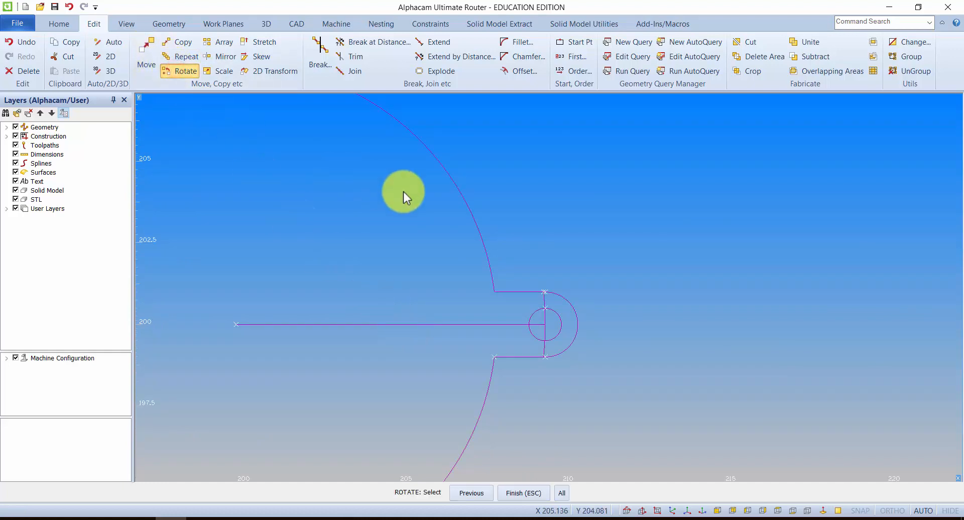
pyautogui.click(520, 357)
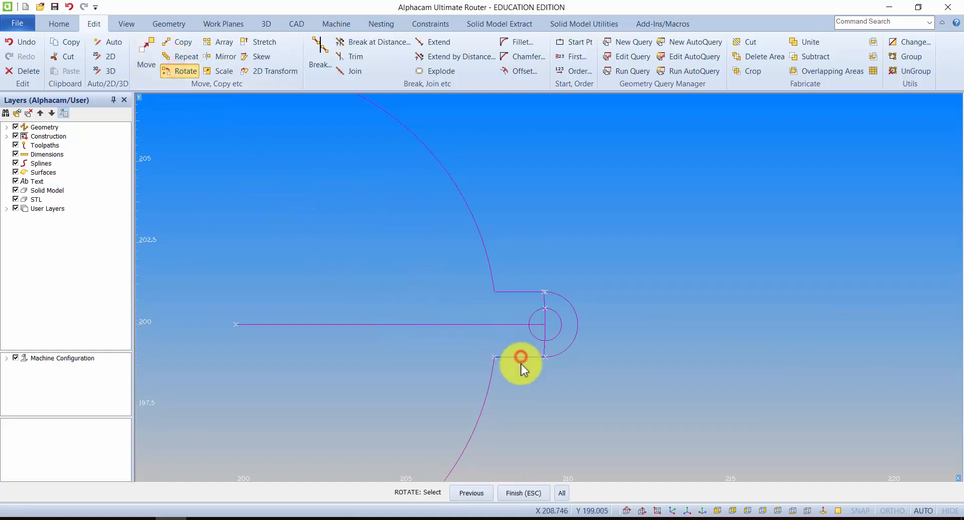
pyautogui.click(523, 493)
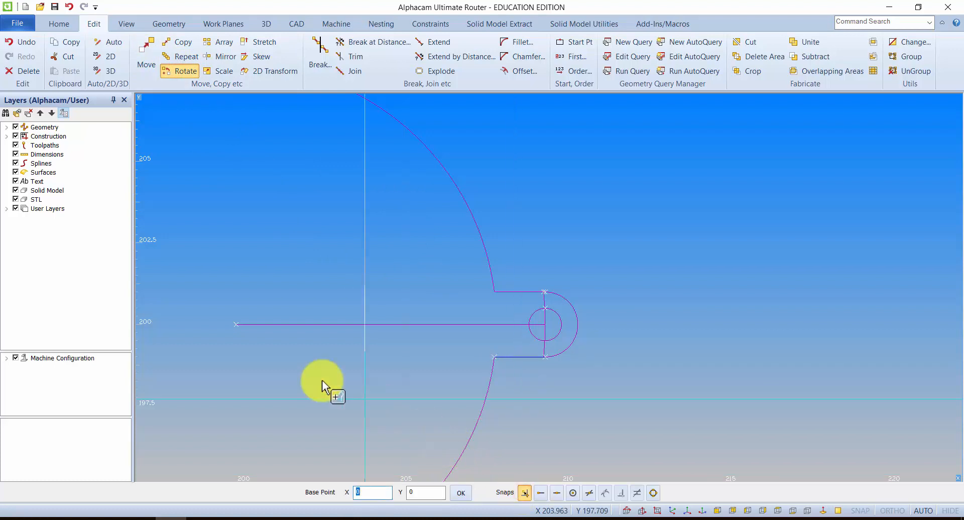
pyautogui.click(236, 324)
pyautogui.write('30')
pyautogui.press('Return')
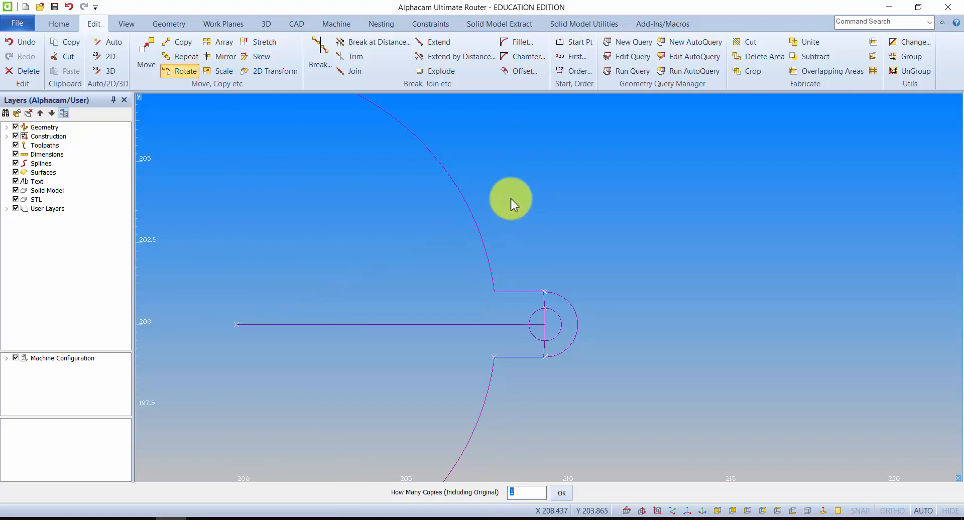
pyautogui.write('2')
pyautogui.press('Return')
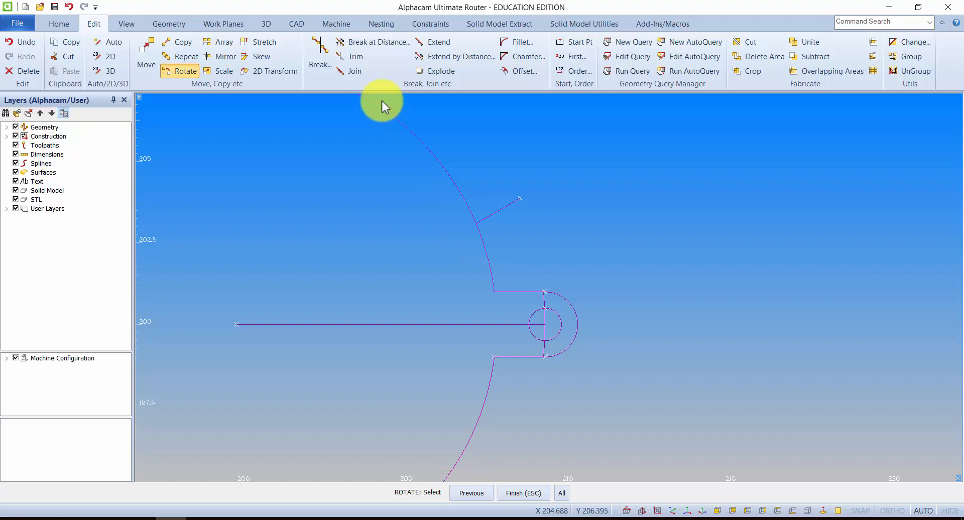
# Trim the large circle's upper-right arc beyond the rotated line, using all geometries as cutting geometries
pyautogui.click(350, 56)
pyautogui.click(586, 494)
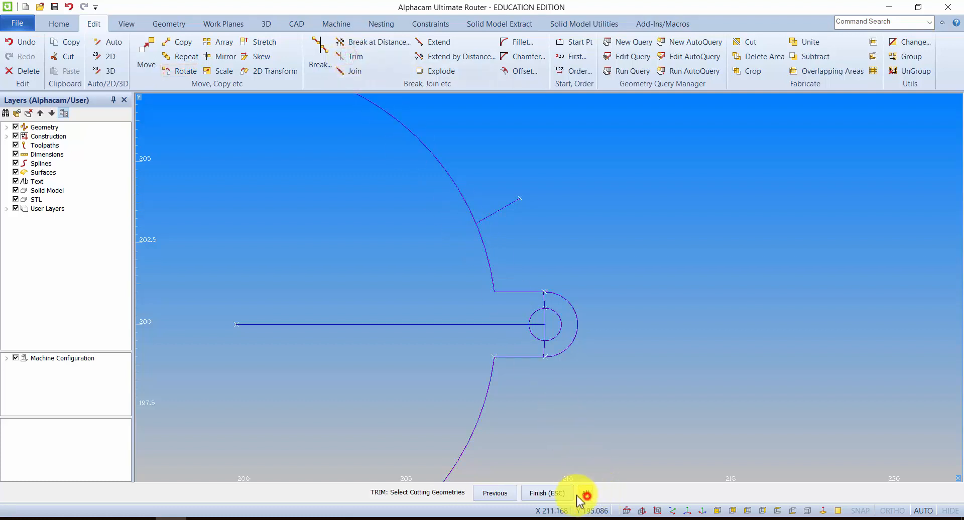
pyautogui.click(552, 494)
pyautogui.click(457, 188)
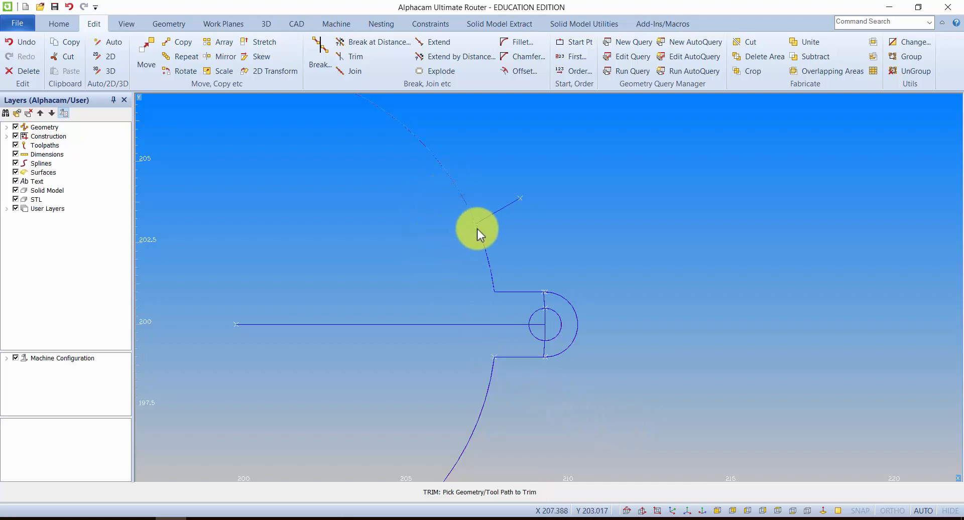
pyautogui.scroll(-2, 477, 268)
pyautogui.press('Escape')
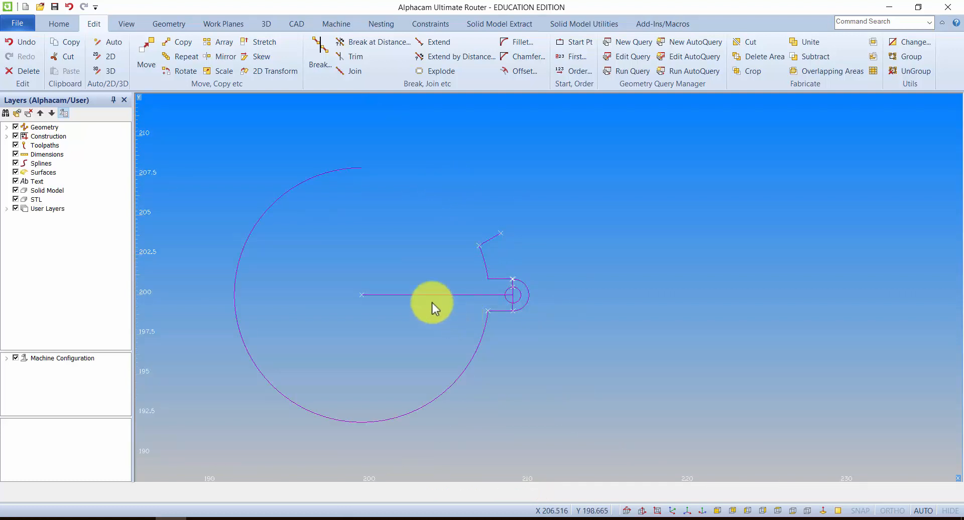
# Delete the remaining large arc and the rotated short line, keeping the short arc above the tab
pyautogui.click(25, 71)
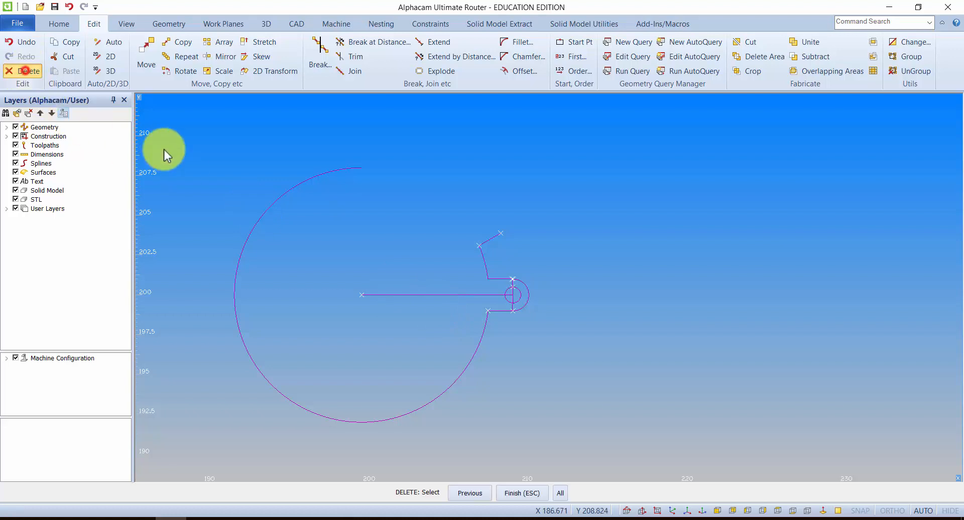
pyautogui.click(296, 184)
pyautogui.press('Escape')
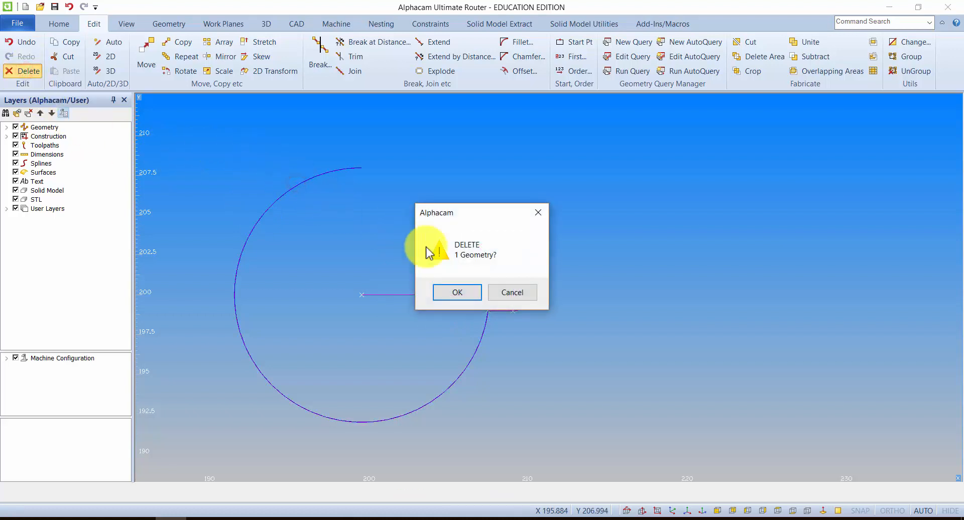
pyautogui.click(458, 292)
pyautogui.scroll(2, 485, 281)
pyautogui.scroll(3, 485, 278)
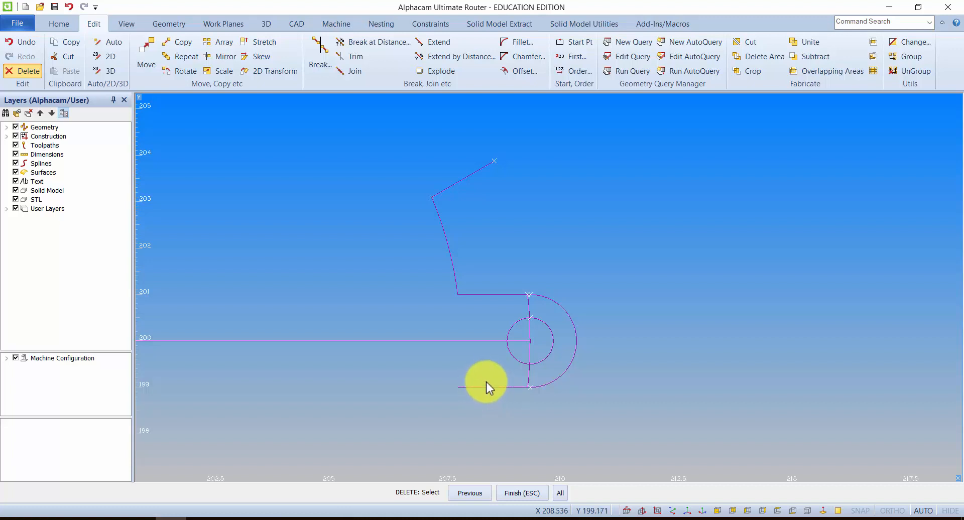
pyautogui.click(459, 182)
pyautogui.click(452, 296)
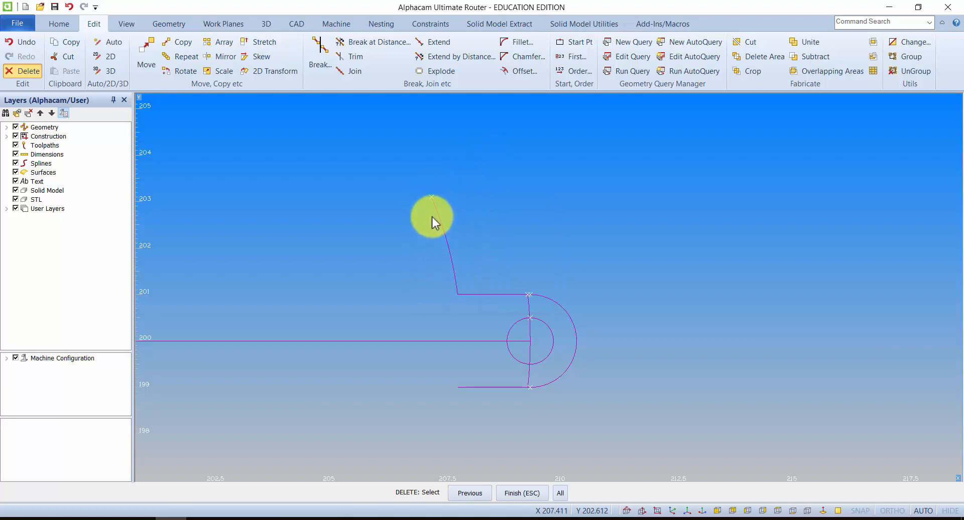
# Change the tab's two horizontal lines, rounded end, small circle and adjoining short arc from construction to geometry
pyautogui.moveTo(492, 274); pyautogui.dragTo(466, 264, button='middle')
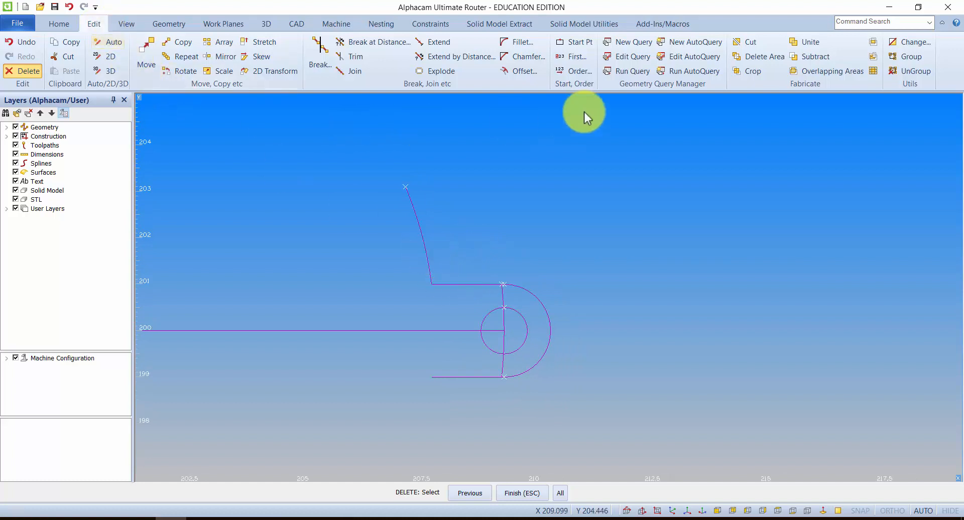
pyautogui.click(919, 42)
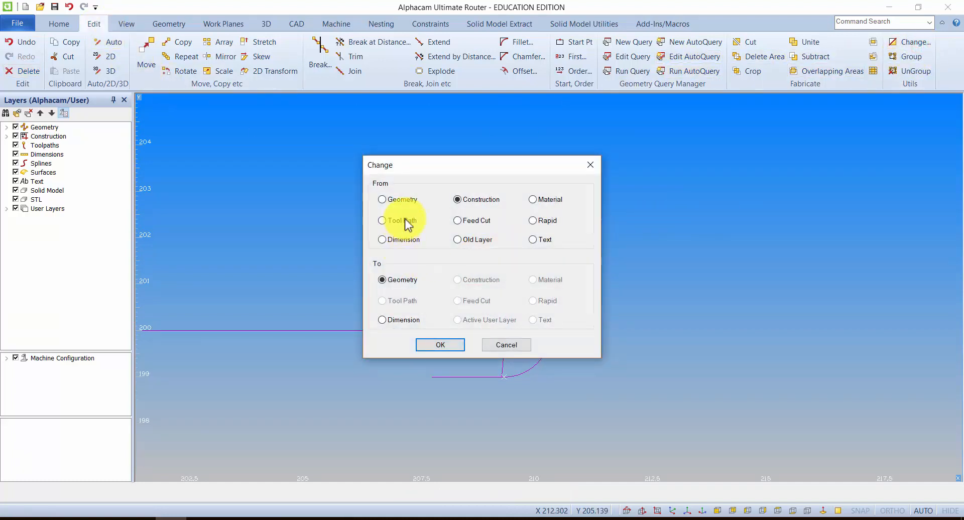
pyautogui.click(429, 341)
pyautogui.click(465, 379)
pyautogui.click(519, 374)
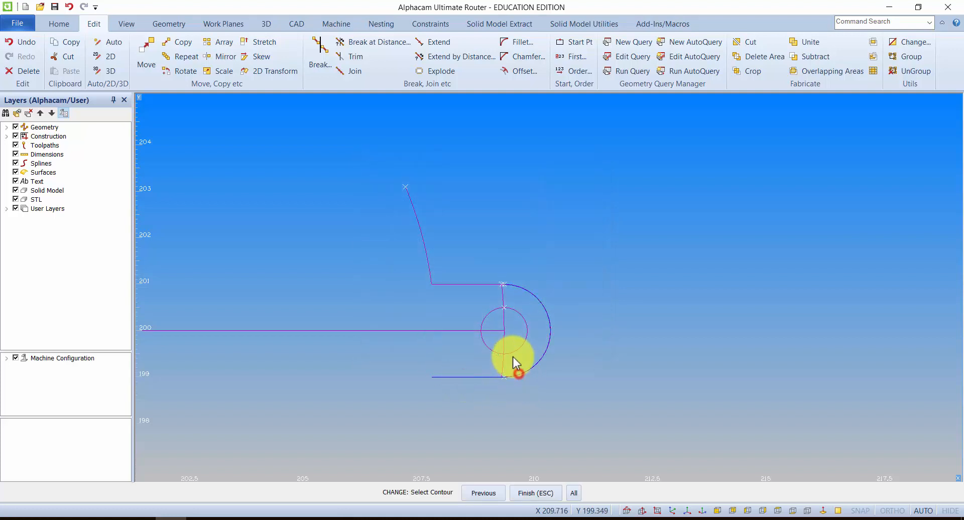
pyautogui.click(475, 285)
pyautogui.click(428, 264)
pyautogui.click(544, 492)
# Rotate the tab outline, small circle and short arc about the centre point (200, 200) into 12 evenly spaced copies including the original
pyautogui.scroll(-5, 472, 347)
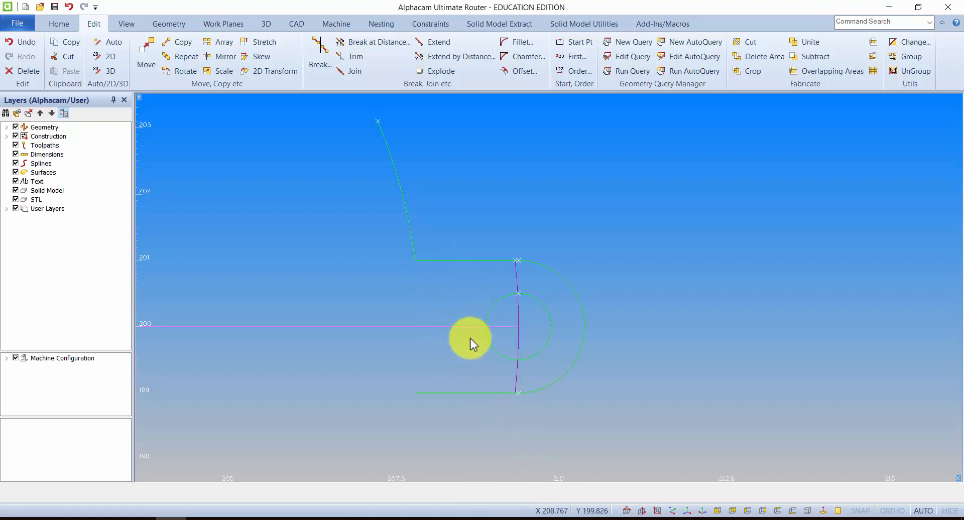
pyautogui.scroll(2, 469, 338)
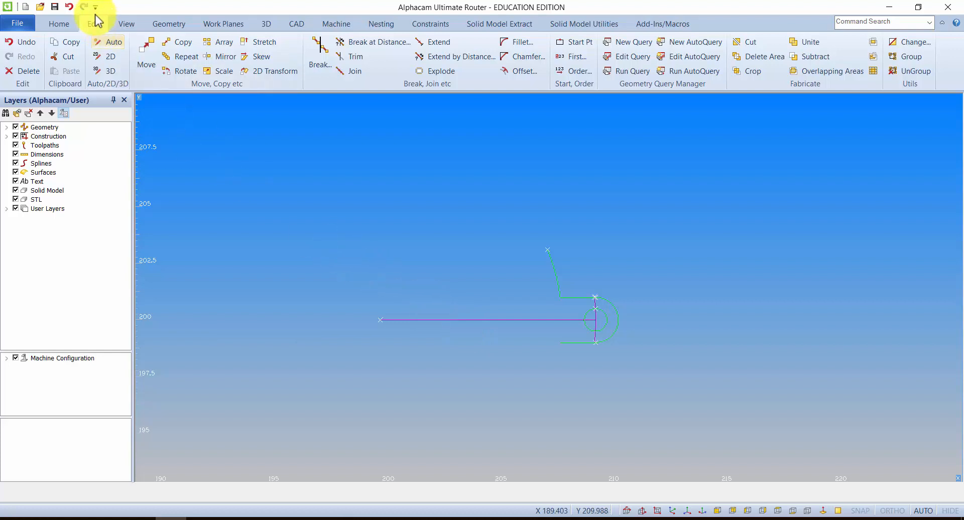
pyautogui.click(182, 71)
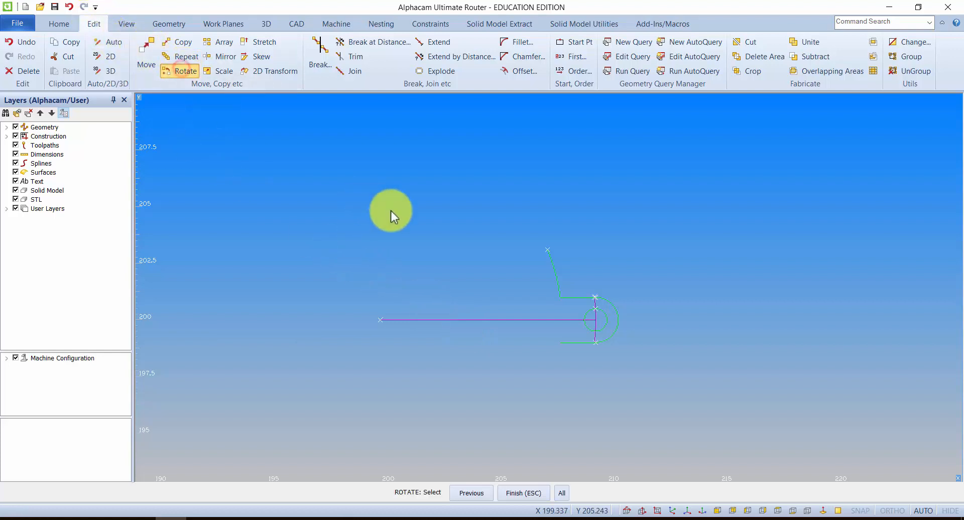
pyautogui.click(568, 296)
pyautogui.click(608, 302)
pyautogui.click(578, 340)
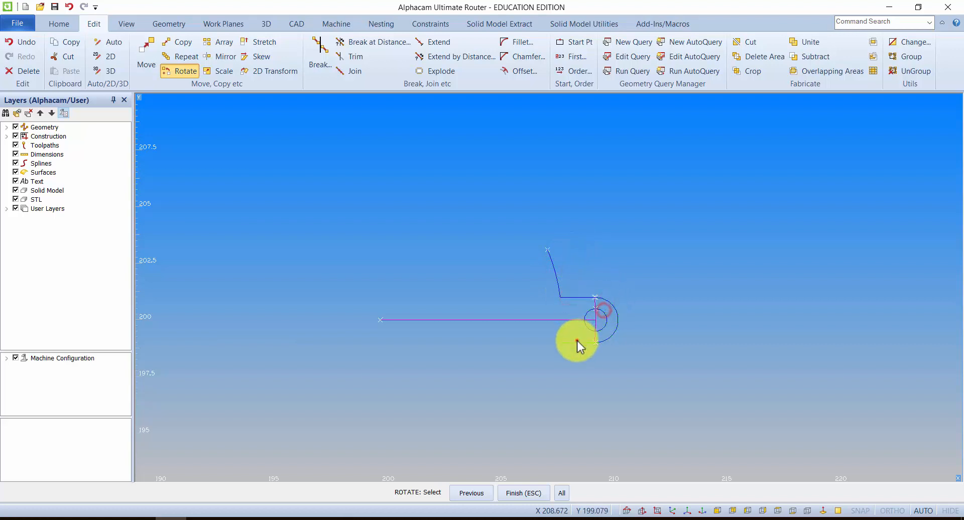
pyautogui.click(532, 495)
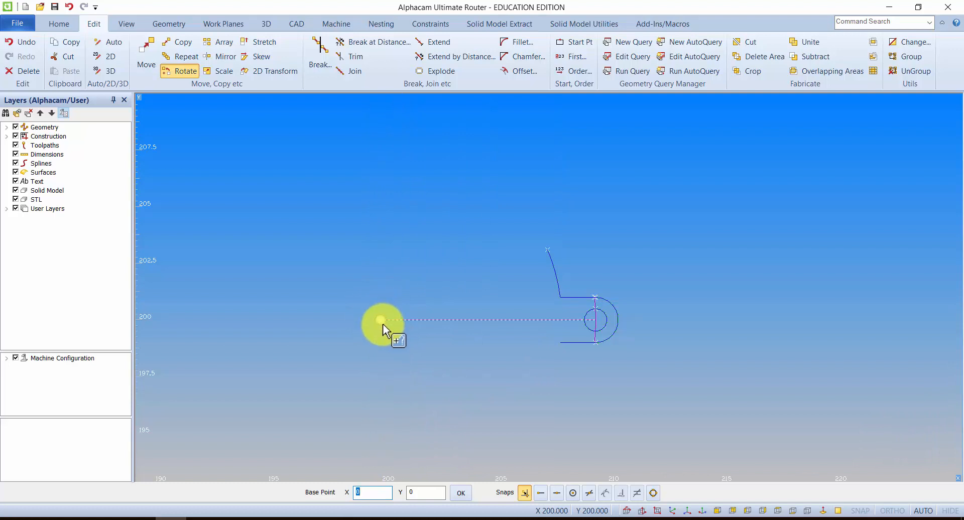
pyautogui.click(382, 323)
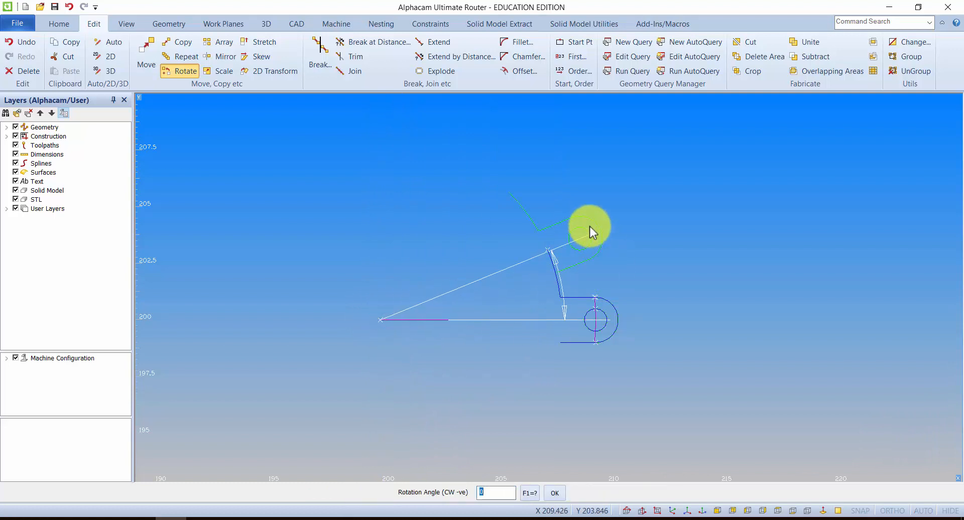
pyautogui.click(577, 211)
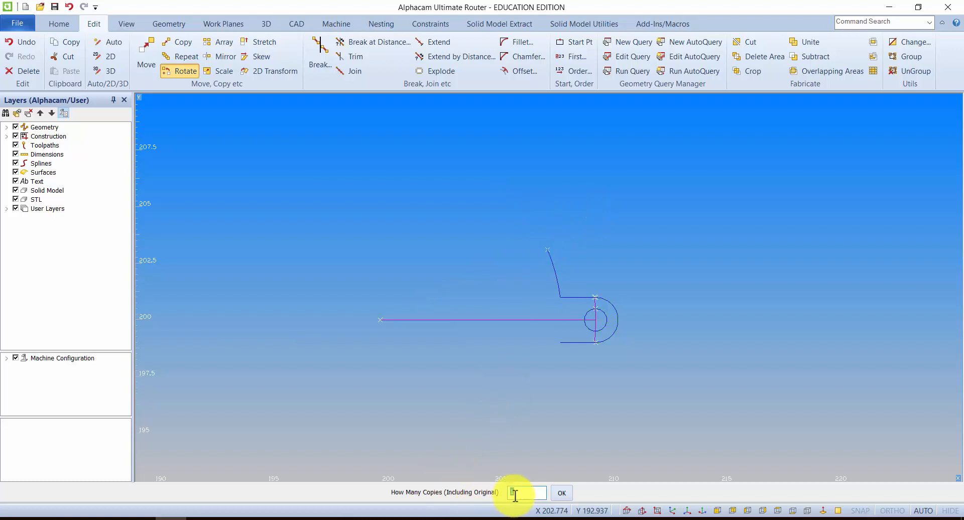
pyautogui.write('12')
pyautogui.press('Return')
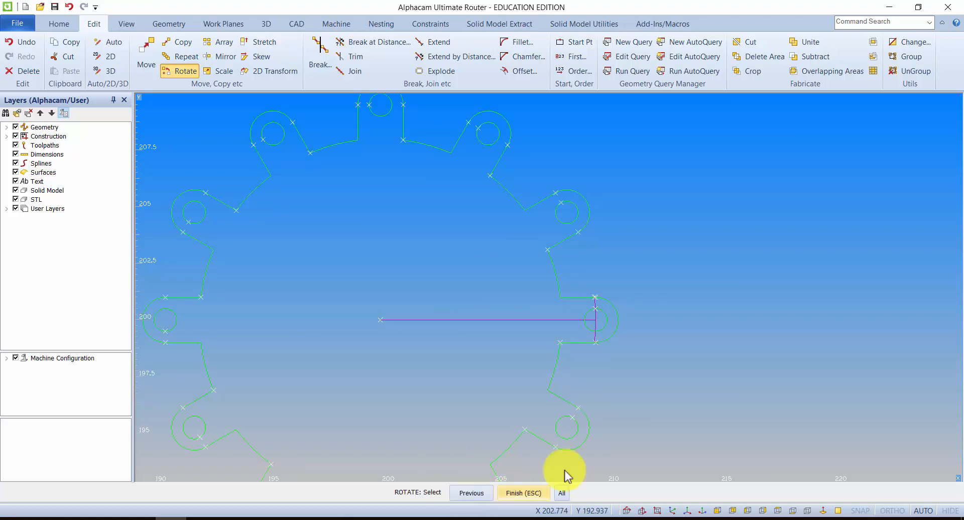
# Join all the geometries so the rotated tabs and arcs form a continuous outline
pyautogui.scroll(-2, 615, 314)
pyautogui.moveTo(603, 306); pyautogui.dragTo(600, 277, button='middle')
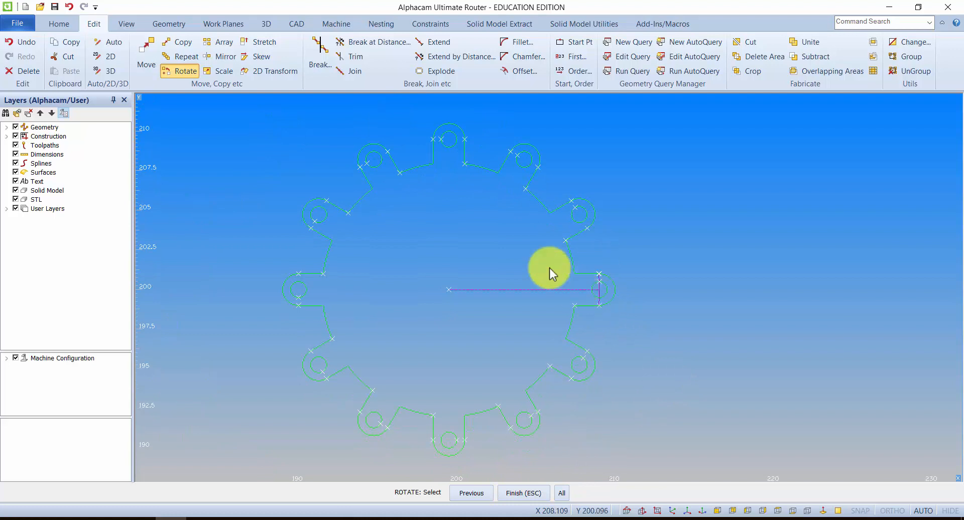
pyautogui.scroll(-1, 397, 183)
pyautogui.click(355, 71)
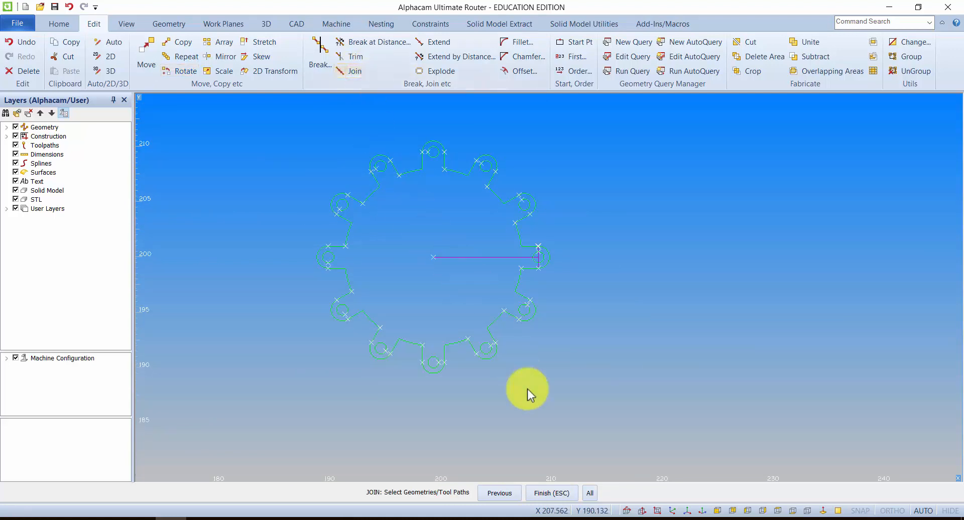
pyautogui.click(590, 493)
pyautogui.click(560, 493)
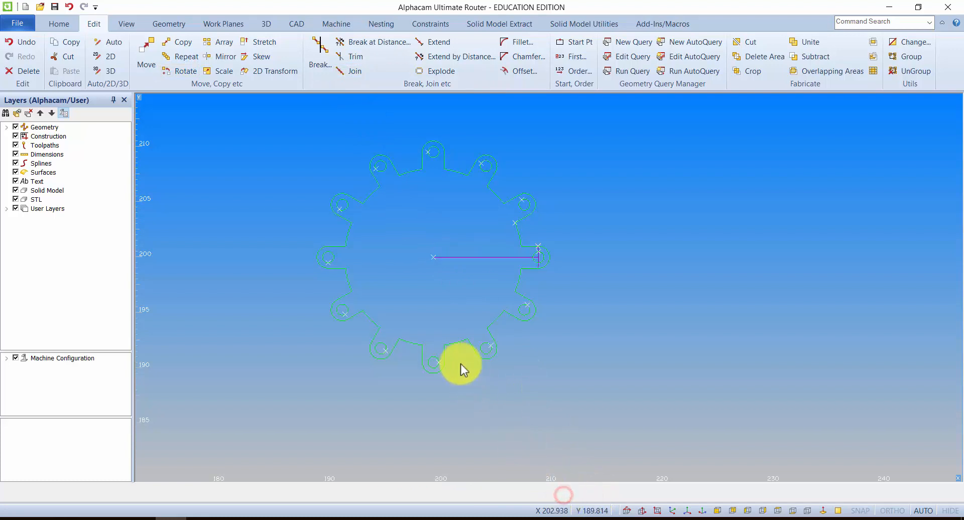
# Turn off the visibility of the Construction layer
pyautogui.scroll(2, 542, 241)
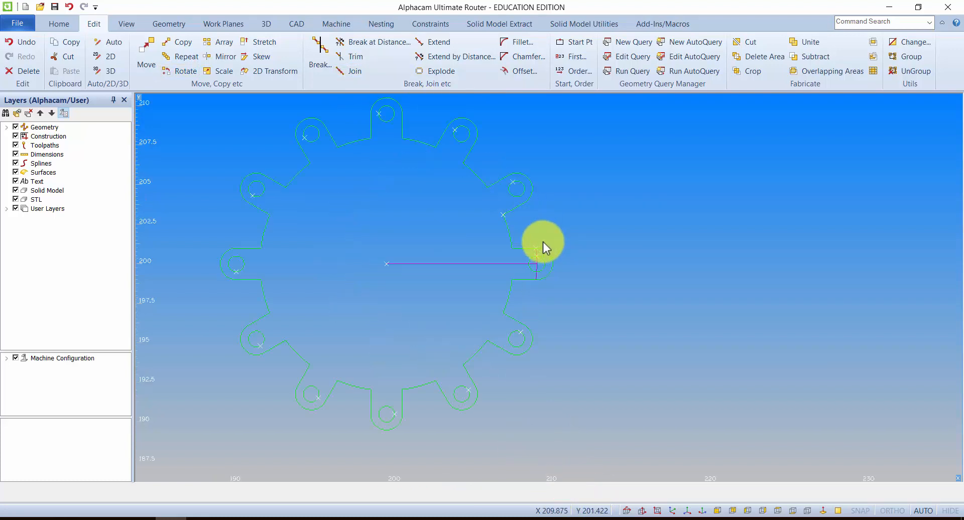
pyautogui.scroll(2, 524, 222)
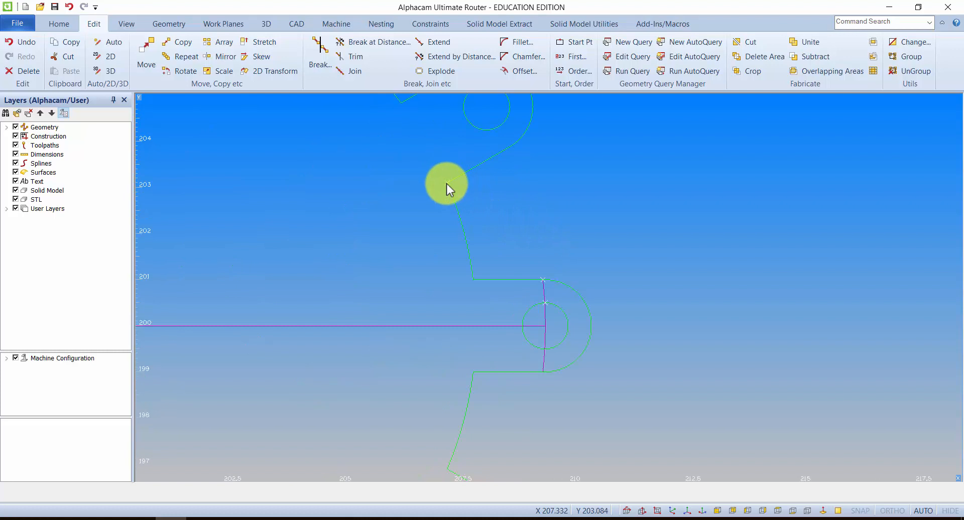
pyautogui.scroll(2, 543, 286)
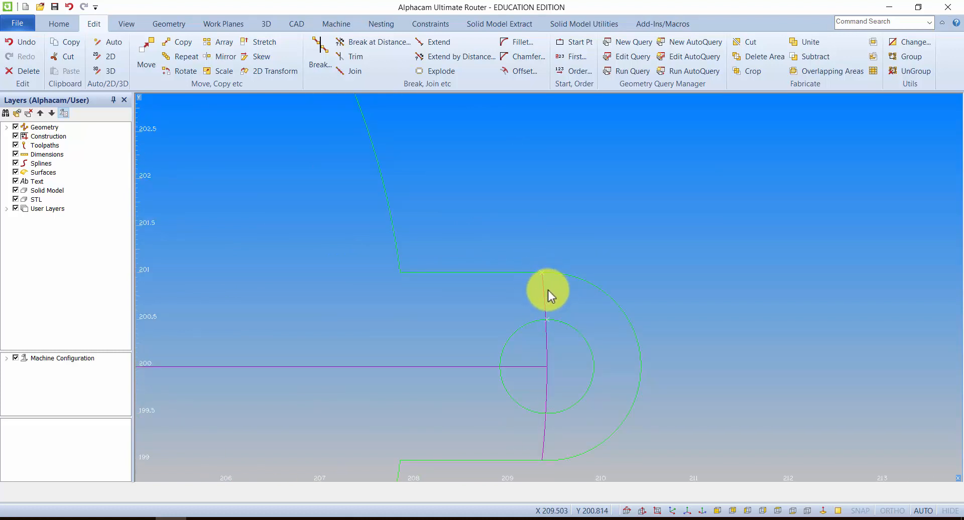
pyautogui.scroll(-2, 543, 290)
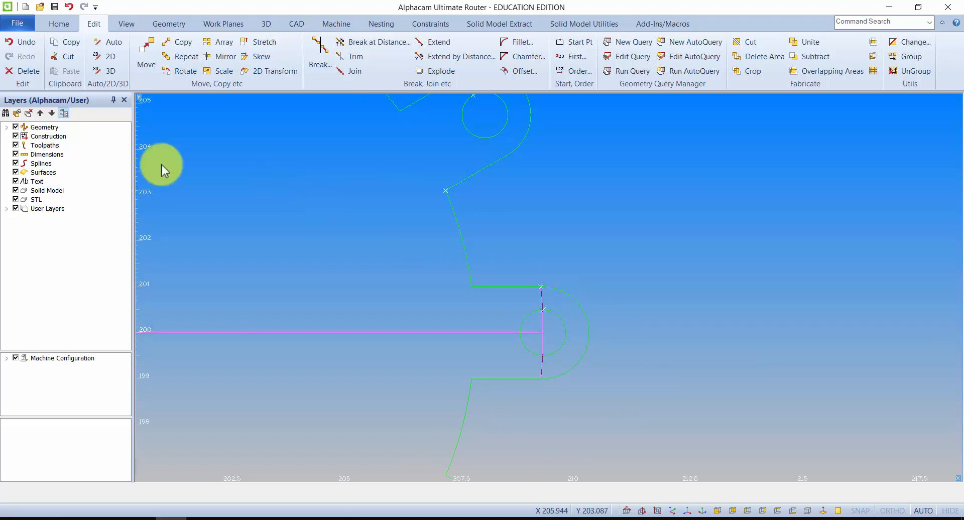
pyautogui.click(16, 136)
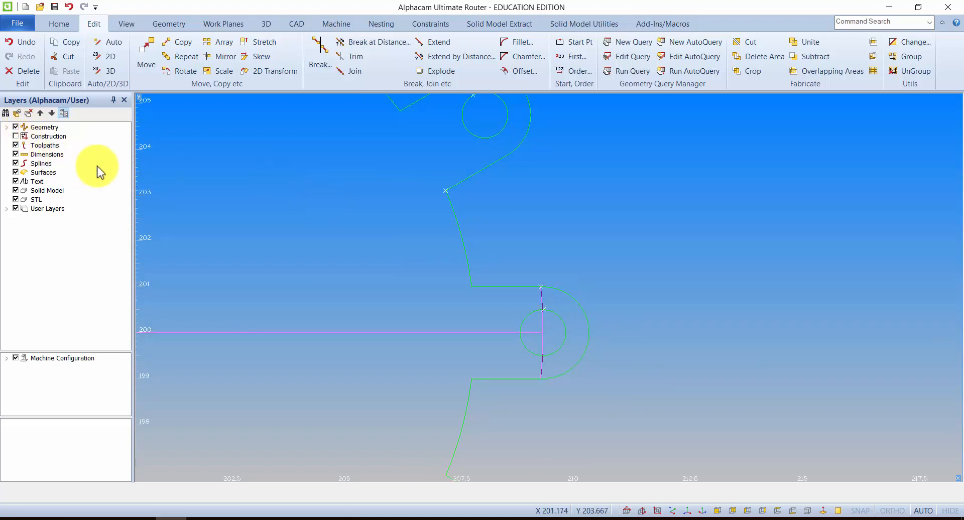
# Delete the leftover horizontal centre line and the construction arc crossing the right-hand tab
pyautogui.scroll(-3, 362, 245)
pyautogui.scroll(2, 397, 276)
pyautogui.scroll(-1, 399, 276)
pyautogui.click(20, 71)
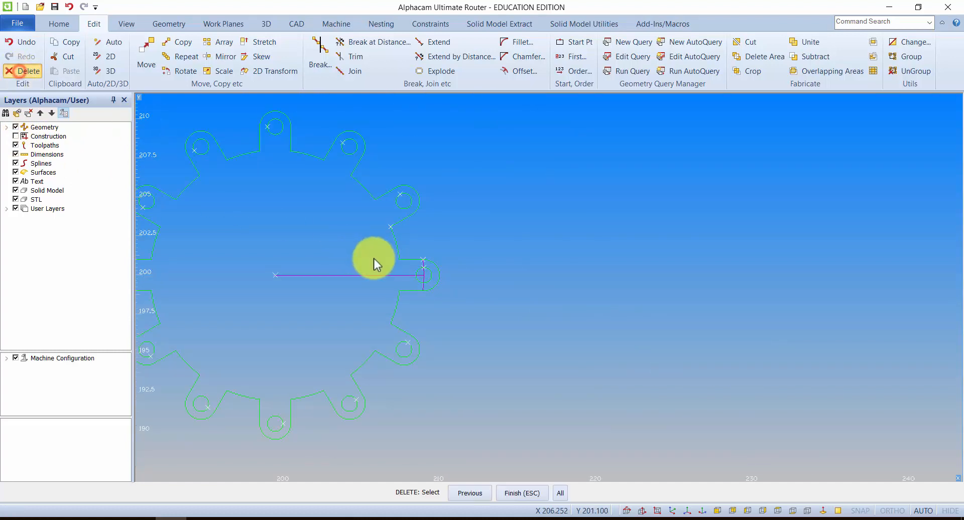
pyautogui.scroll(3, 407, 274)
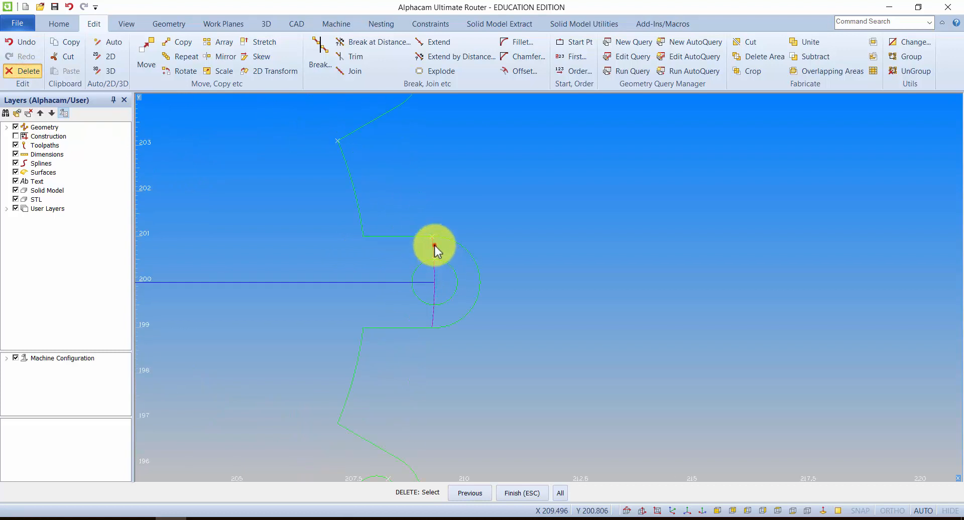
pyautogui.click(434, 248)
pyautogui.click(467, 293)
pyautogui.scroll(-2, 416, 249)
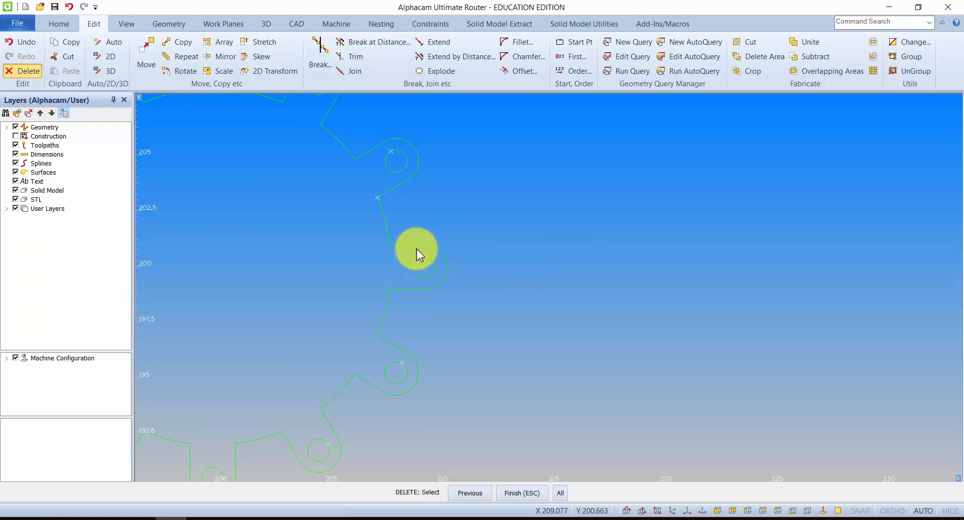
pyautogui.scroll(2, 426, 246)
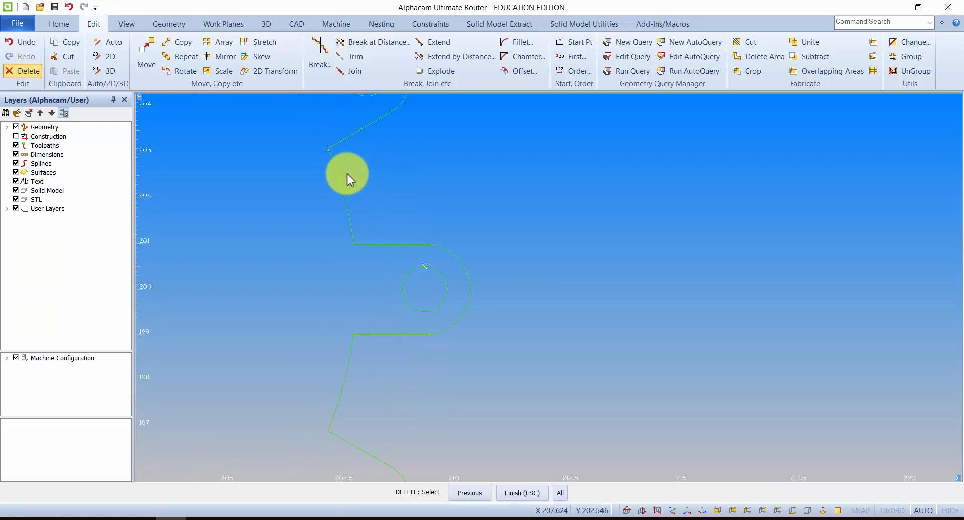
pyautogui.scroll(-3, 342, 176)
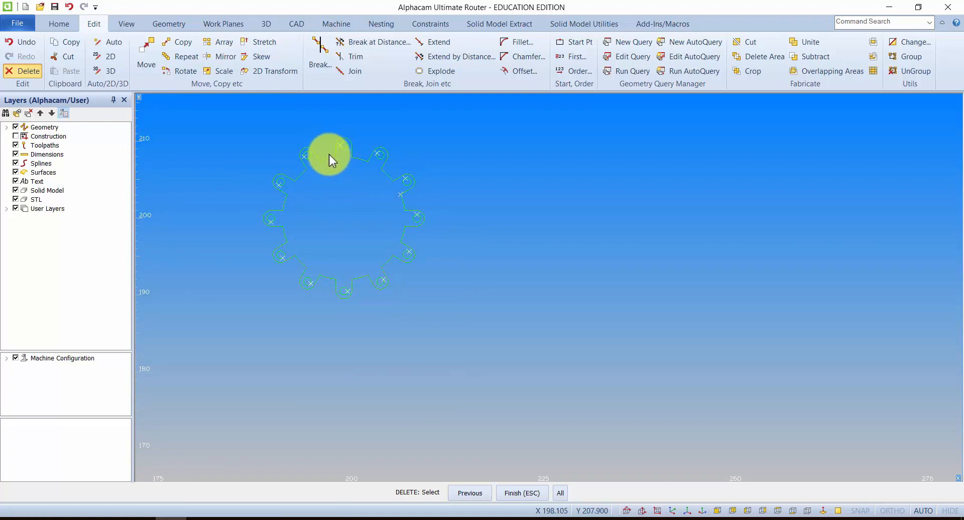
pyautogui.scroll(3, 393, 194)
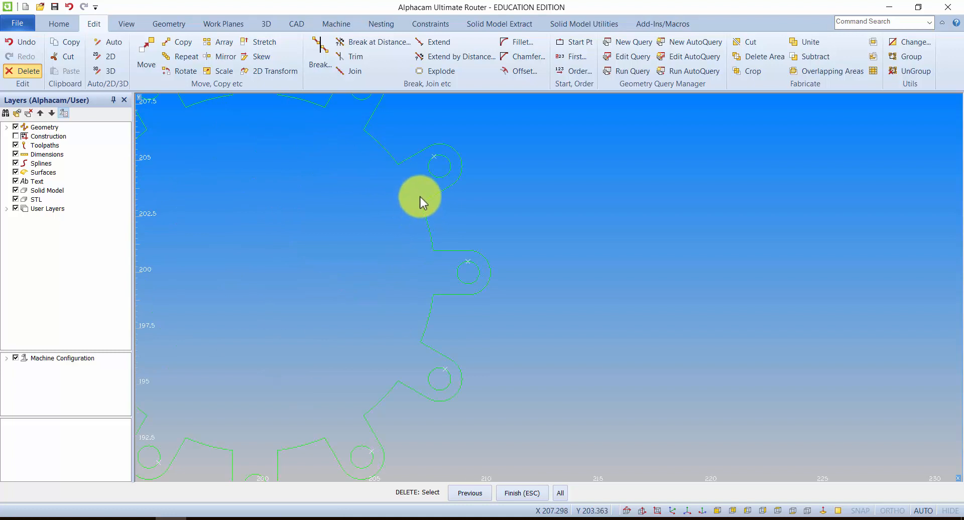
pyautogui.scroll(-3, 427, 207)
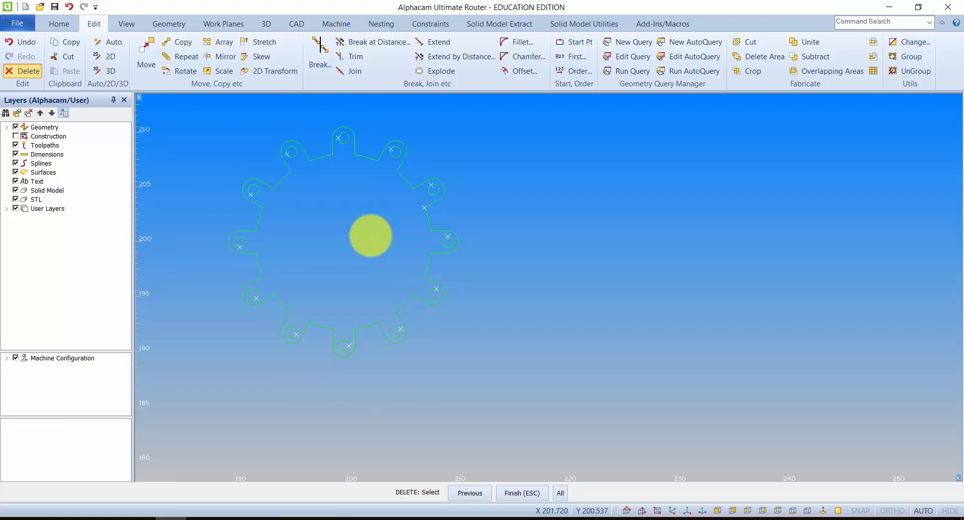
pyautogui.scroll(1, 349, 218)
pyautogui.press('Escape')
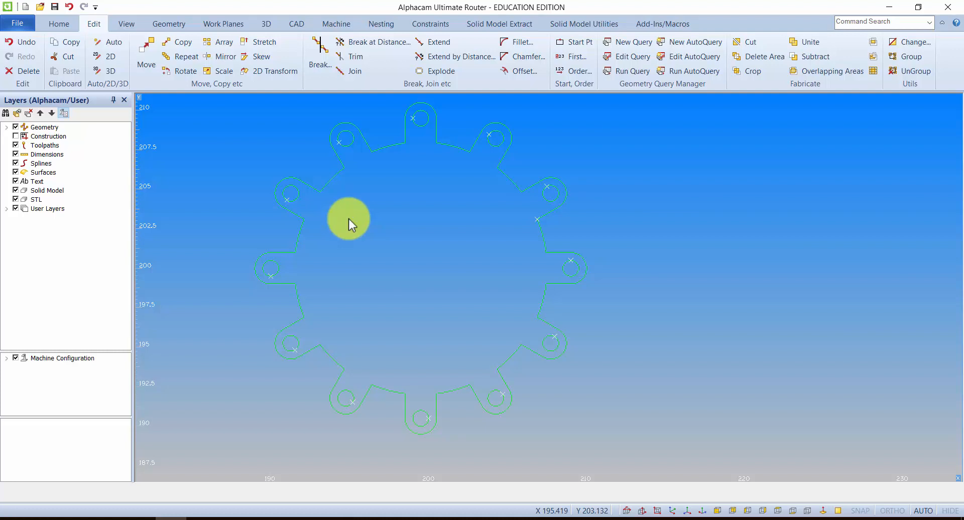
# Draw a circle of diameter 5 centred on the round figure's centre point (200, 200)
pyautogui.click(169, 23)
pyautogui.click(396, 56)
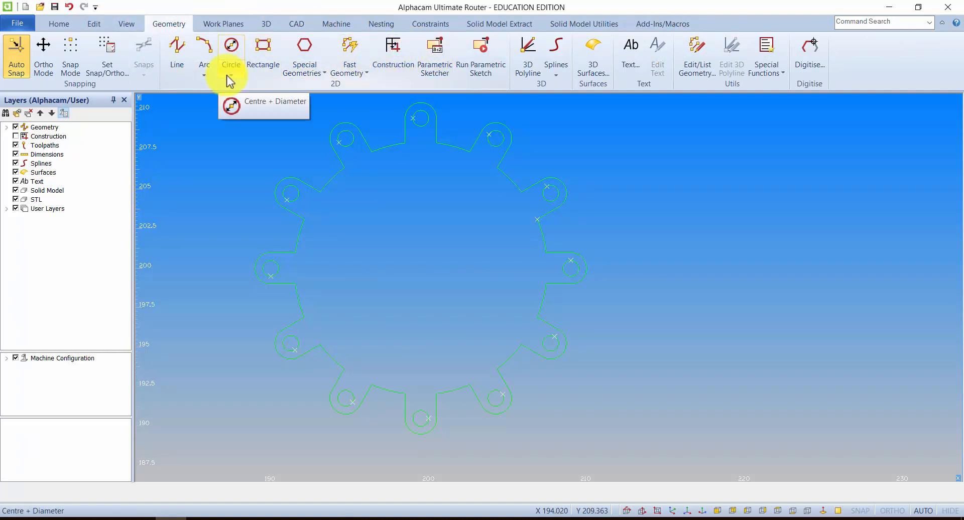
pyautogui.click(232, 54)
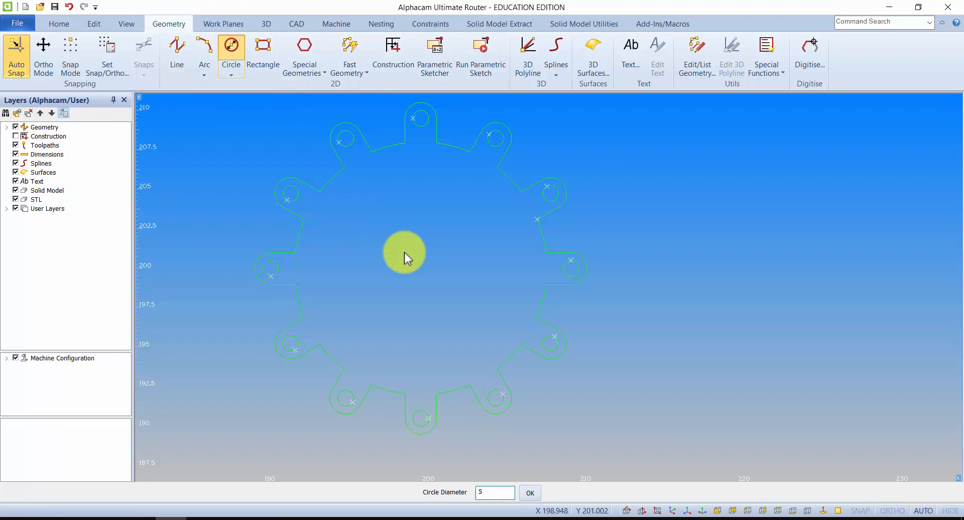
pyautogui.click(421, 269)
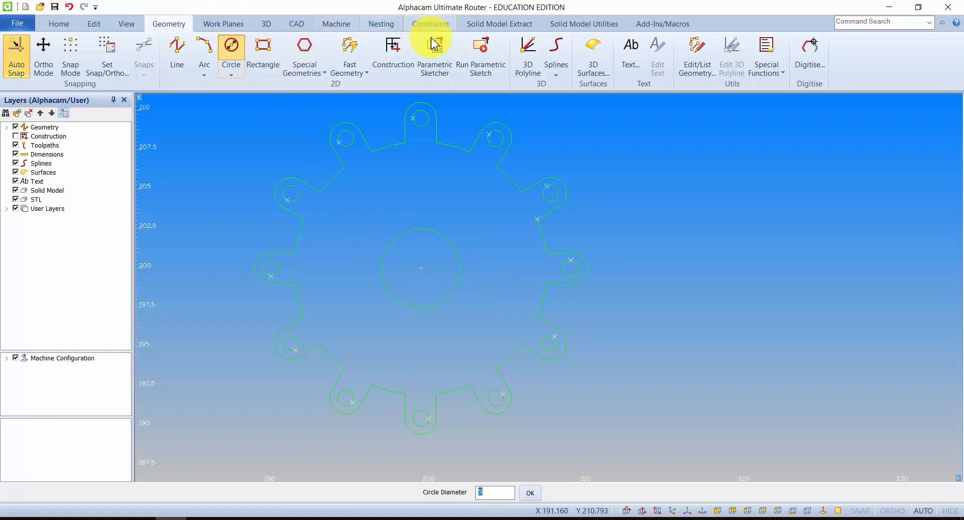
# Draw a construction circle of diameter 9 around the same centre point (200, 200)
pyautogui.click(230, 57)
pyautogui.press('Return')
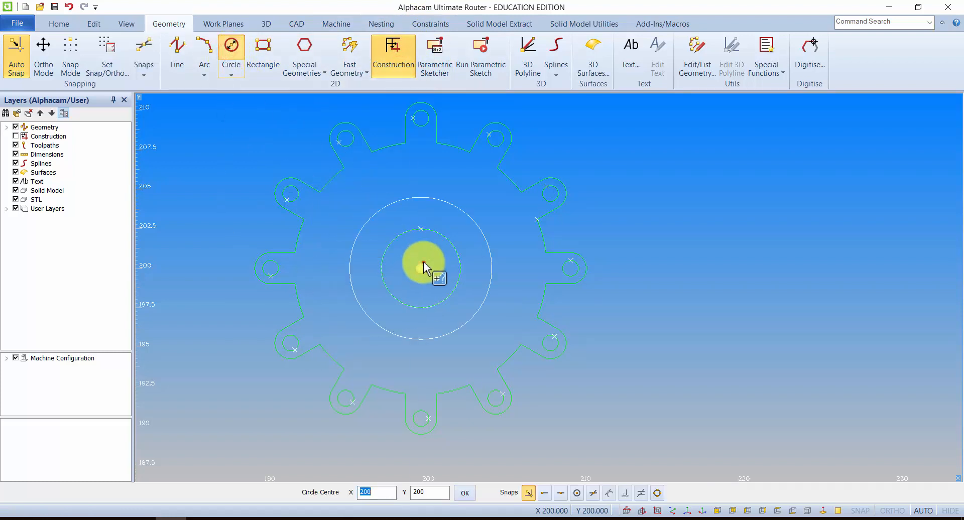
pyautogui.click(423, 261)
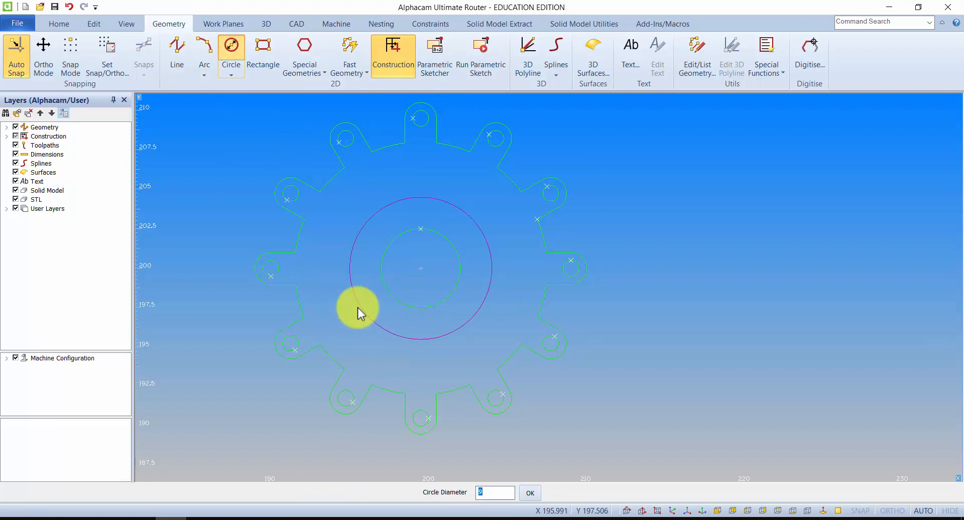
pyautogui.write('9')
pyautogui.press('Return')
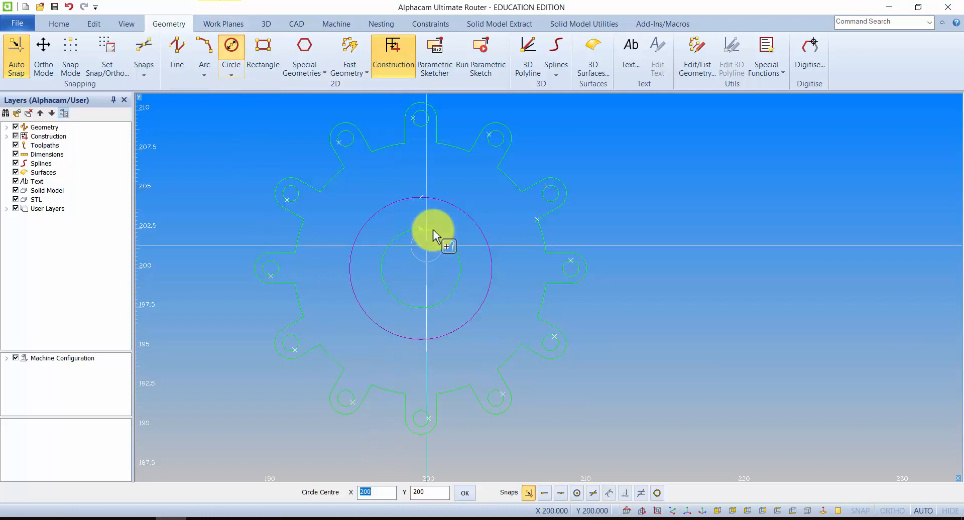
# Draw a construction circle of diameter 2 centred on the uppermost point of the larger construction circle
pyautogui.click(421, 197)
pyautogui.write('2')
pyautogui.press('Return')
pyautogui.press('Escape')
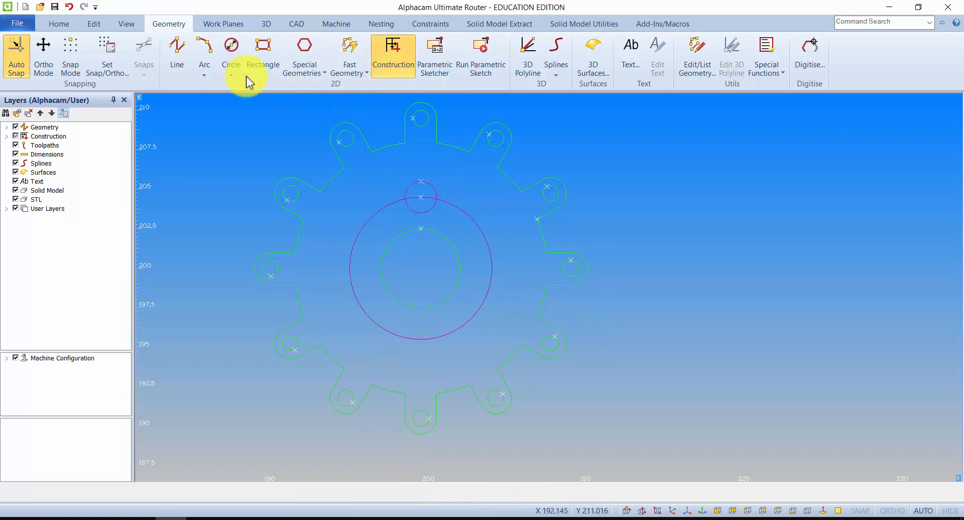
# Change the small circle of diameter 2 from construction to geometry
pyautogui.click(62, 24)
pyautogui.click(90, 24)
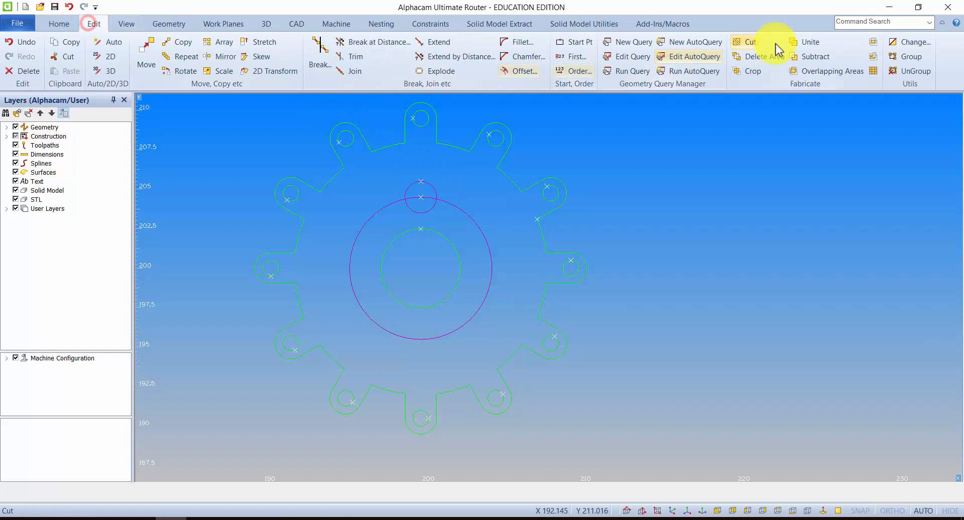
pyautogui.click(910, 42)
pyautogui.click(457, 200)
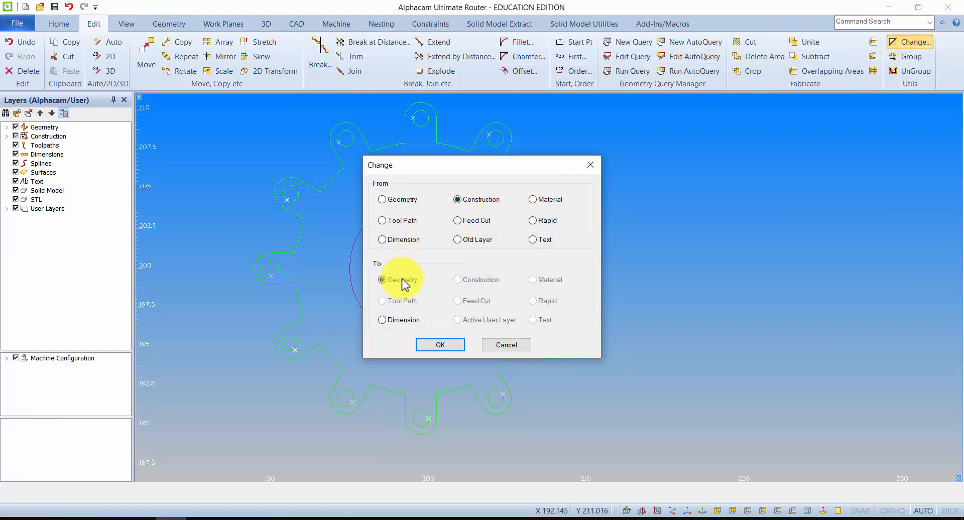
pyautogui.click(439, 346)
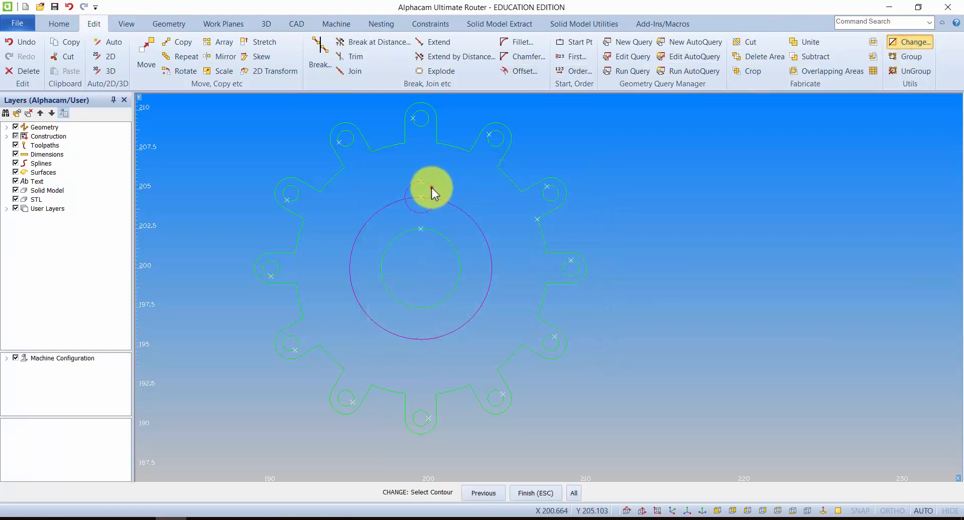
pyautogui.click(432, 191)
pyautogui.click(542, 492)
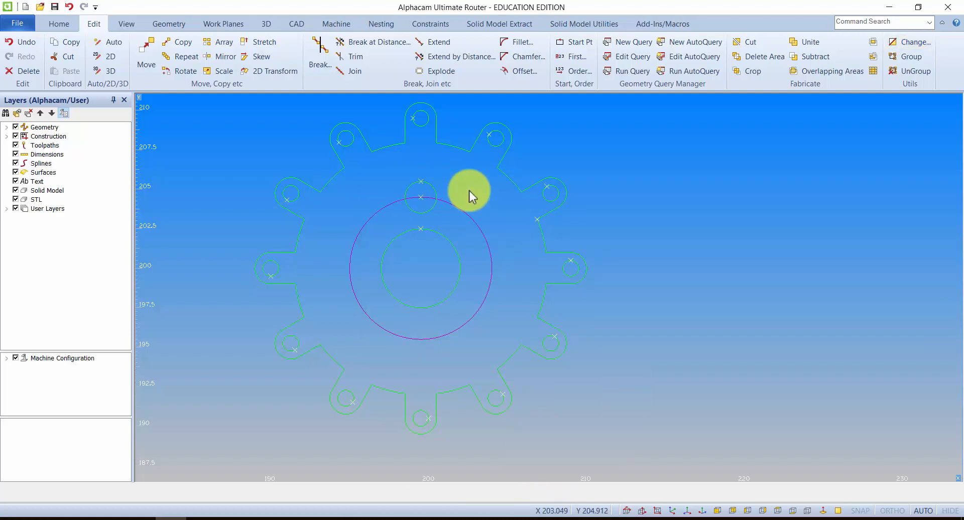
# Rotate the small circle by 60° about the centre point (200, 200), making 6 copies including the original
pyautogui.click(187, 71)
pyautogui.click(432, 188)
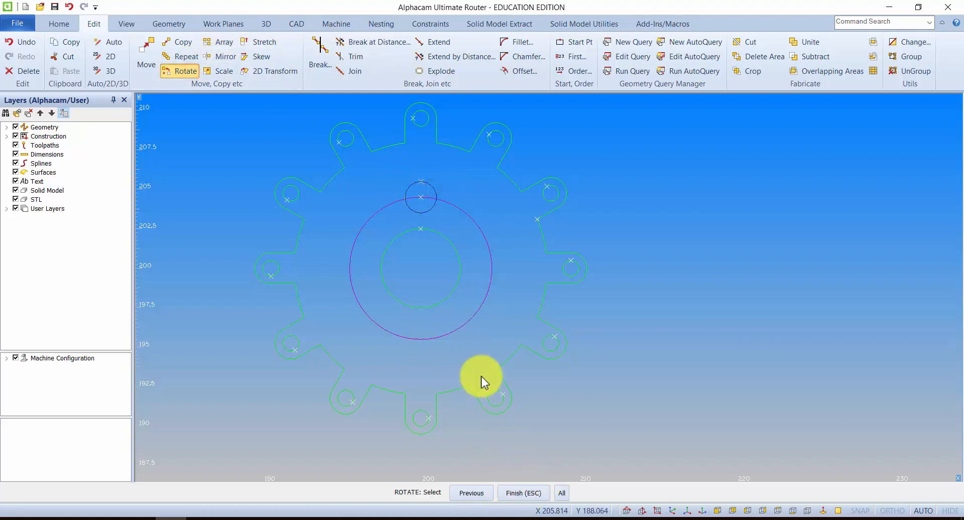
pyautogui.rightClick(452, 183)
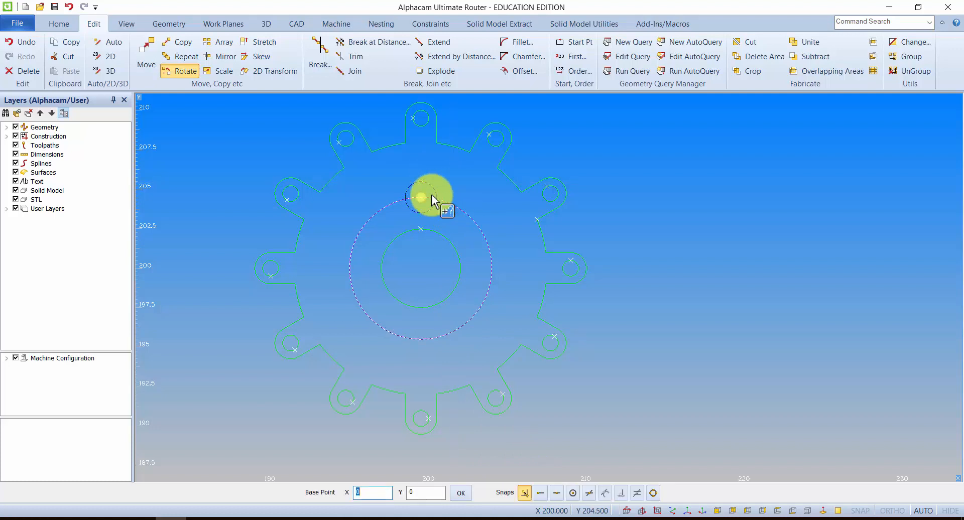
pyautogui.click(525, 492)
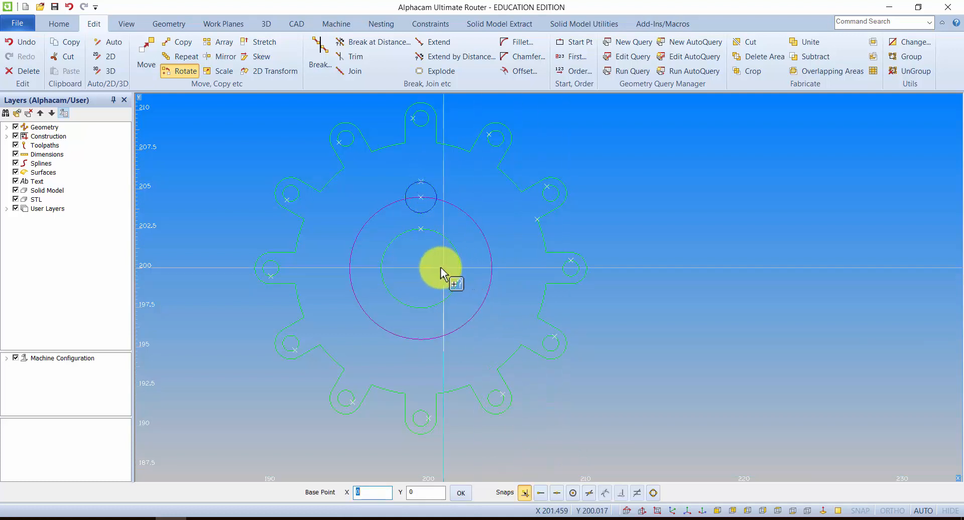
pyautogui.click(418, 268)
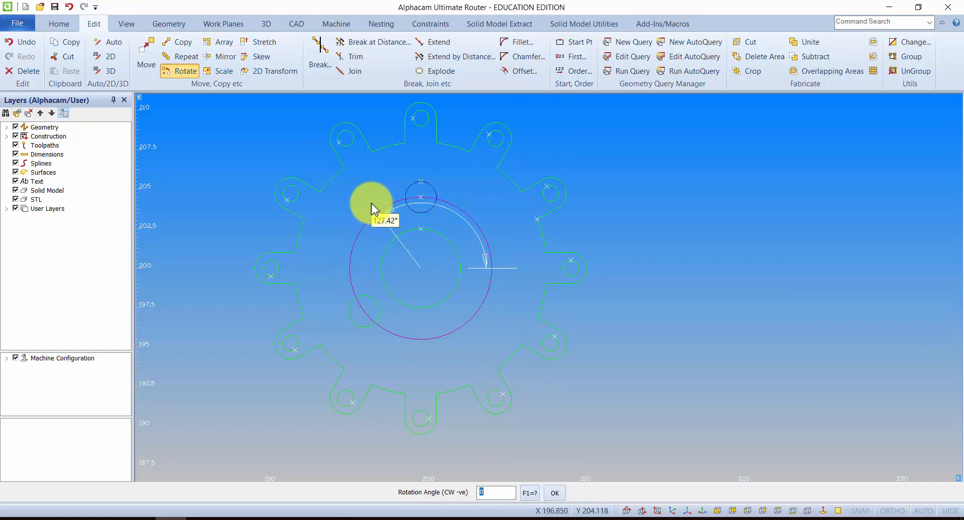
pyautogui.write('60')
pyautogui.press('Return')
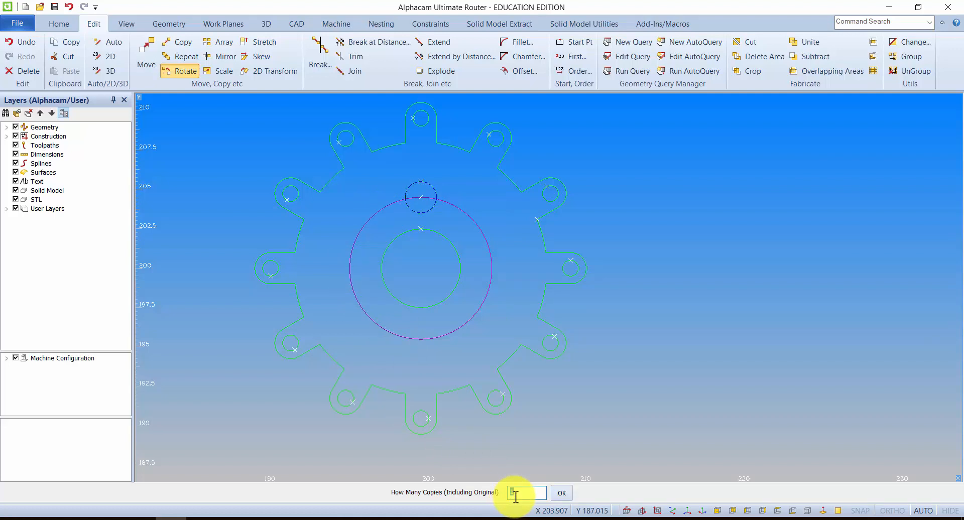
pyautogui.write('6')
pyautogui.press('Return')
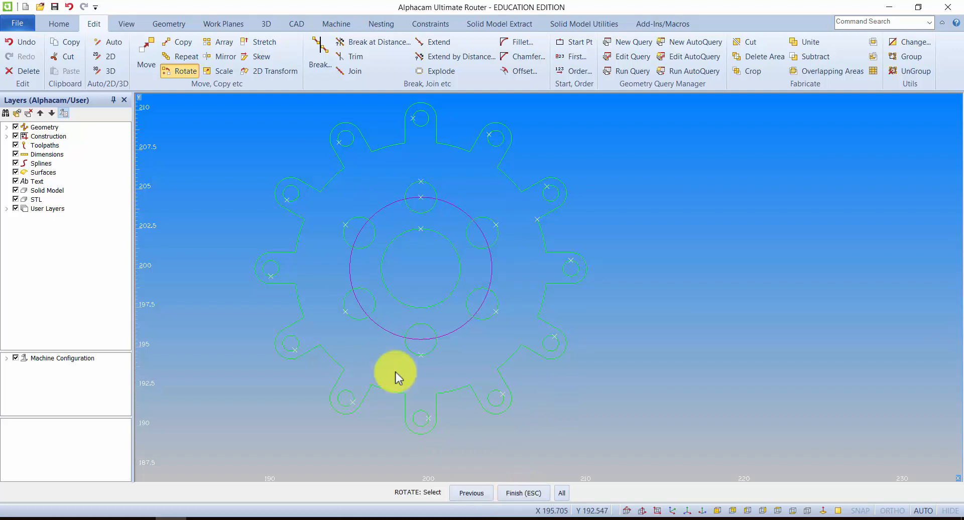
# Join all the geometries of the round figure, including the new inner circles
pyautogui.scroll(-2, 457, 313)
pyautogui.scroll(3, 447, 291)
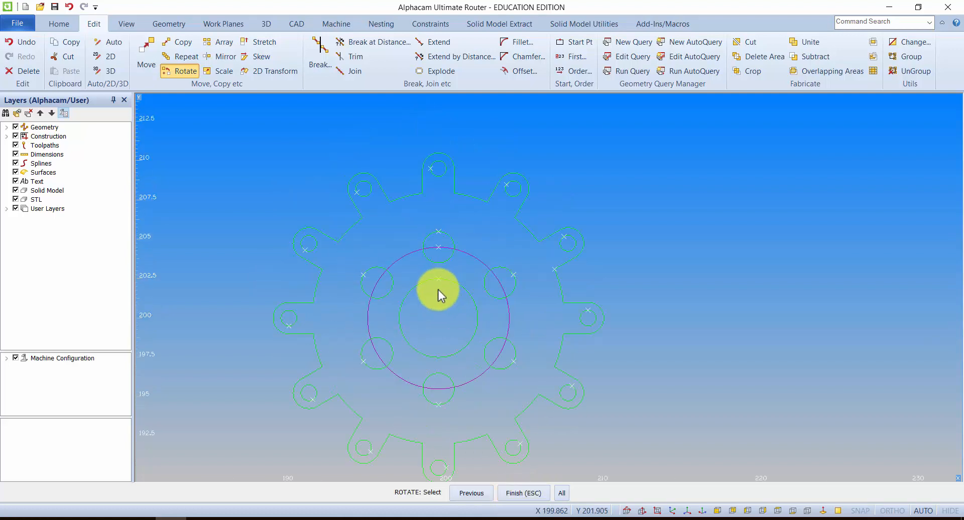
pyautogui.scroll(-1, 438, 290)
pyautogui.click(354, 71)
pyautogui.click(585, 493)
pyautogui.click(556, 494)
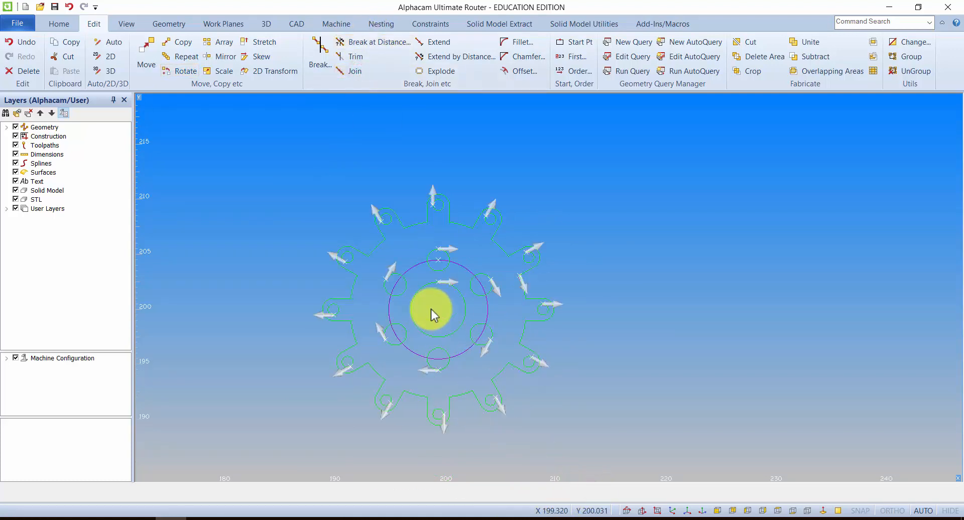
pyautogui.scroll(-2, 430, 280)
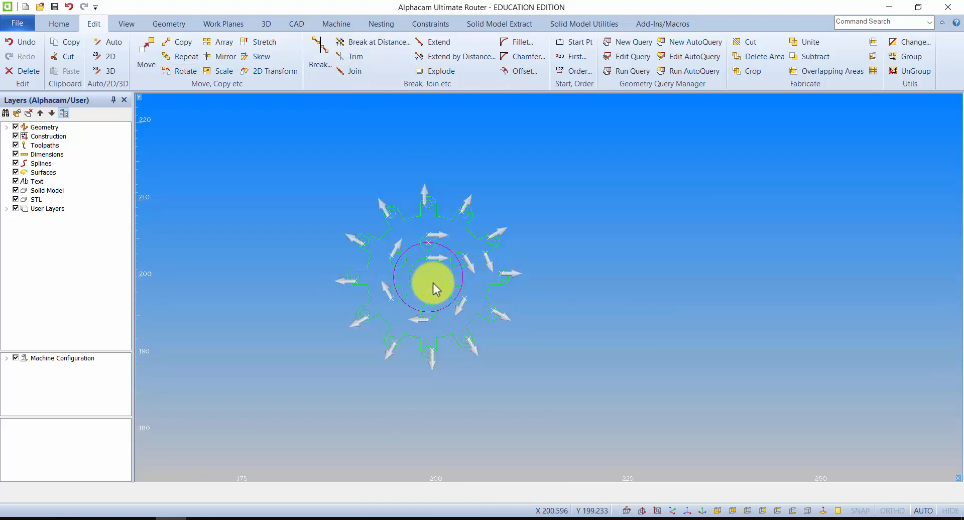
pyautogui.scroll(4, 433, 282)
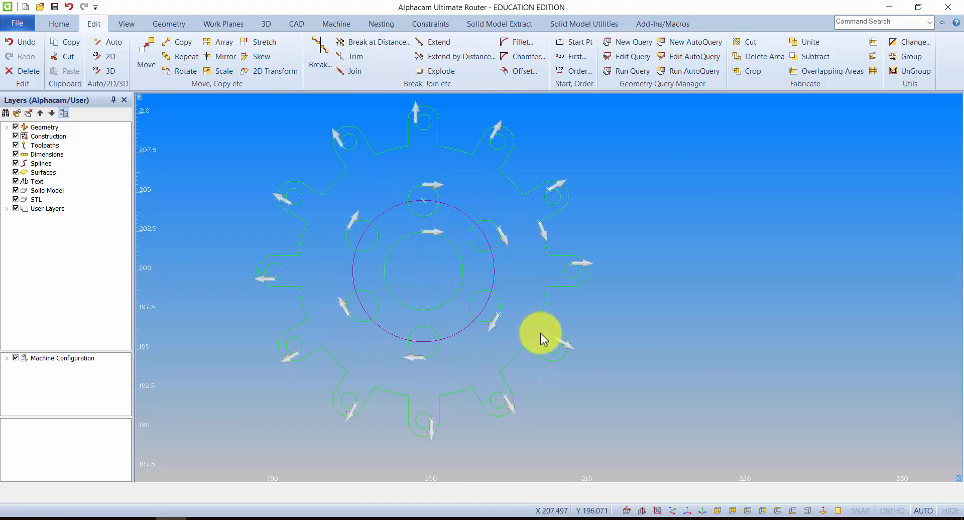
pyautogui.scroll(-1, 423, 287)
pyautogui.scroll(1, 421, 281)
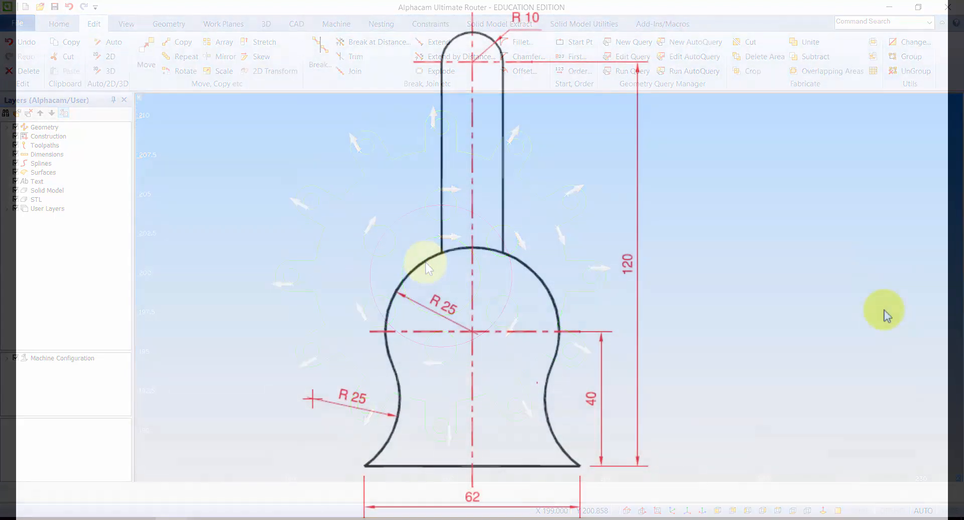
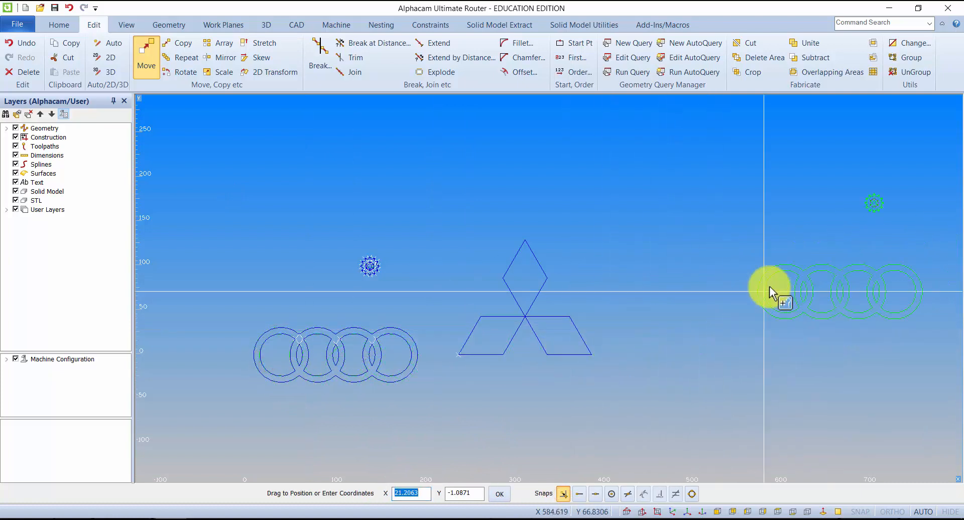
# Move the round figure, the four-ring logo and the three-diamond logo together farther along positive X, away from the origin
pyautogui.click(788, 270)
pyautogui.scroll(-3, 679, 277)
pyautogui.scroll(-2, 525, 295)
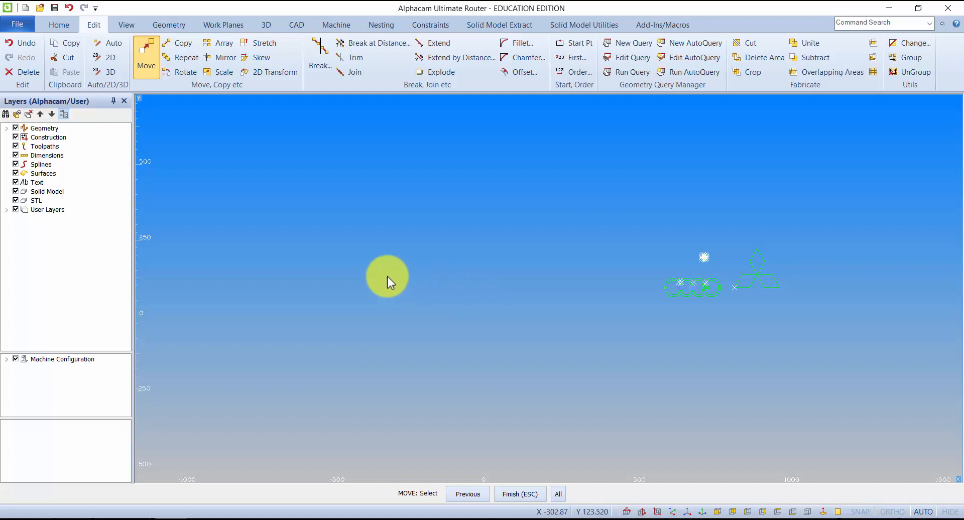
# Draw a rectangle from the origin (0, 0) to a second corner at X 685 and Y about 175
pyautogui.click(160, 25)
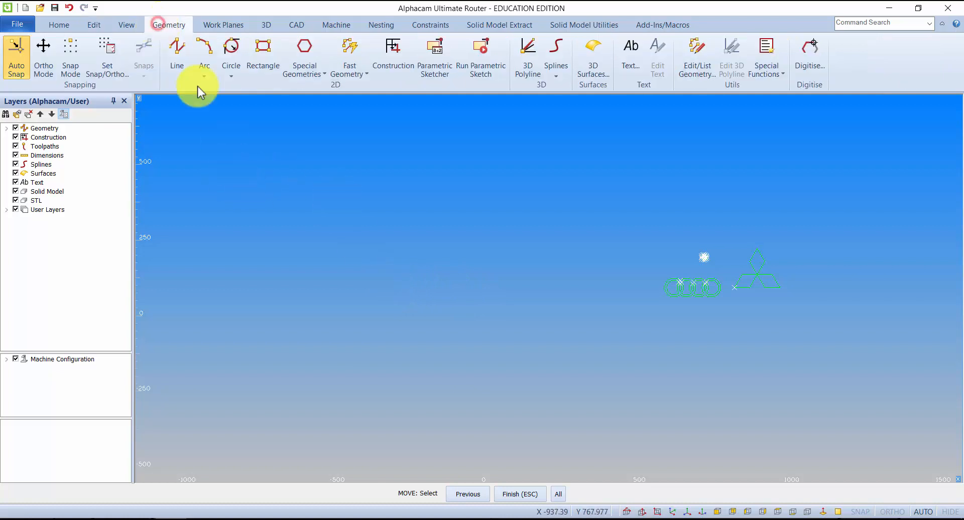
pyautogui.click(261, 57)
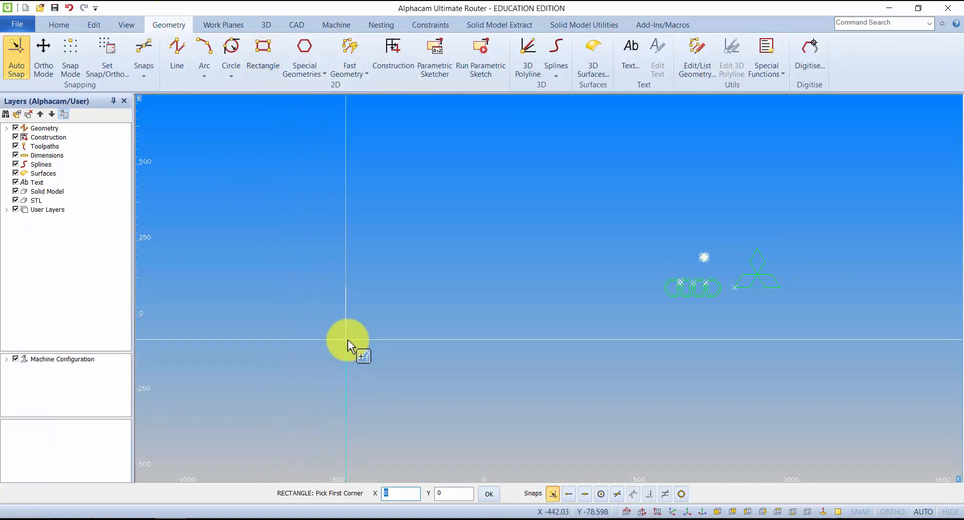
pyautogui.click(358, 297)
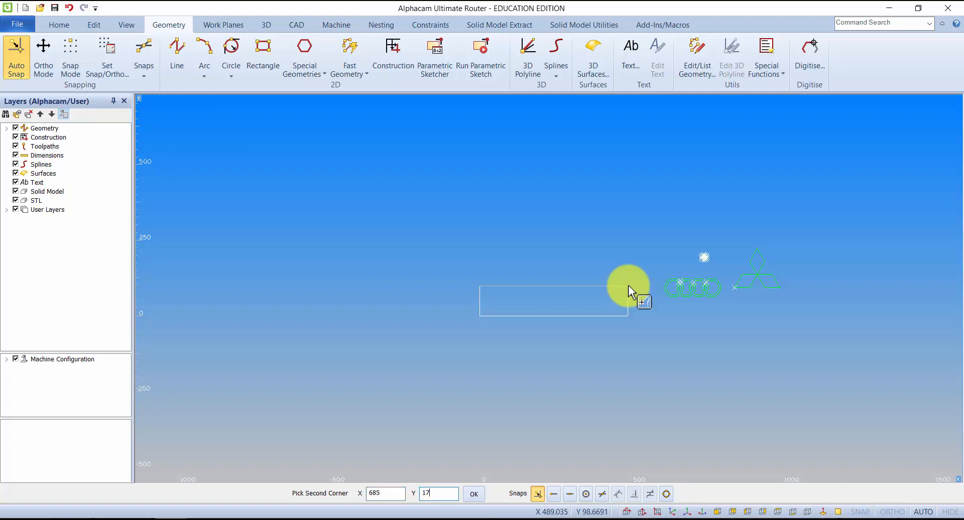
pyautogui.write('0')
pyautogui.press('Return')
pyautogui.scroll(4, 668, 285)
pyautogui.moveTo(627, 269); pyautogui.dragTo(443, 267, button='middle')
pyautogui.press('Escape')
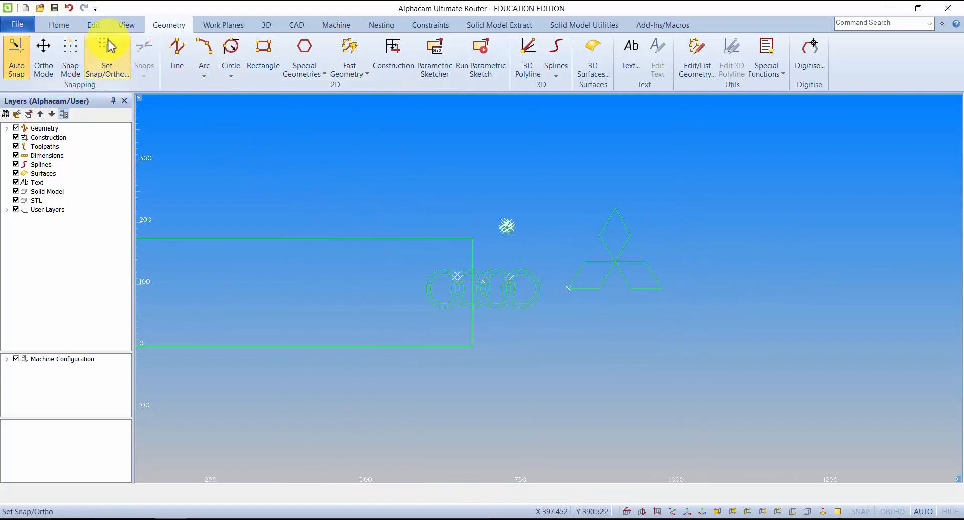
# Move the four-ring logo, round figure and three-diamond logo farther along positive X so they no longer overlap the rectangle
pyautogui.click(92, 25)
pyautogui.click(146, 56)
pyautogui.click(793, 408)
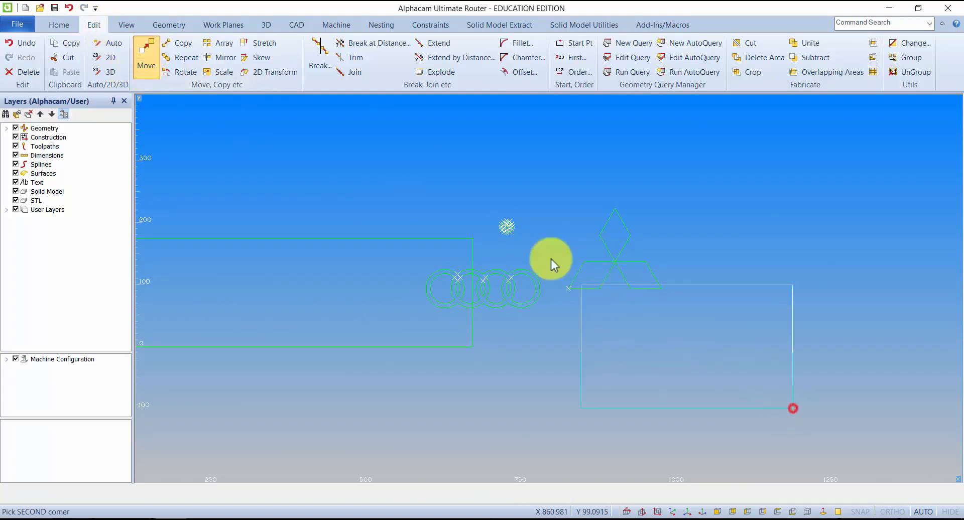
pyautogui.click(480, 197)
pyautogui.scroll(-2, 485, 281)
pyautogui.scroll(3, 492, 292)
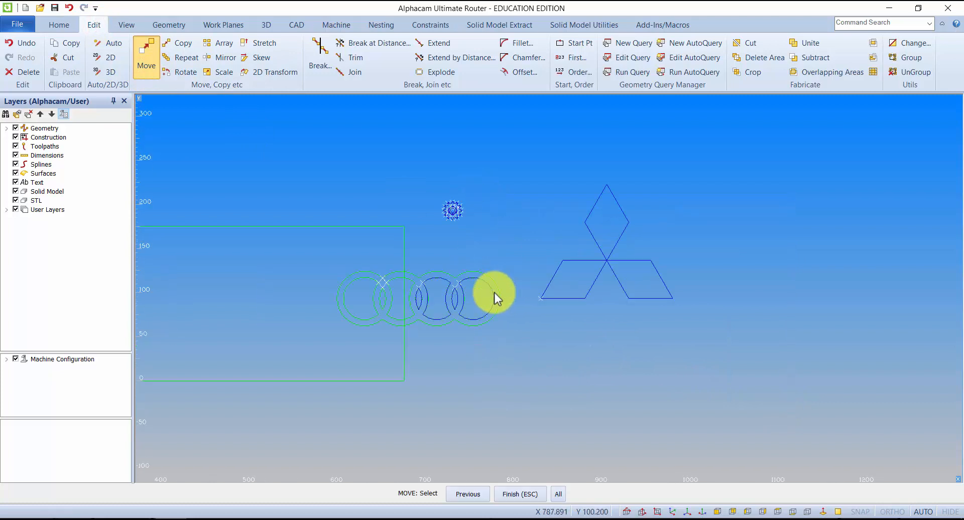
pyautogui.click(490, 275)
pyautogui.click(409, 277)
pyautogui.click(379, 287)
pyautogui.rightClick(385, 294)
pyautogui.click(362, 303)
pyautogui.click(507, 326)
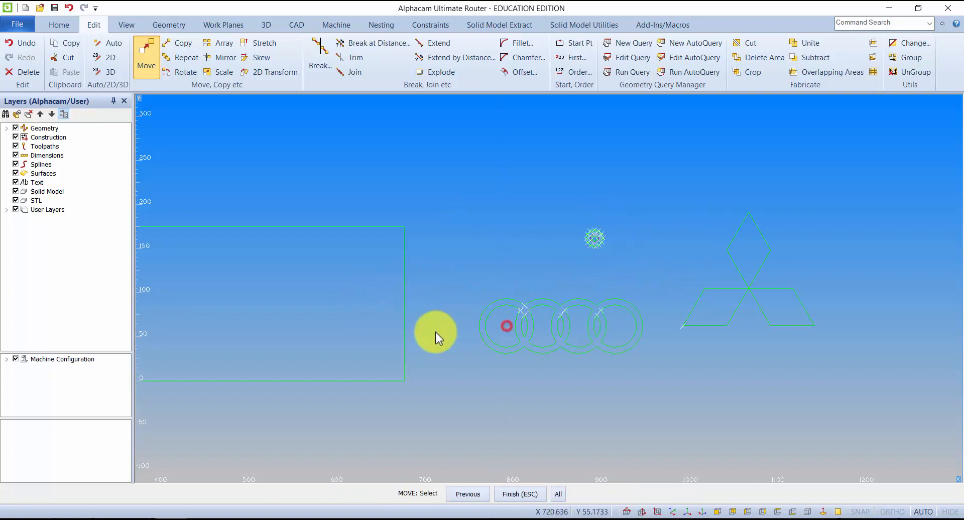
# Explode the large rectangle into separate lines
pyautogui.moveTo(466, 304); pyautogui.dragTo(670, 261, button='middle')
pyautogui.scroll(-2, 290, 324)
pyautogui.moveTo(303, 327); pyautogui.dragTo(434, 323, button='middle')
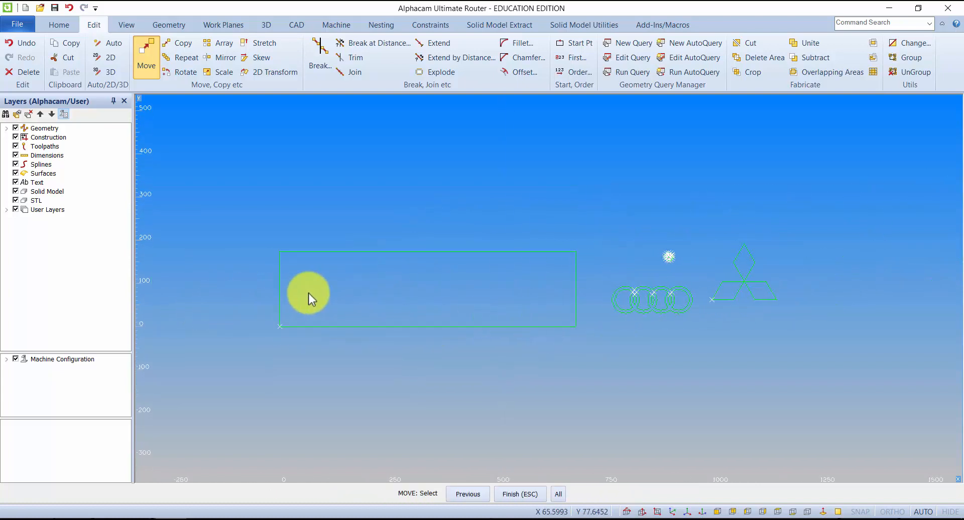
pyautogui.scroll(2, 289, 241)
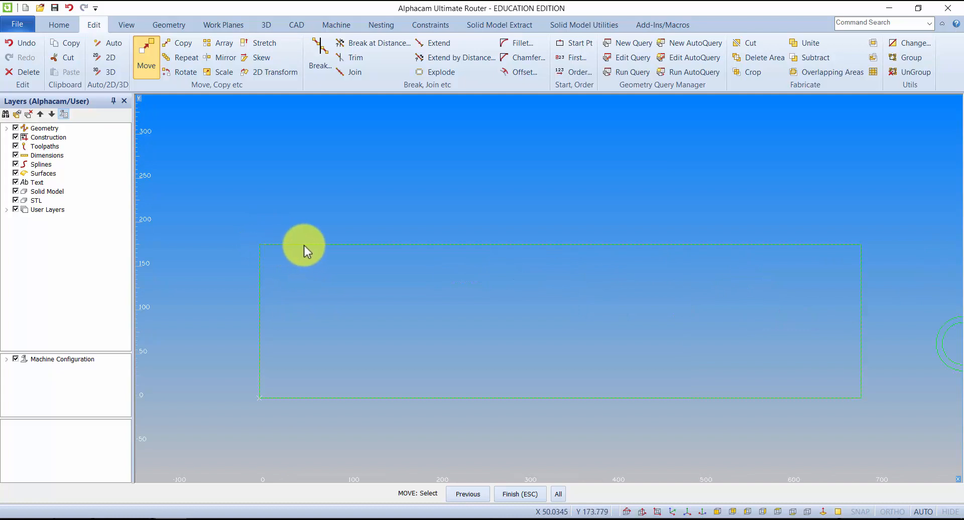
pyautogui.scroll(-2, 315, 246)
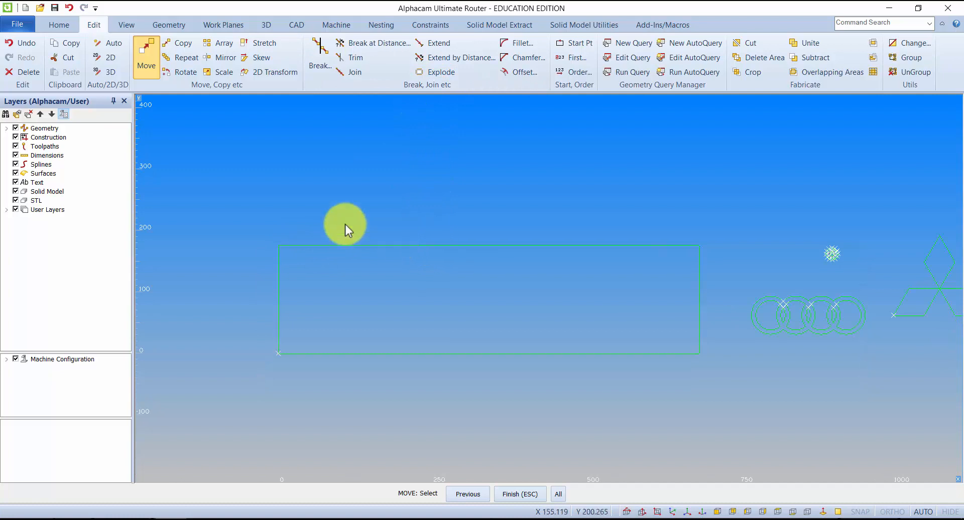
pyautogui.click(427, 72)
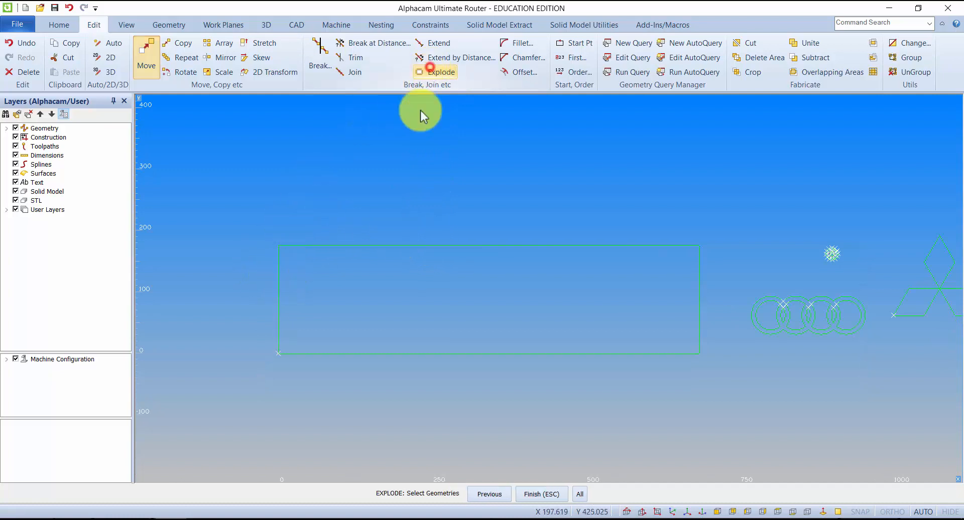
pyautogui.click(402, 245)
pyautogui.click(552, 494)
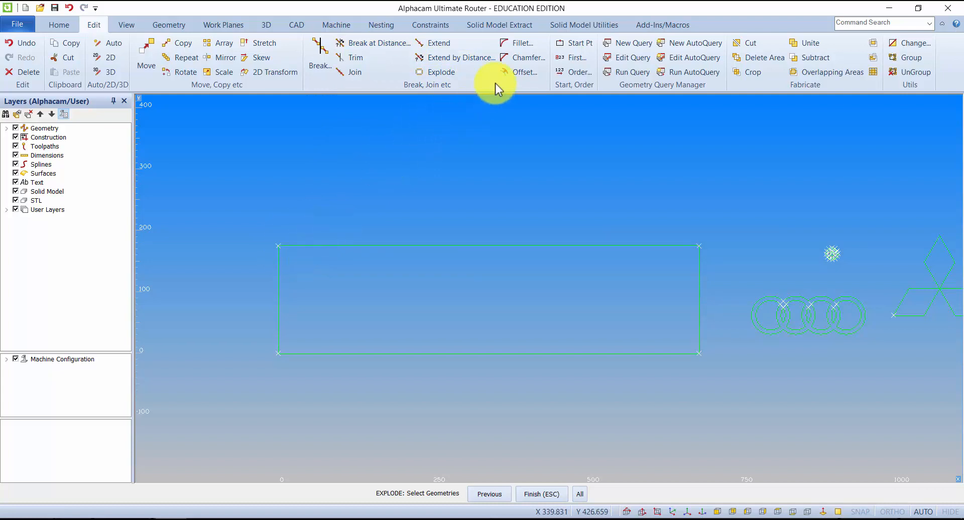
# Offset the rectangle's left and right side lines inward by a distance of 40
pyautogui.click(515, 71)
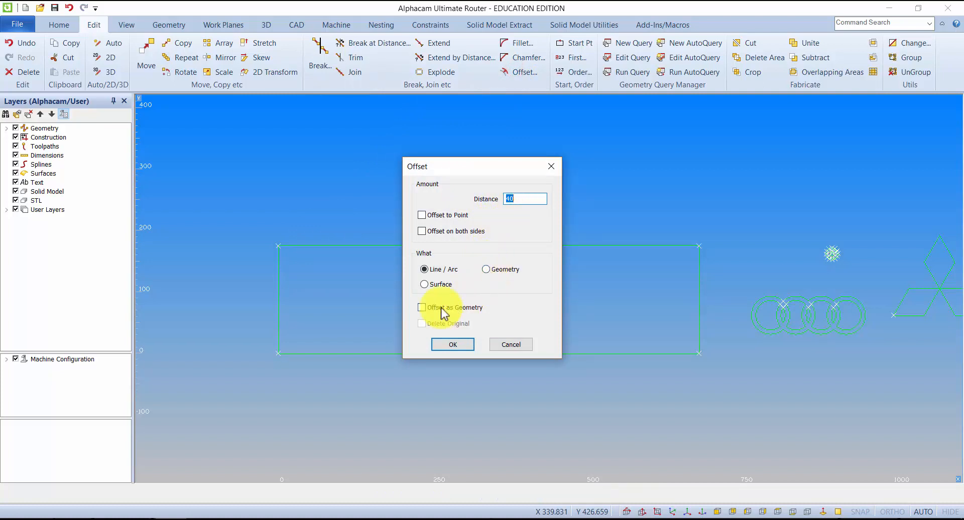
pyautogui.click(438, 343)
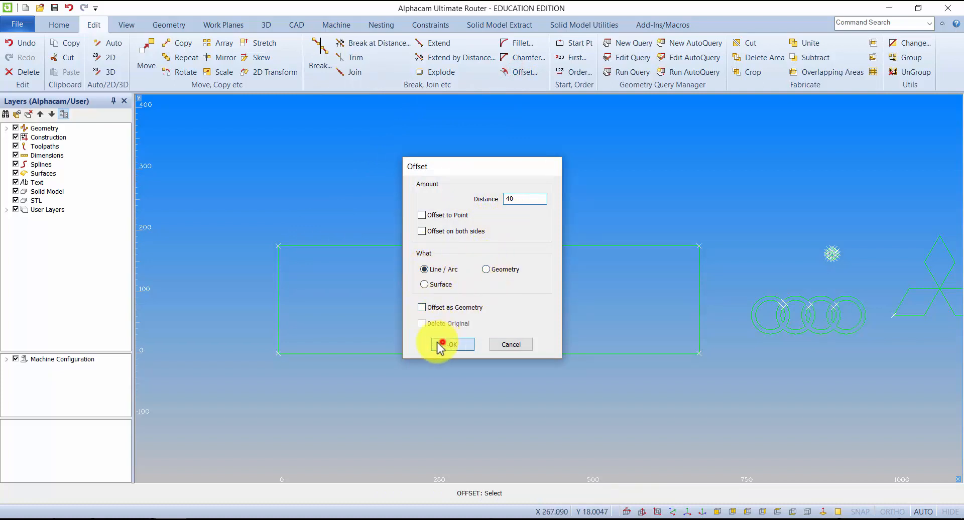
pyautogui.click(278, 262)
pyautogui.click(333, 268)
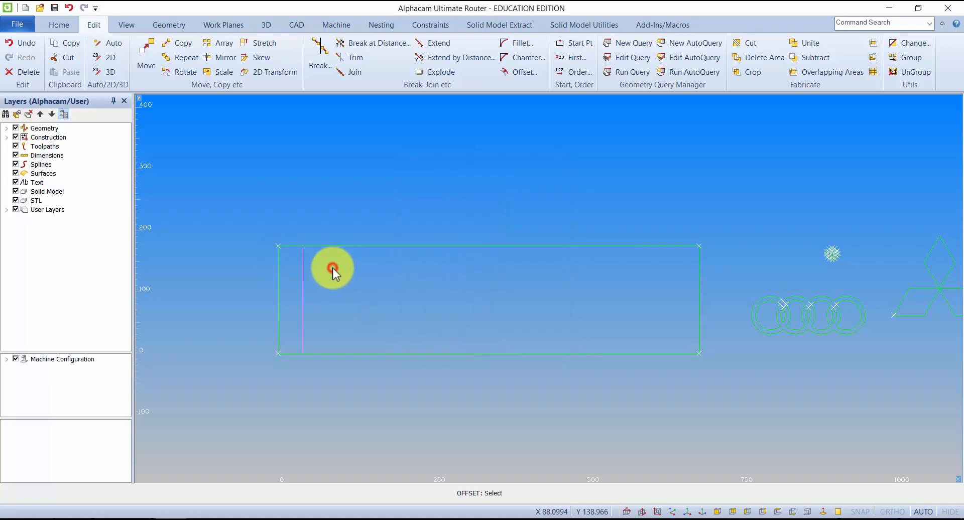
pyautogui.click(696, 261)
pyautogui.click(616, 276)
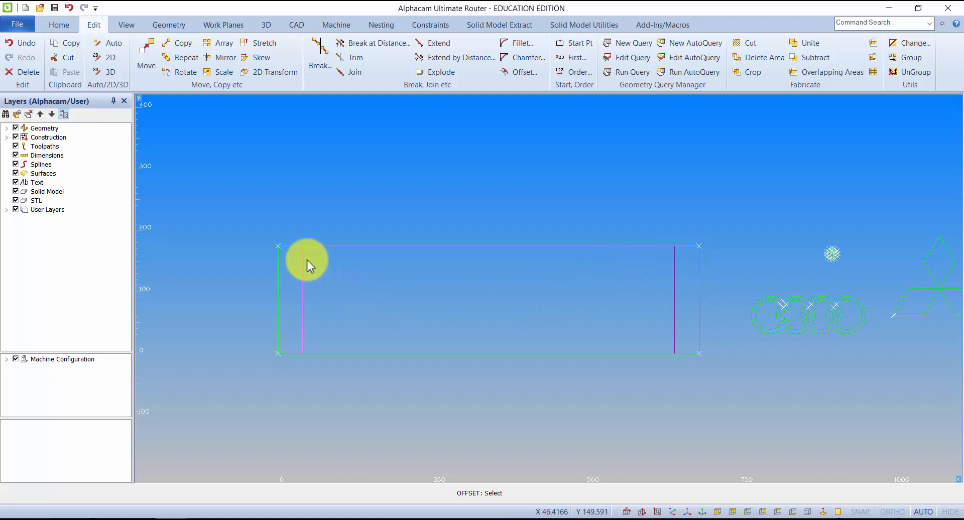
# Trim away the middle of the rectangle's top edge between the two offset lines, using all geometries as cutters
pyautogui.scroll(3, 303, 248)
pyautogui.scroll(-4, 302, 247)
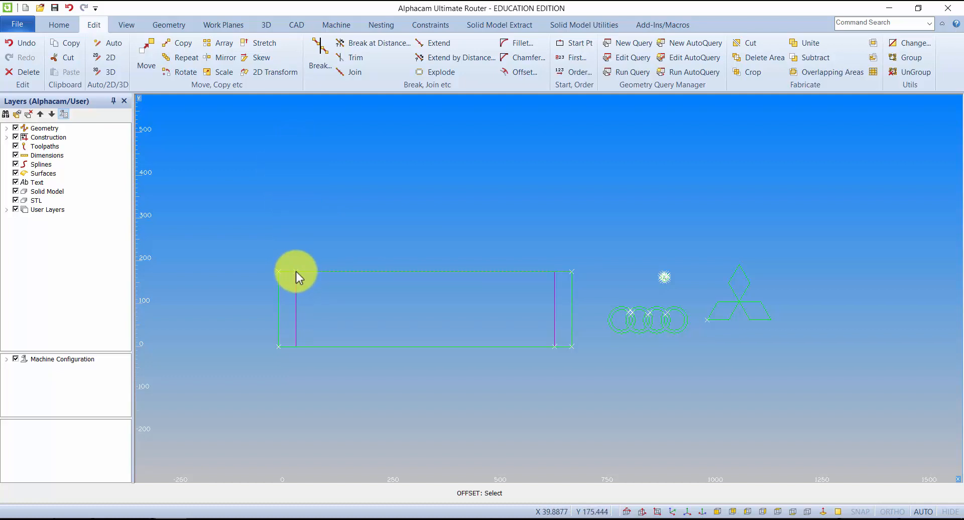
pyautogui.click(355, 59)
pyautogui.click(586, 495)
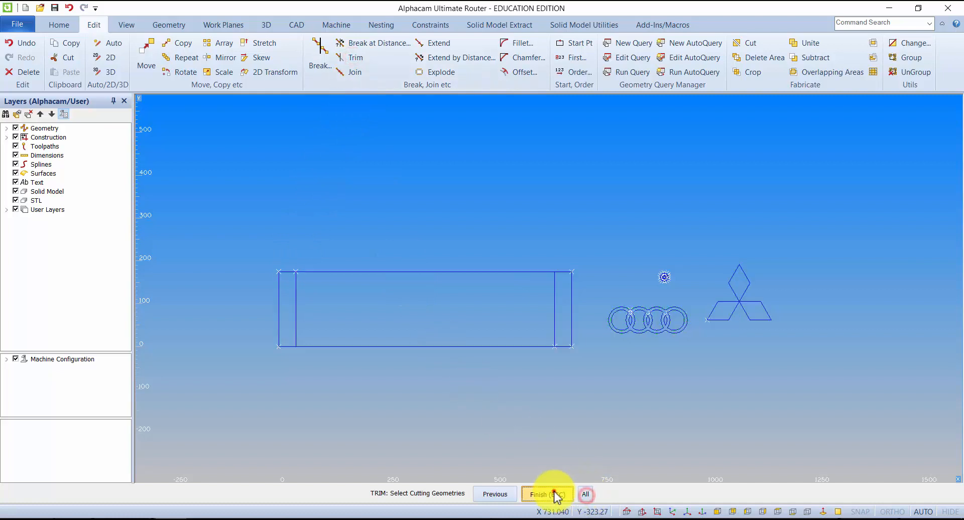
pyautogui.click(554, 495)
pyautogui.click(400, 272)
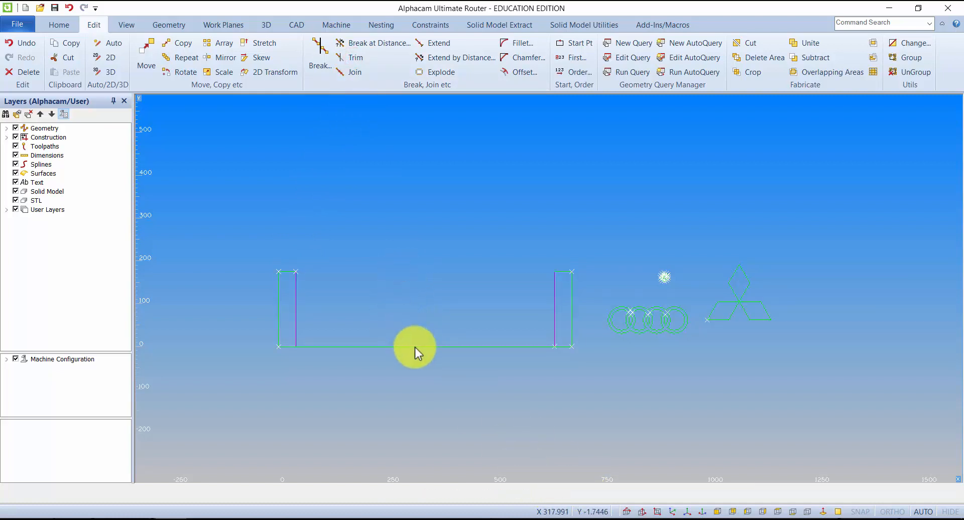
# Extend both offset vertical lines upward by a distance of 360
pyautogui.scroll(3, 306, 281)
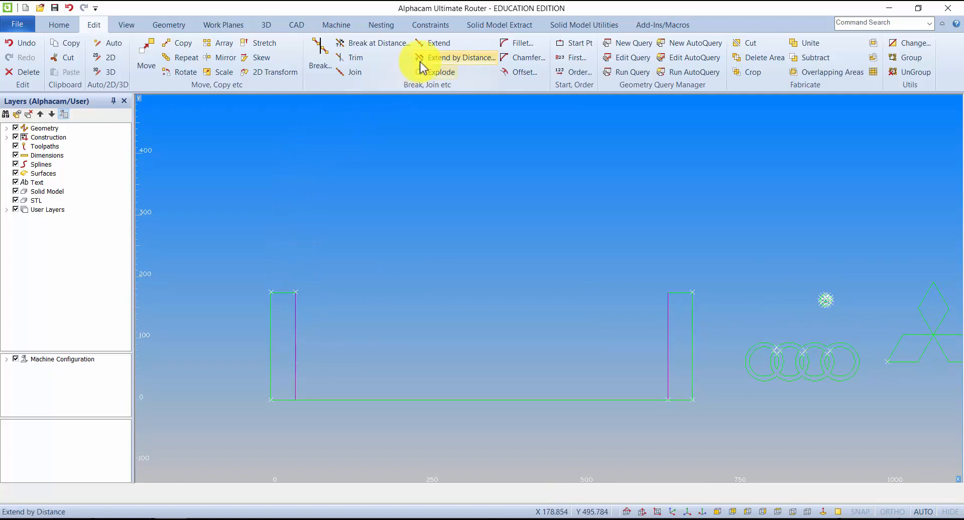
pyautogui.click(459, 57)
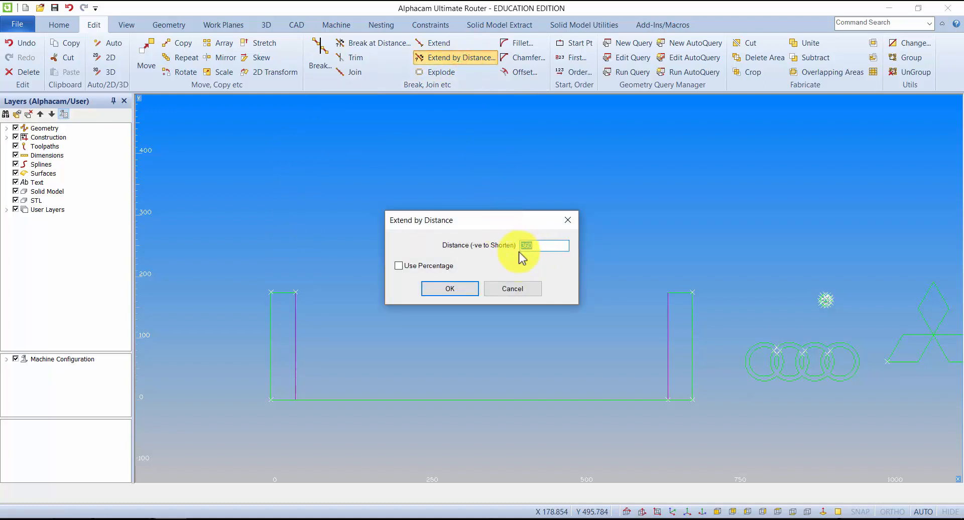
pyautogui.click(466, 290)
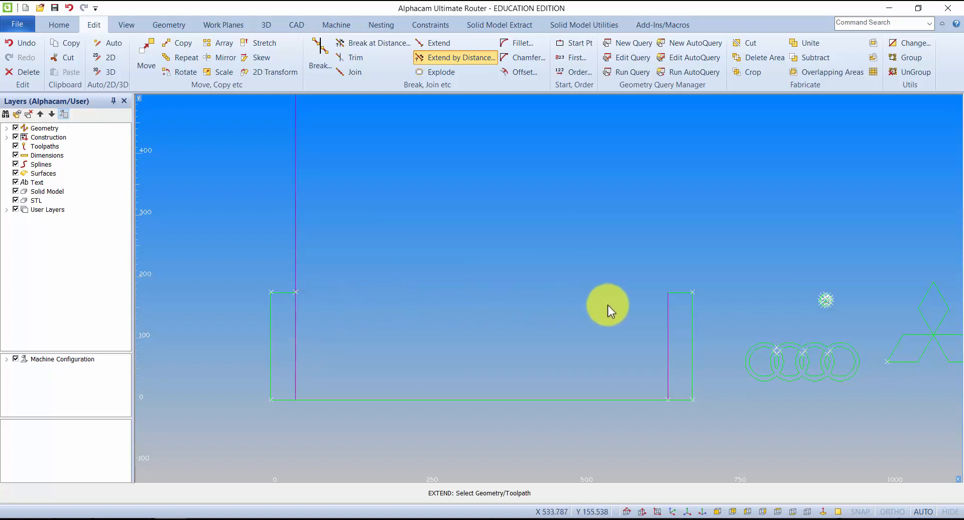
pyautogui.click(663, 301)
pyautogui.scroll(-2, 594, 271)
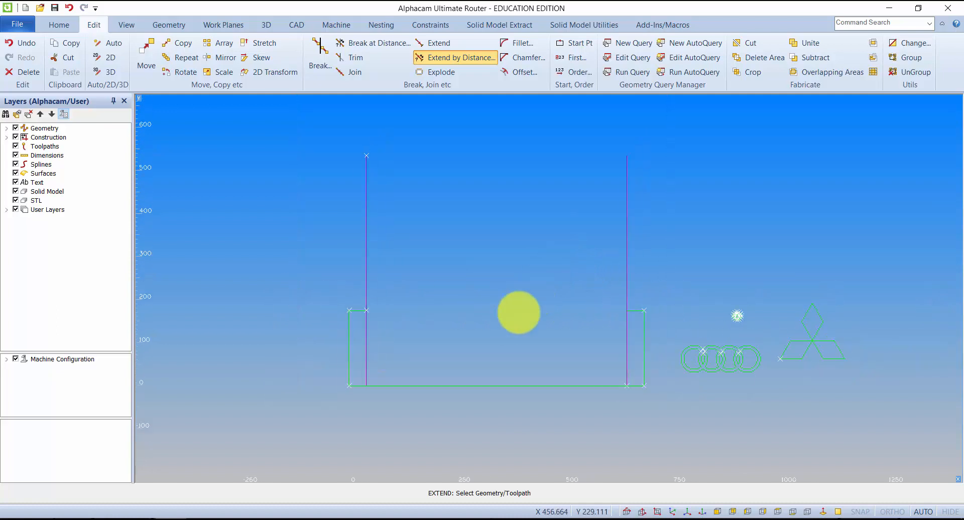
pyautogui.press('Escape')
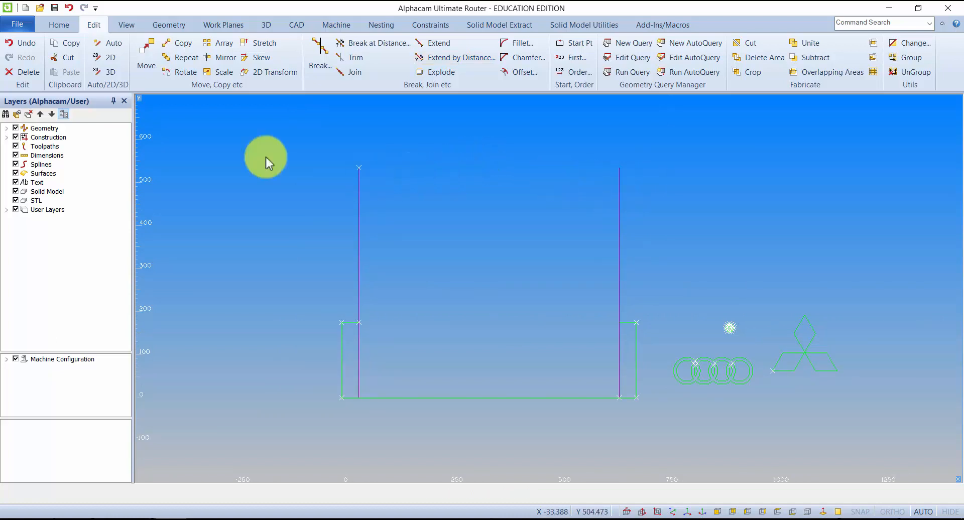
# Draw two circles of radius 360 centred on the upper ends of the extended vertical lines
pyautogui.click(167, 25)
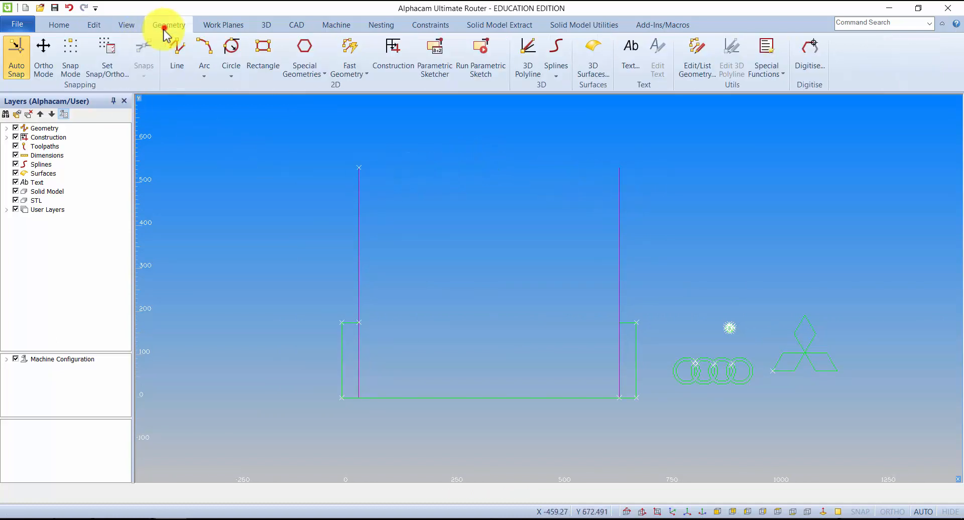
pyautogui.click(230, 76)
pyautogui.click(245, 90)
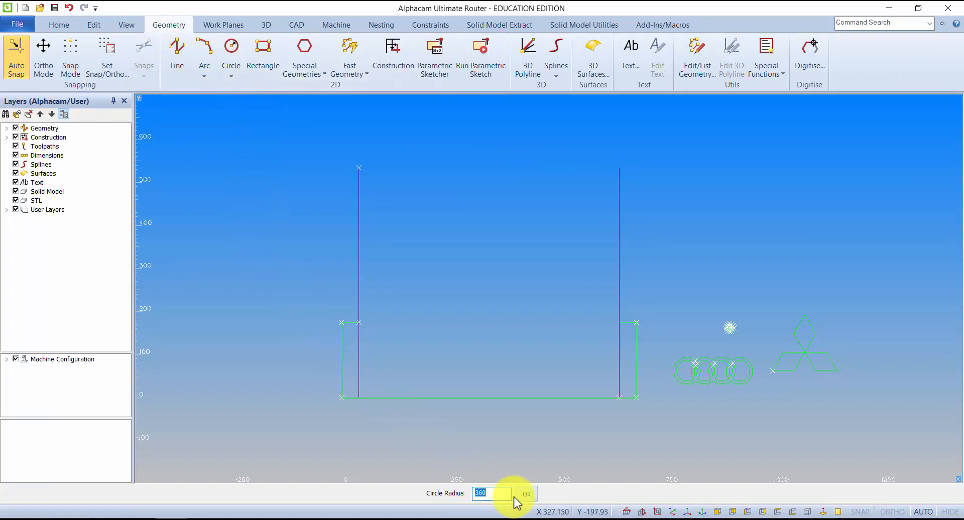
pyautogui.click(522, 495)
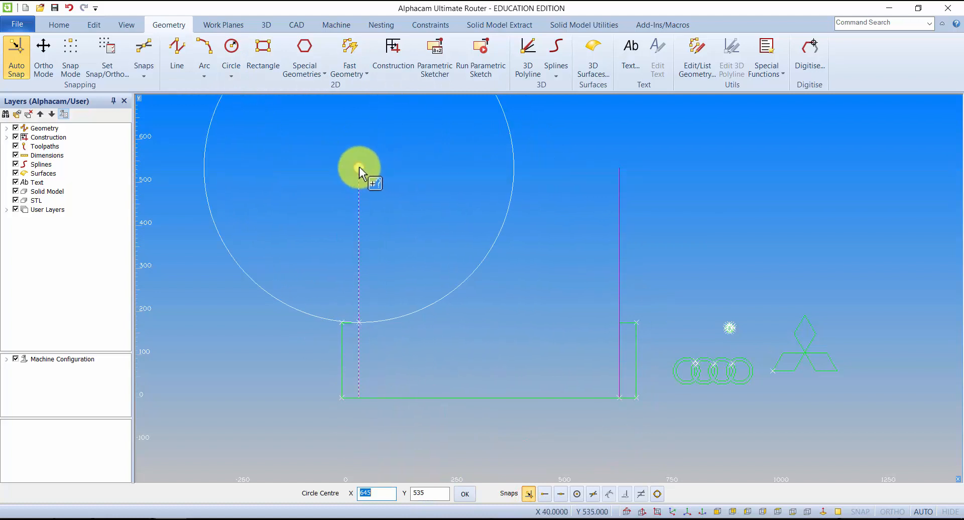
pyautogui.click(360, 167)
pyautogui.click(525, 494)
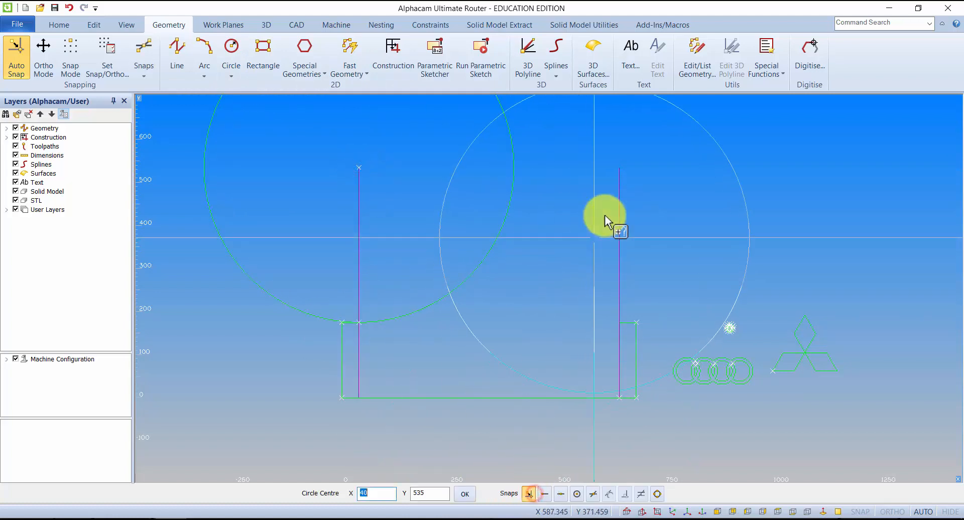
pyautogui.click(620, 169)
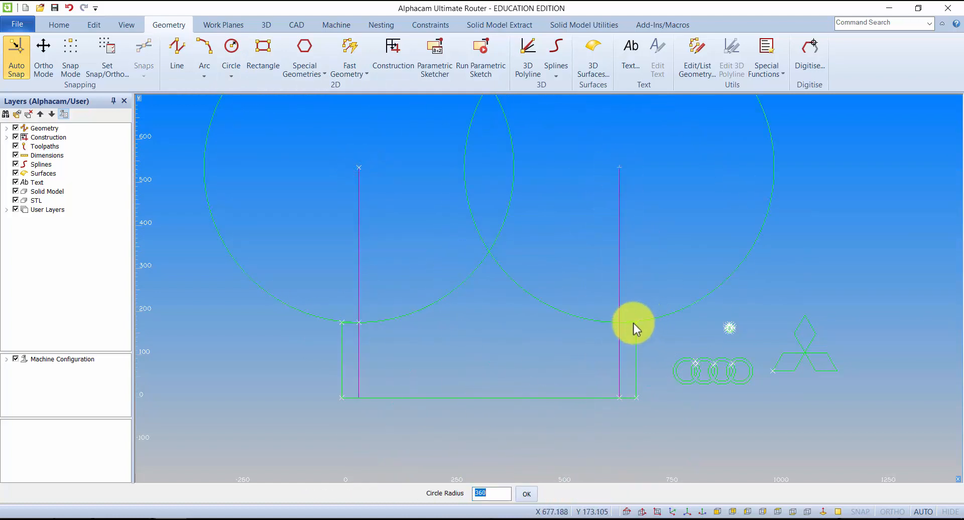
# Draw a circle of radius 450 tangent to the lower arcs of both 360-radius circles, keeping the solution below them
pyautogui.scroll(5, 360, 322)
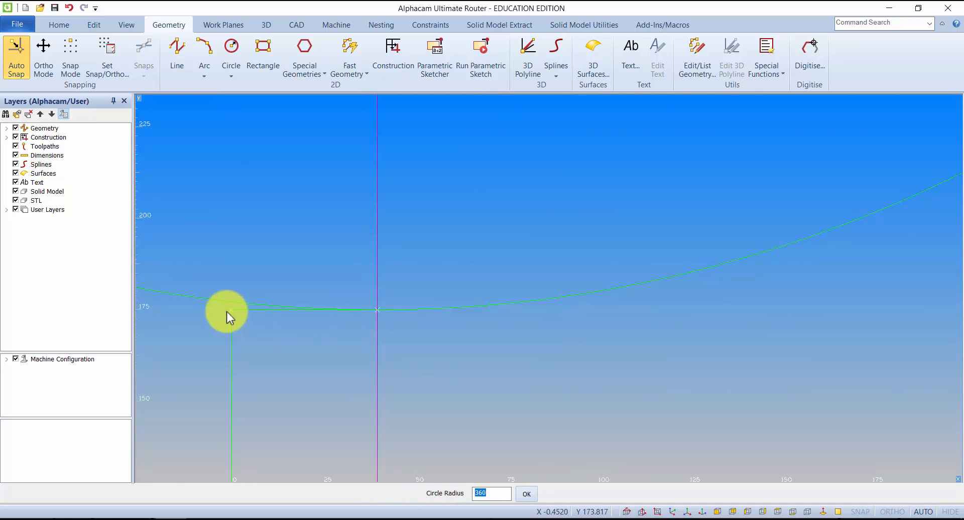
pyautogui.scroll(-7, 376, 310)
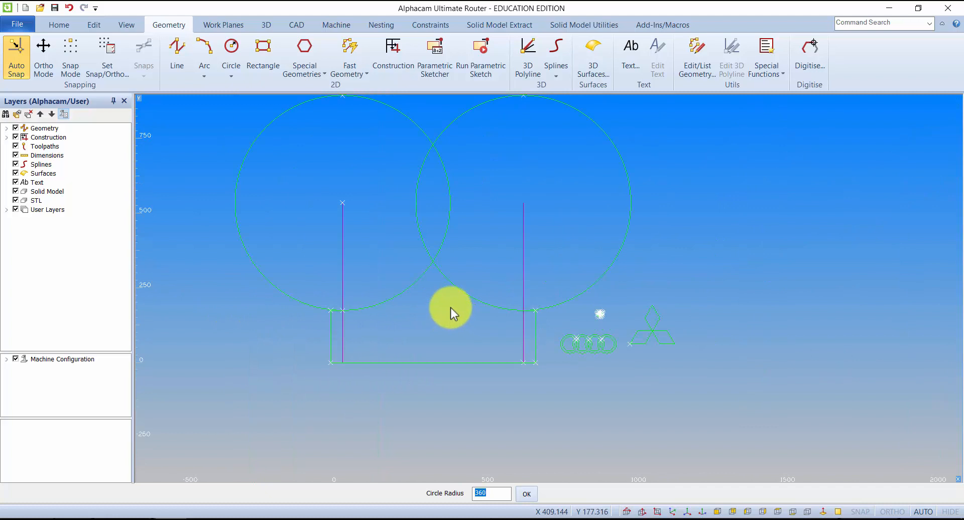
pyautogui.moveTo(451, 308); pyautogui.dragTo(421, 287, button='middle')
pyautogui.click(231, 74)
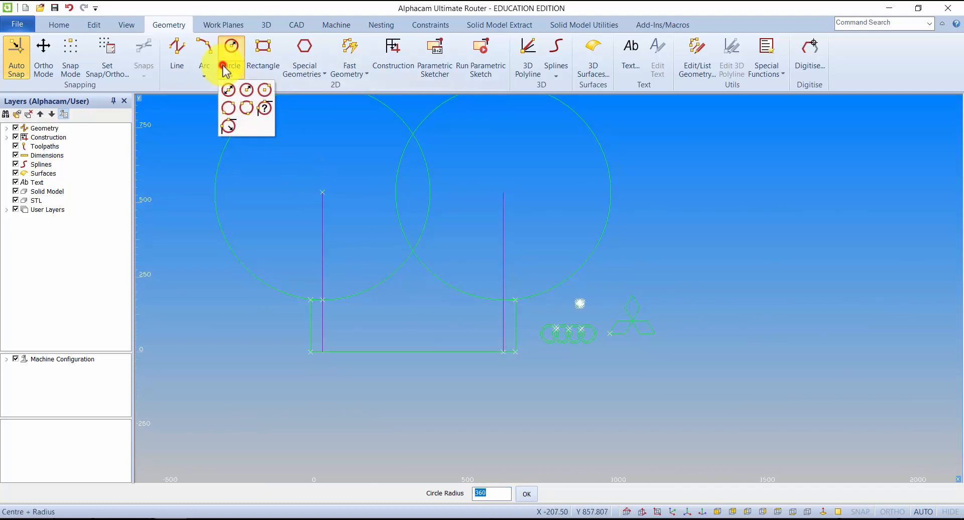
pyautogui.click(232, 126)
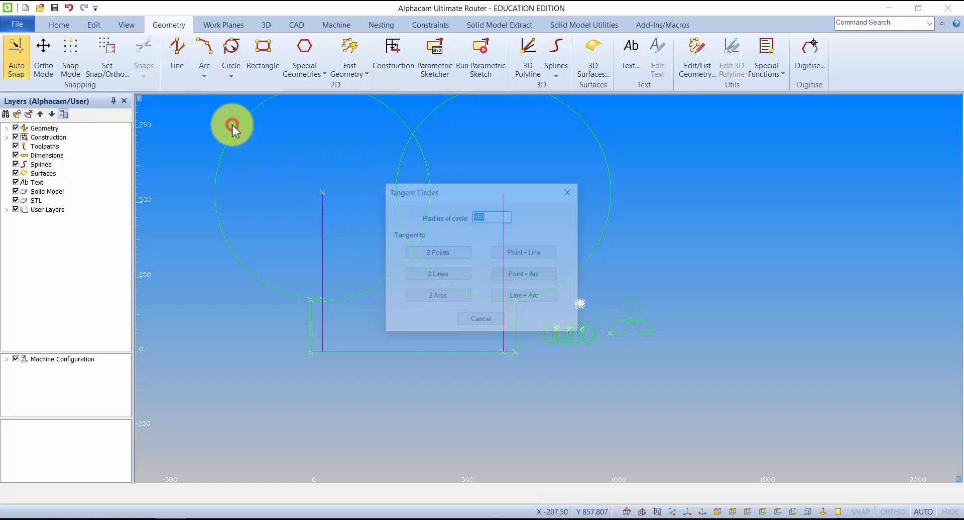
pyautogui.doubleClick(488, 216)
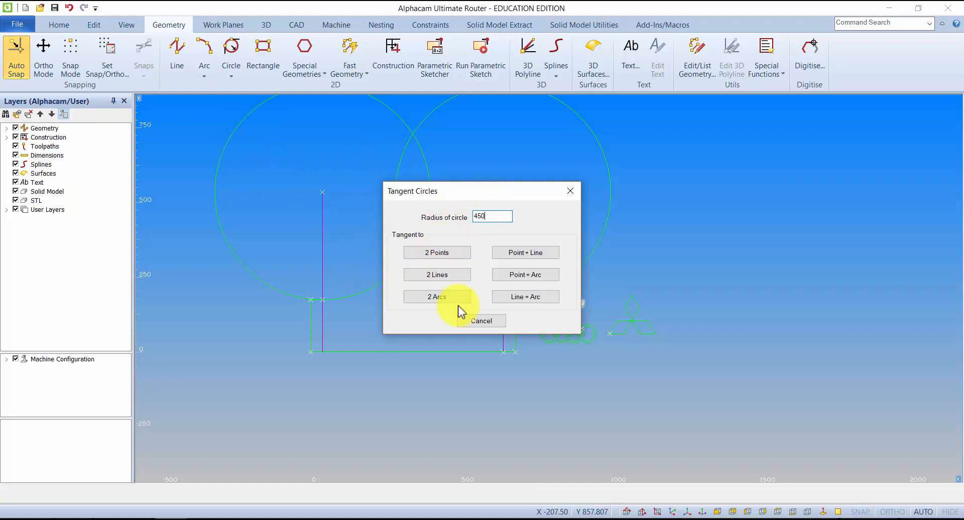
pyautogui.click(428, 297)
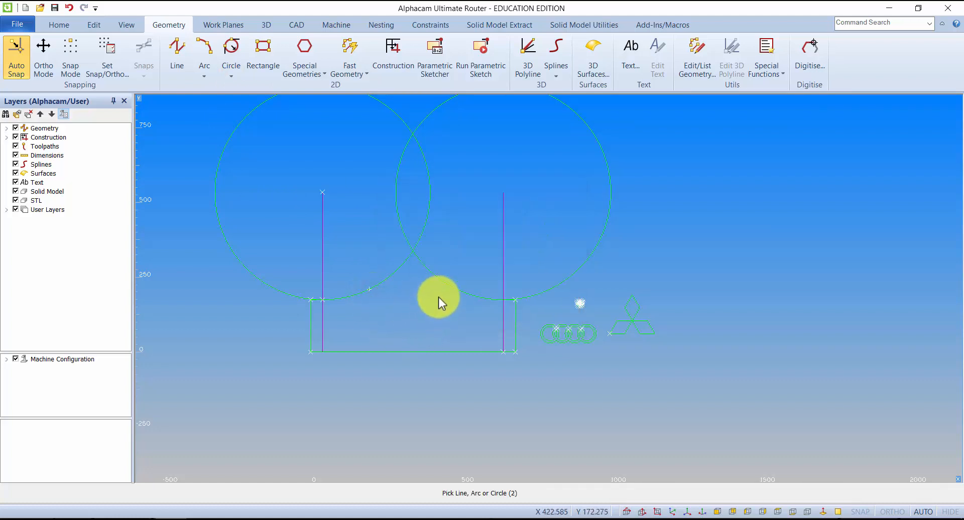
pyautogui.click(448, 285)
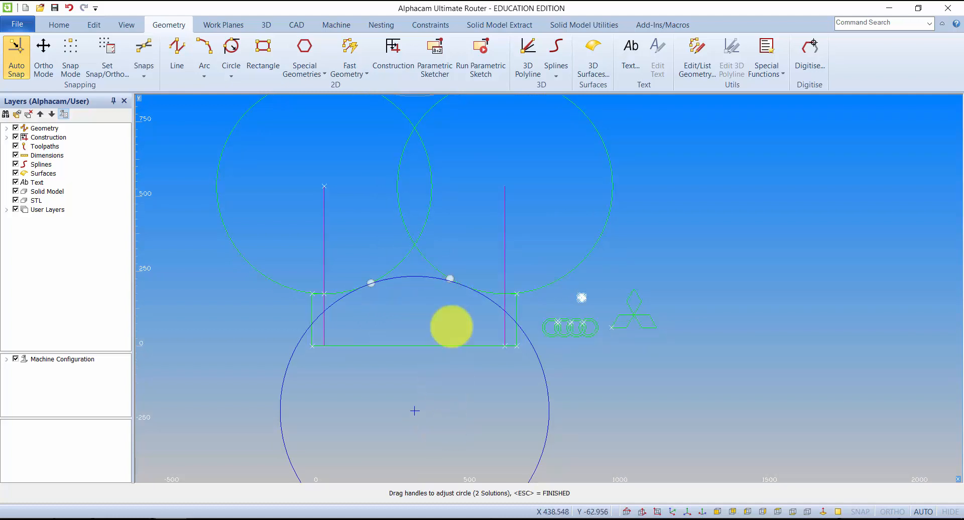
pyautogui.scroll(-2, 421, 342)
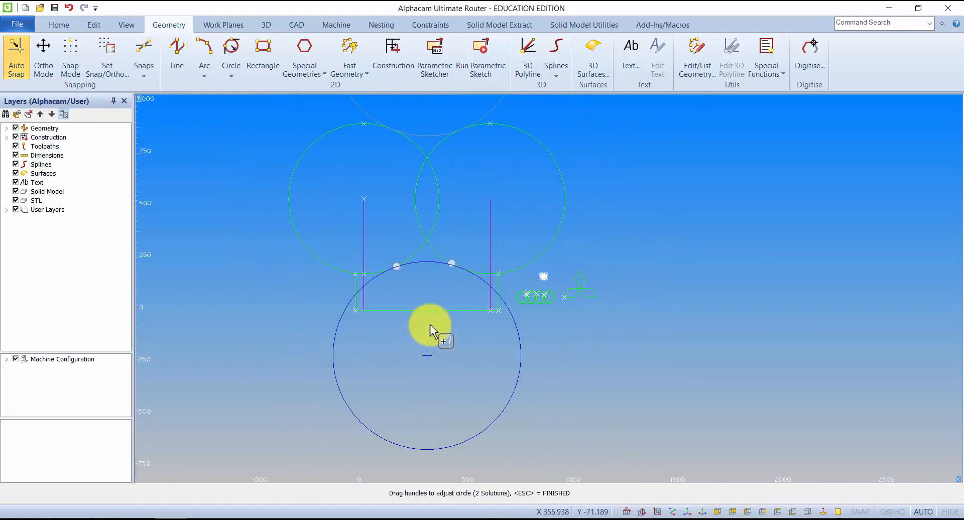
pyautogui.rightClick(430, 324)
pyautogui.click(458, 331)
pyautogui.scroll(3, 460, 280)
pyautogui.scroll(-2, 455, 292)
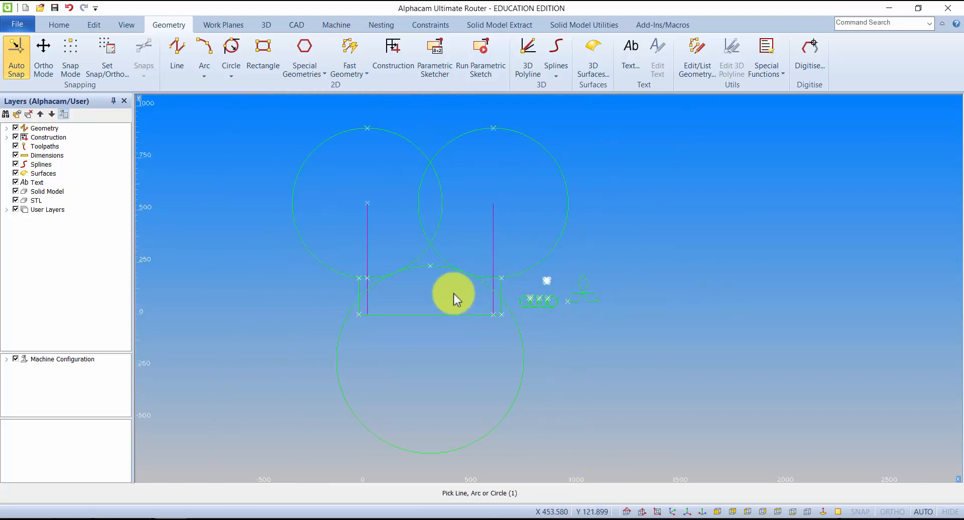
pyautogui.click(90, 25)
pyautogui.click(355, 57)
pyautogui.scroll(4, 386, 259)
pyautogui.click(396, 241)
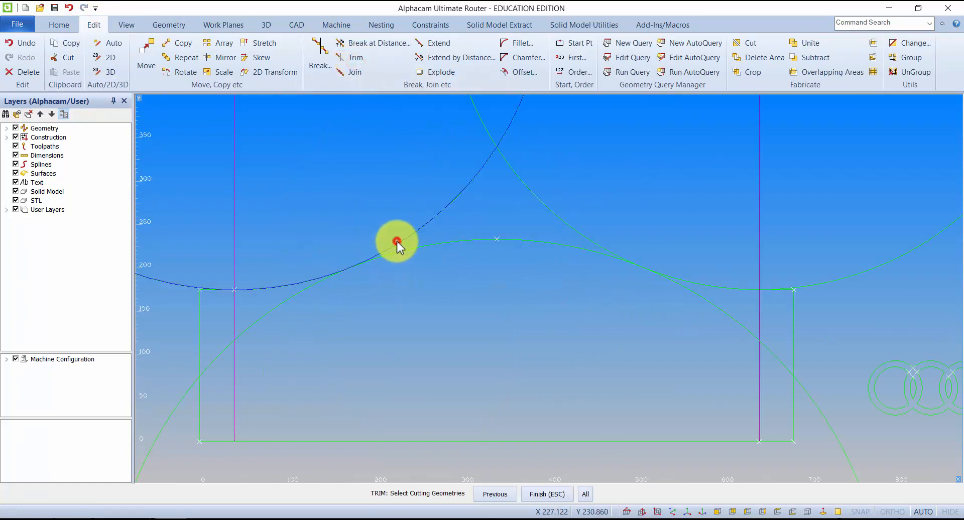
pyautogui.click(549, 208)
pyautogui.click(285, 301)
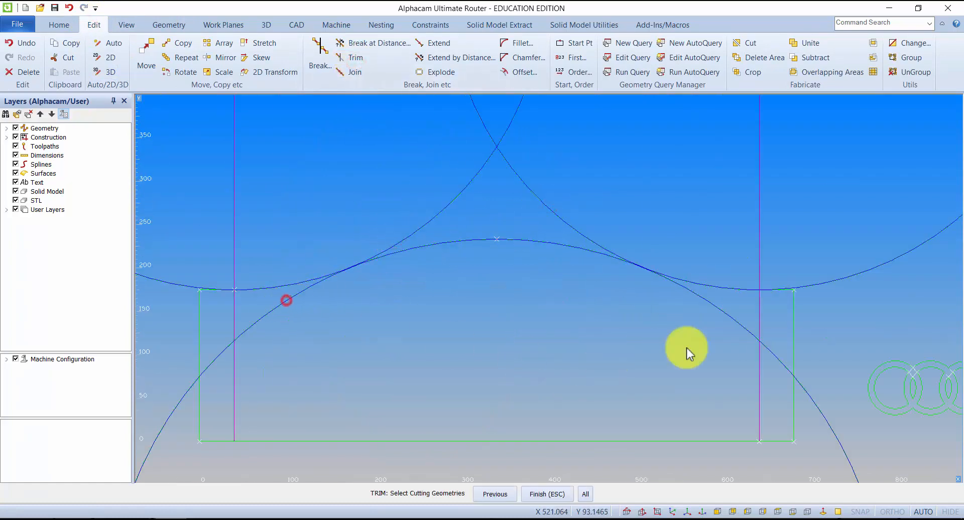
pyautogui.click(703, 296)
pyautogui.scroll(5, 219, 297)
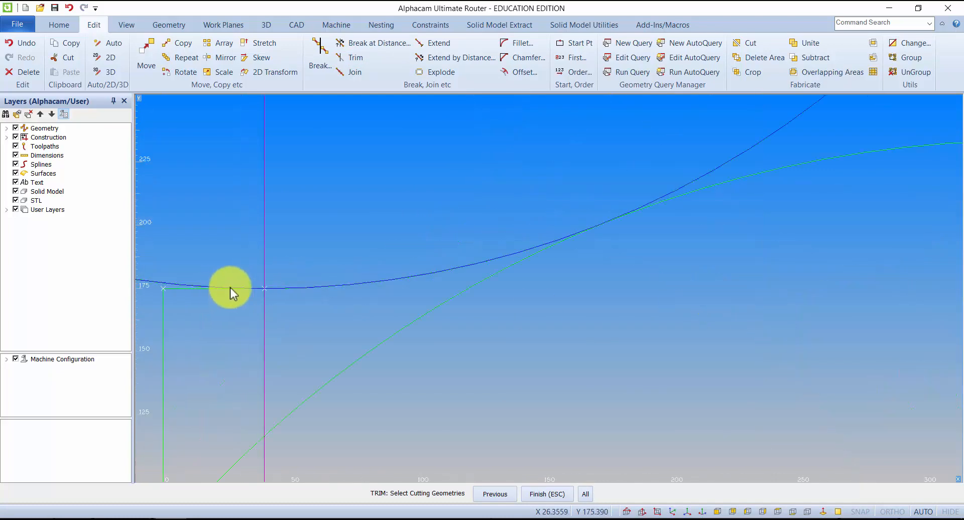
pyautogui.scroll(-8, 221, 286)
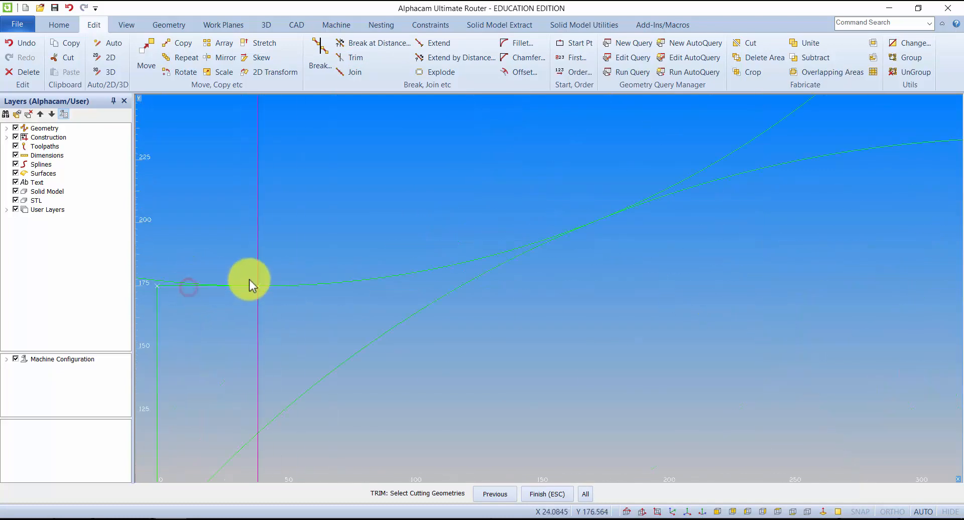
pyautogui.scroll(5, 545, 285)
pyautogui.click(557, 282)
pyautogui.scroll(-3, 535, 301)
pyautogui.click(548, 495)
pyautogui.scroll(-5, 459, 281)
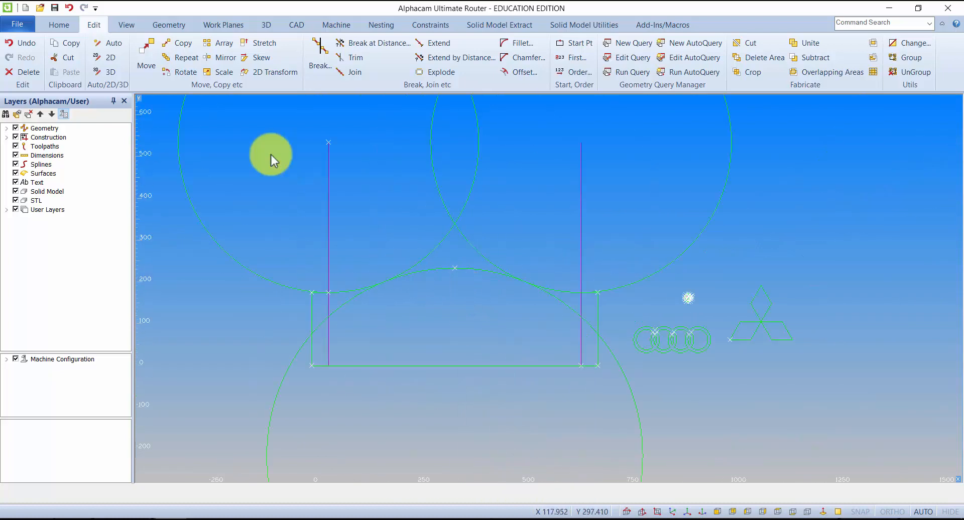
pyautogui.scroll(-3, 367, 103)
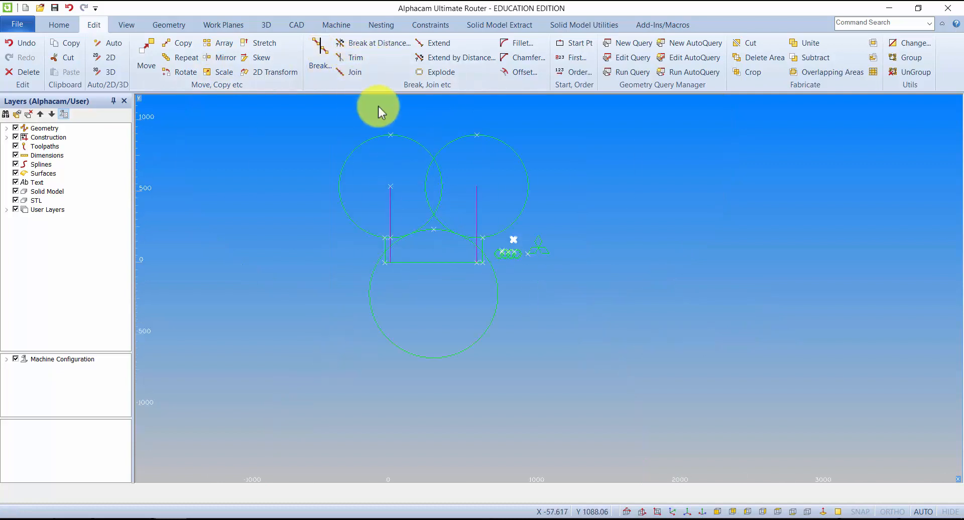
# Using all geometries as cutters, trim the three circles' unneeded arcs beside their tangent points, leaving a smooth curve between the vertical lines
pyautogui.click(355, 58)
pyautogui.click(586, 494)
pyautogui.click(549, 494)
pyautogui.scroll(5, 430, 225)
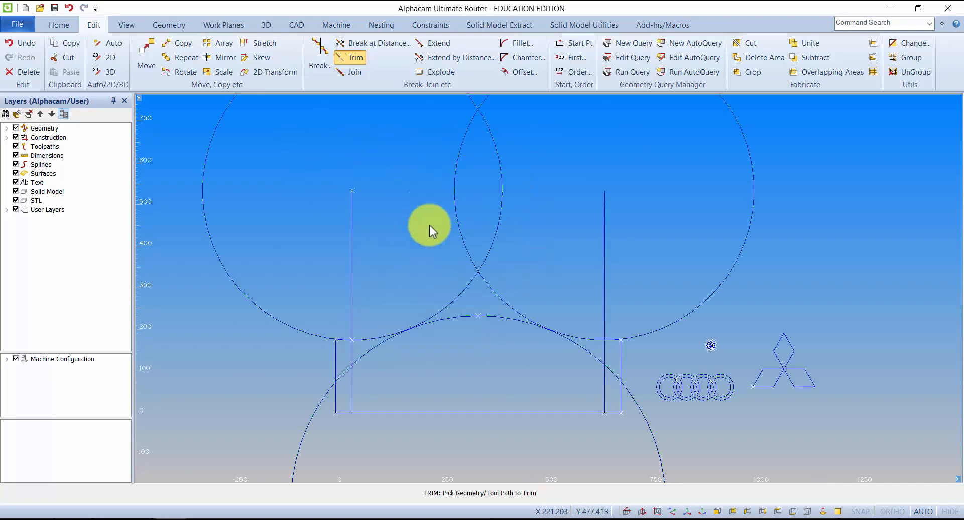
pyautogui.click(460, 336)
pyautogui.click(364, 390)
pyautogui.click(630, 390)
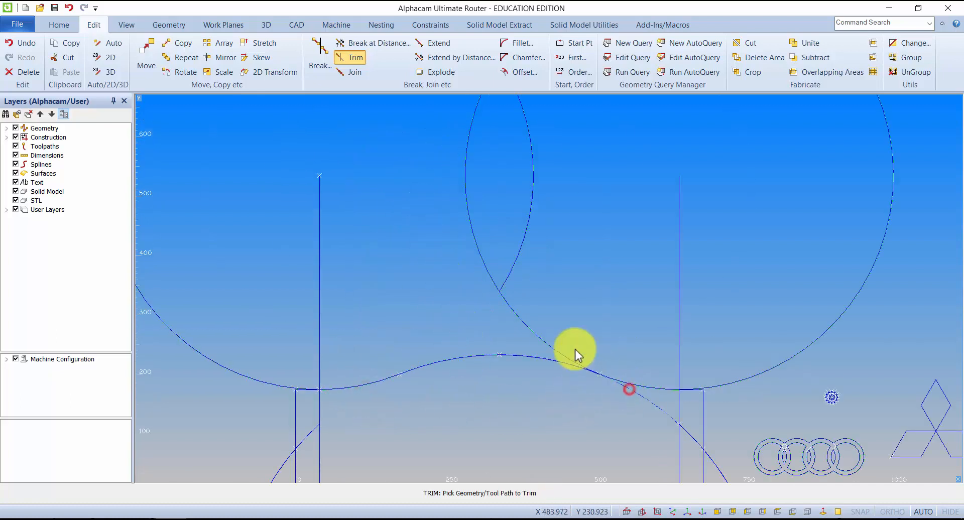
pyautogui.click(566, 357)
# Trim away the outer halves of both 360-radius circles beyond the vertical construction lines
pyautogui.scroll(3, 689, 389)
pyautogui.scroll(3, 688, 389)
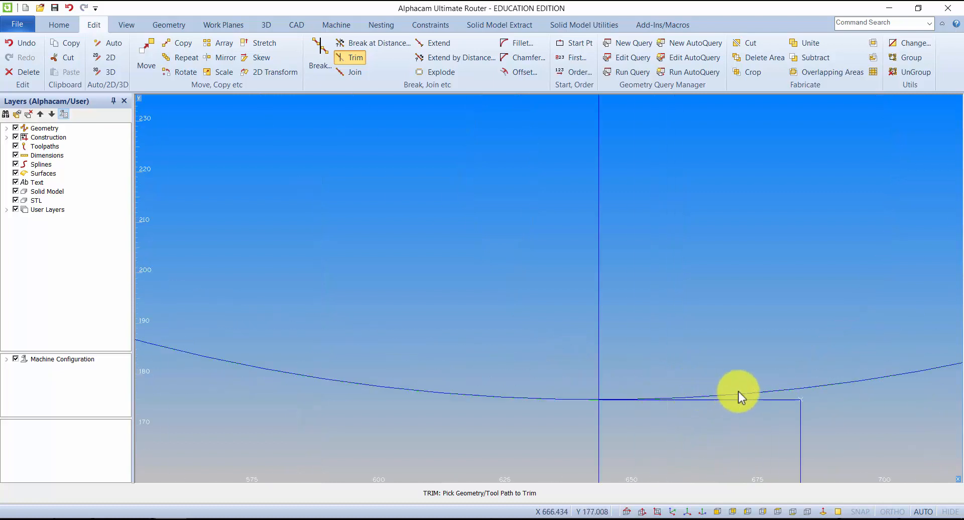
pyautogui.click(770, 390)
pyautogui.scroll(-5, 759, 390)
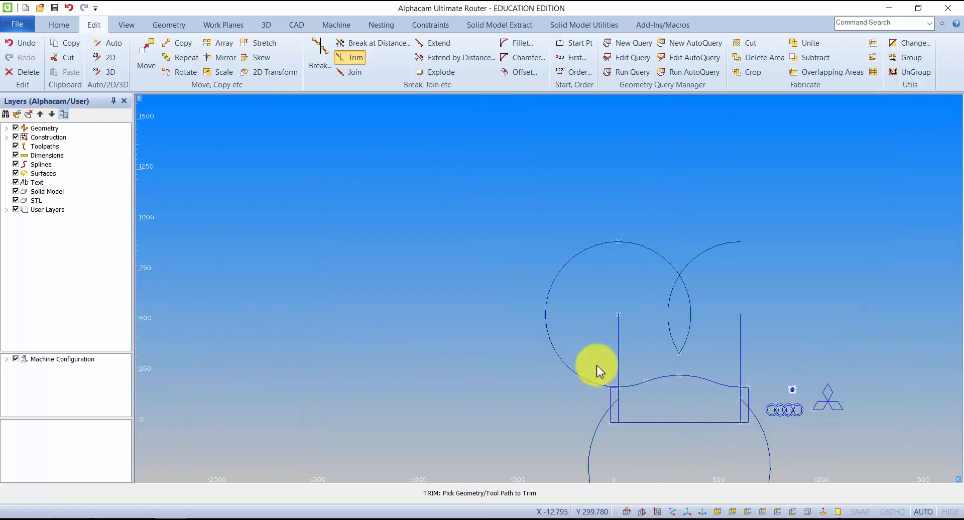
pyautogui.scroll(4, 621, 387)
pyautogui.click(401, 388)
pyautogui.scroll(-5, 440, 354)
pyautogui.scroll(-3, 453, 368)
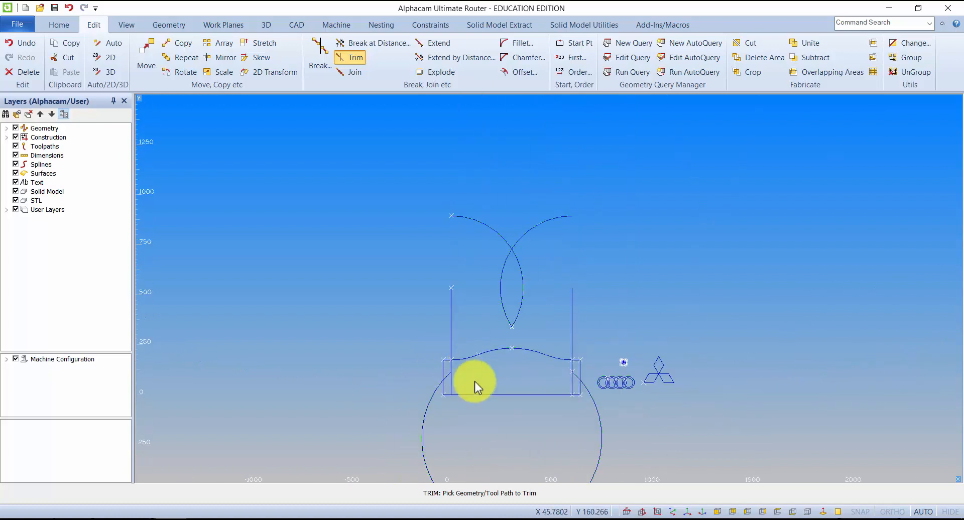
pyautogui.scroll(-4, 556, 420)
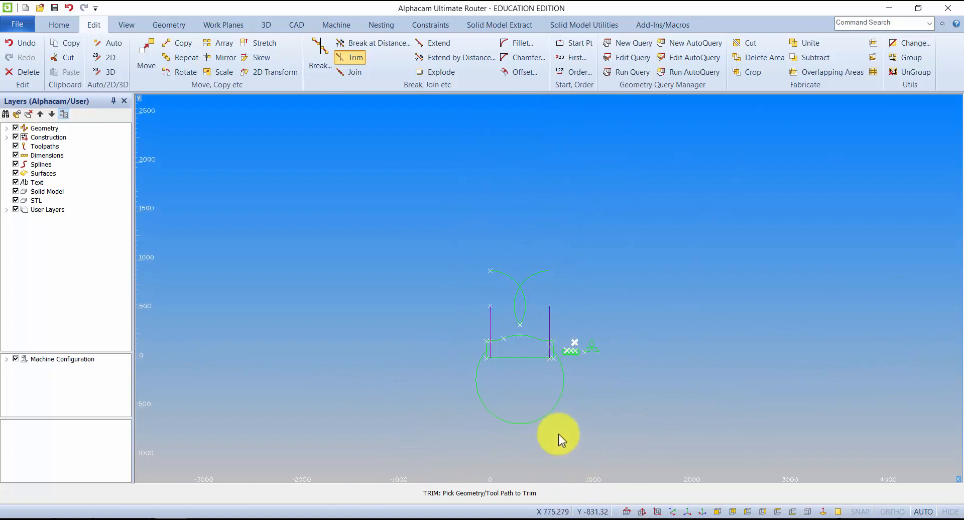
pyautogui.scroll(4, 508, 336)
pyautogui.press('Escape')
# Delete the leftover arcs of the two upper circles and the large lower circle
pyautogui.scroll(2, 505, 345)
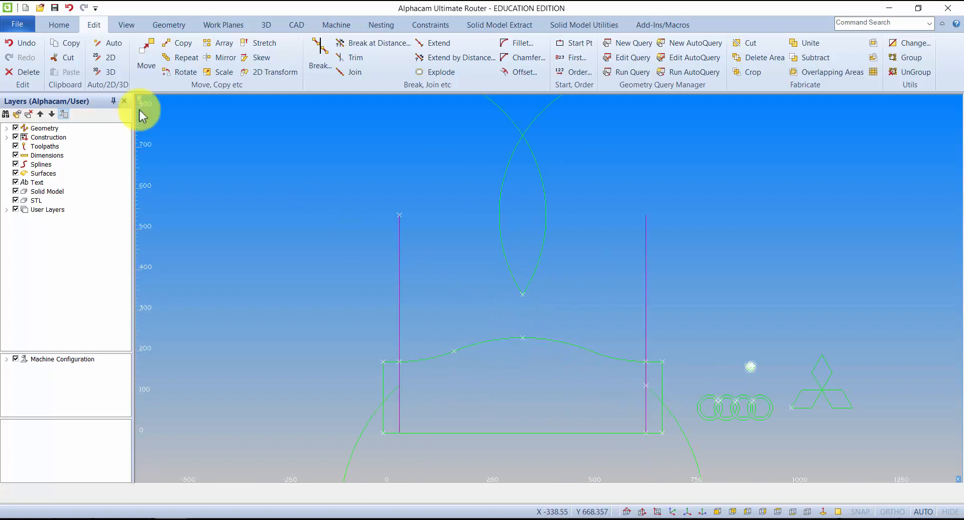
pyautogui.click(23, 72)
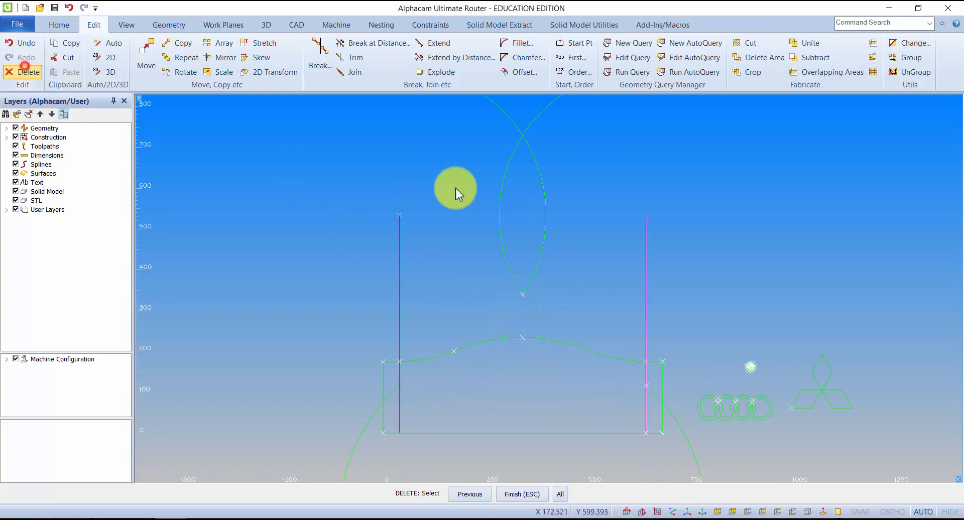
pyautogui.click(502, 189)
pyautogui.click(543, 186)
pyautogui.click(399, 389)
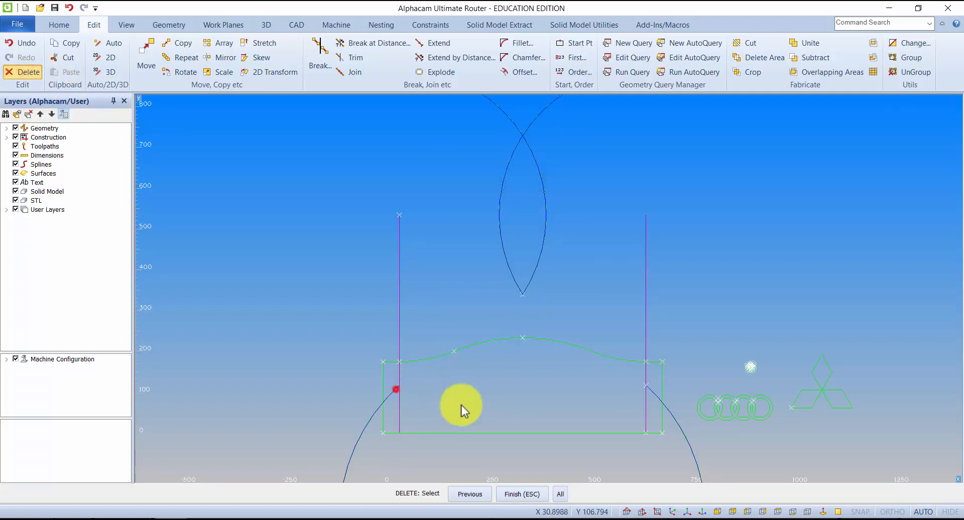
pyautogui.click(531, 495)
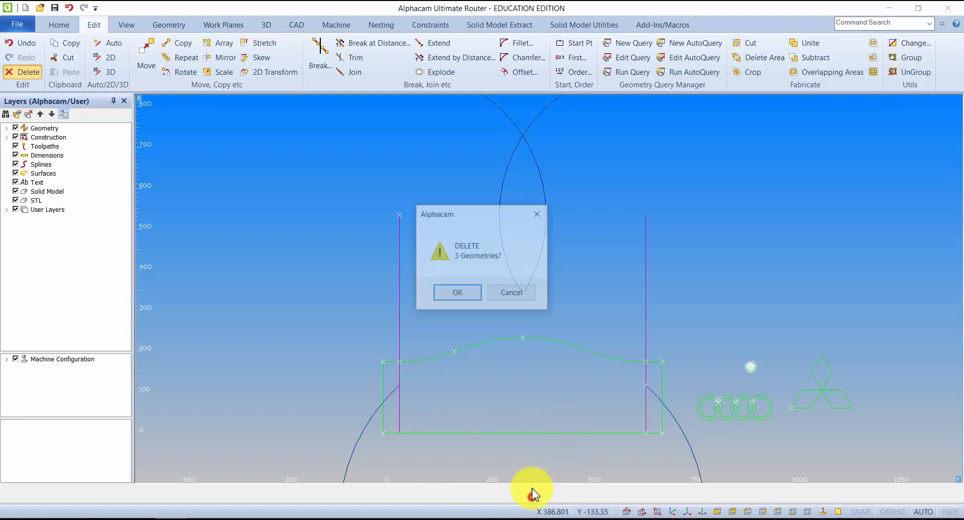
pyautogui.click(456, 292)
# Join all geometries so the curved-top rectangle becomes one closed outline
pyautogui.scroll(-2, 460, 299)
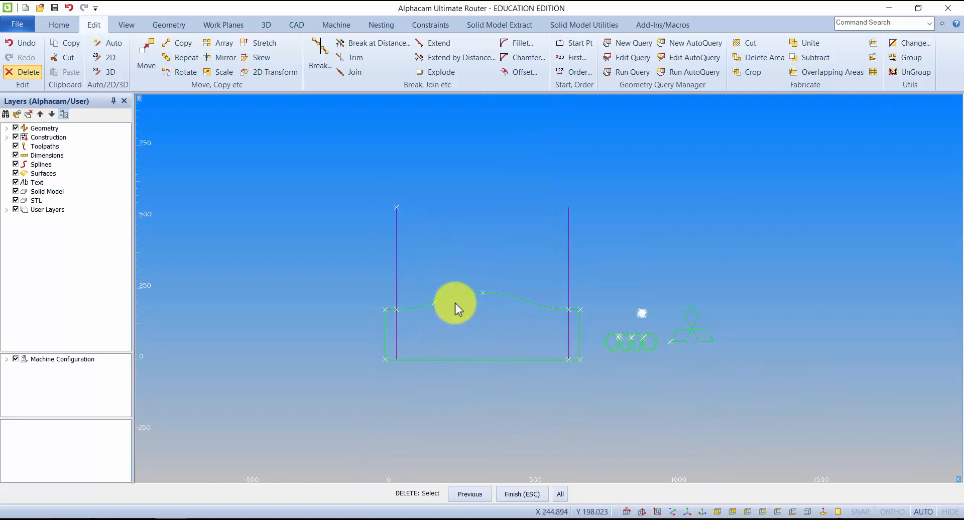
pyautogui.scroll(-2, 441, 321)
pyautogui.scroll(4, 426, 313)
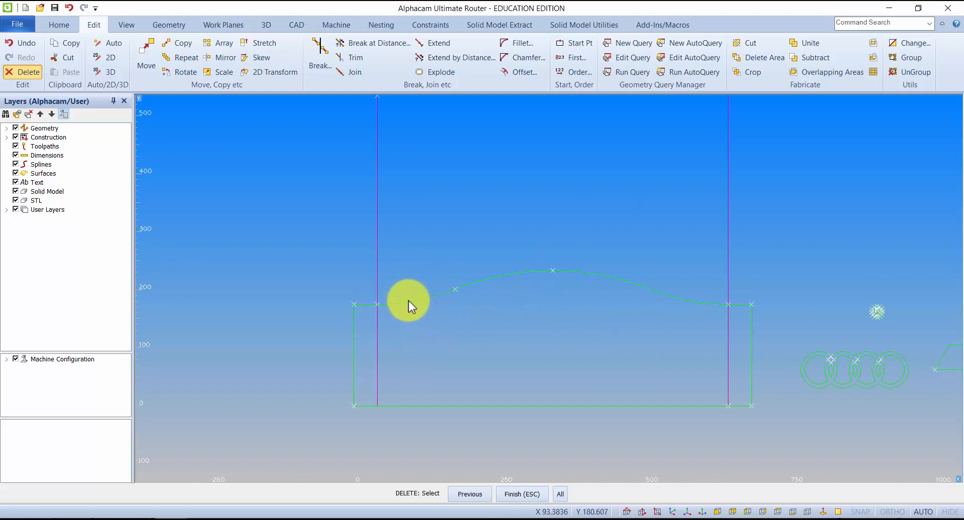
pyautogui.moveTo(586, 277); pyautogui.dragTo(553, 260, button='middle')
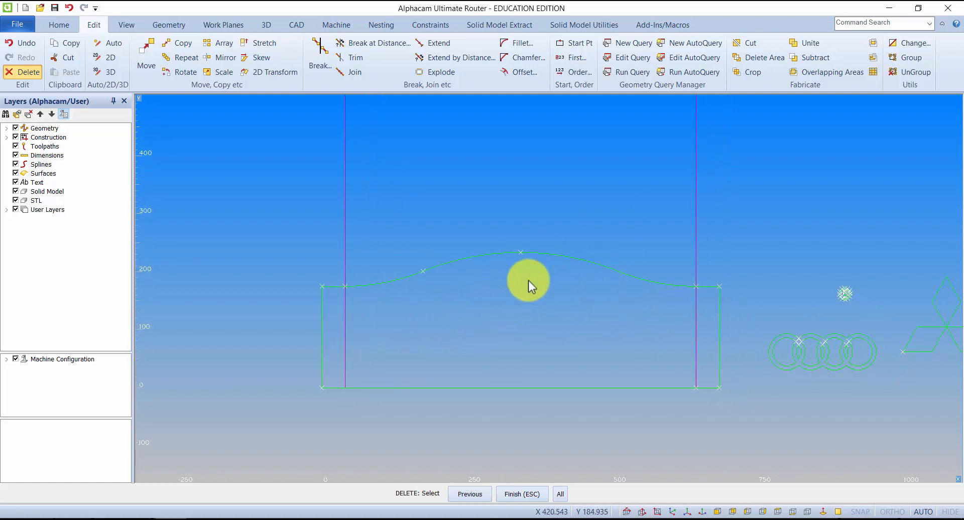
pyautogui.click(350, 71)
pyautogui.click(590, 494)
pyautogui.click(551, 494)
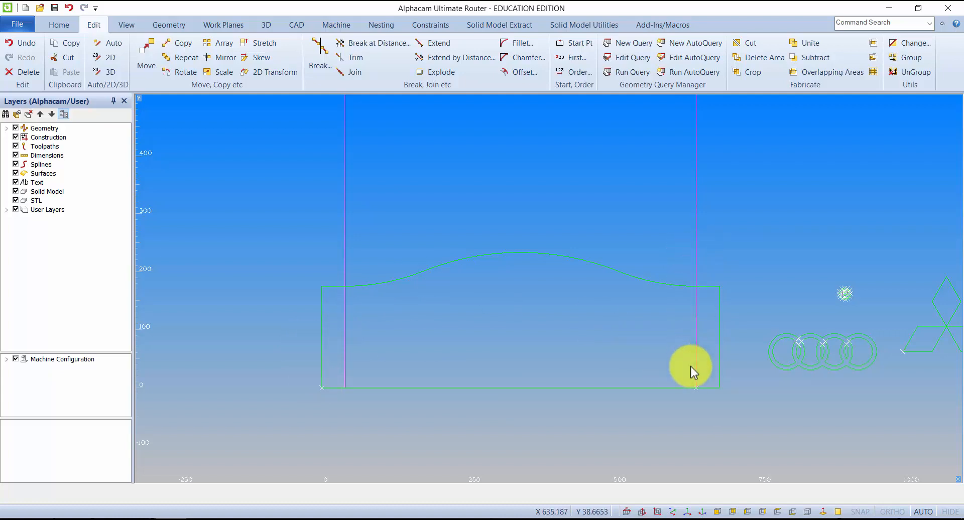
# Show the geometry direction arrows to check the joined outline's start point and direction, and restore the normal display
pyautogui.press('F9')
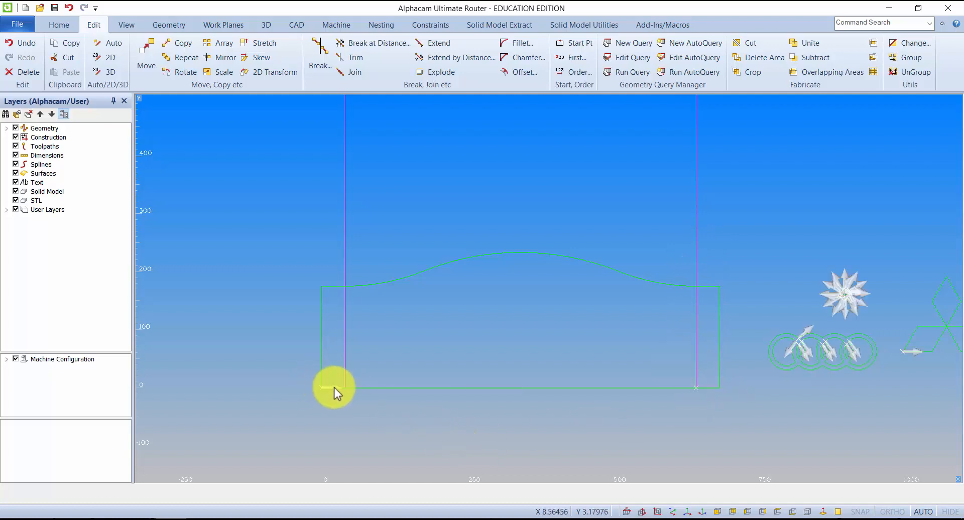
pyautogui.moveTo(345, 387); pyautogui.dragTo(328, 394, button='middle')
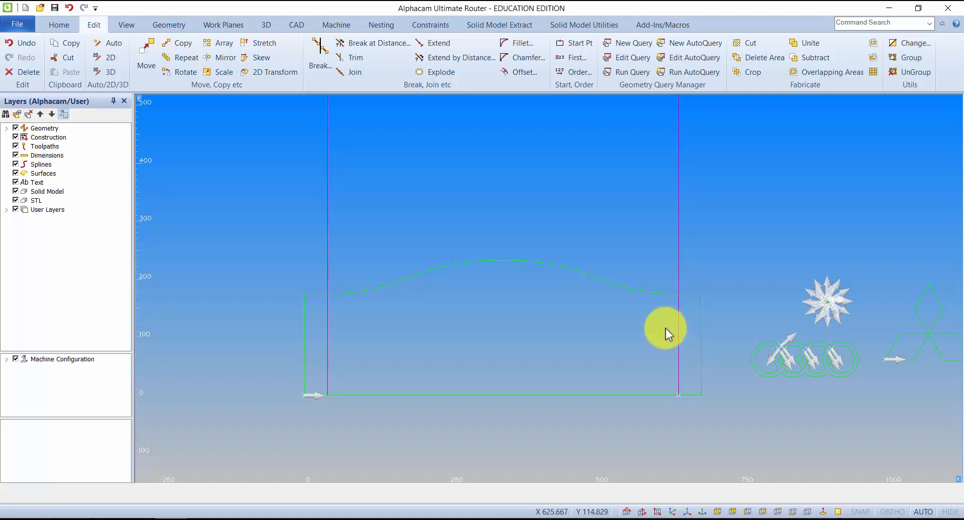
pyautogui.hotkey('ctrl', 'd')
pyautogui.moveTo(598, 325); pyautogui.dragTo(582, 330, button='middle')
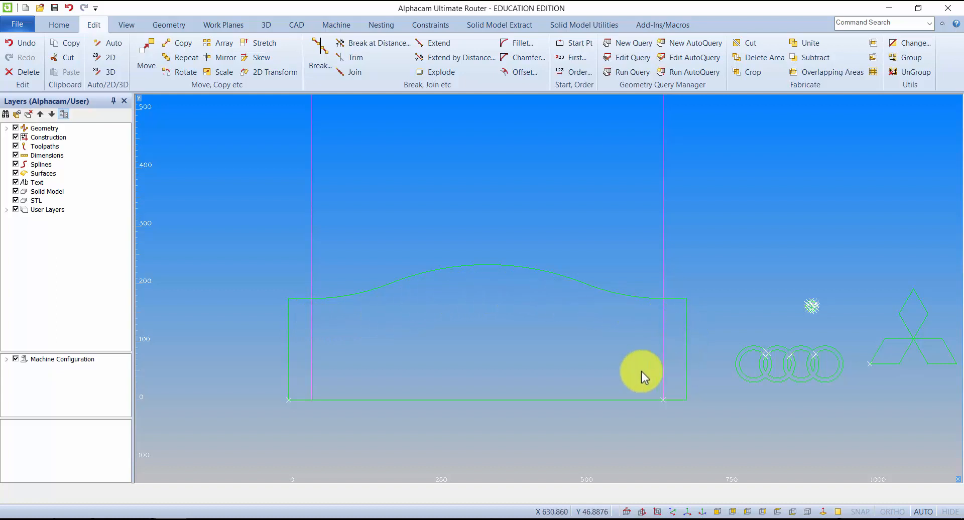
# Offset the outline's central top arc inward by 35, using Line / Arc mode with Offset as Geometry enabled
pyautogui.click(521, 72)
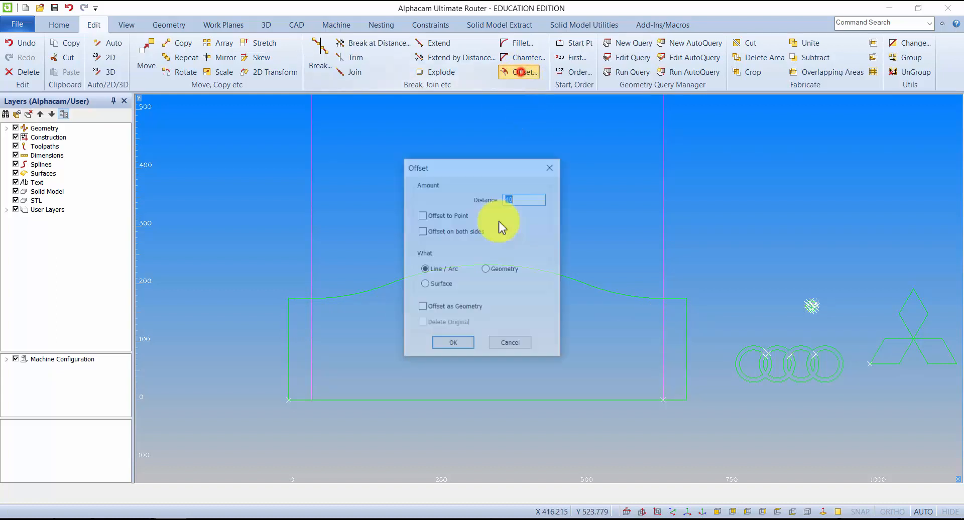
pyautogui.moveTo(517, 168); pyautogui.dragTo(560, 161)
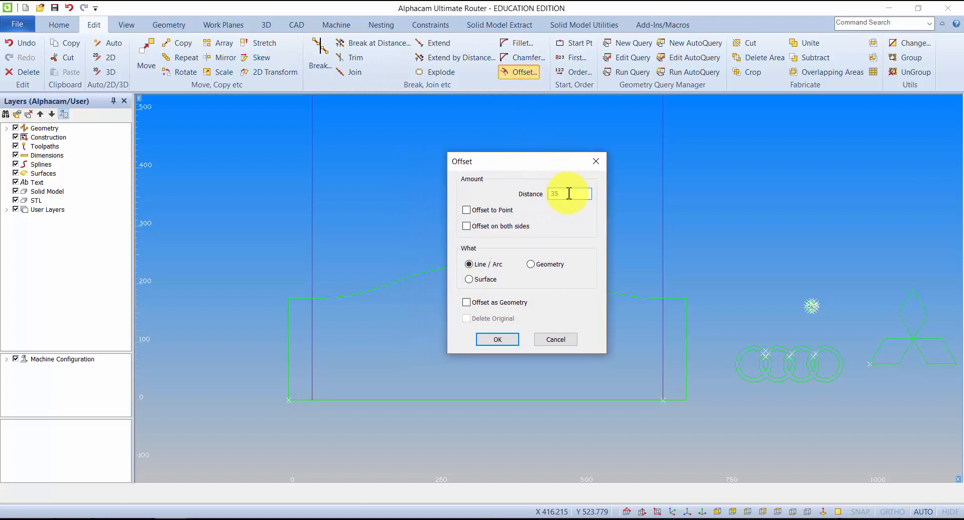
pyautogui.click(483, 266)
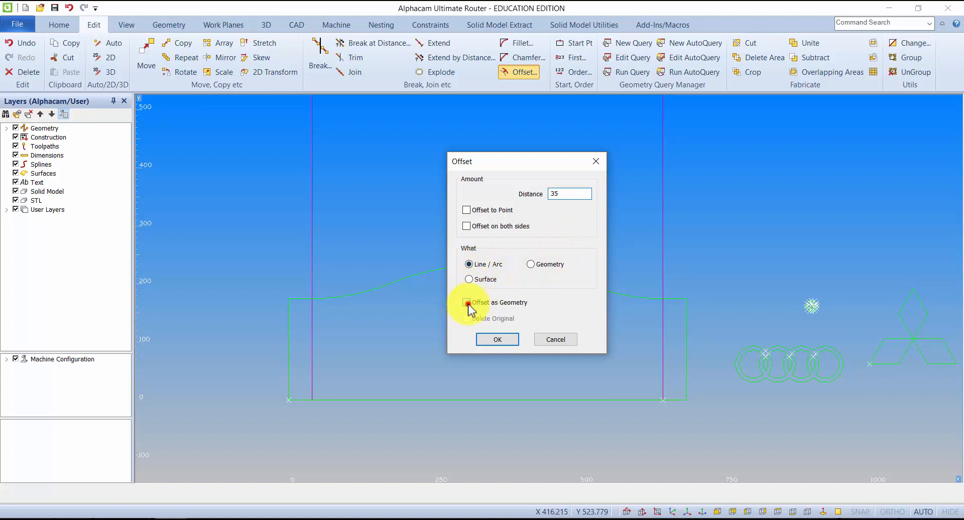
pyautogui.click(488, 339)
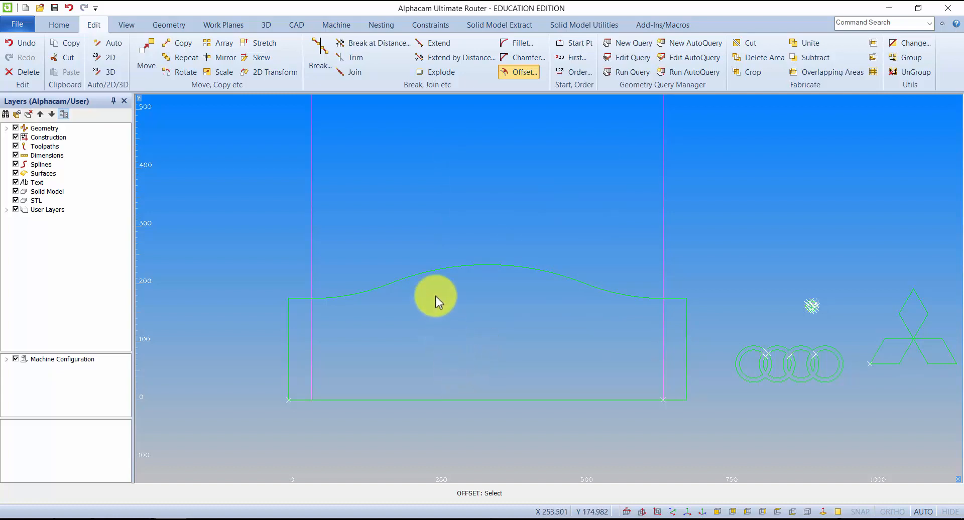
pyautogui.click(435, 270)
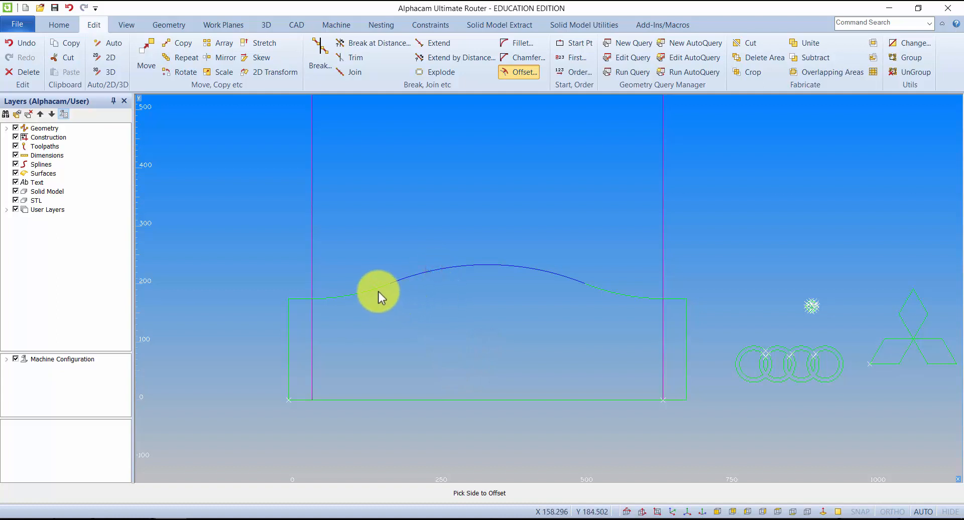
pyautogui.click(448, 317)
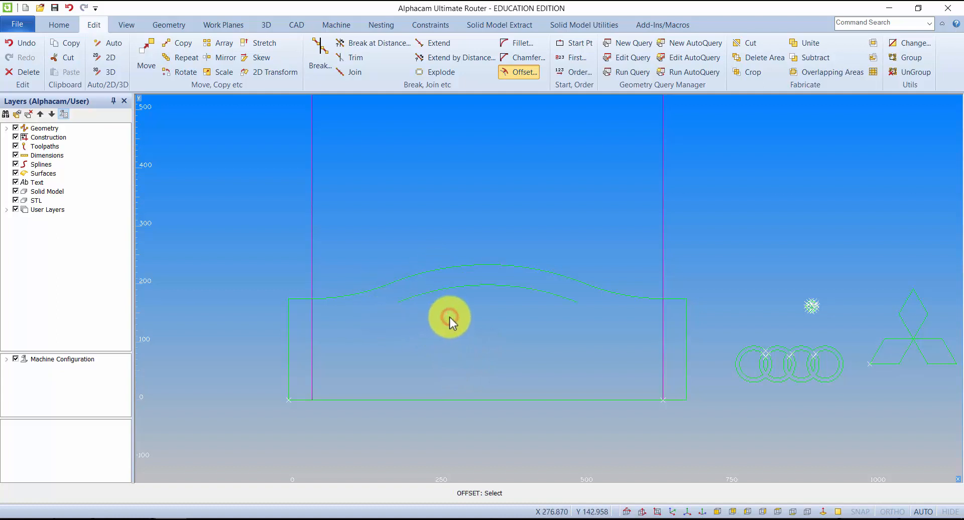
# Offset the two side arcs, the short upper-left segment, both vertical sides and the bottom edge inward by 35
pyautogui.click(360, 296)
pyautogui.click(368, 310)
pyautogui.click(298, 298)
pyautogui.click(300, 309)
pyautogui.click(289, 334)
pyautogui.click(298, 333)
pyautogui.click(333, 400)
pyautogui.click(354, 367)
pyautogui.click(687, 347)
pyautogui.click(624, 348)
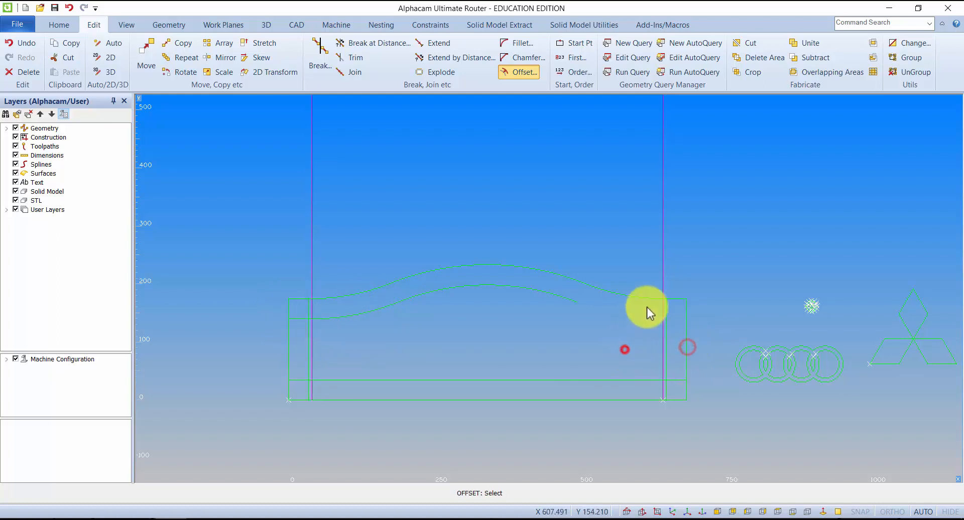
pyautogui.click(653, 299)
pyautogui.click(646, 327)
# End the Offset command and undo the individual inward offsets of the outline
pyautogui.scroll(-2, 653, 321)
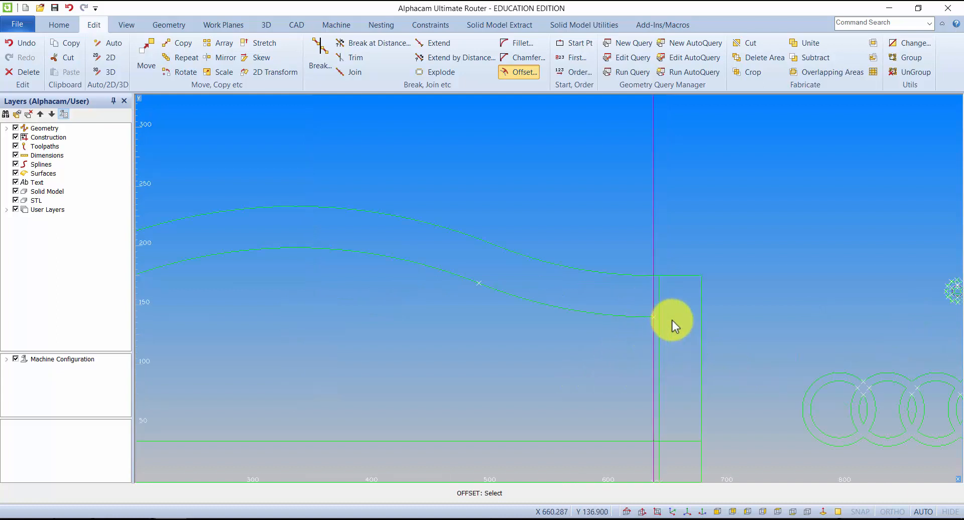
pyautogui.press('Escape')
pyautogui.hotkey('ctrl', 'z')
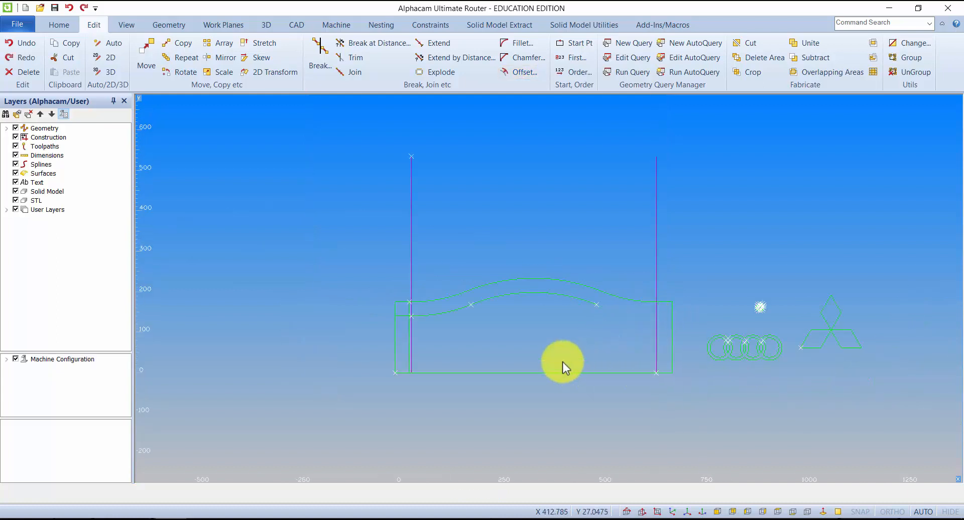
# Offset the whole joined outline inward by 35 in a single operation, using Geometry mode with Offset as Geometry enabled
pyautogui.click(518, 72)
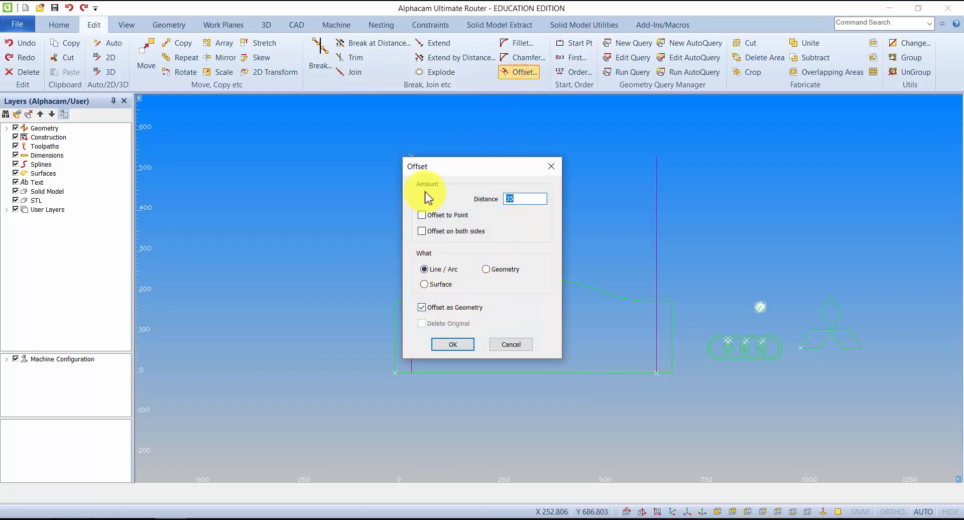
pyautogui.moveTo(456, 169); pyautogui.dragTo(243, 157)
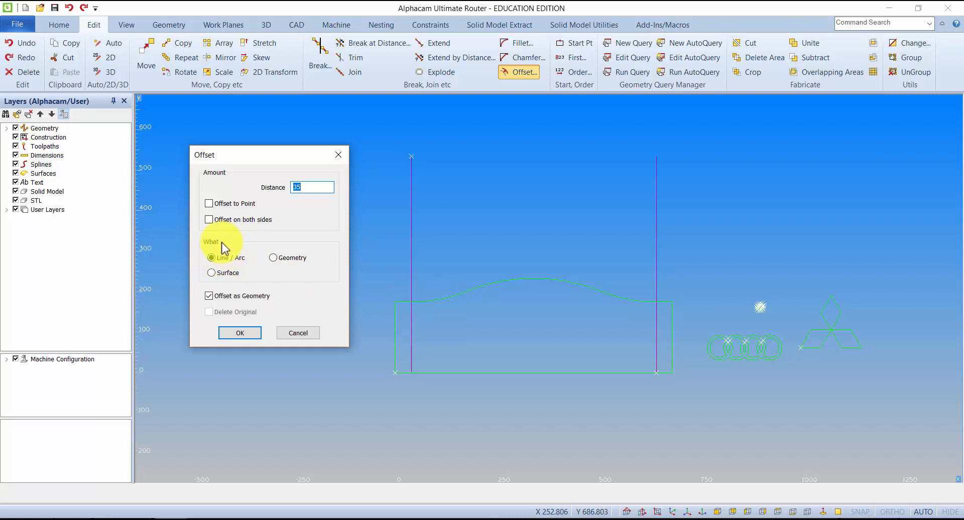
pyautogui.click(273, 259)
pyautogui.click(241, 333)
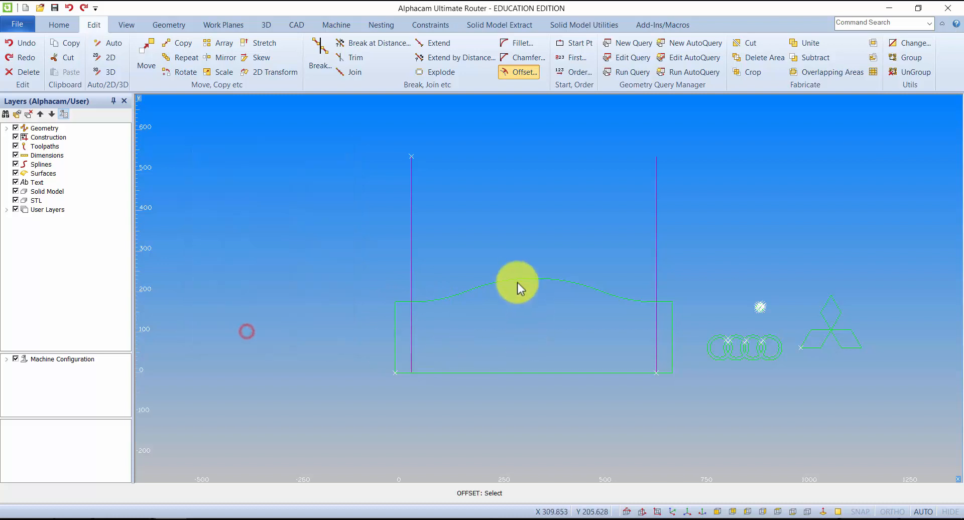
pyautogui.click(516, 279)
pyautogui.click(519, 305)
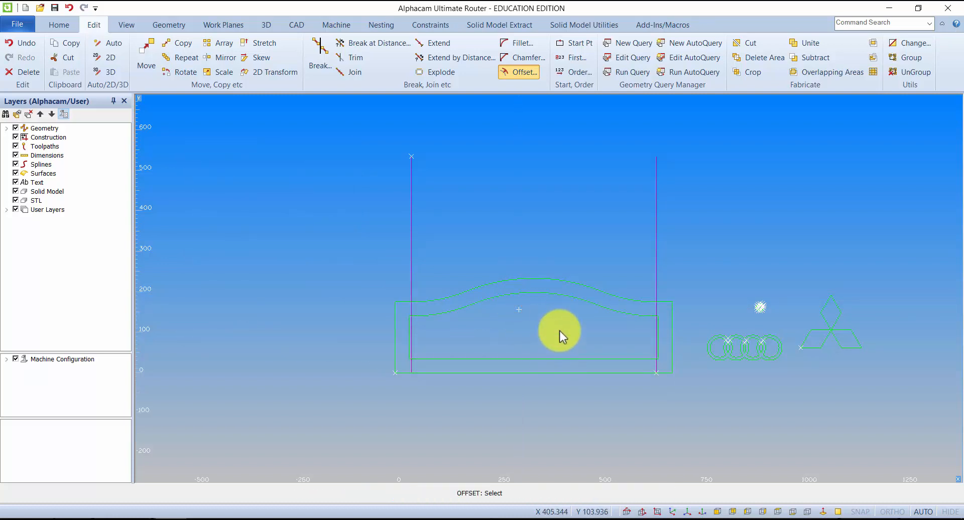
pyautogui.scroll(2, 562, 333)
pyautogui.scroll(-1, 565, 336)
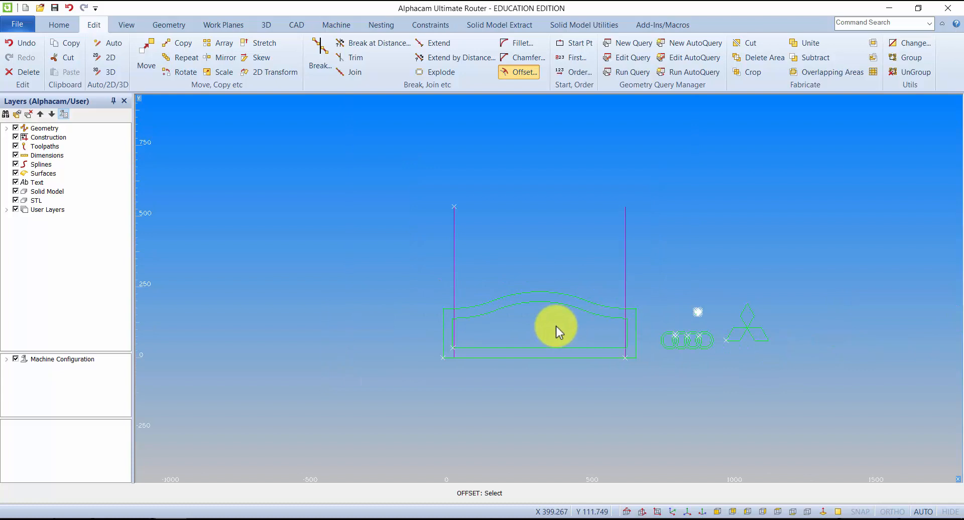
pyautogui.scroll(-1, 611, 332)
pyautogui.scroll(1, 676, 333)
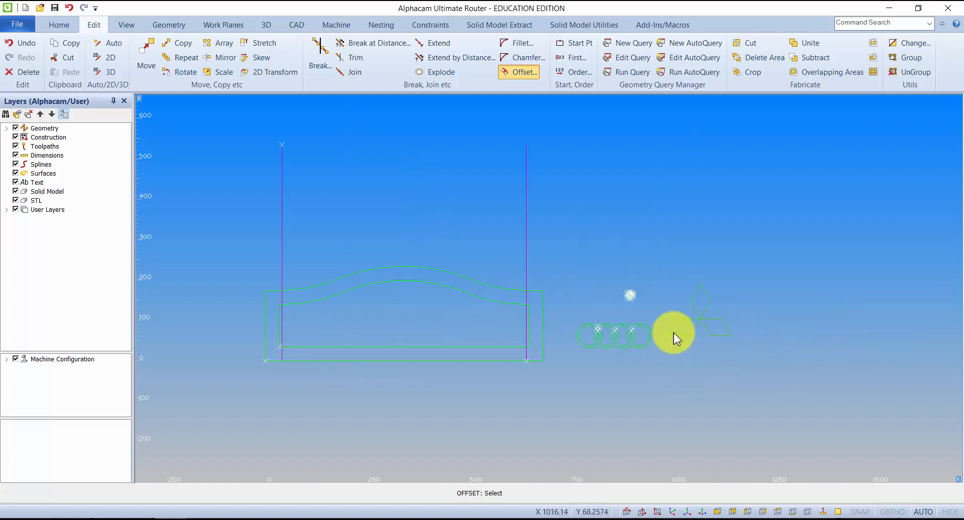
pyautogui.moveTo(421, 299)
pyautogui.mouseDown(button='middle')
pyautogui.moveTo(439, 295)
pyautogui.moveTo(429, 288)
pyautogui.mouseUp(button='middle')
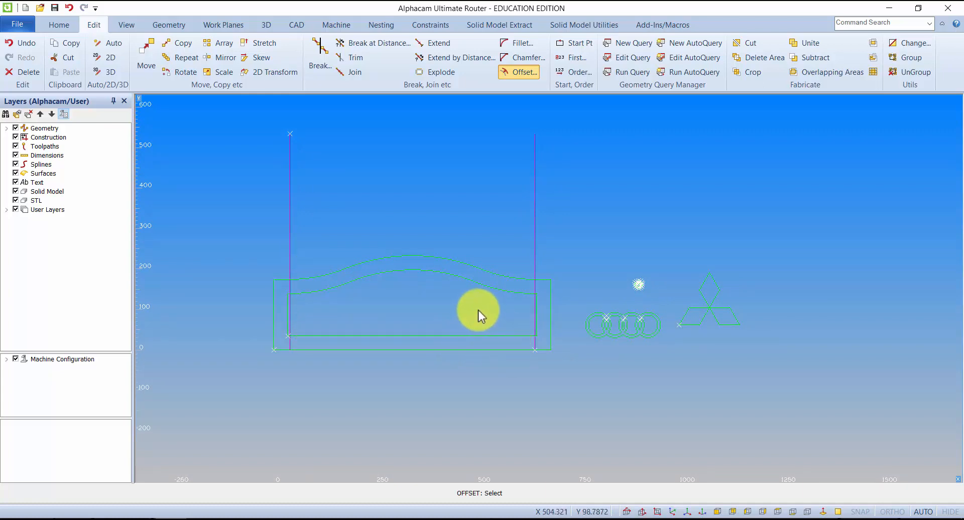
pyautogui.moveTo(470, 307)
pyautogui.mouseDown(button='middle')
pyautogui.moveTo(459, 313)
pyautogui.moveTo(476, 290)
pyautogui.mouseUp(button='middle')
pyautogui.scroll(-1, 453, 296)
pyautogui.scroll(1, 454, 295)
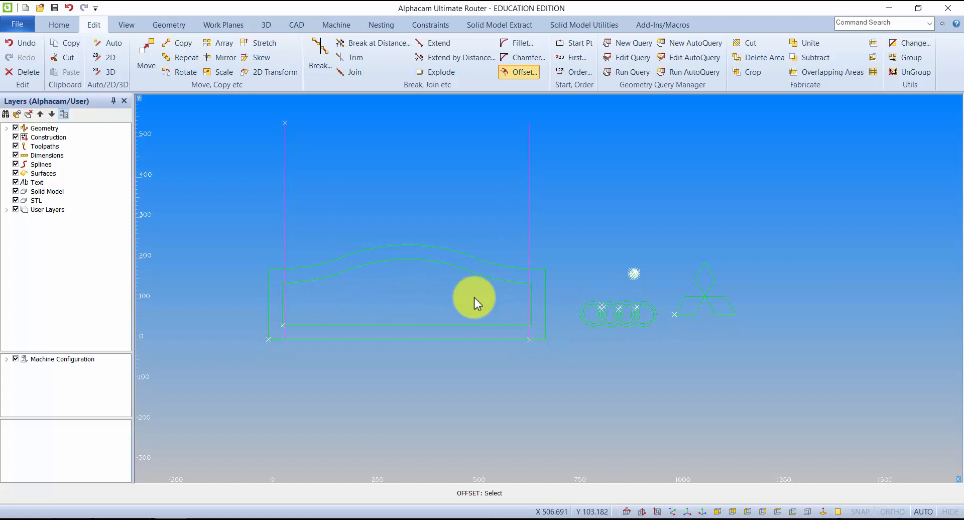